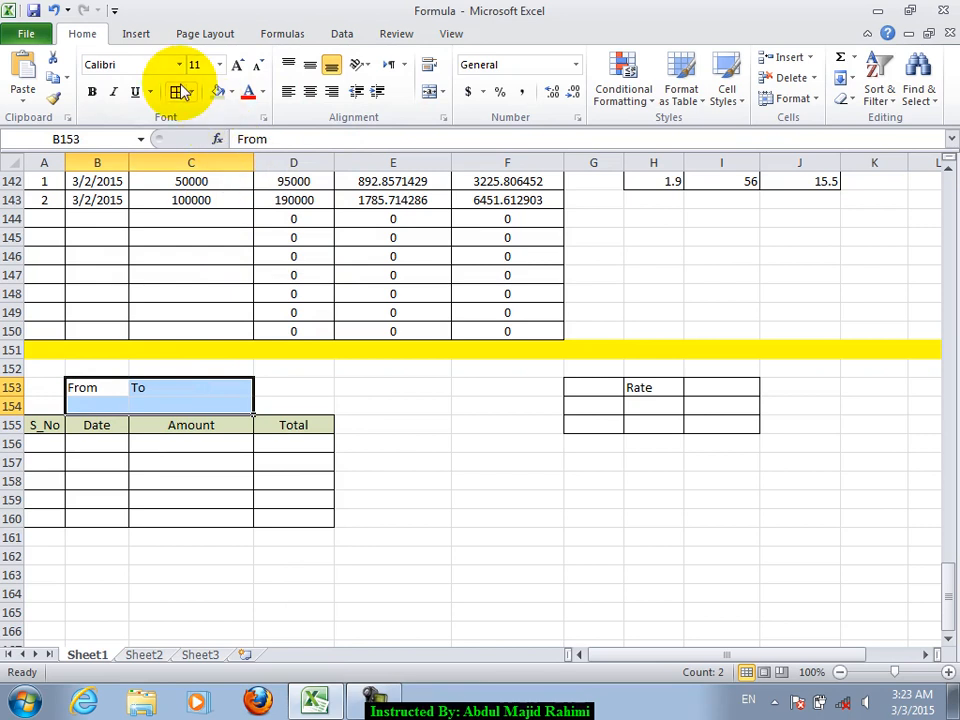
Make column C slightly narrower and column B slightly wider
click(203, 392)
drag(253, 162, 235, 162)
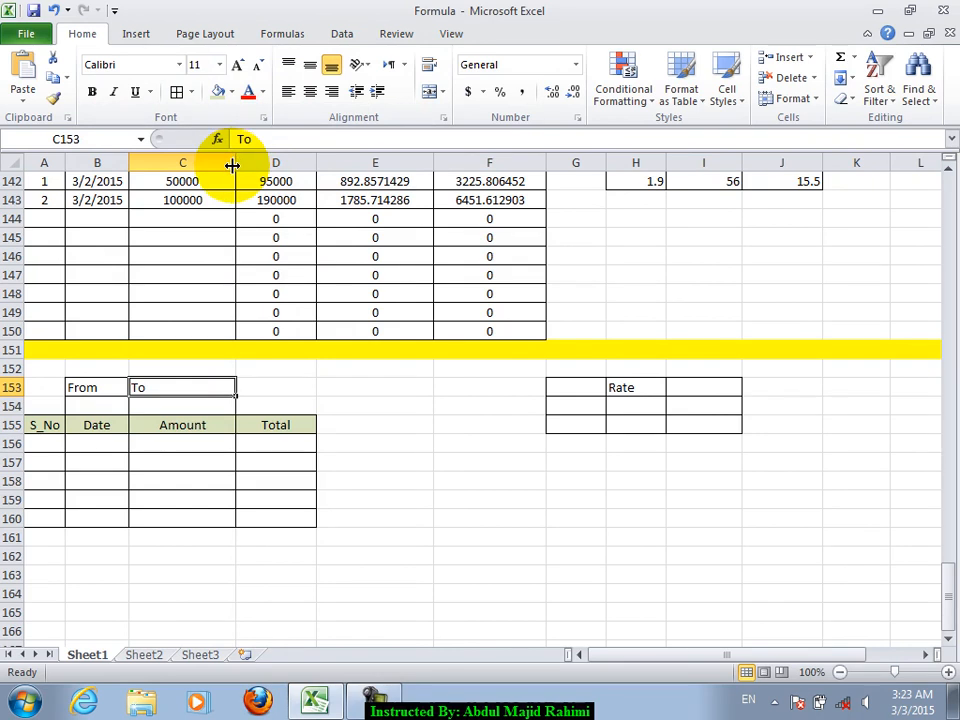
click(52, 442)
click(116, 442)
drag(129, 163, 140, 163)
Move the From and To headings up one row, from B153:C153 to B152:C152
drag(109, 389, 161, 386)
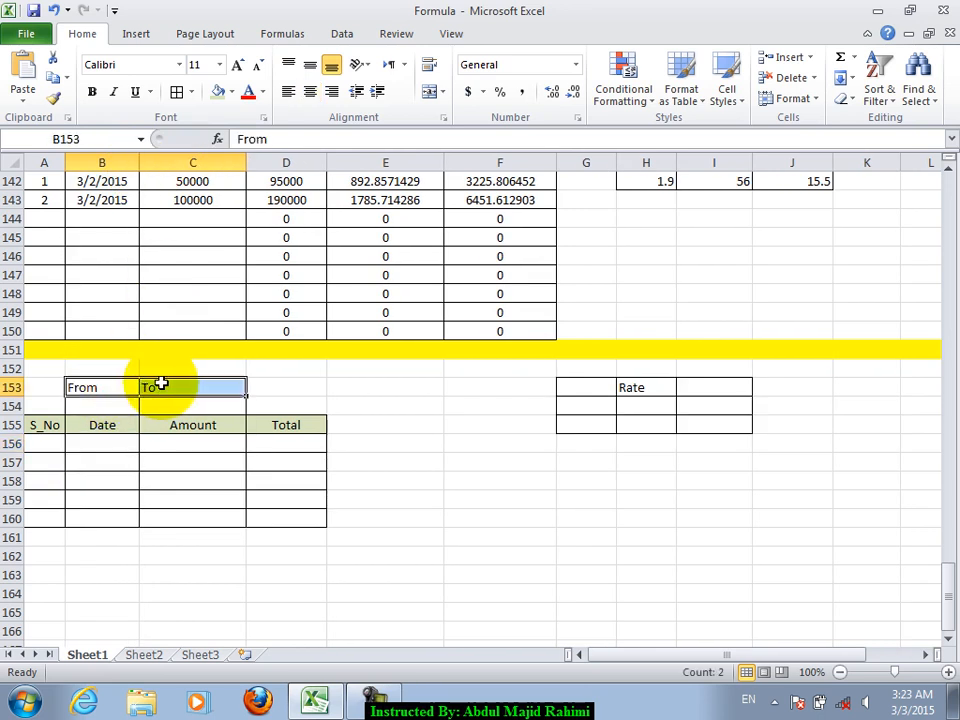
key(ctrl+c)
click(120, 368)
key(ctrl+v)
click(129, 388)
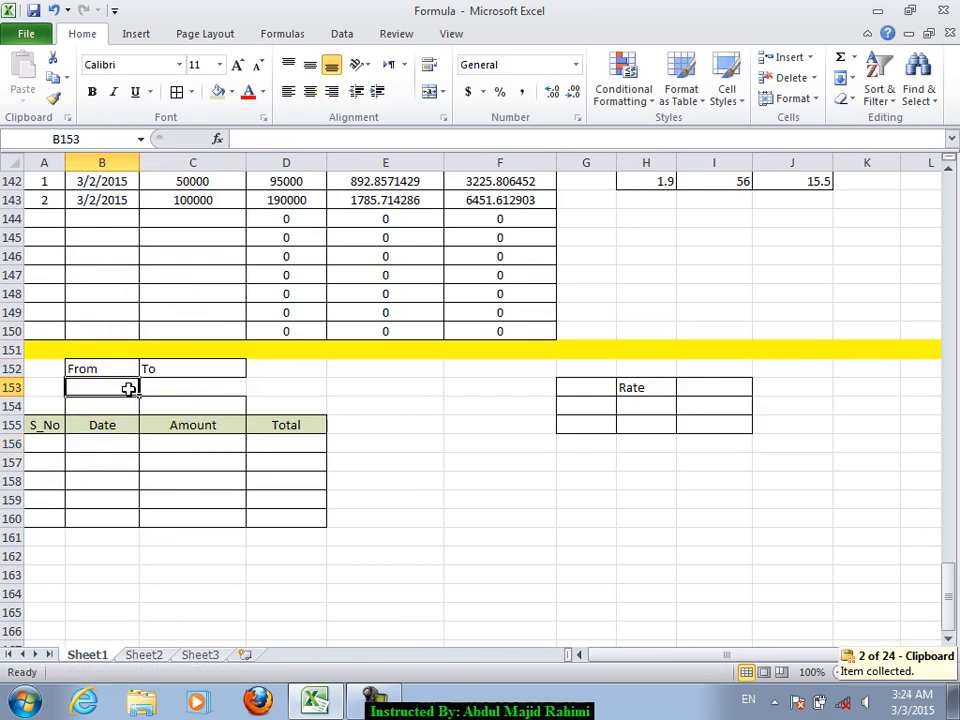
Remove the cell borders from the empty cells B154:C154 above the Date and Amount headers
drag(131, 407, 191, 403)
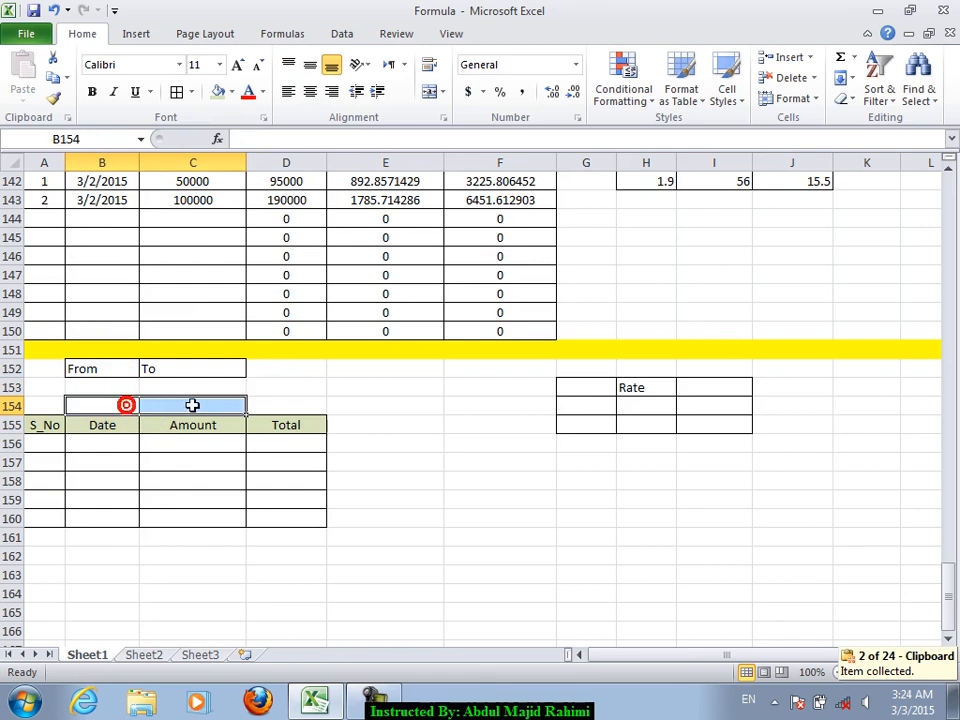
click(192, 93)
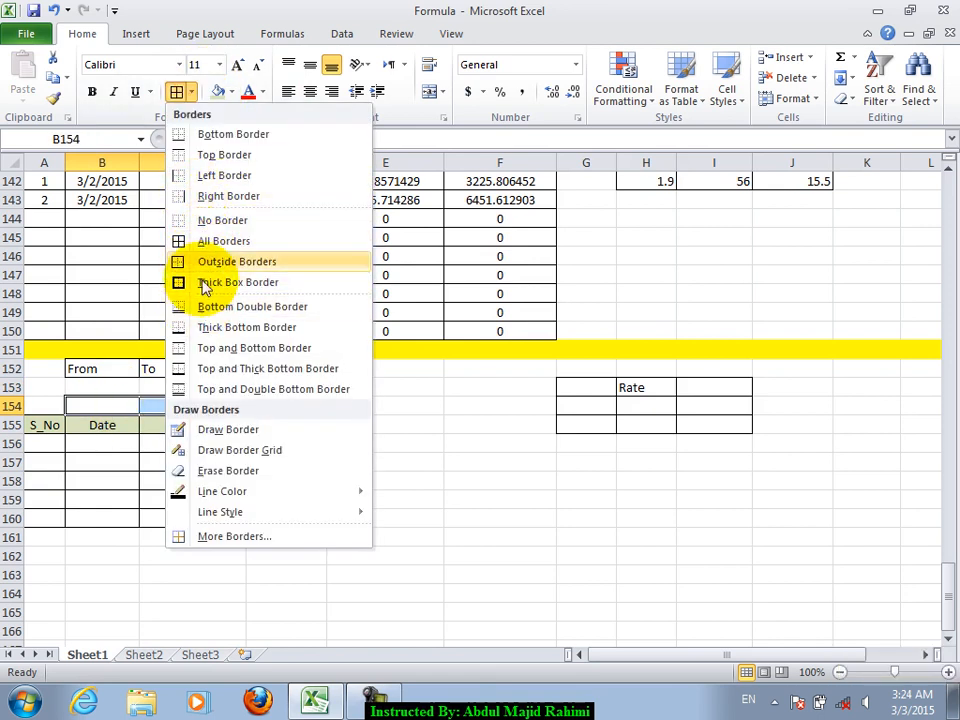
click(200, 221)
click(184, 512)
Apply all borders to the From/To block B152:C153 and center its contents
drag(105, 372, 150, 388)
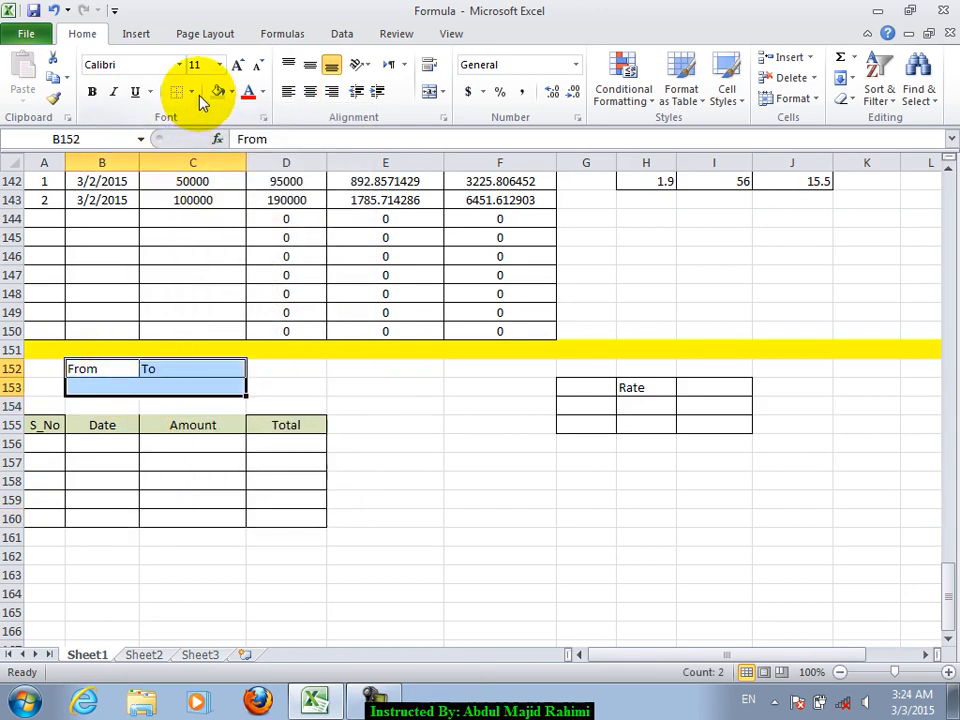
click(192, 93)
click(192, 242)
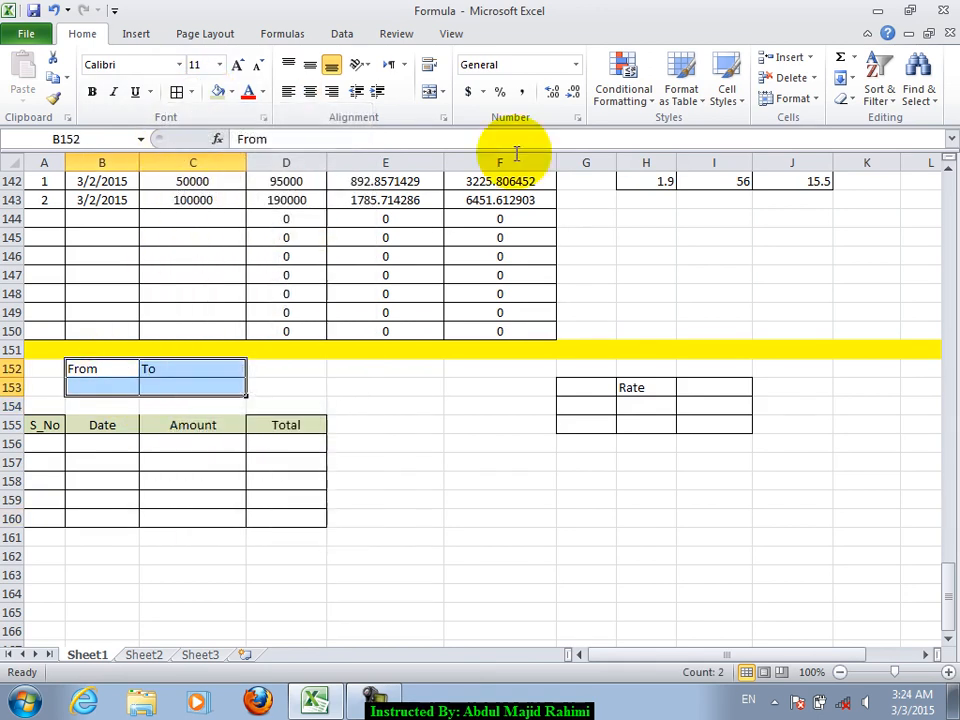
click(308, 94)
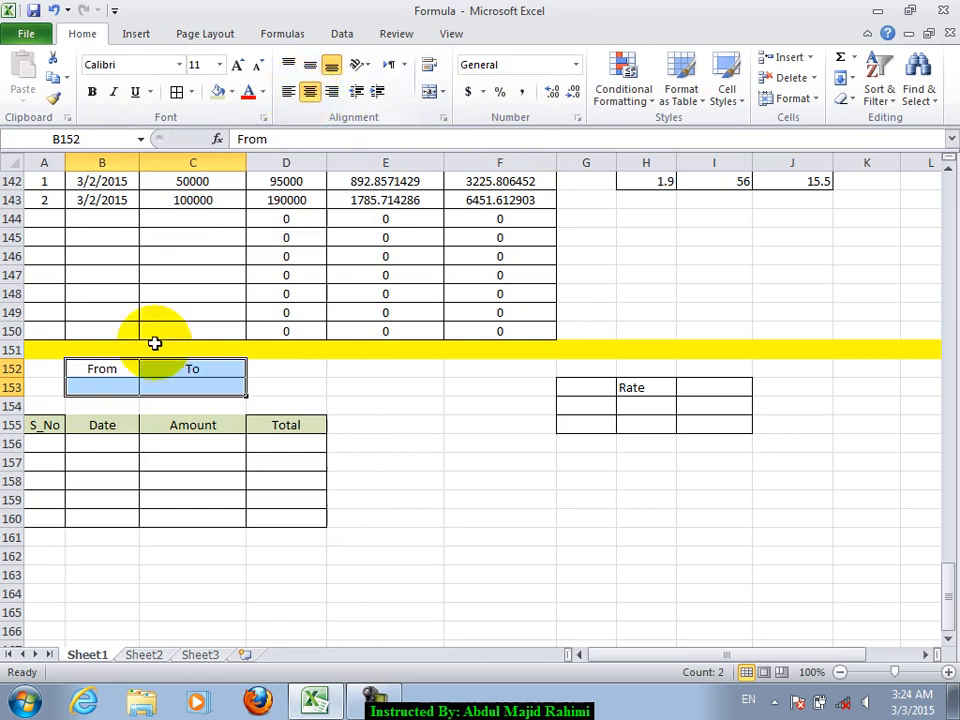
Add list data validation with the source AF,Rs,Dollar to the cell under From (B153) and check its choices
click(107, 388)
click(345, 35)
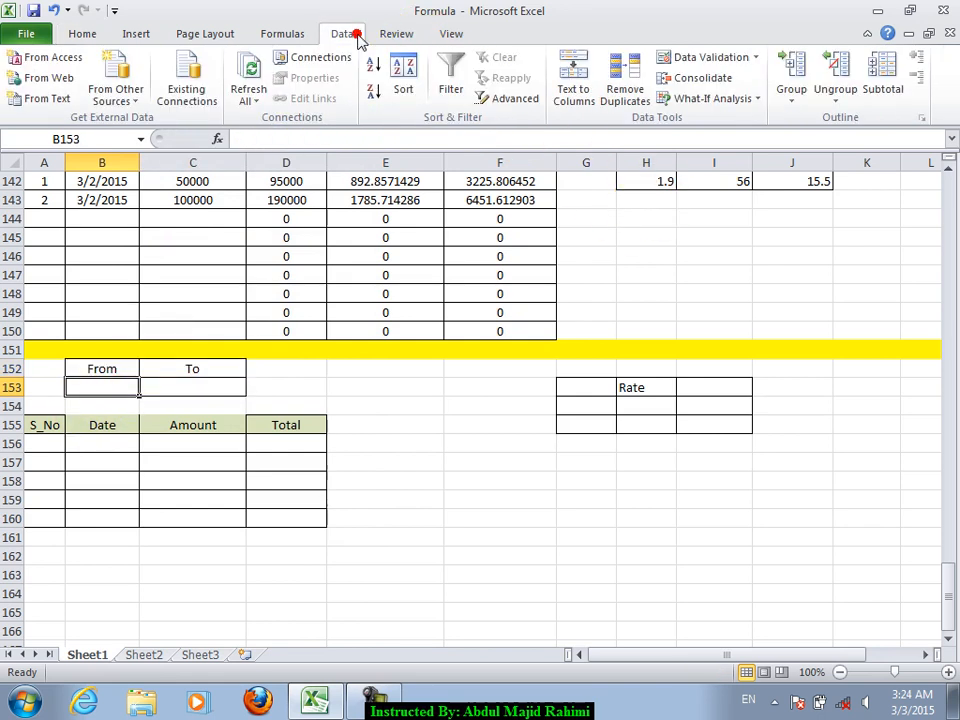
click(700, 57)
click(447, 290)
click(366, 346)
click(354, 366)
text(AF,Rs,Dollar)
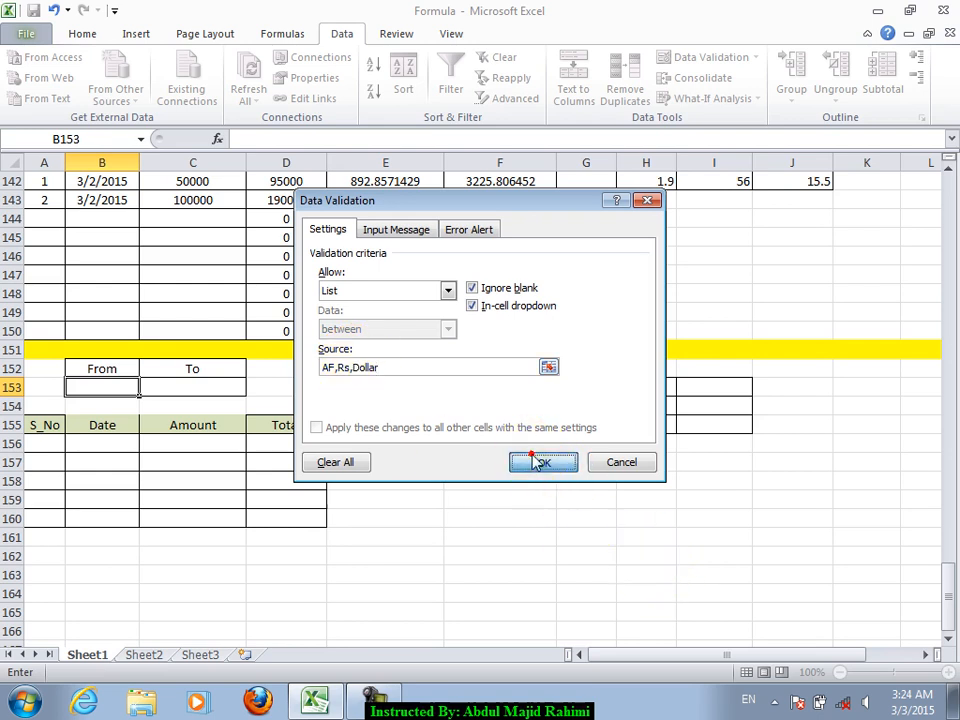
click(538, 462)
click(148, 389)
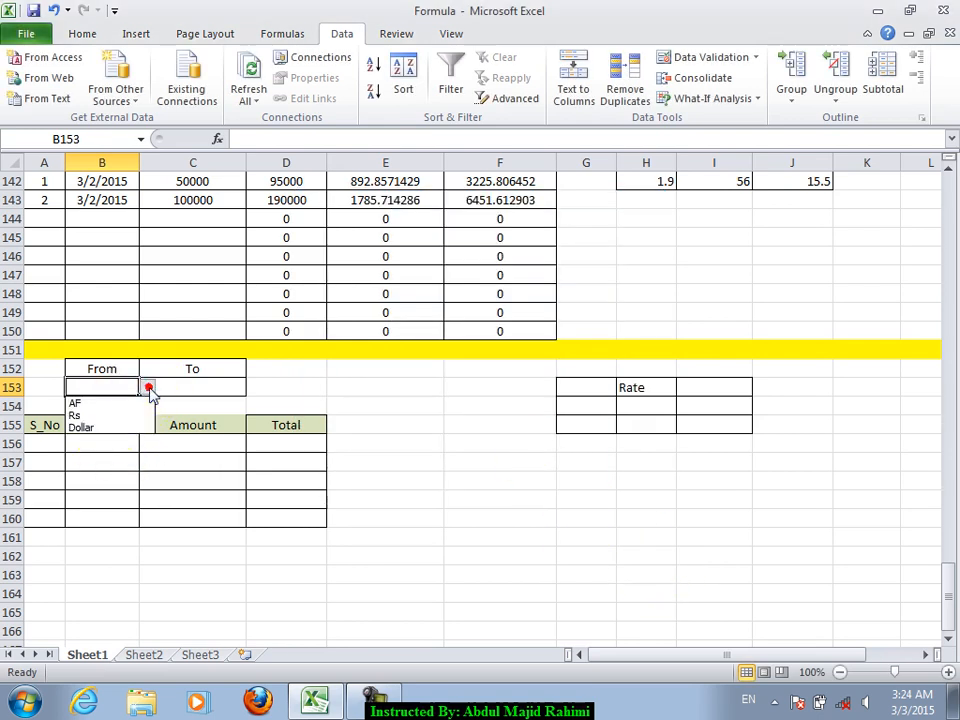
click(148, 389)
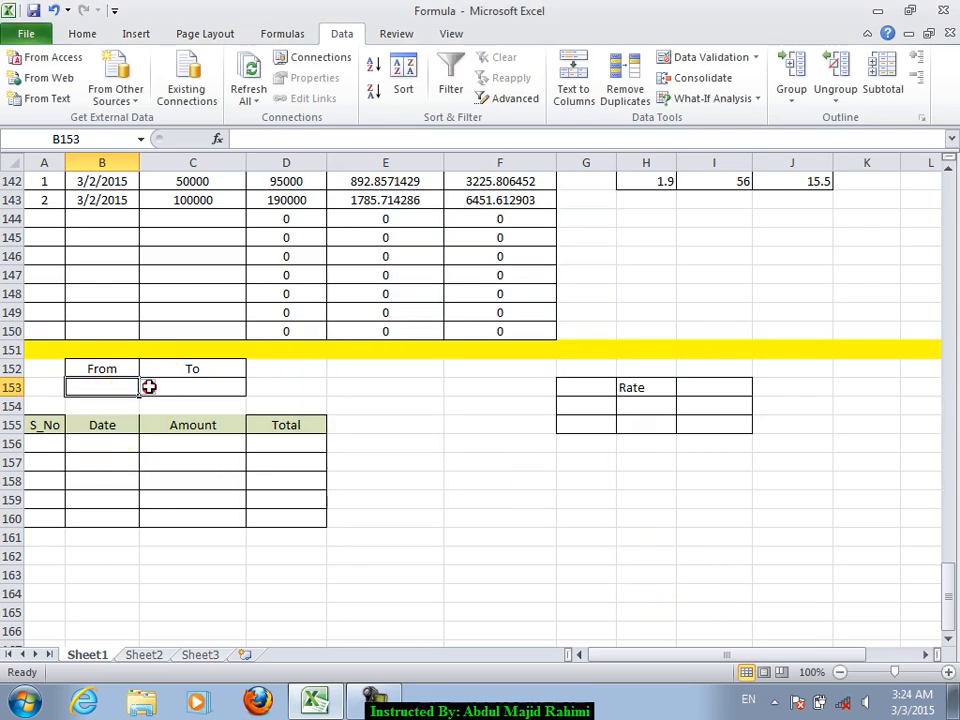
Copy the list source AF,Rs,Dollar from B153's data validation and use it for a list validation in C153 under To
click(690, 58)
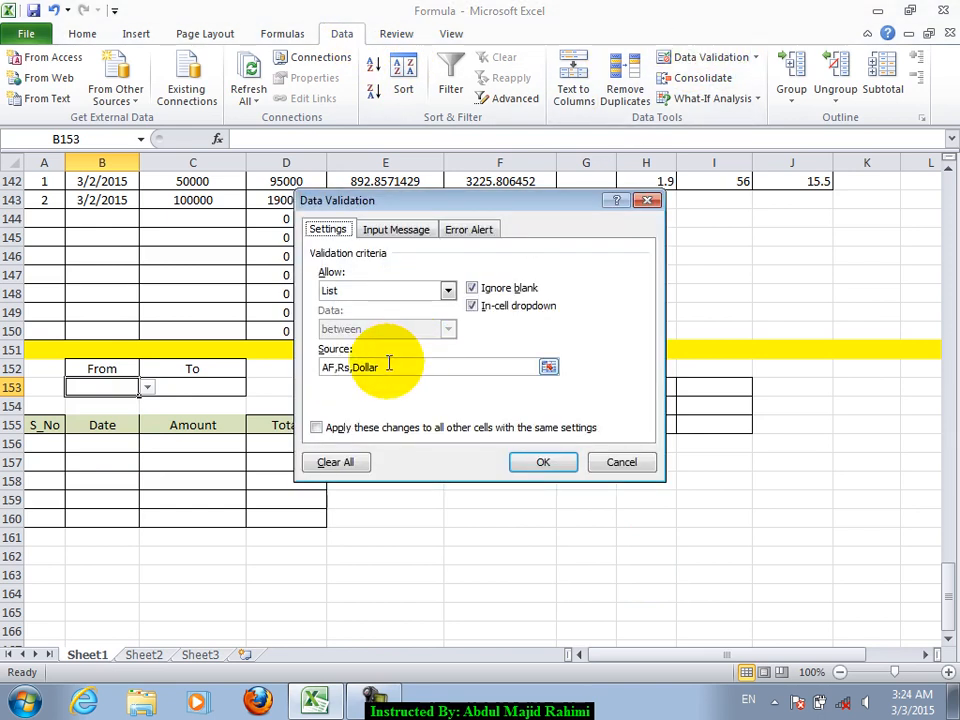
drag(415, 366, 233, 337)
key(ctrl+c)
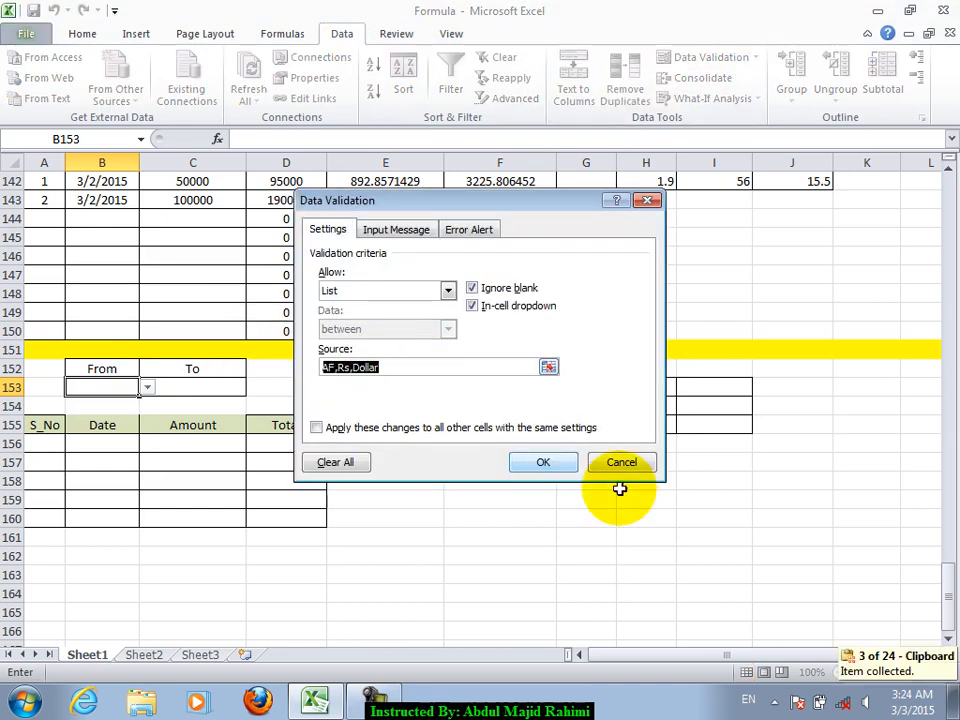
click(554, 464)
click(236, 385)
click(697, 56)
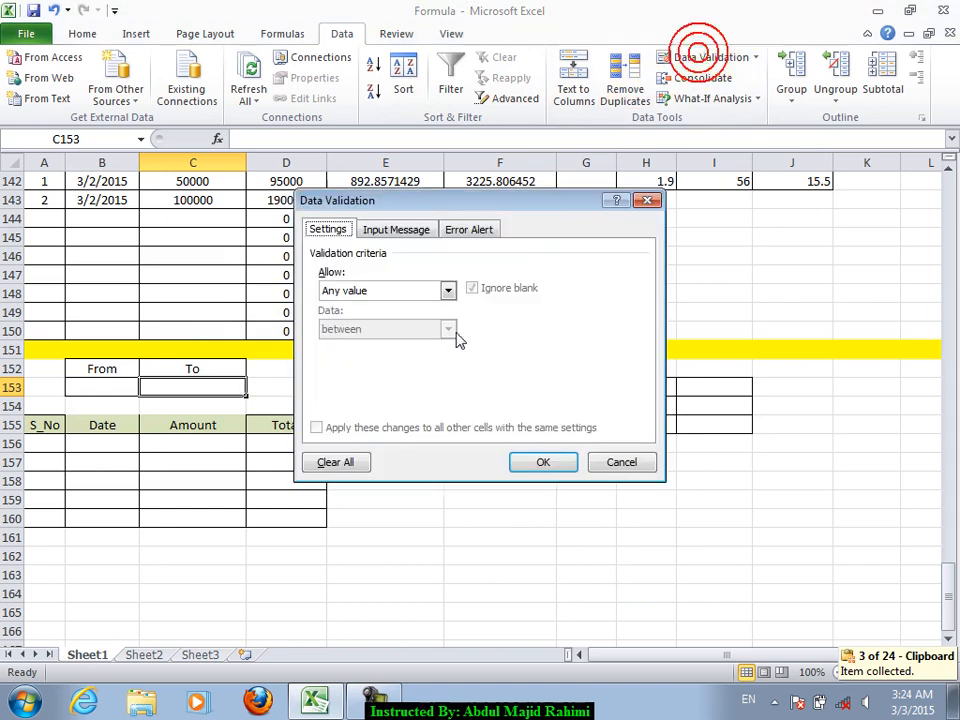
click(377, 291)
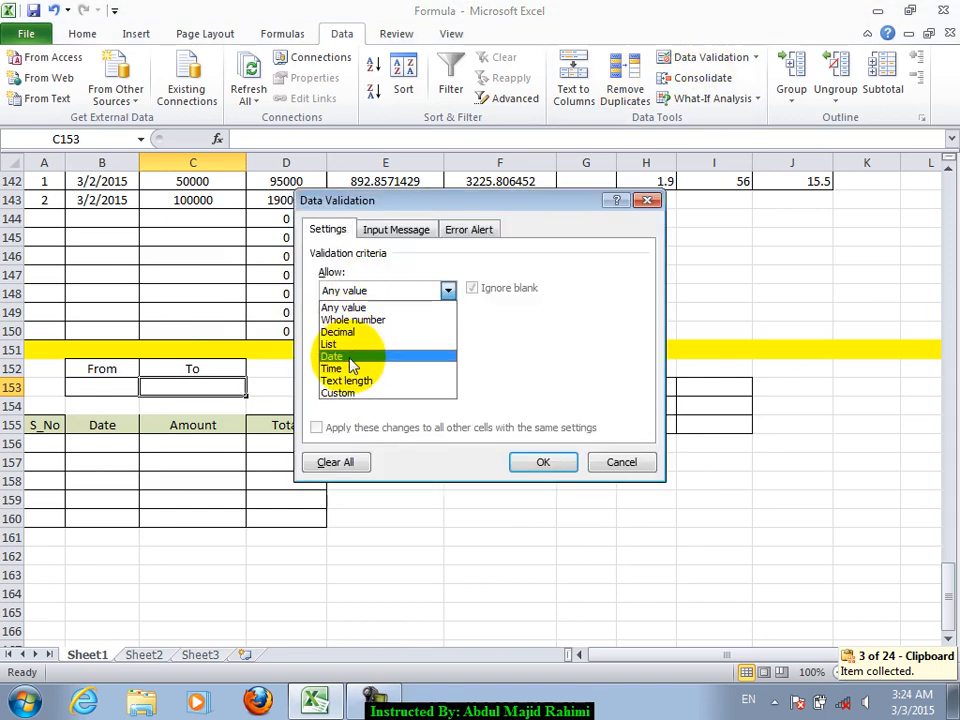
click(334, 344)
click(355, 366)
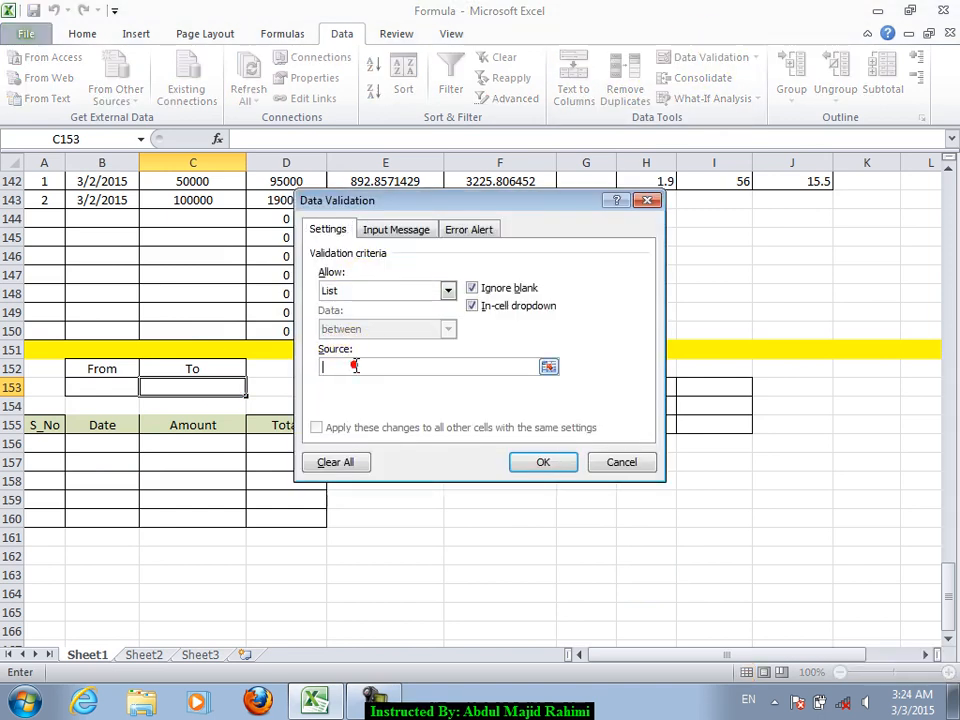
click(552, 459)
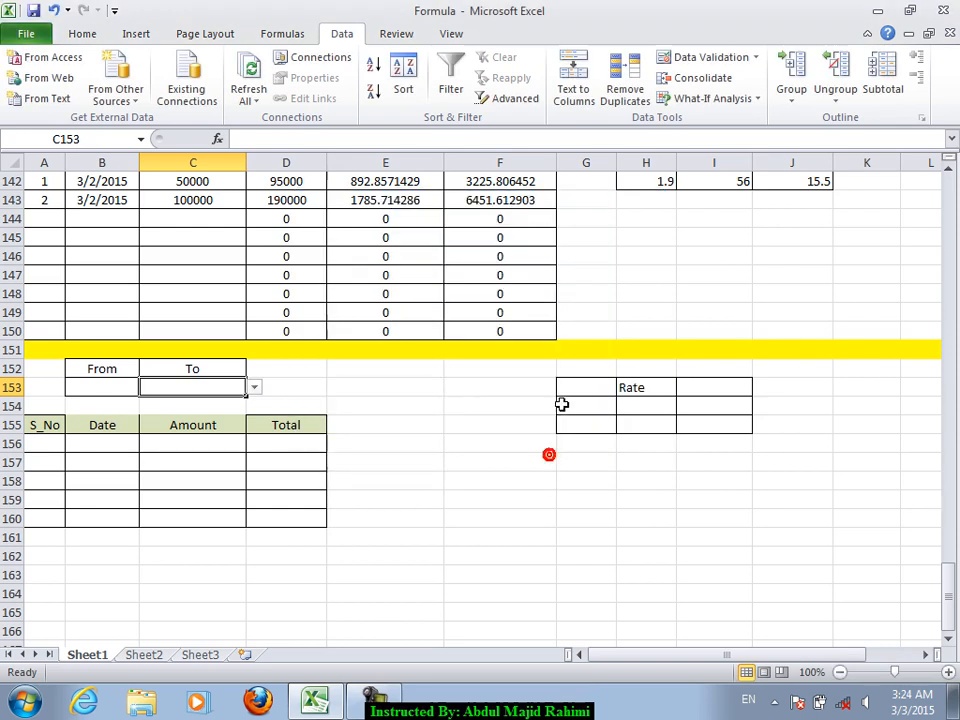
click(107, 387)
click(189, 390)
click(118, 388)
click(182, 388)
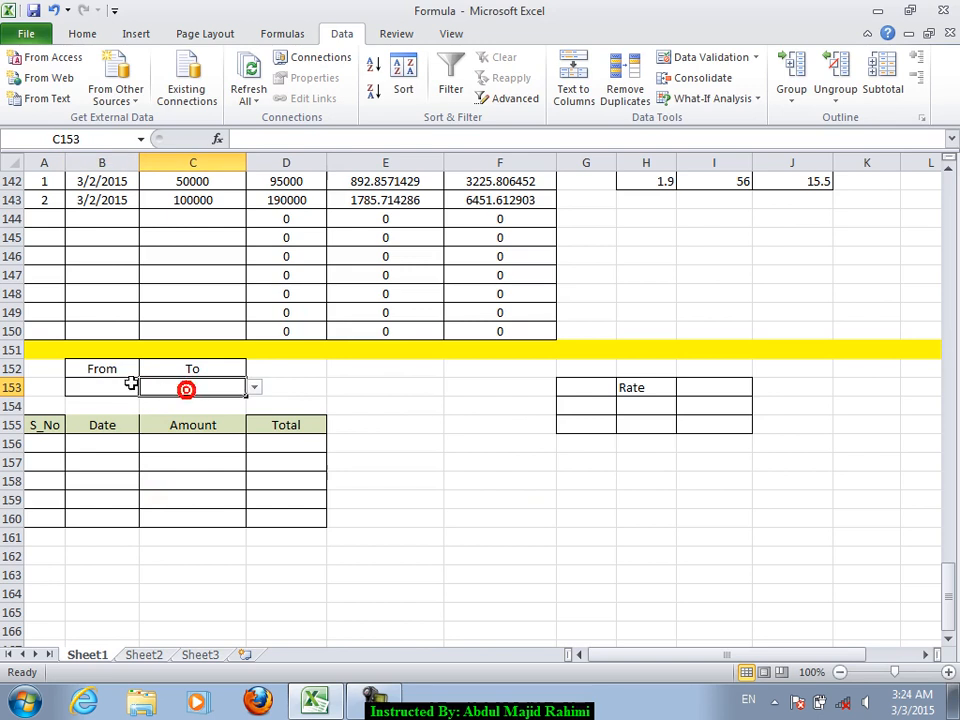
Widen columns B and A slightly
click(127, 385)
drag(139, 162, 151, 162)
click(163, 441)
click(120, 440)
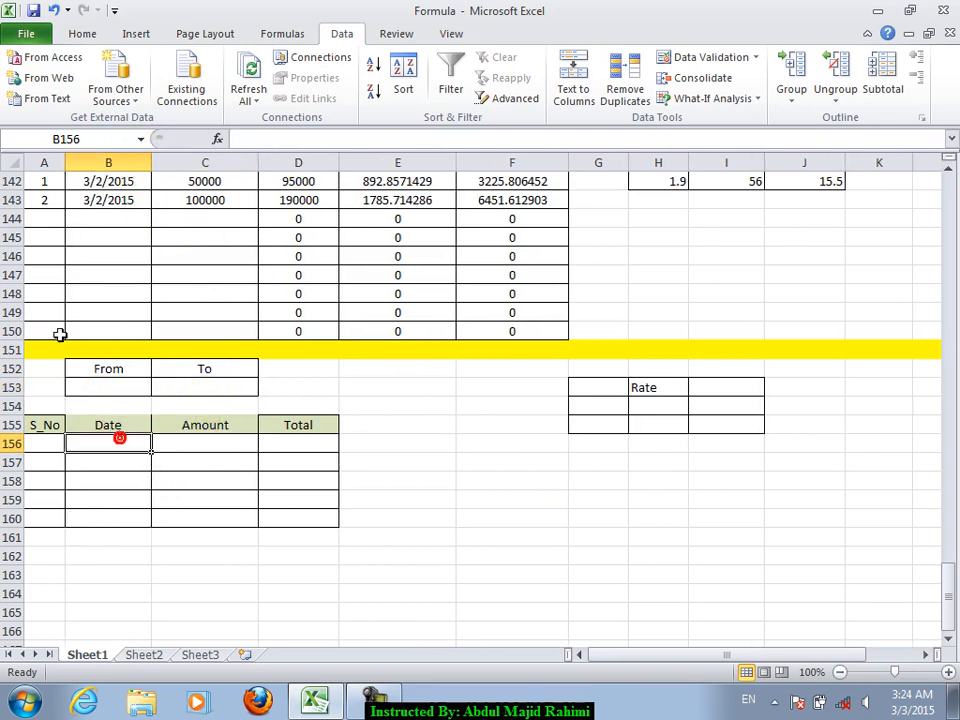
drag(62, 163, 75, 163)
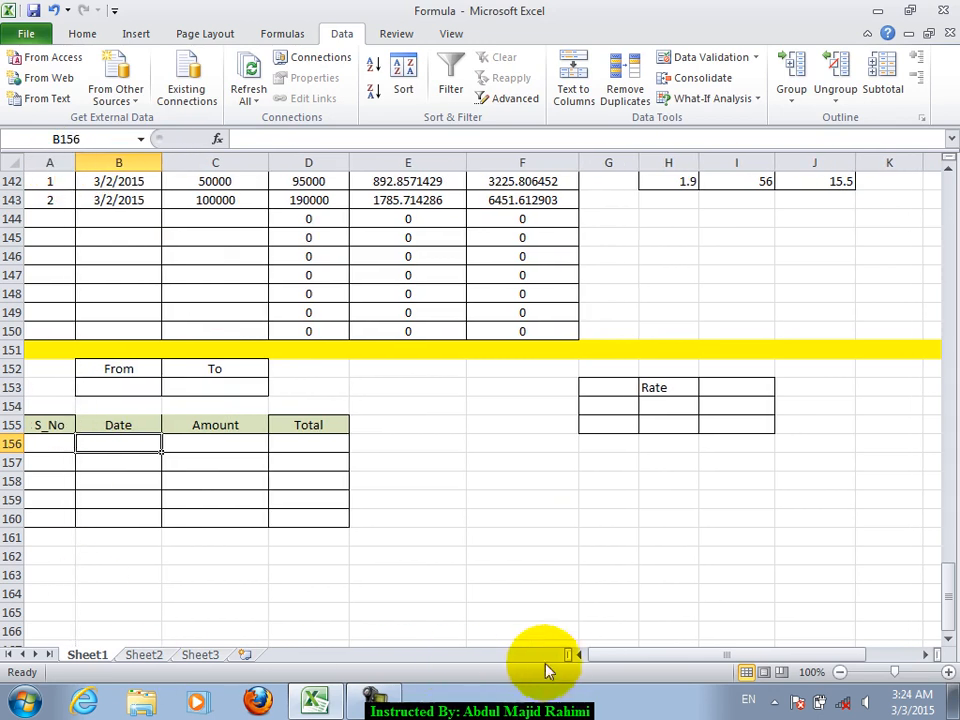
Number the S_No column from 1 to 5 in A156:A160 by entering 1 and filling the series down
double_click(47, 443)
text(1)
click(47, 520)
click(70, 444)
drag(76, 450, 80, 518)
Enter today's date, 3/3/2015, in B156 and the amount 300000 in C156
click(128, 445)
key(ctrl+semicolon)
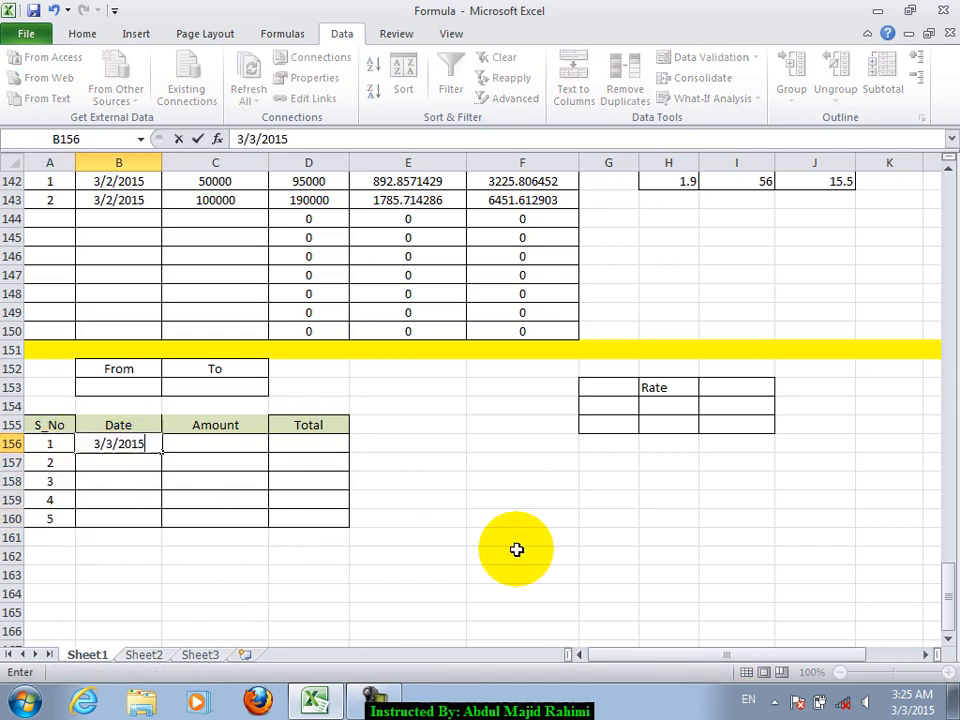
key(Tab)
text(300000)
key(Return)
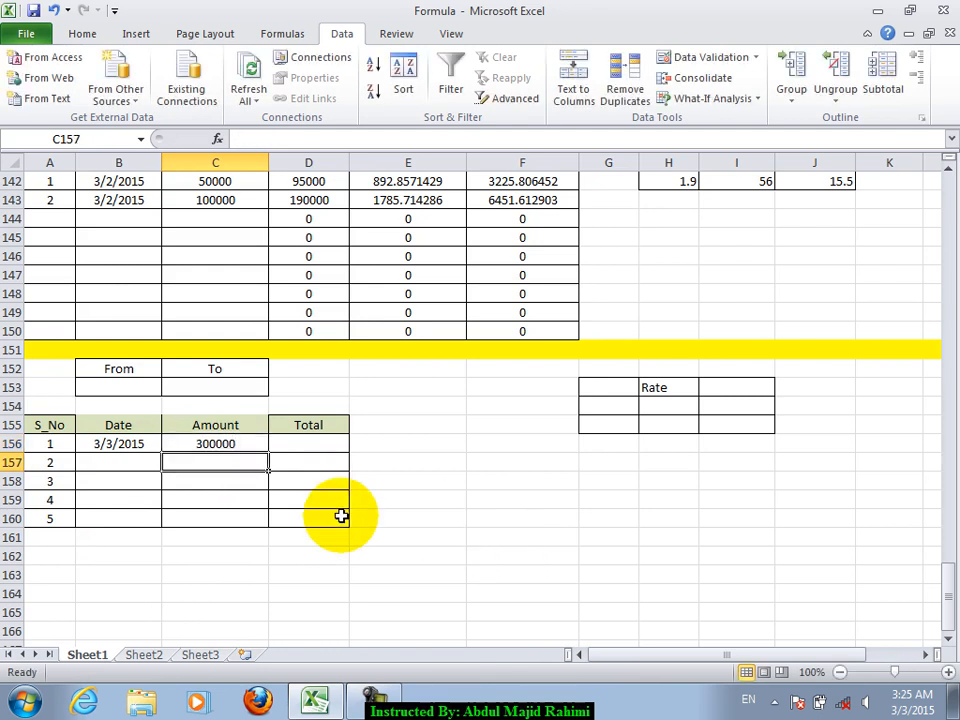
Choose AF as the From currency in B153 and Rs as the To currency in C153
click(133, 386)
click(169, 388)
click(125, 399)
click(218, 387)
click(276, 389)
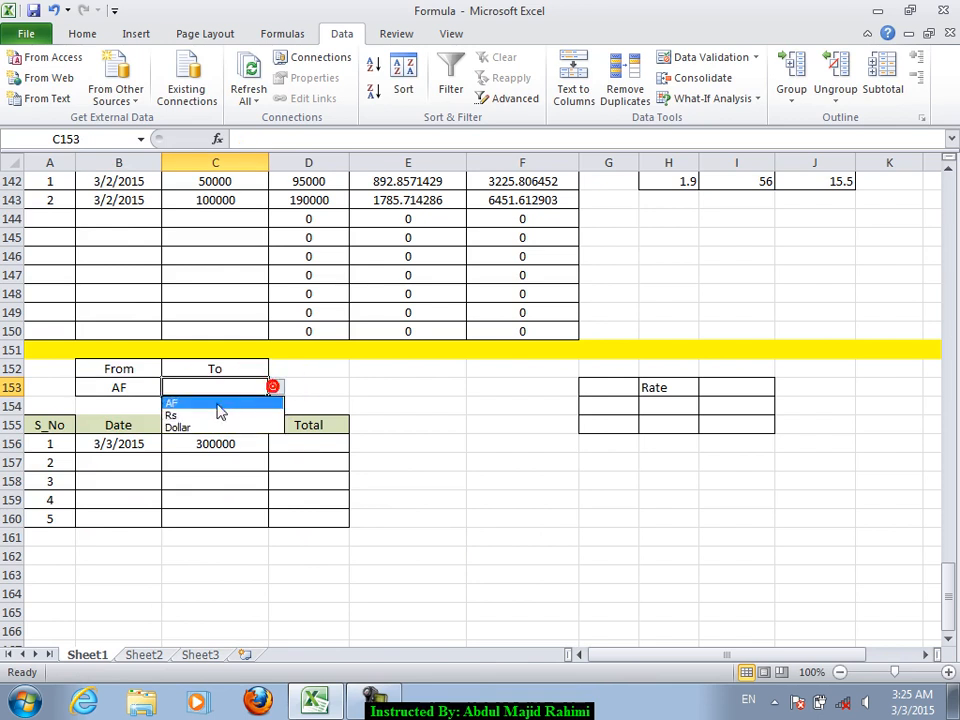
click(211, 410)
click(133, 388)
click(203, 440)
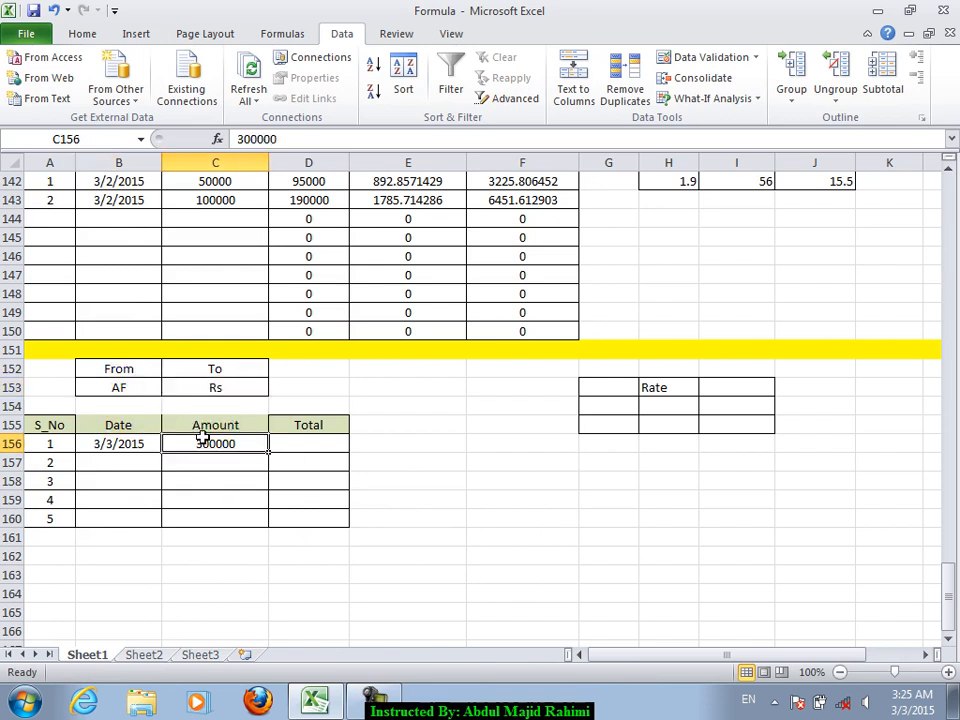
click(214, 388)
click(295, 444)
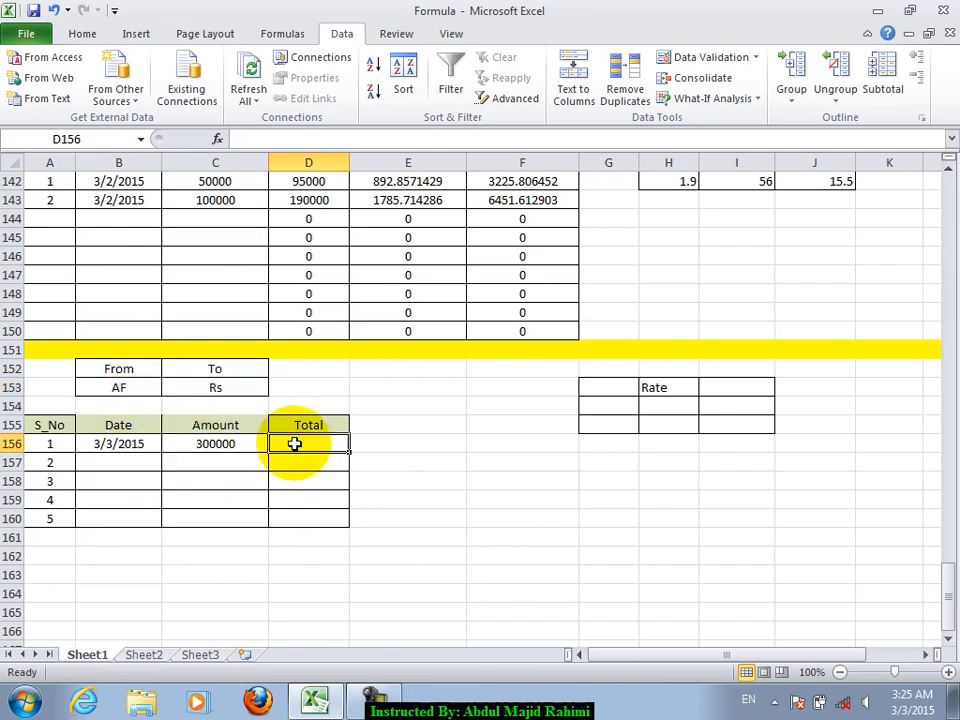
Switch the From currency in B153 to Rs and the To currency in C153 to AF
click(122, 388)
click(173, 388)
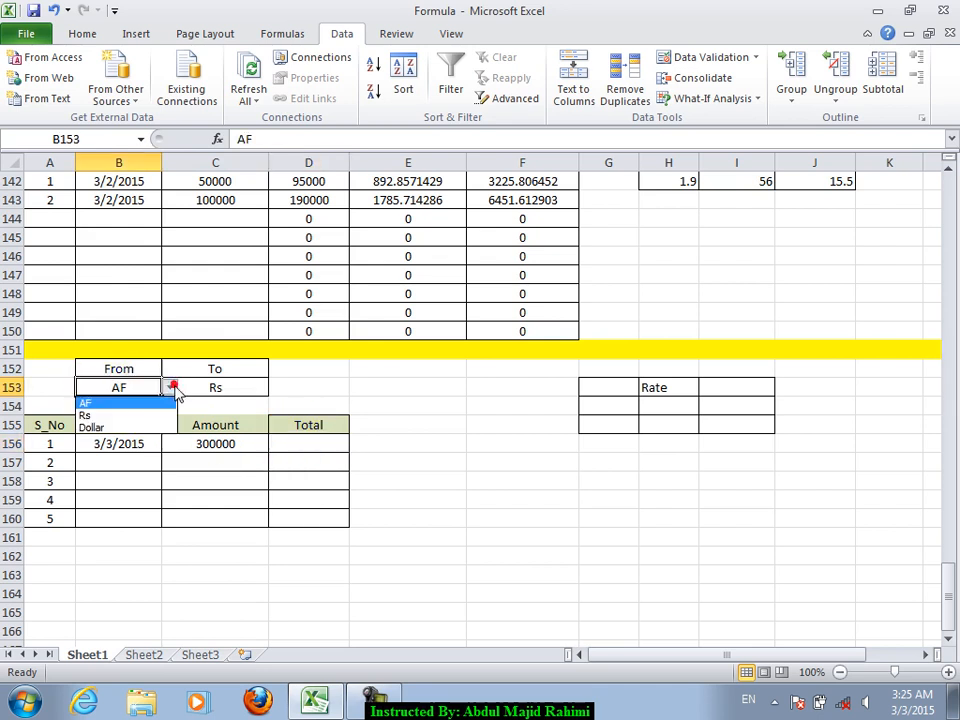
click(130, 415)
click(245, 392)
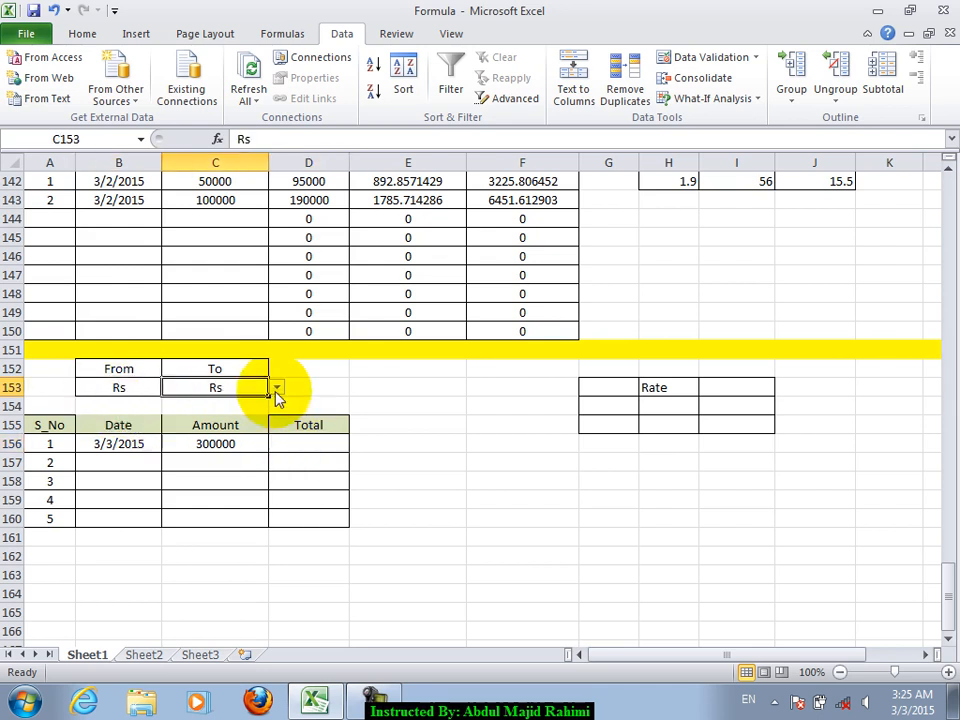
click(276, 388)
click(191, 400)
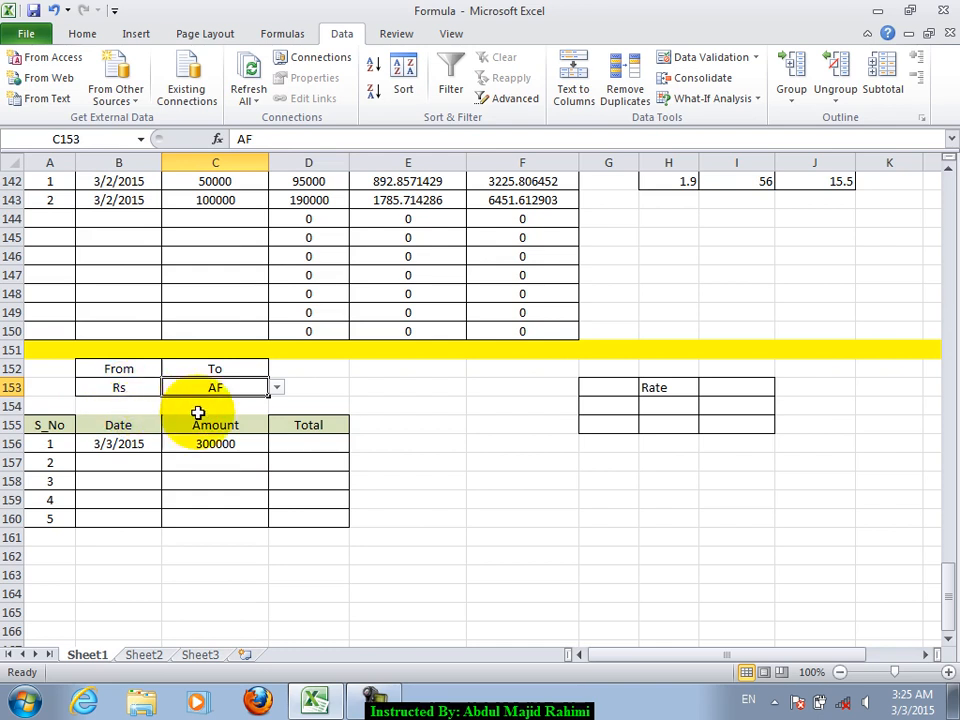
click(242, 444)
click(300, 443)
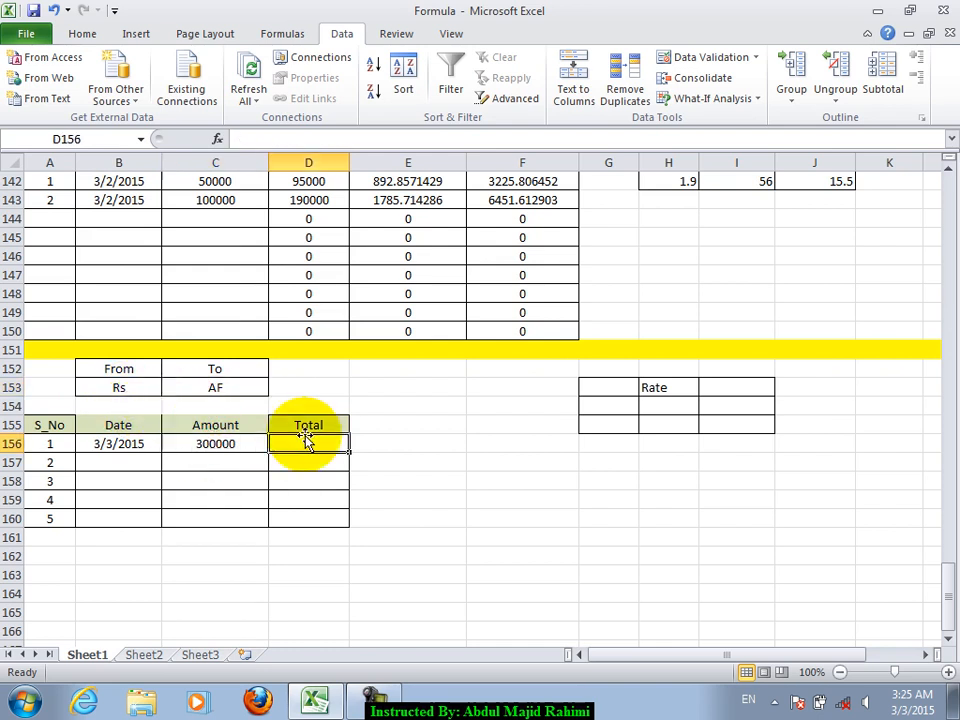
Change the From currency in B153 to Dollar
click(143, 386)
click(170, 389)
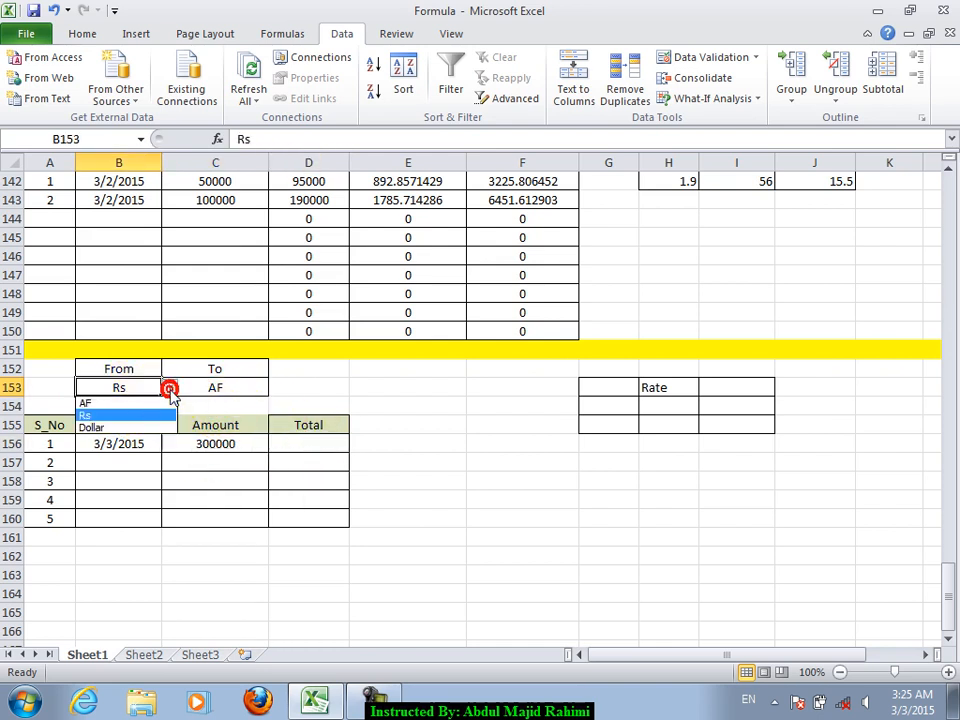
click(119, 428)
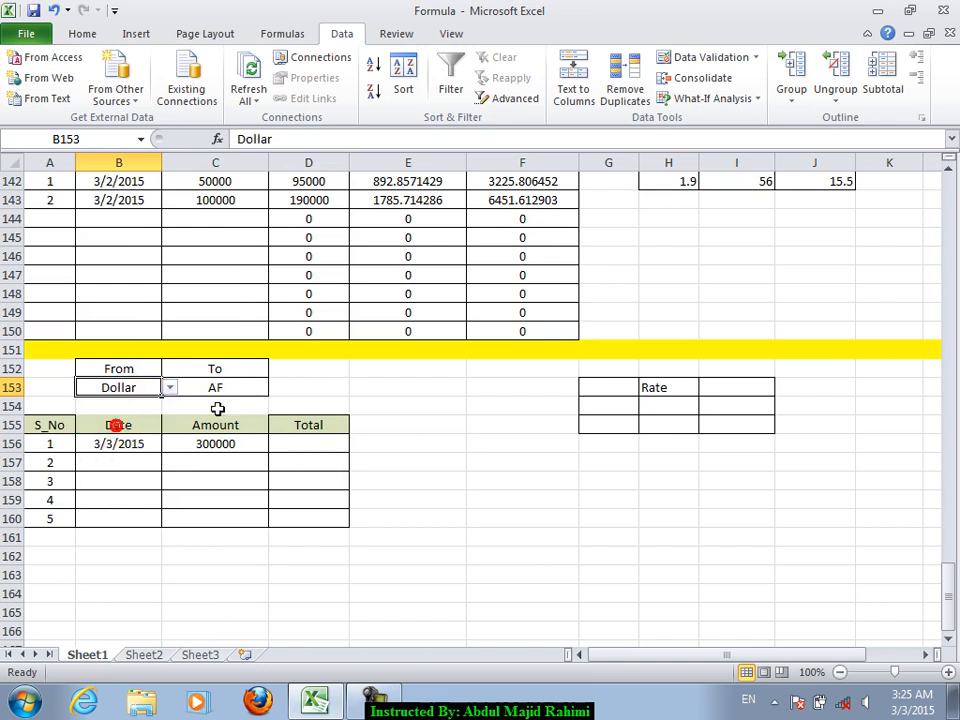
click(202, 443)
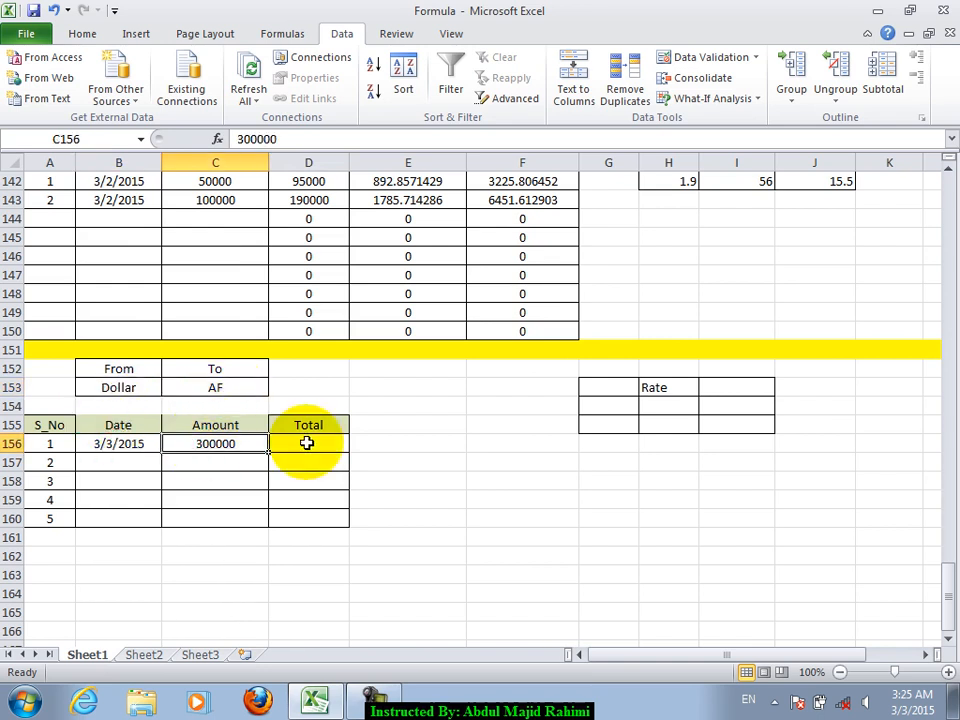
Enter the currency labels af, rs and dollar in G154:I154 beneath the Rate heading
click(619, 407)
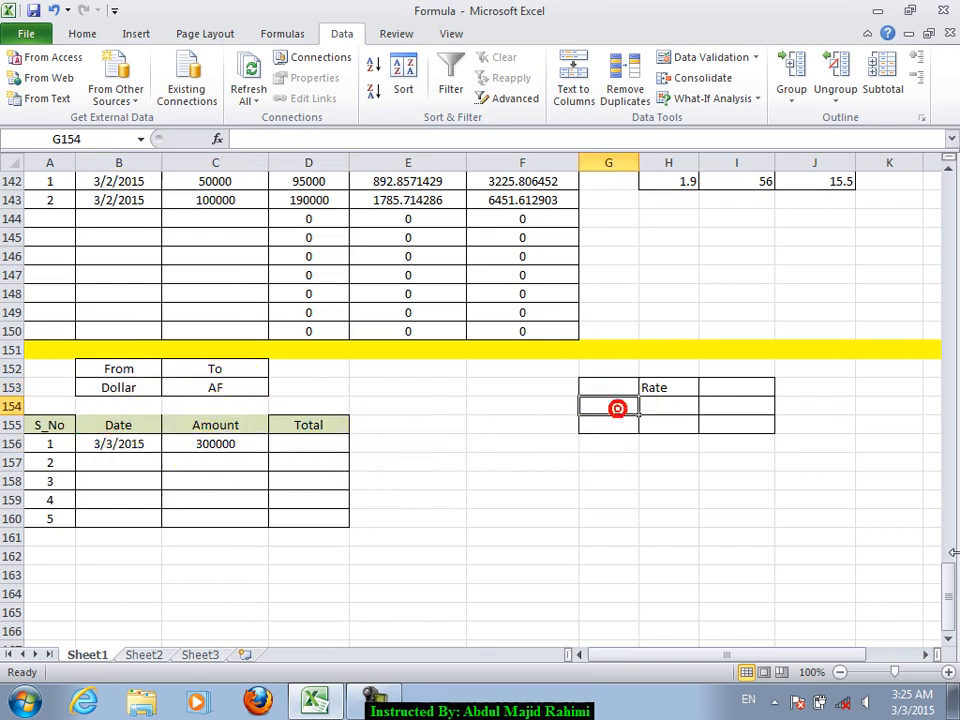
text(af)
key(Tab)
text(rs)
key(Tab)
text(dollar)
key(Return)
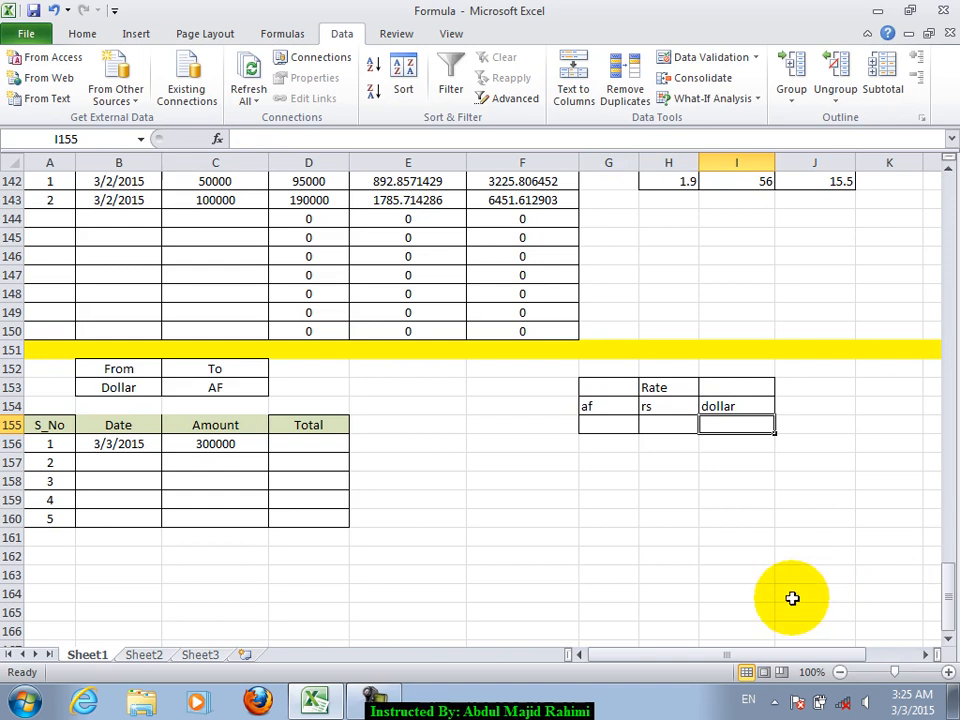
Centre the contents of G154:I155, covering the currency labels and the empty rate cells beneath them
drag(611, 407, 712, 424)
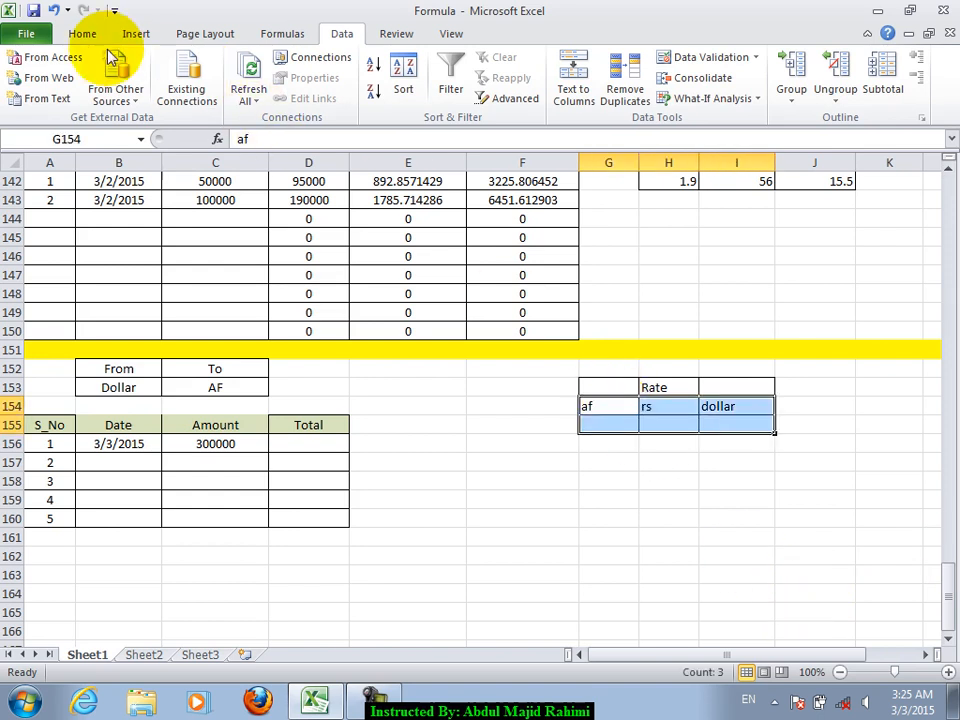
click(82, 33)
click(312, 92)
Name the rate cells beneath the currency labels: G155 as aff, H155 as rsss and I155 as dooo
click(625, 428)
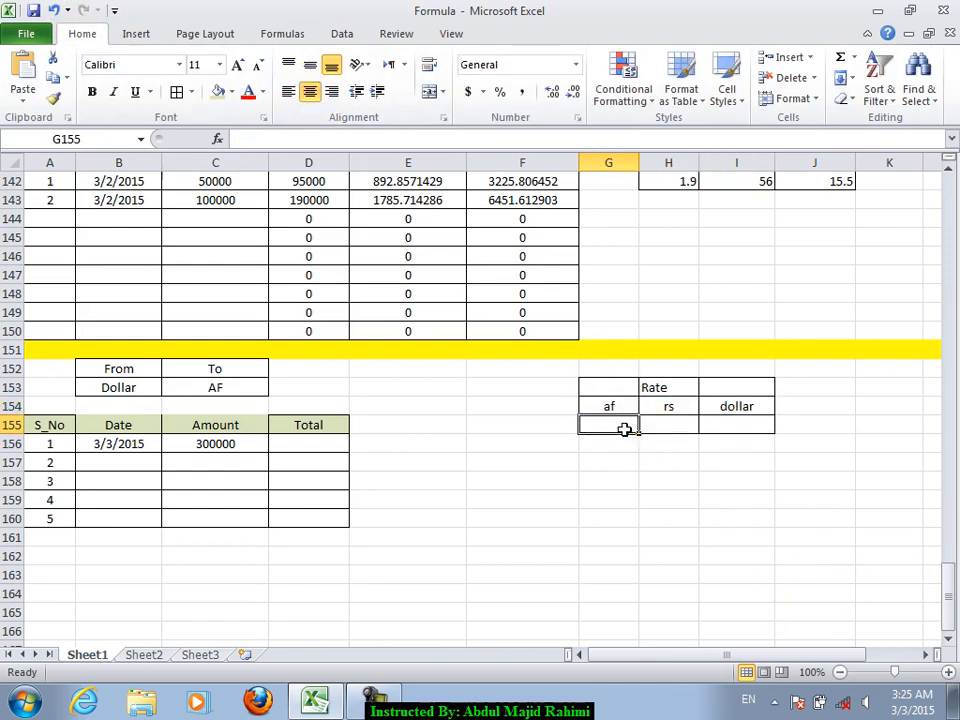
click(107, 138)
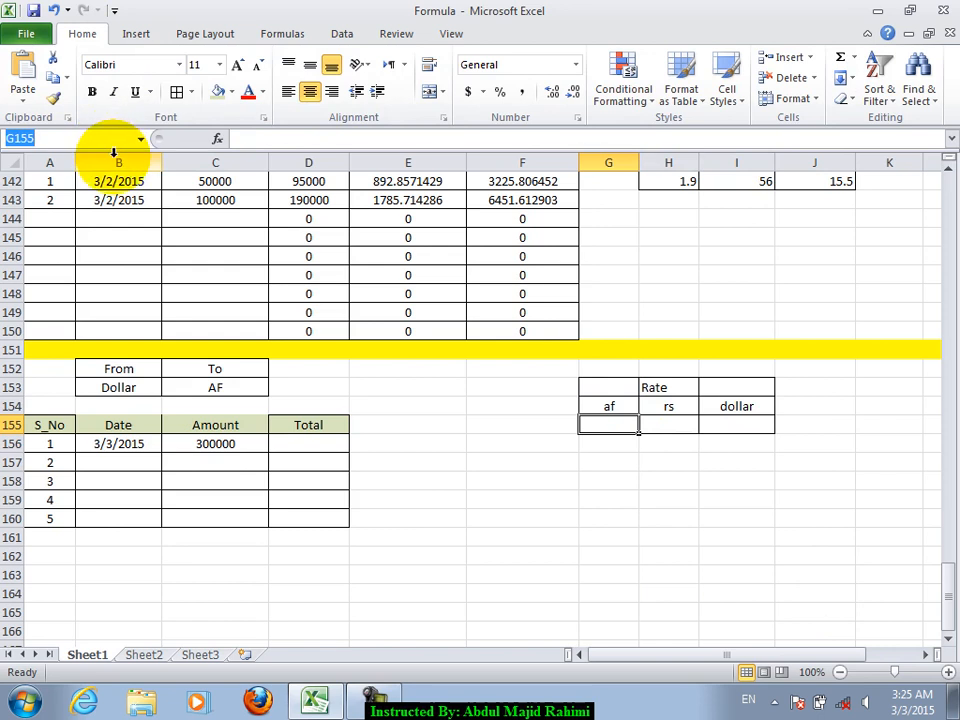
text(aff)
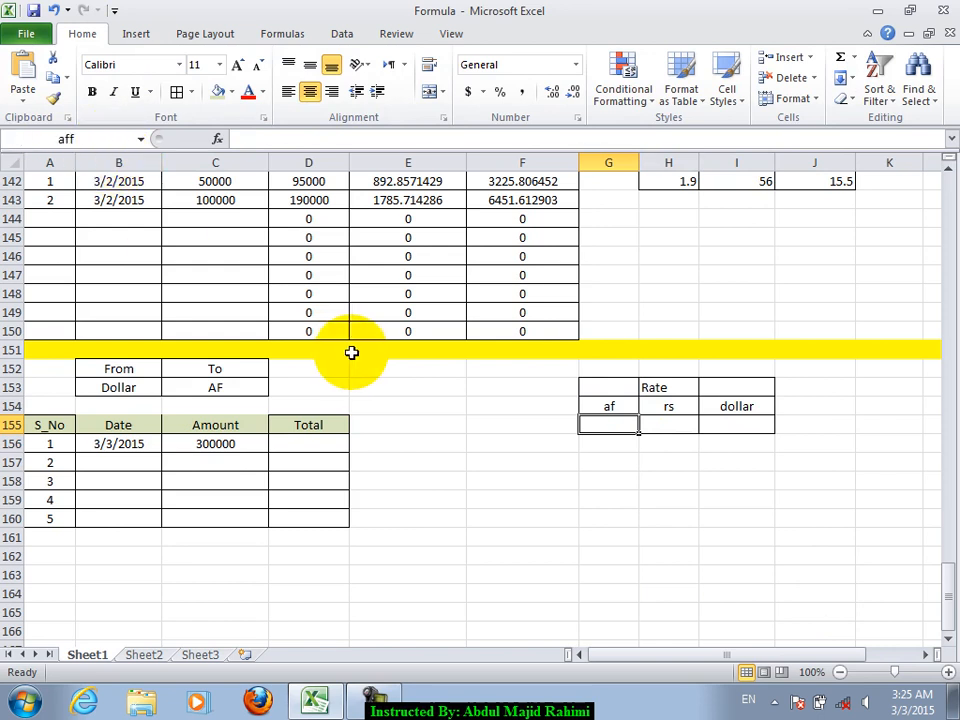
click(677, 426)
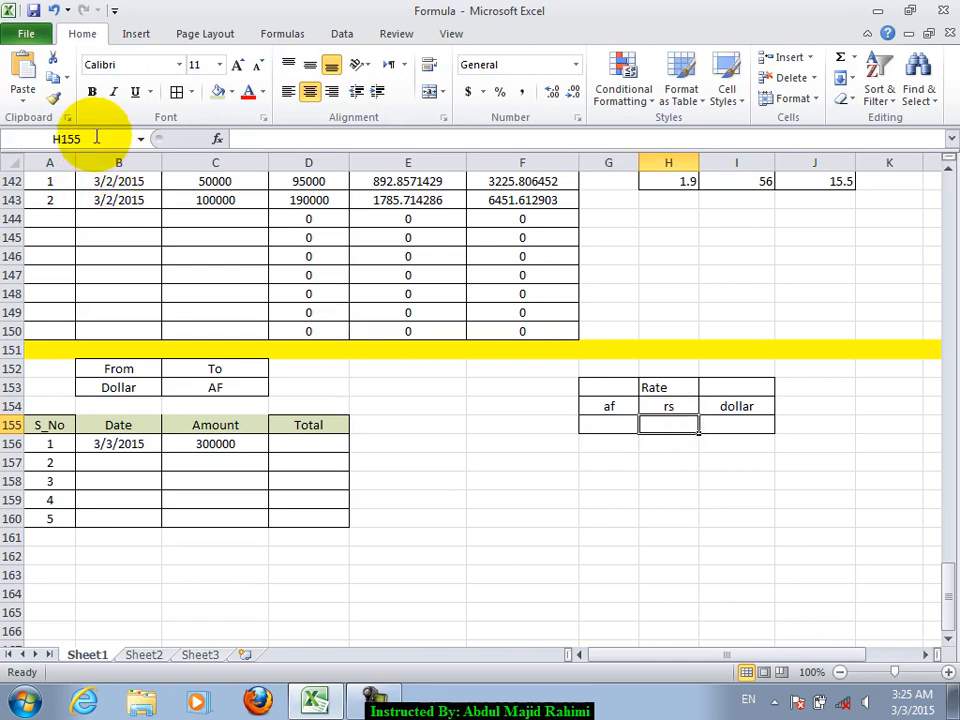
click(97, 139)
text(rsss)
click(707, 422)
click(100, 139)
text(dooo)
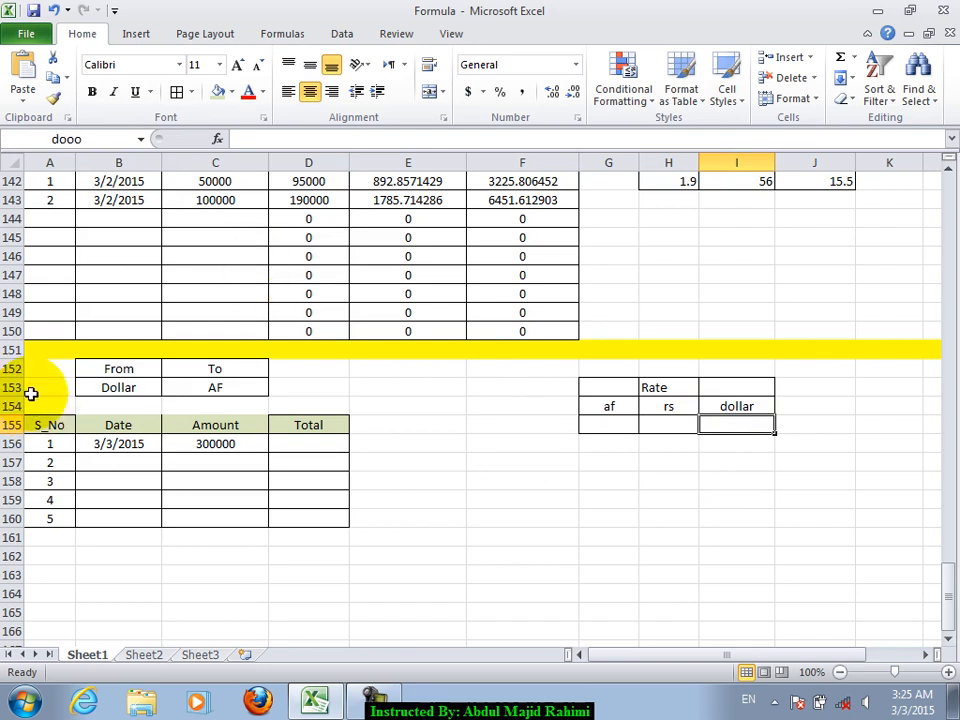
Name the From currency cell B153 as frm and the To currency cell C153 as to
click(118, 387)
click(94, 139)
text(frm)
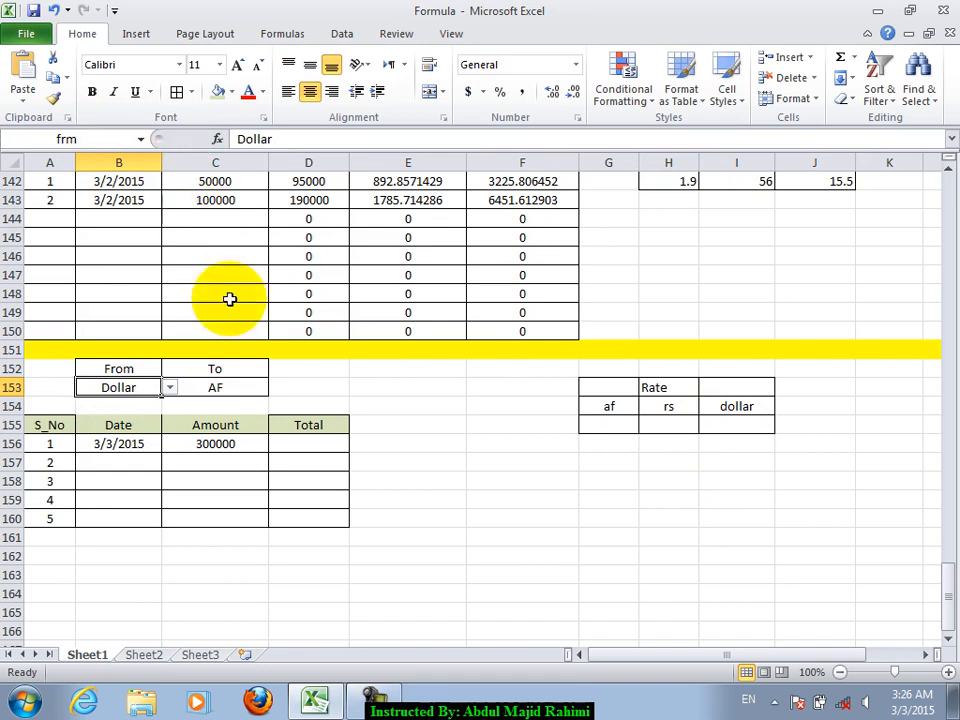
click(240, 382)
click(93, 138)
text(to)
click(318, 443)
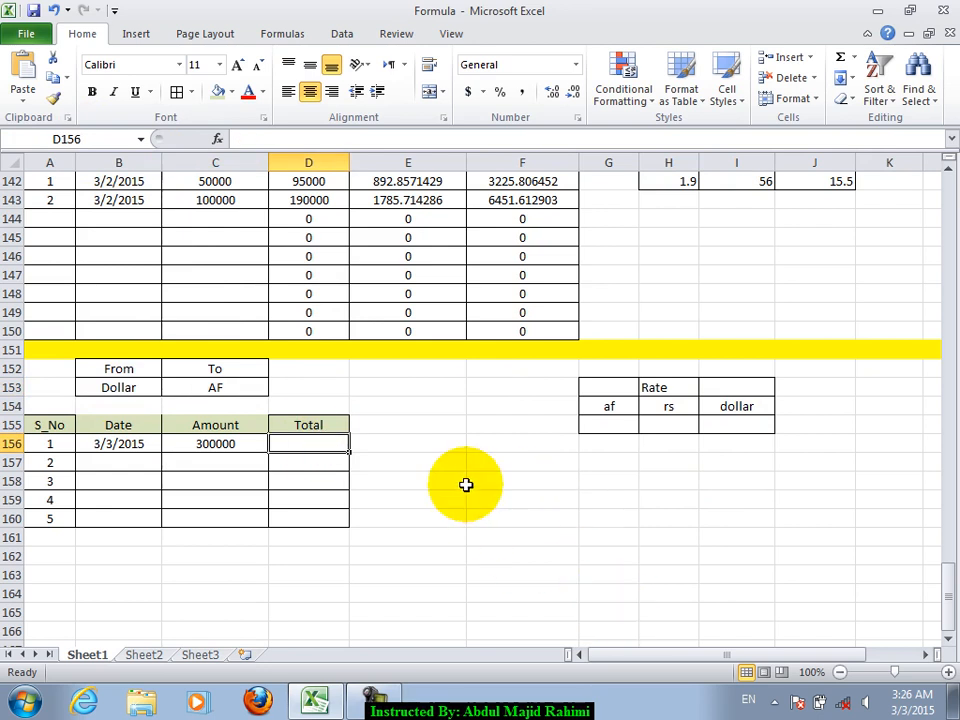
click(434, 420)
key(Up)
text(and)
key(Return)
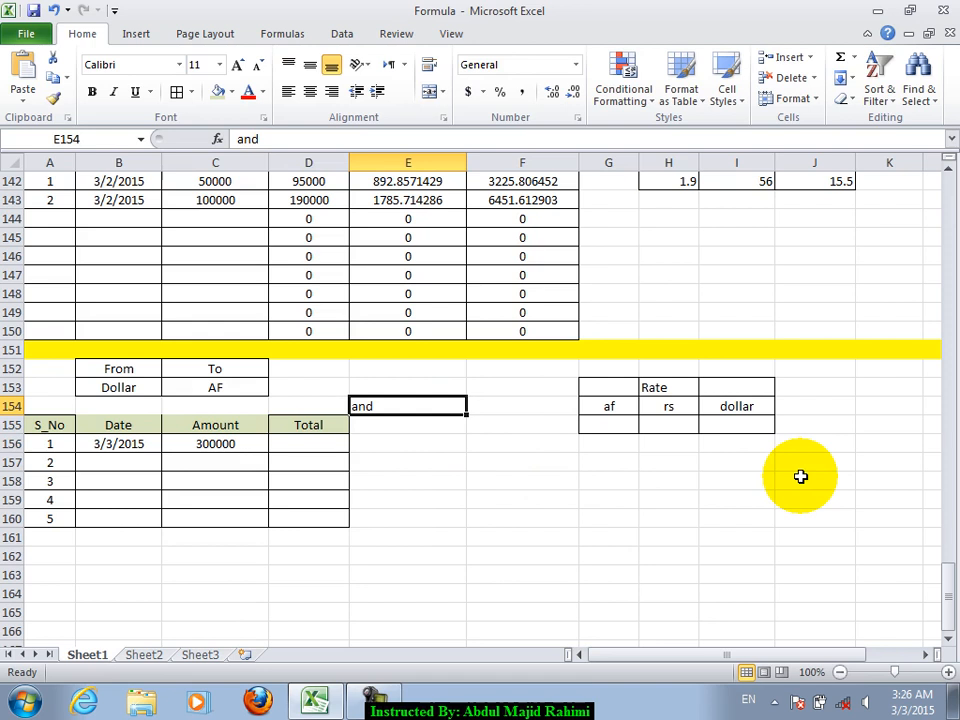
Begin an IF formula in Total cell D156 with the logical test and(frm="af",to="rs")
key(Down)
key(Down)
key(Left)
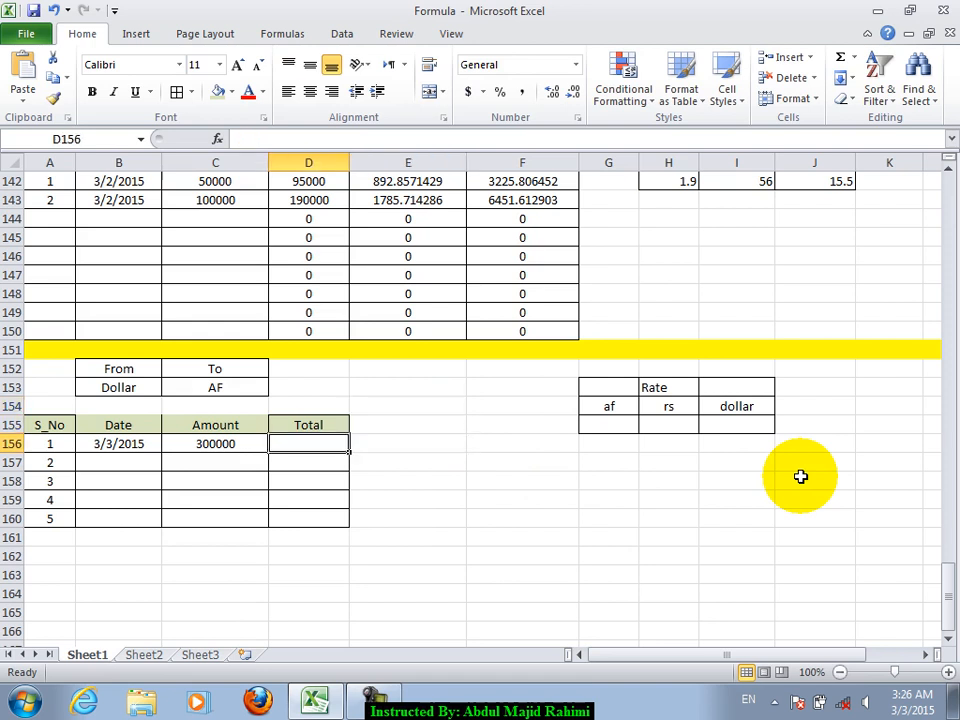
text(=if)
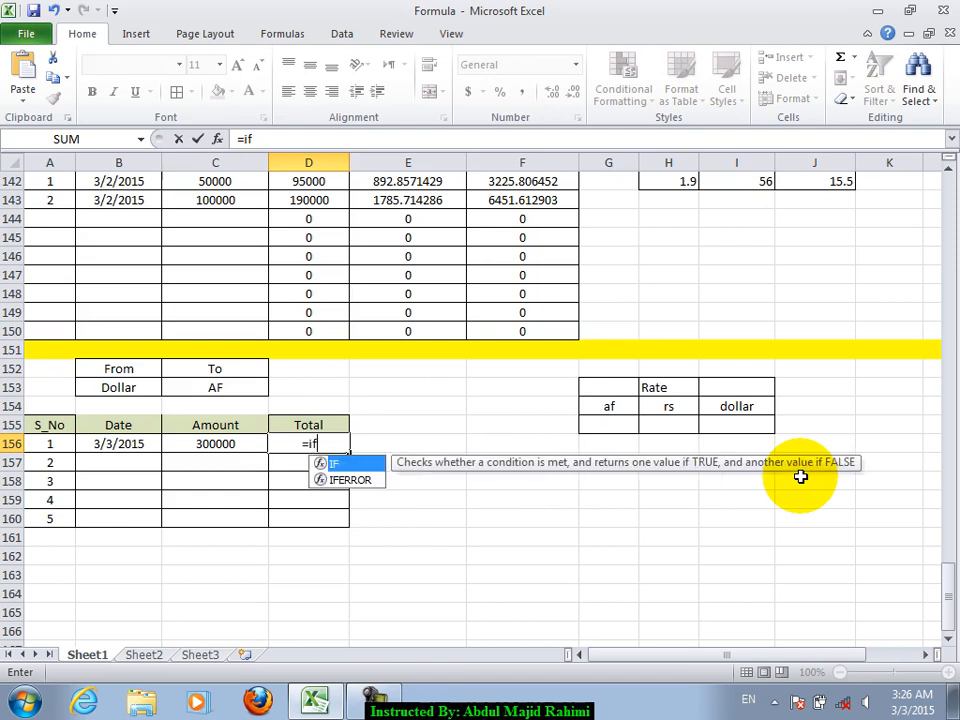
text((and(r)
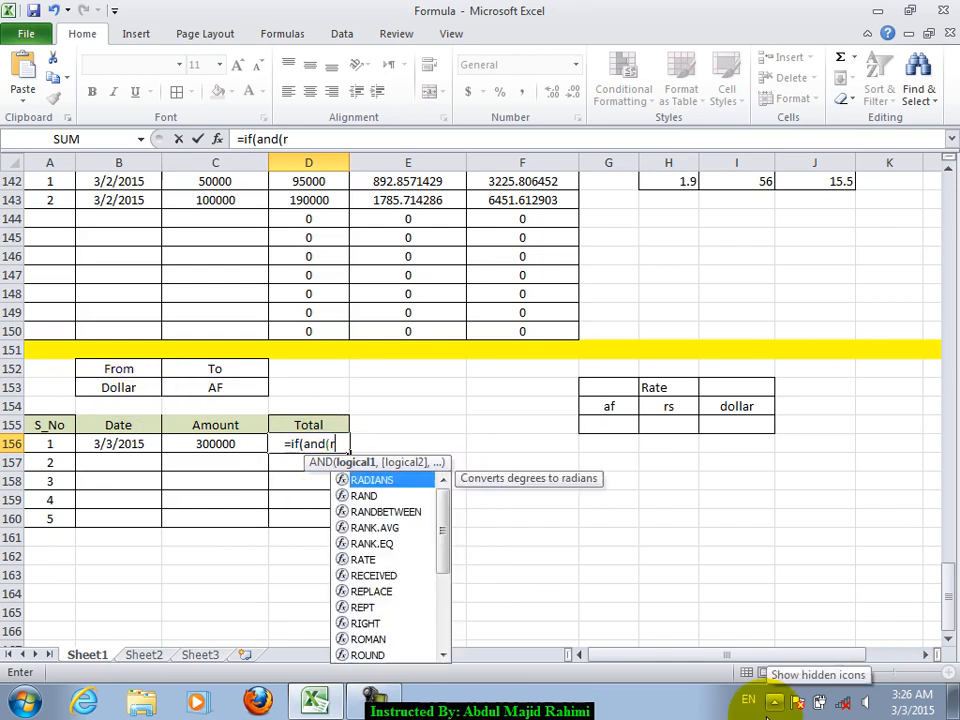
key(BackSpace)
key(BackSpace)
text(frm)
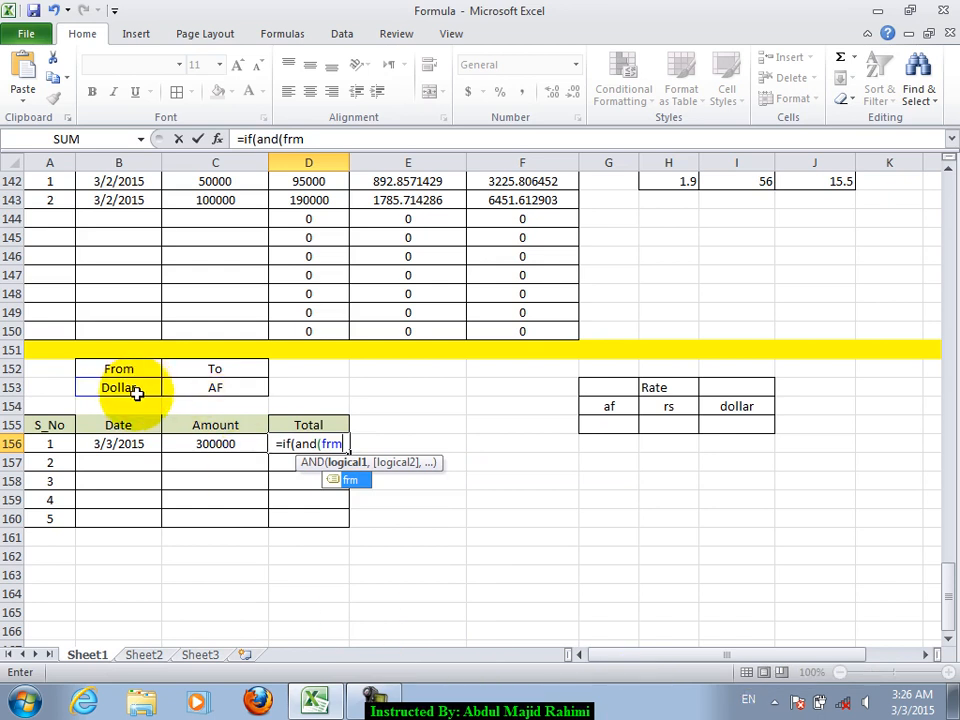
text(="af",)
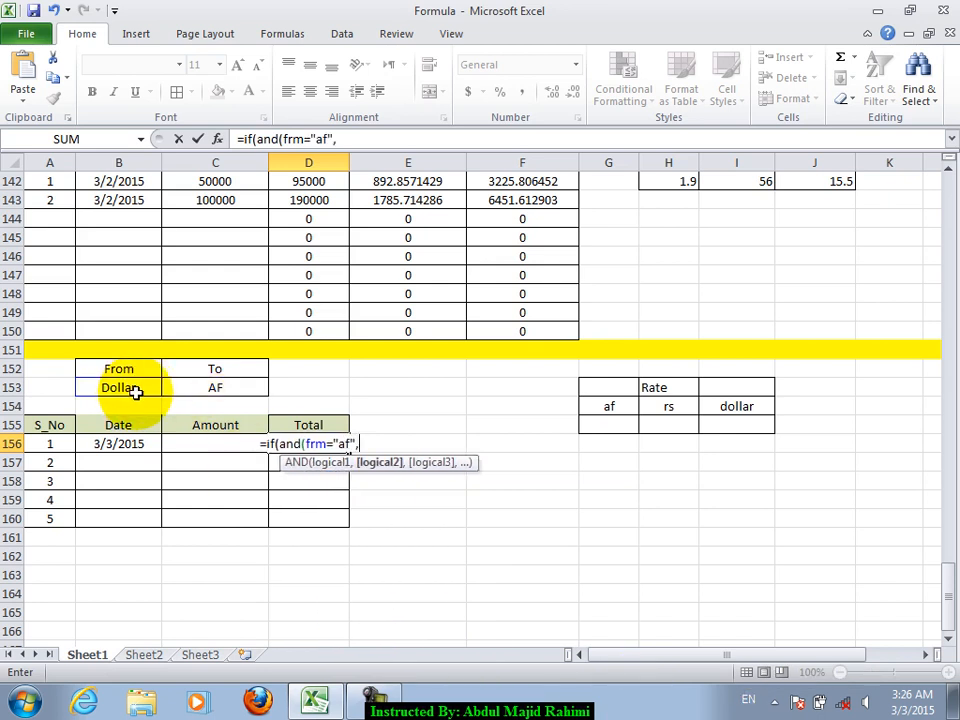
text(to="rs")
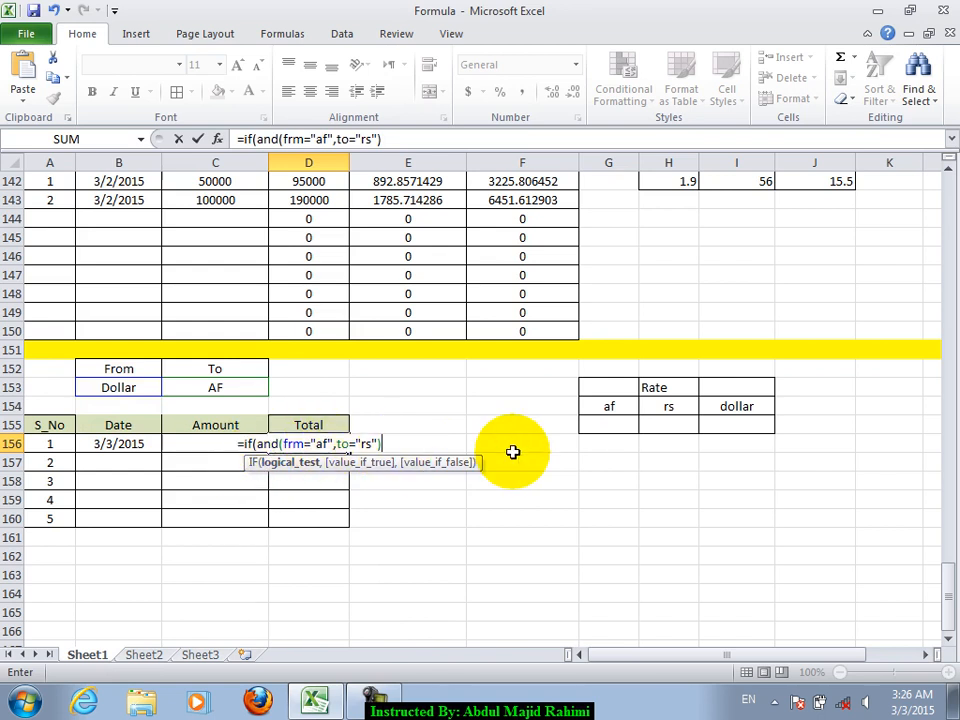
Give the first IF in D156 the value-if-true C156*aff, multiplying the amount by the af rate
text(,)
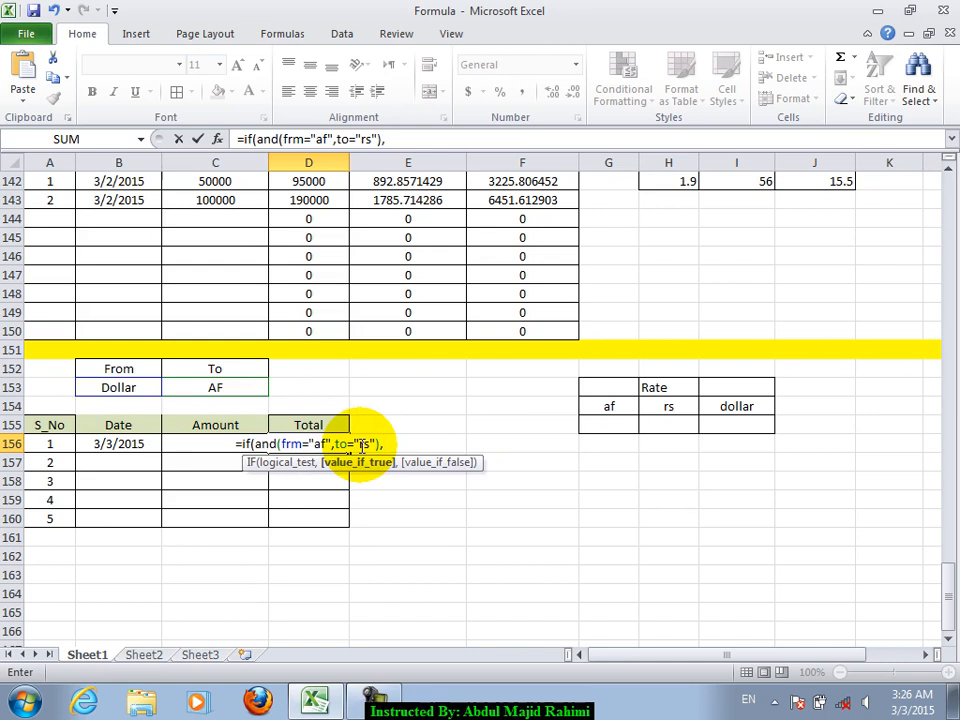
key(Left)
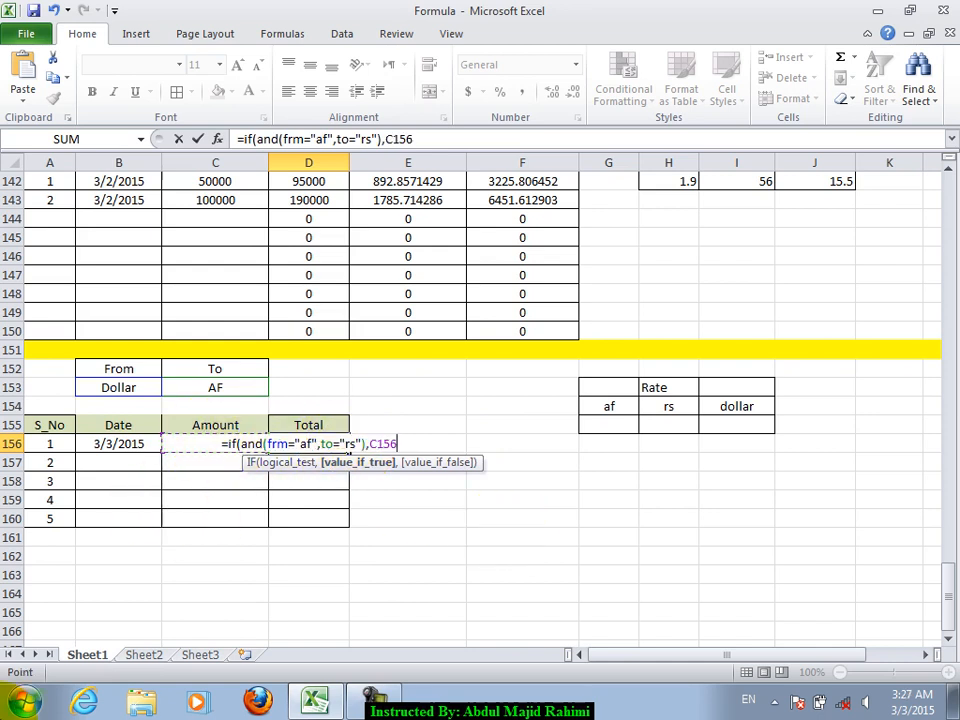
text(*af)
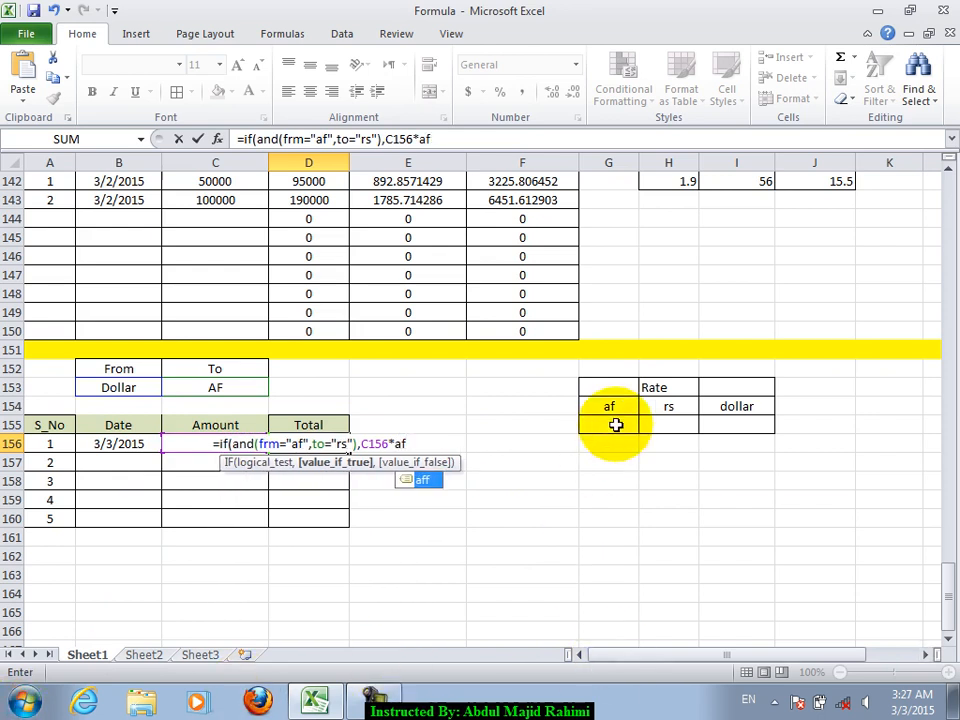
text(f)
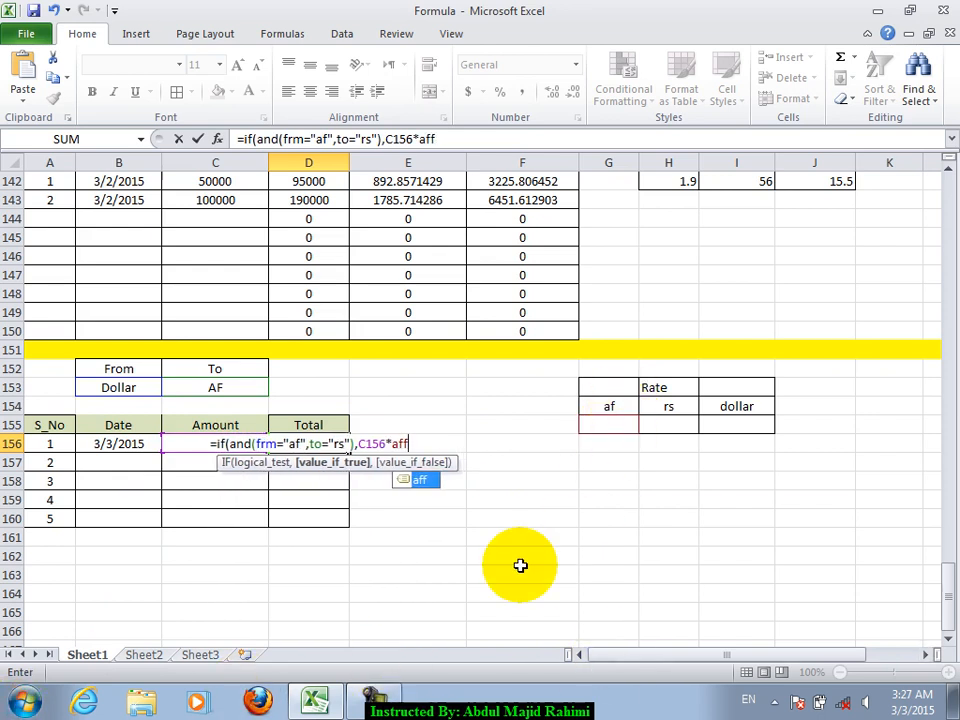
Nest a second IF in the D156 formula with the logical test and(frm="rs",to="af")
text(,if)
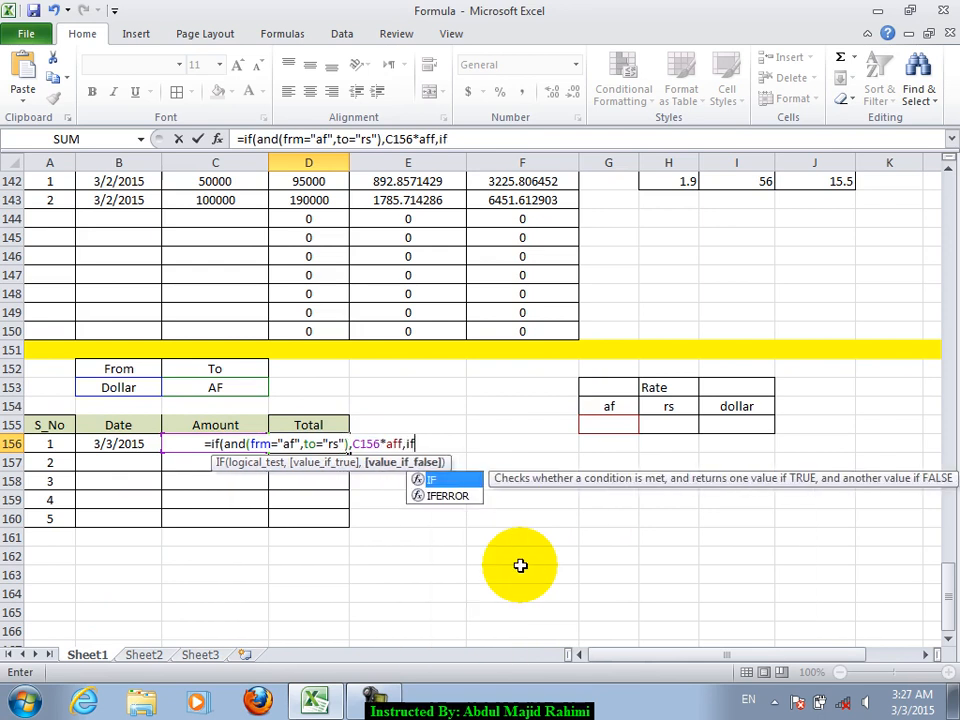
text((and()
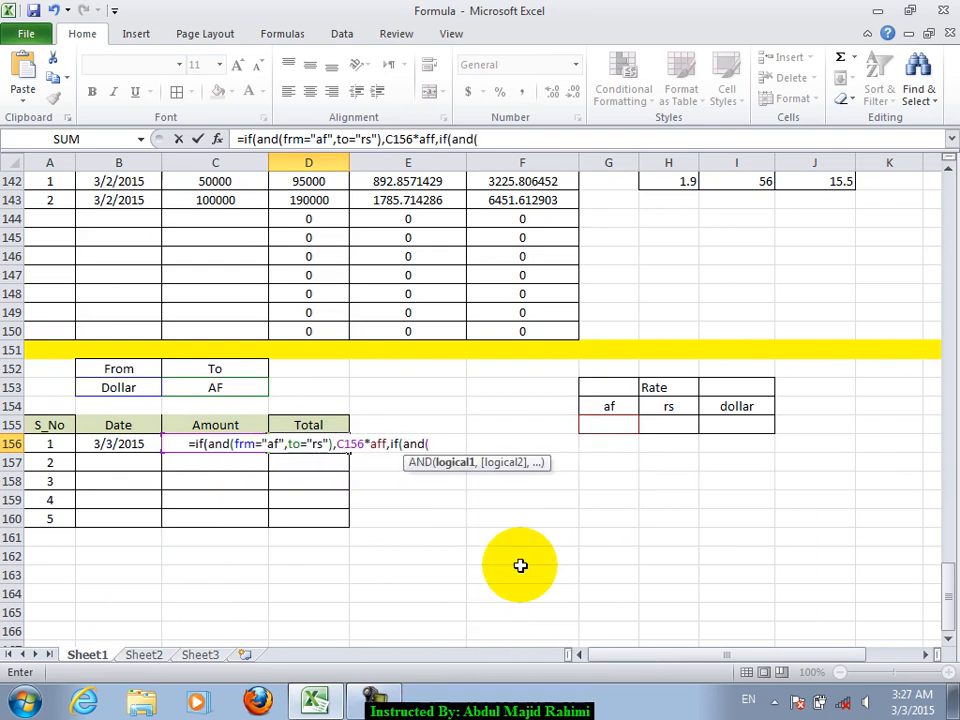
text(frm=)
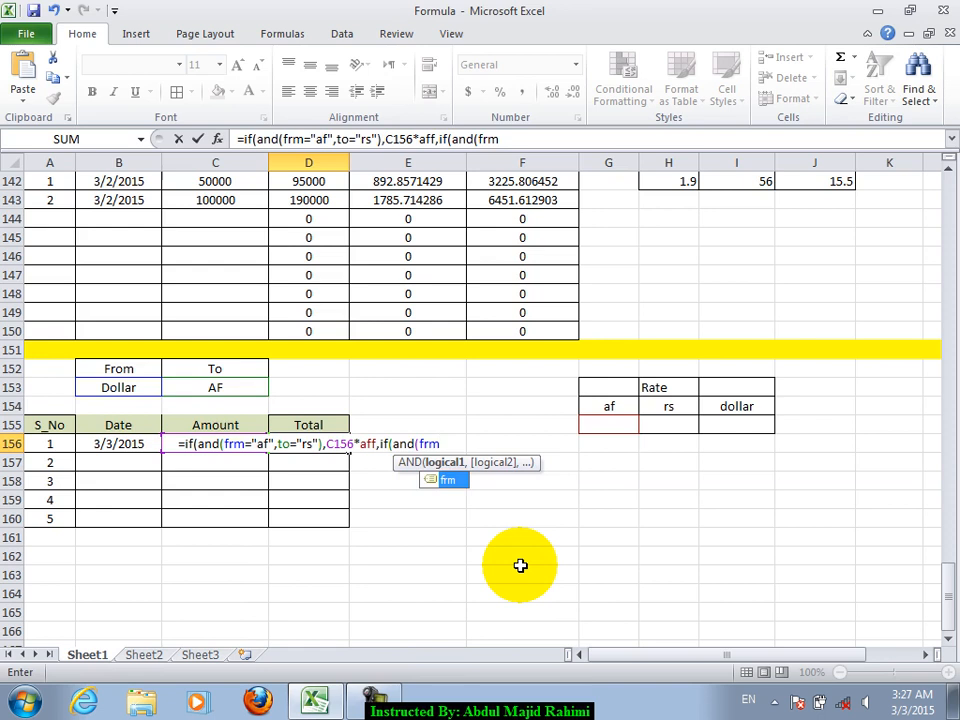
text("rs")
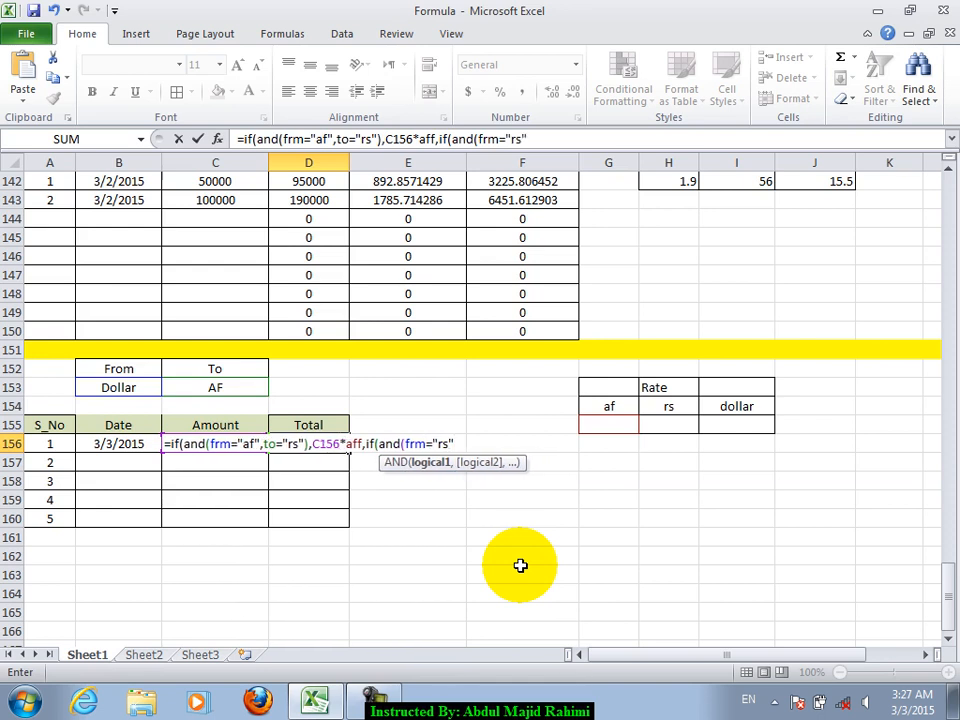
text(,to="af")
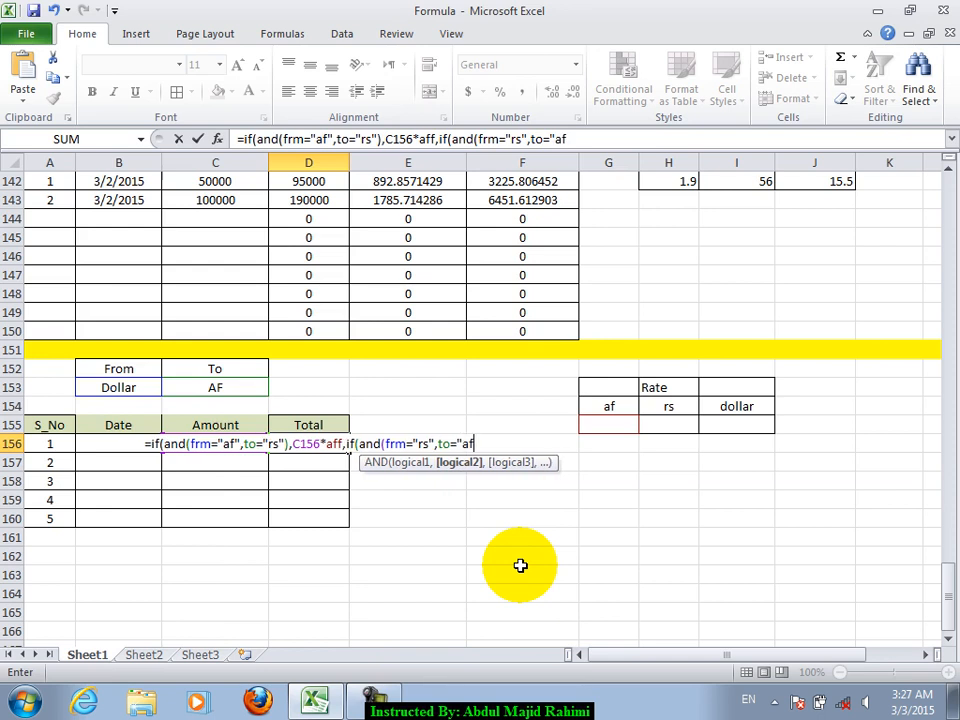
text())
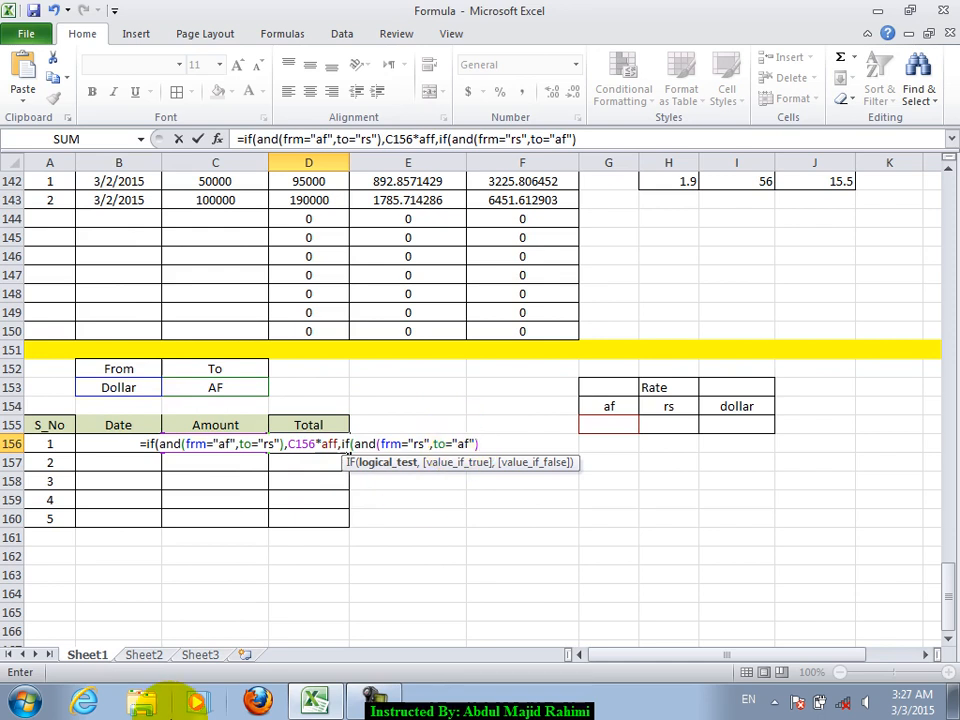
Give the second IF in D156 the value-if-true C156/rsss, dividing the amount by the rs rate
text(,C156)
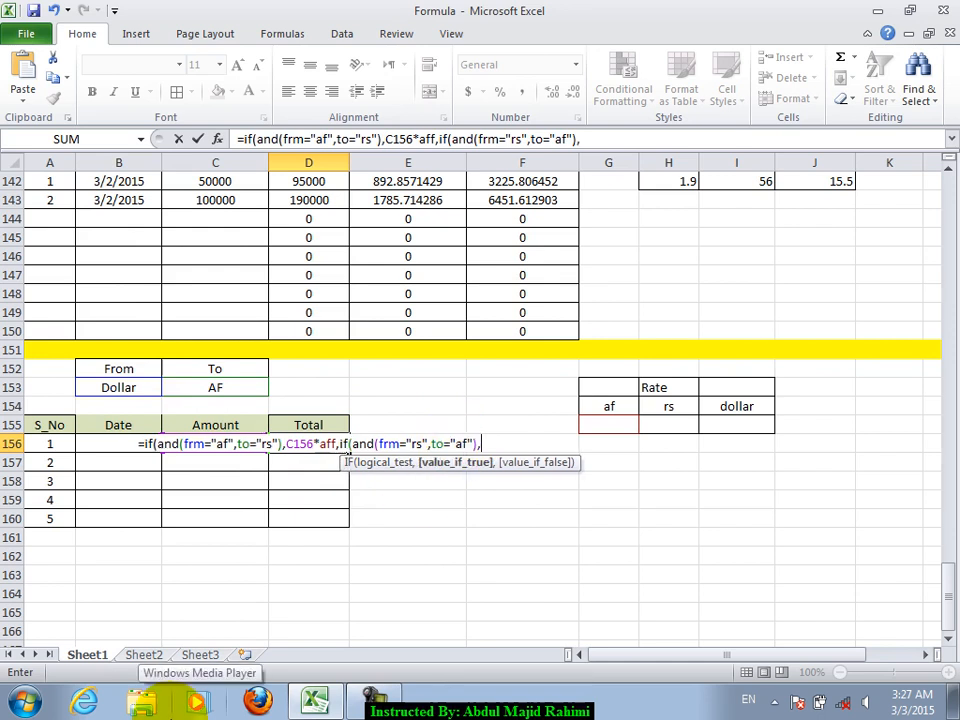
text(/)
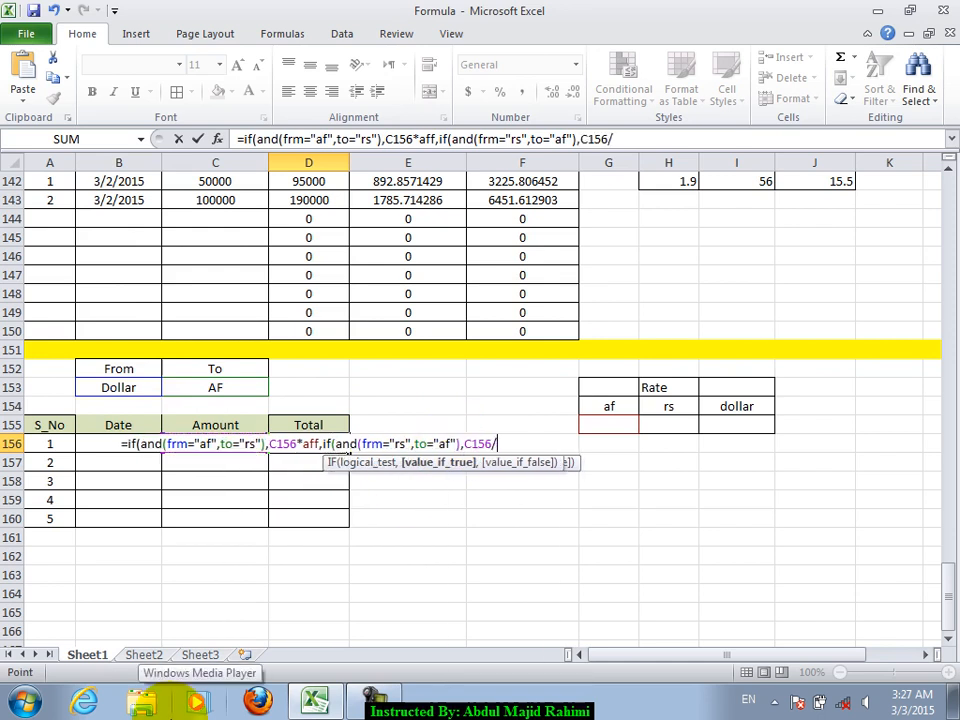
text(rs)
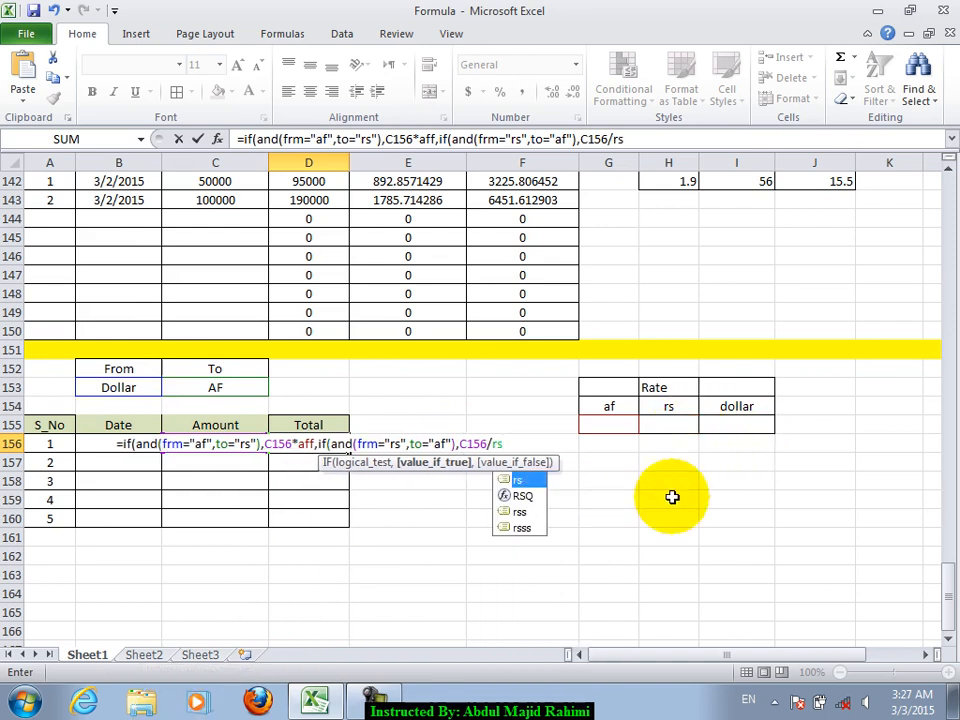
text(ss)
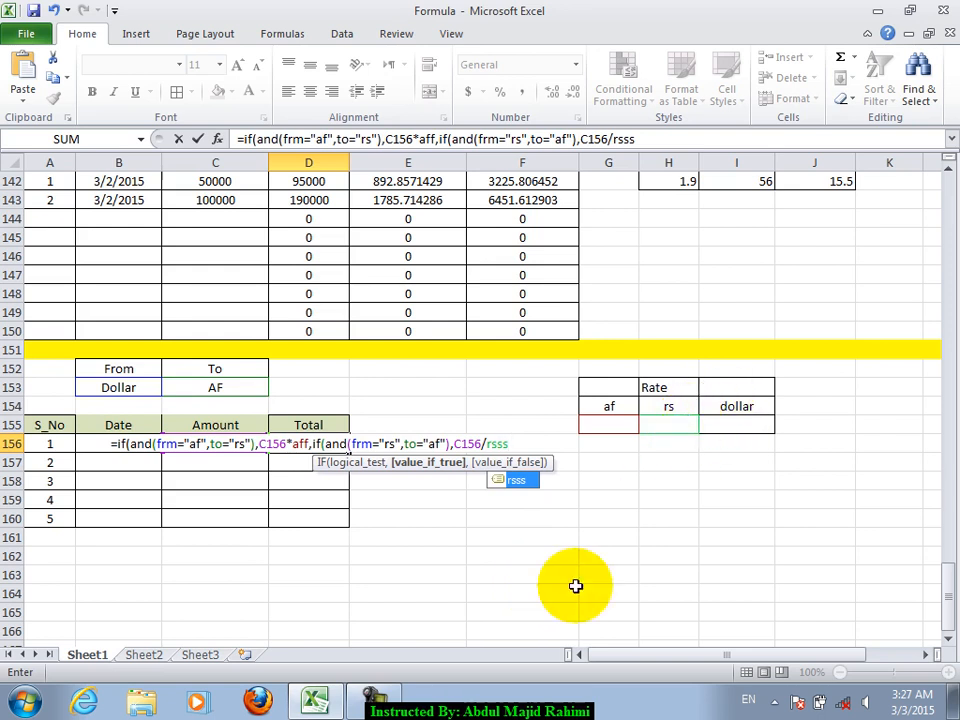
Nest a third IF in the D156 formula with the logical test and(frm="dollar",to="af")
text(,if(and)
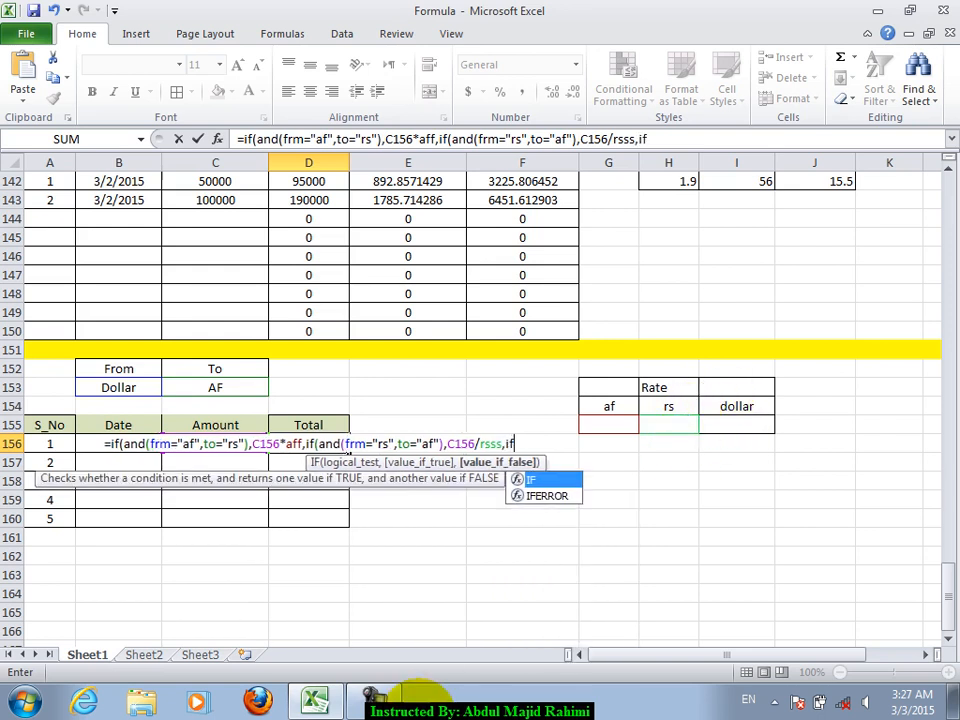
text(()
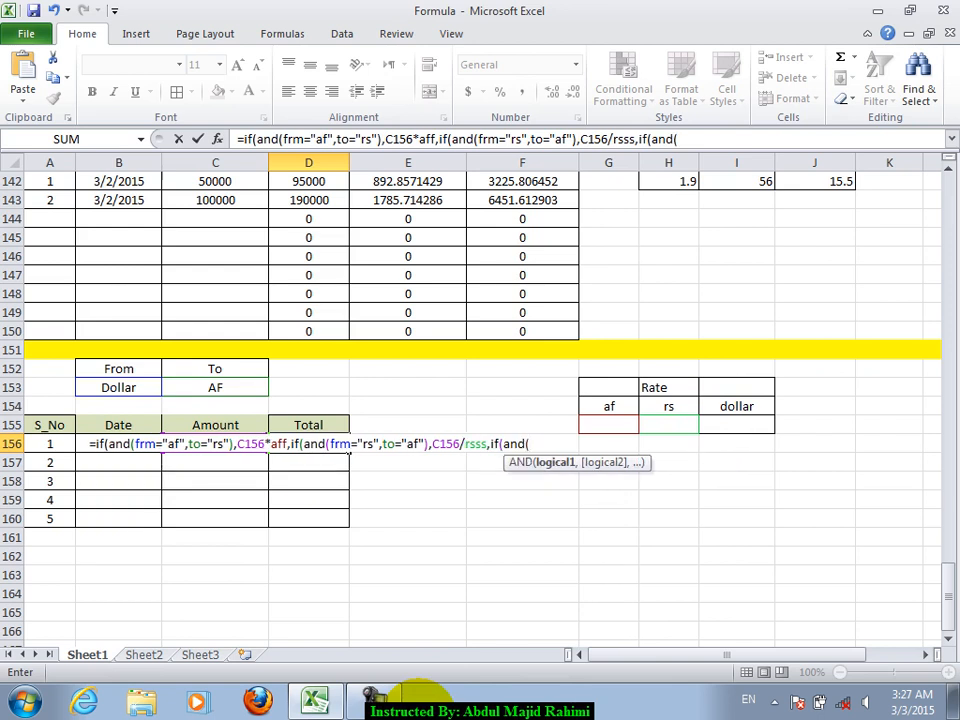
text(frm=")
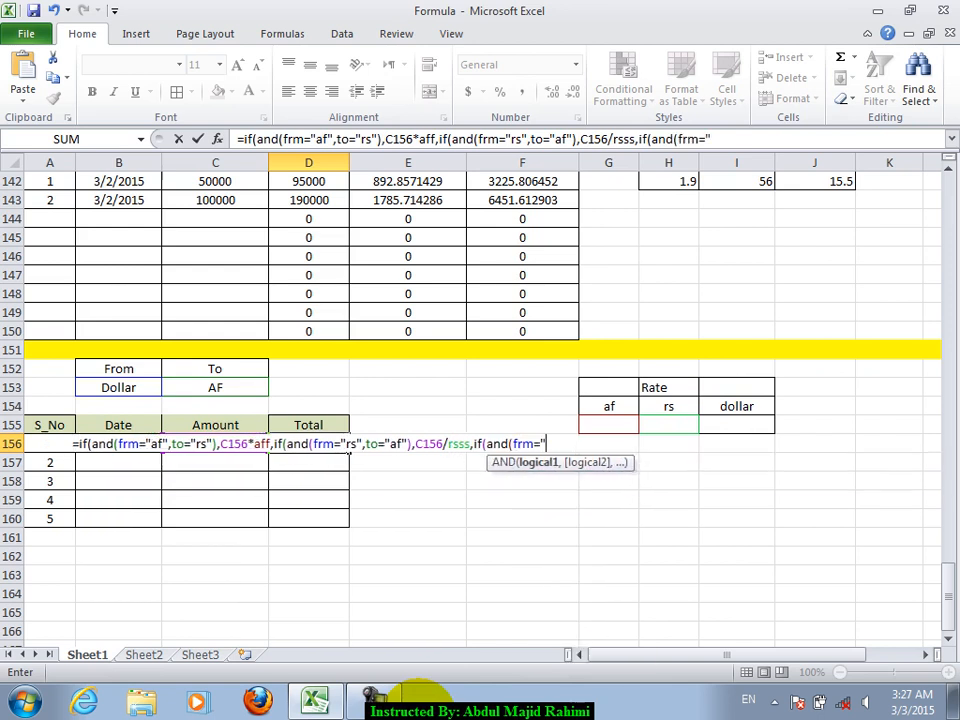
text(dollar)
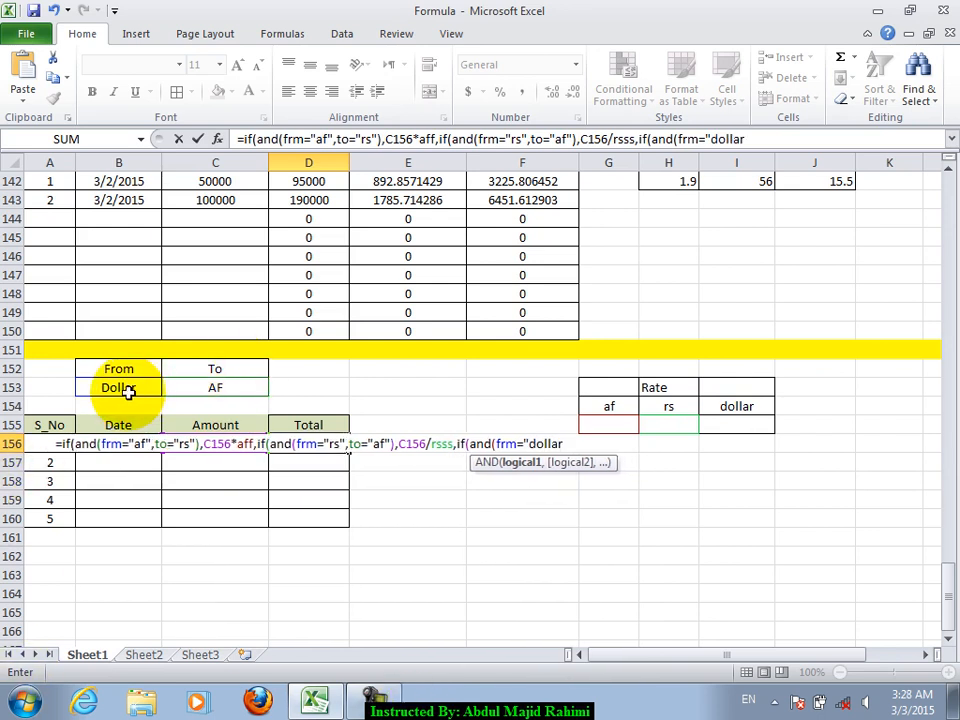
text(")
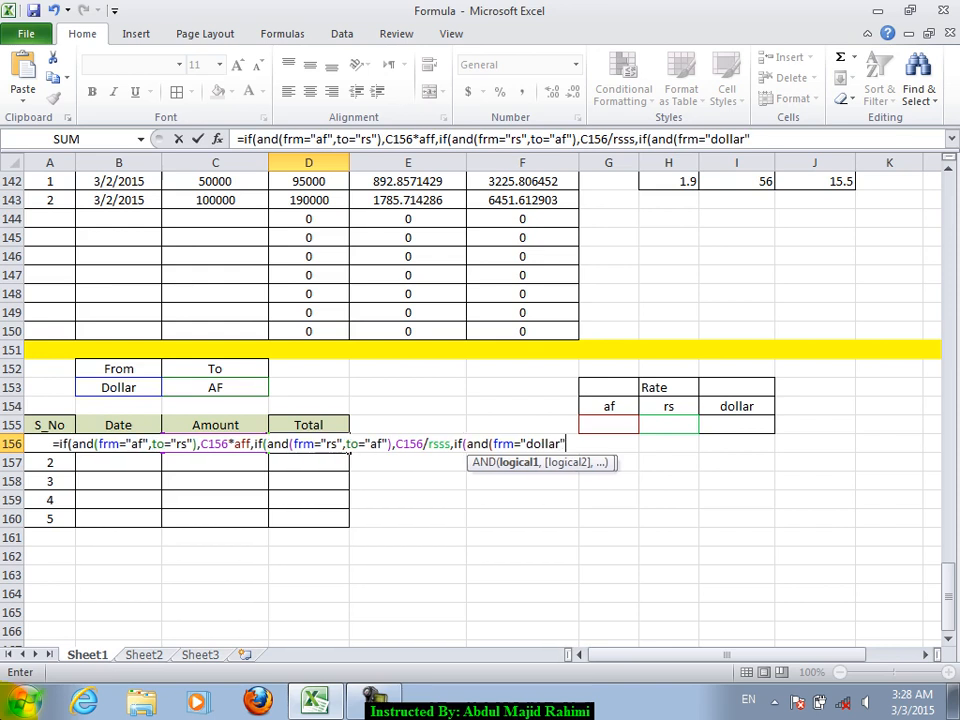
text(,to)
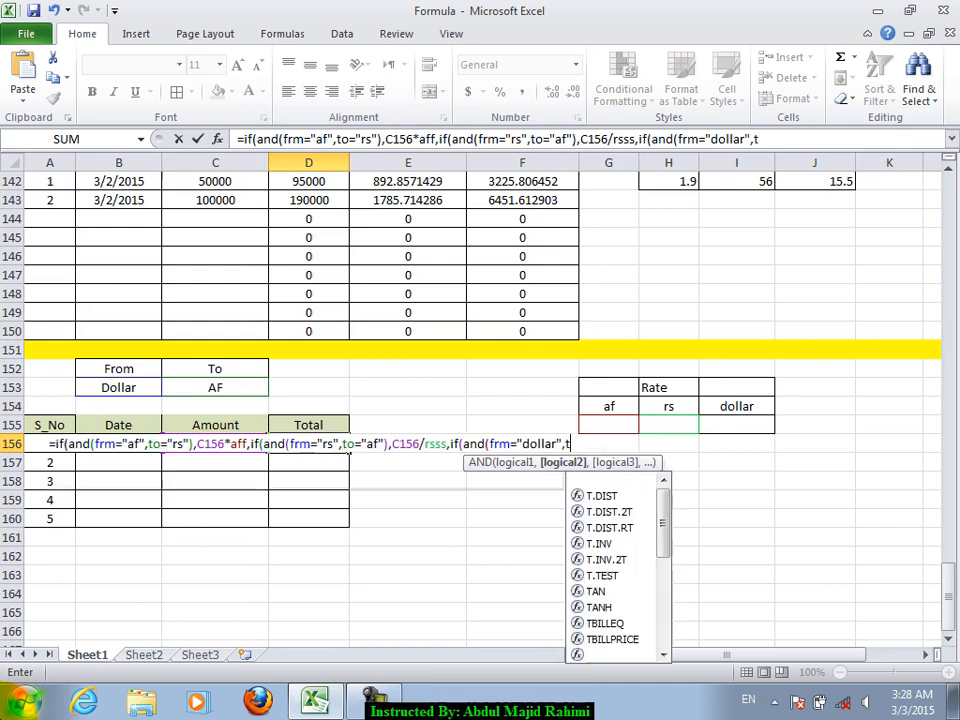
text(="af")
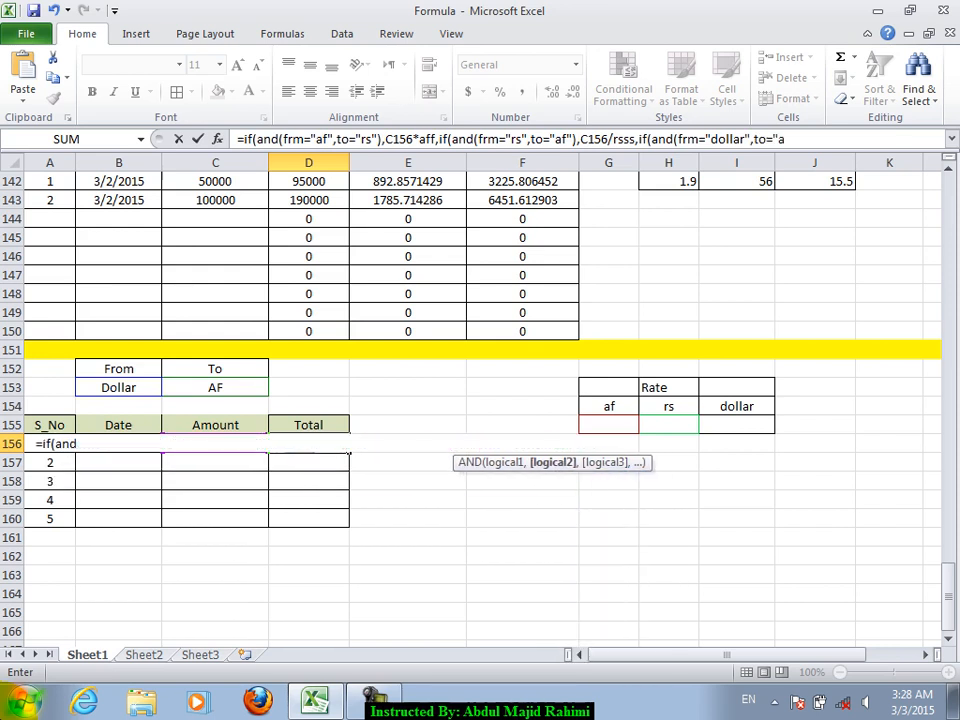
text())
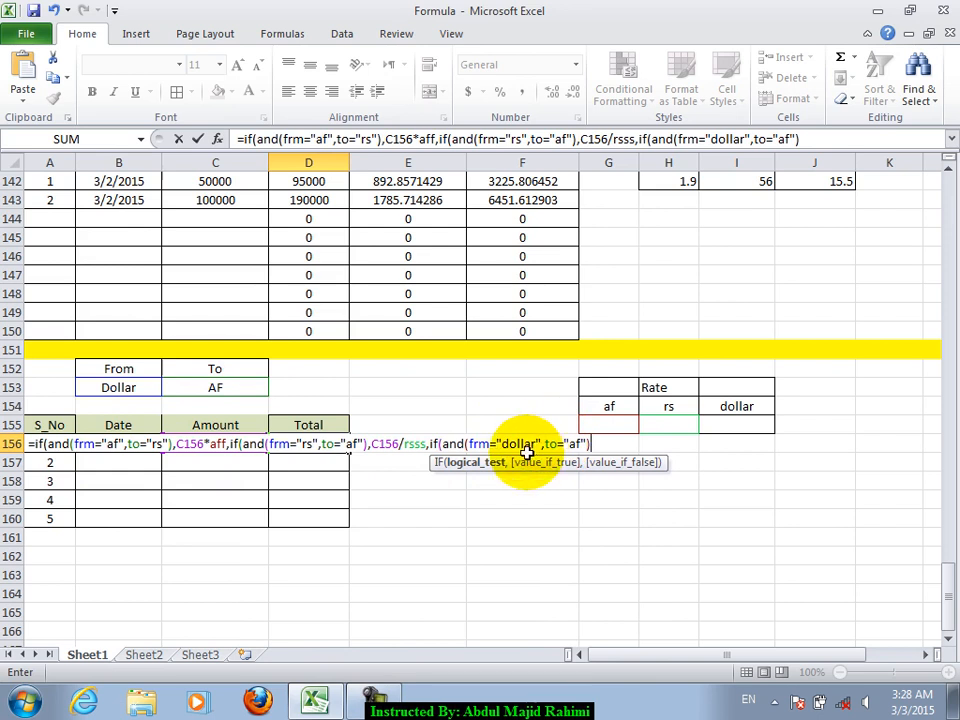
Give the third IF in D156 the value-if-true C156/dooo, dividing the amount by the dollar rate
text(,)
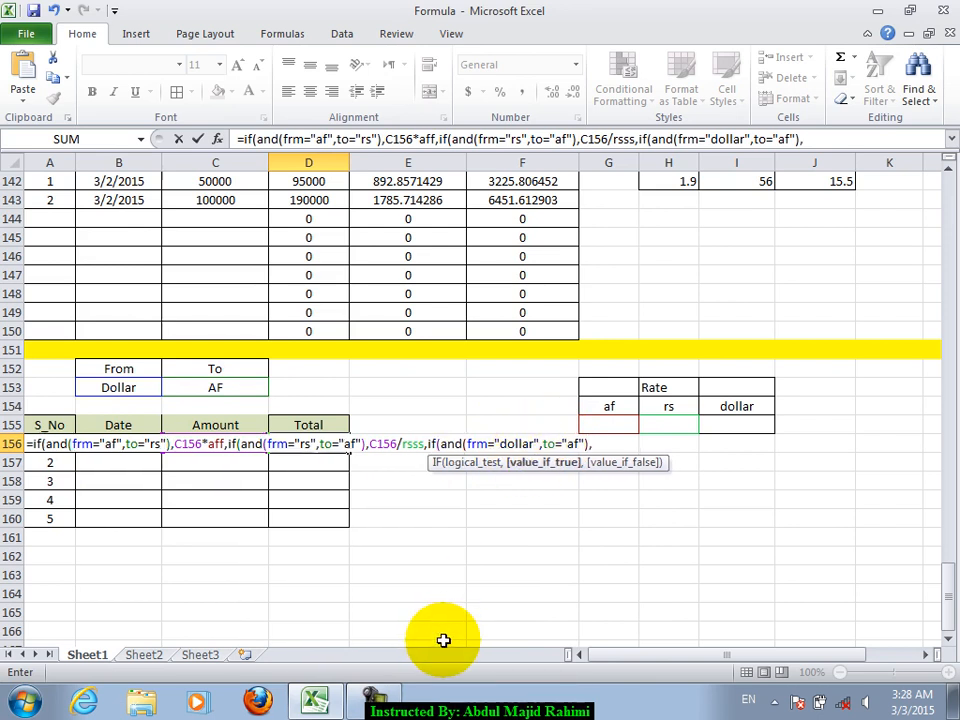
key(Left)
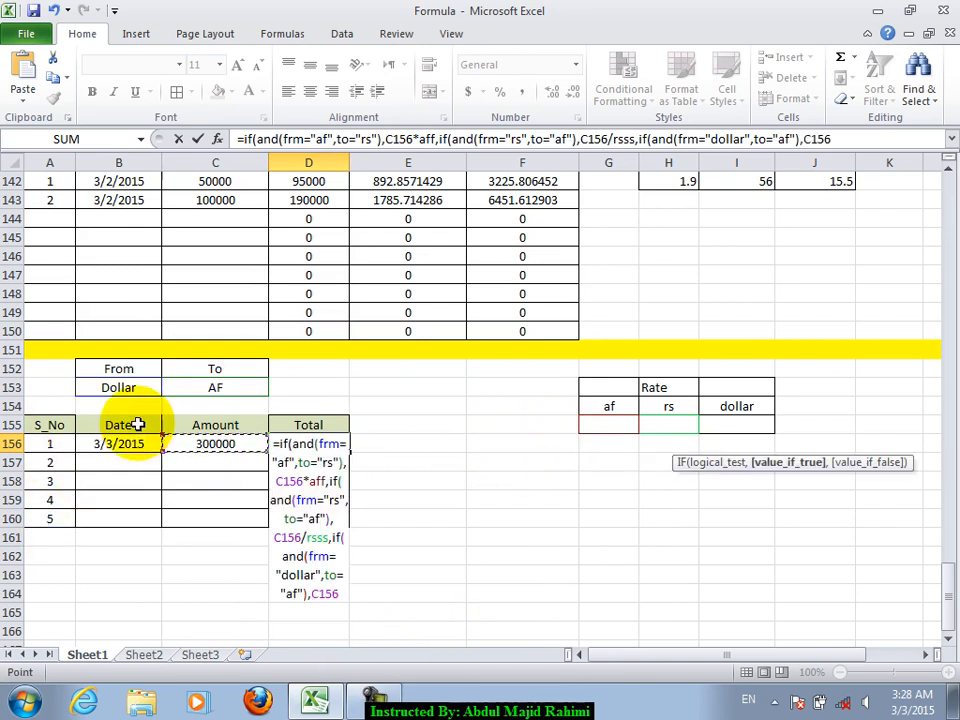
text(/)
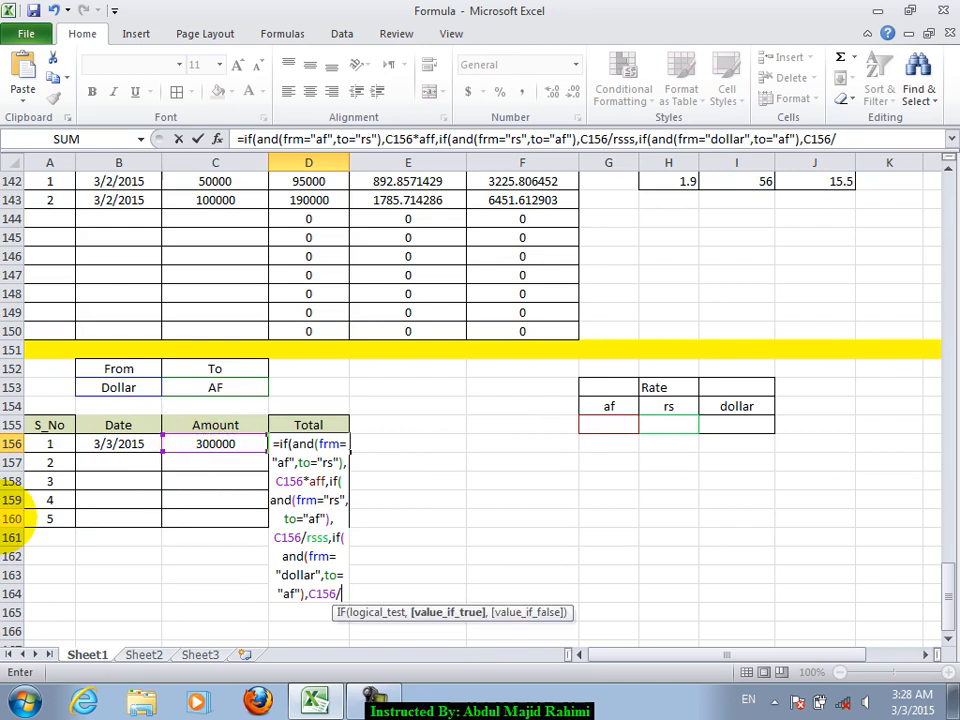
text(dooo)
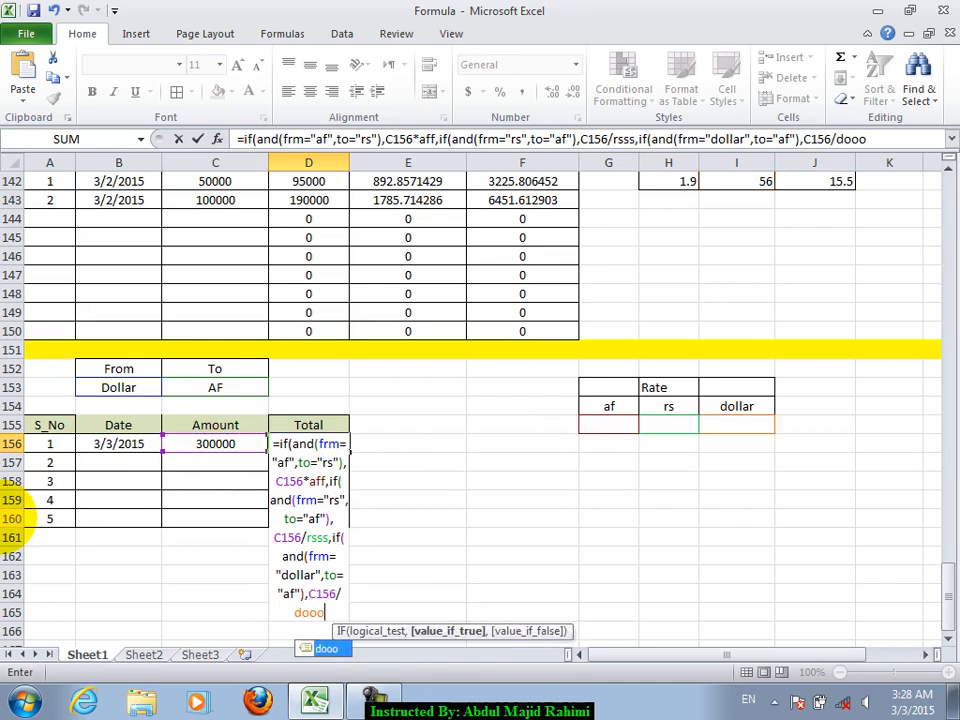
Nest a fourth IF in the D156 formula with the logical test and(frm="af"to="dollar")
text(,if(a)
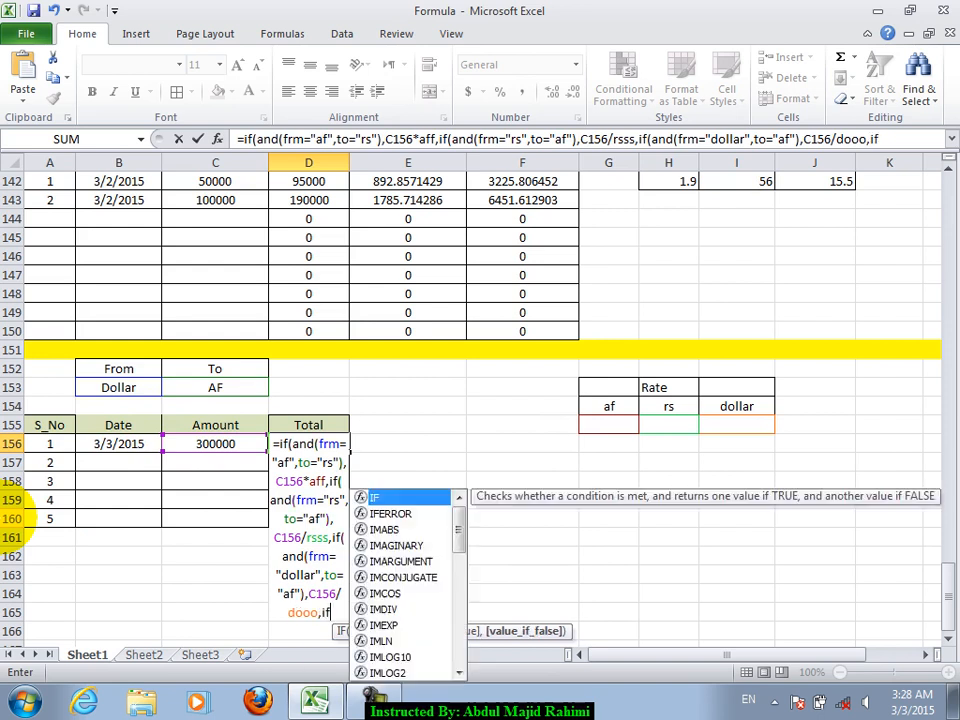
text(nd(f)
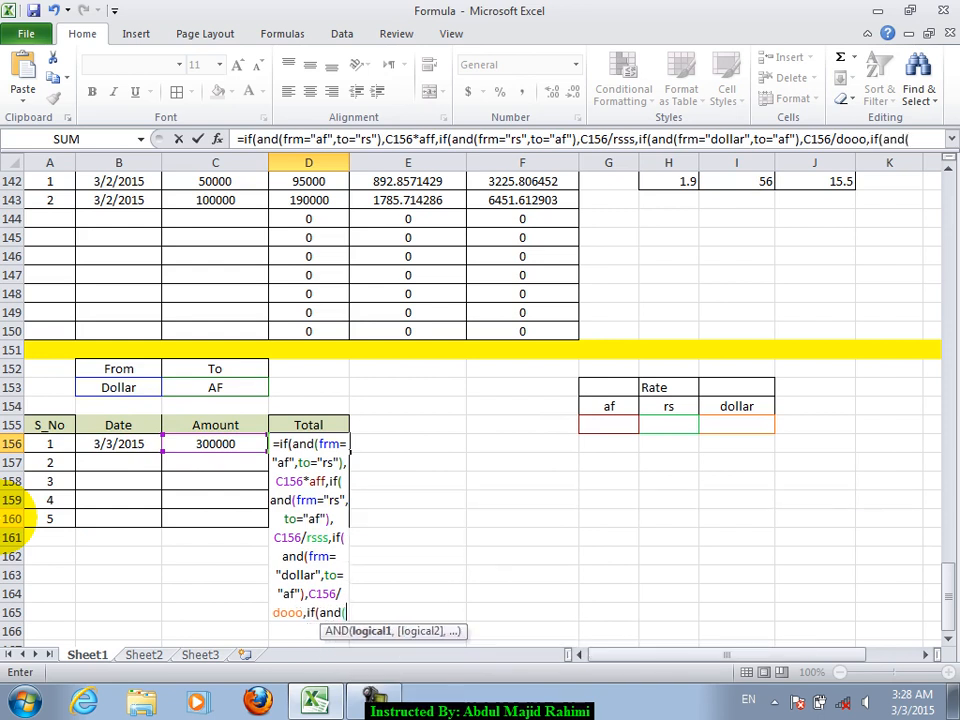
text(rm)
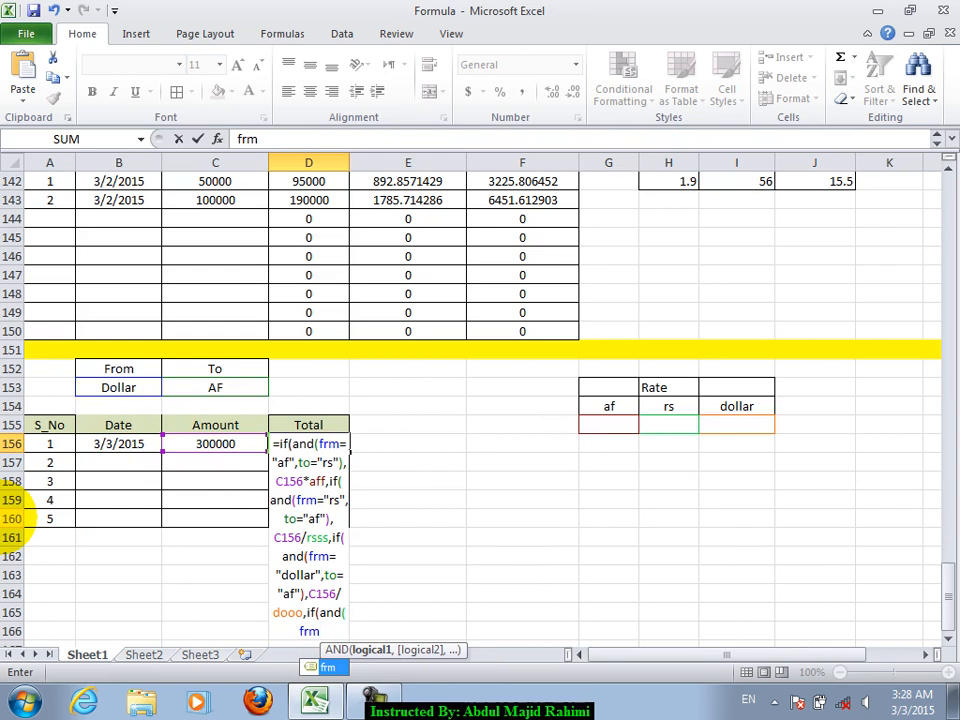
text(==)
key(BackSpace)
text("af")
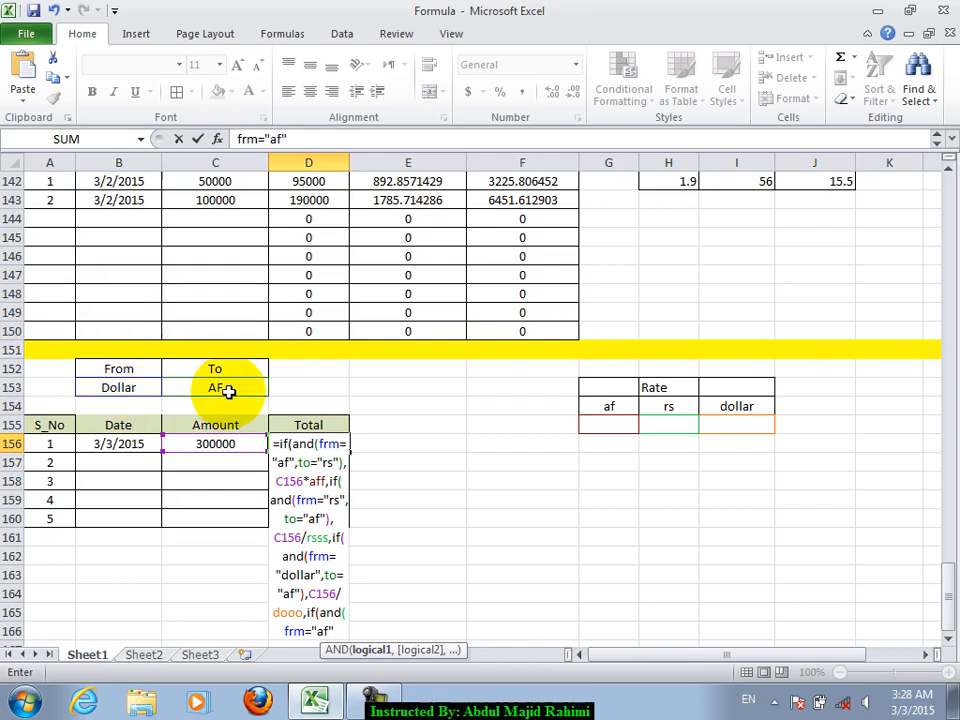
text(to=")
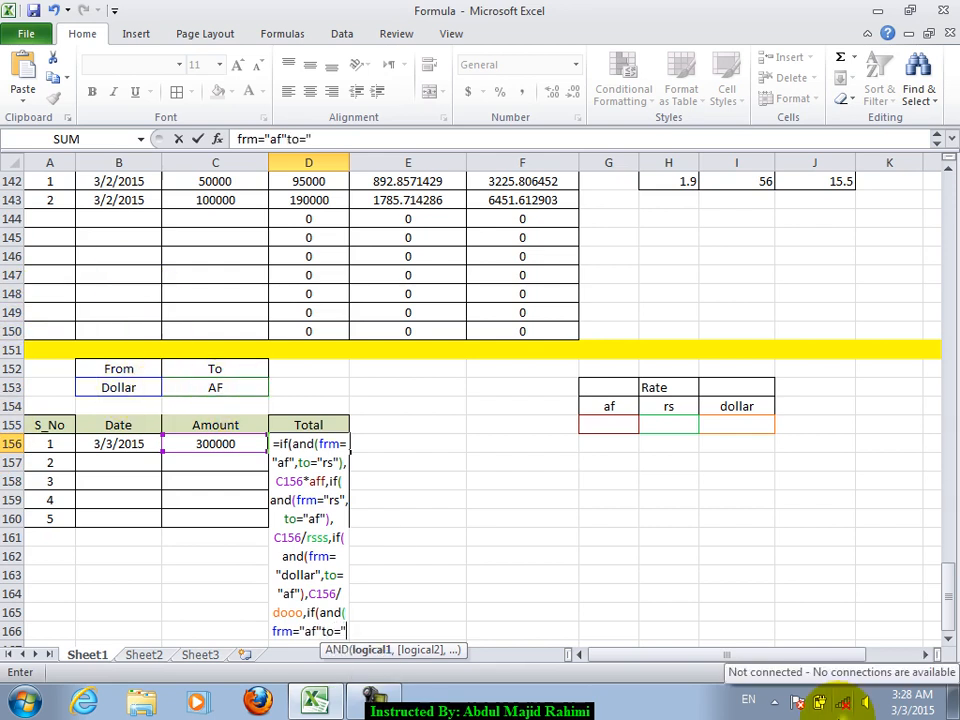
text(dollar)
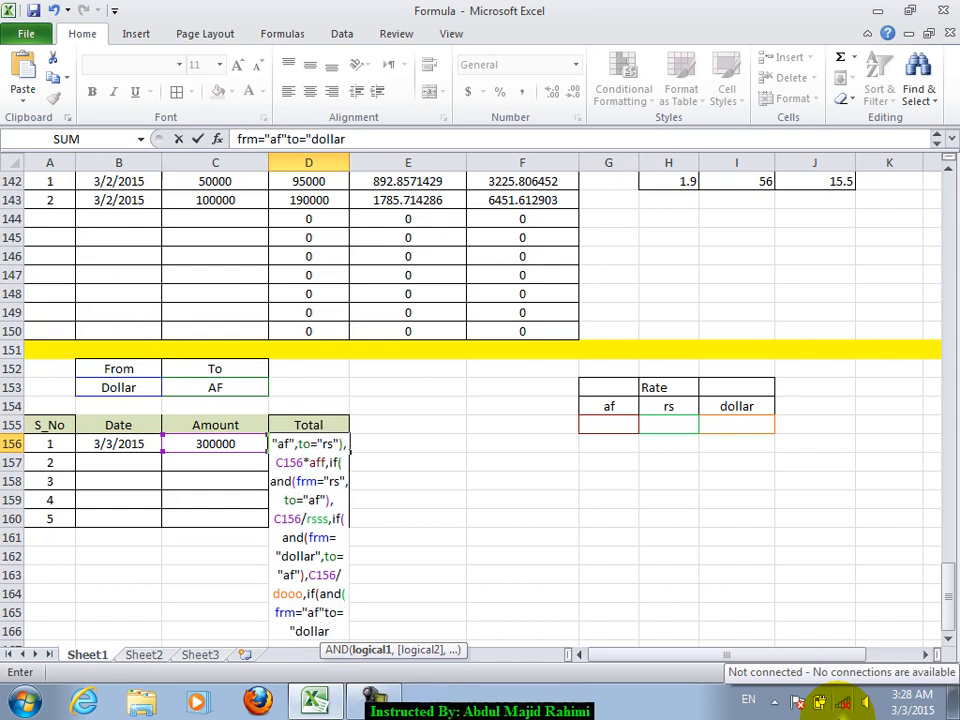
text("))
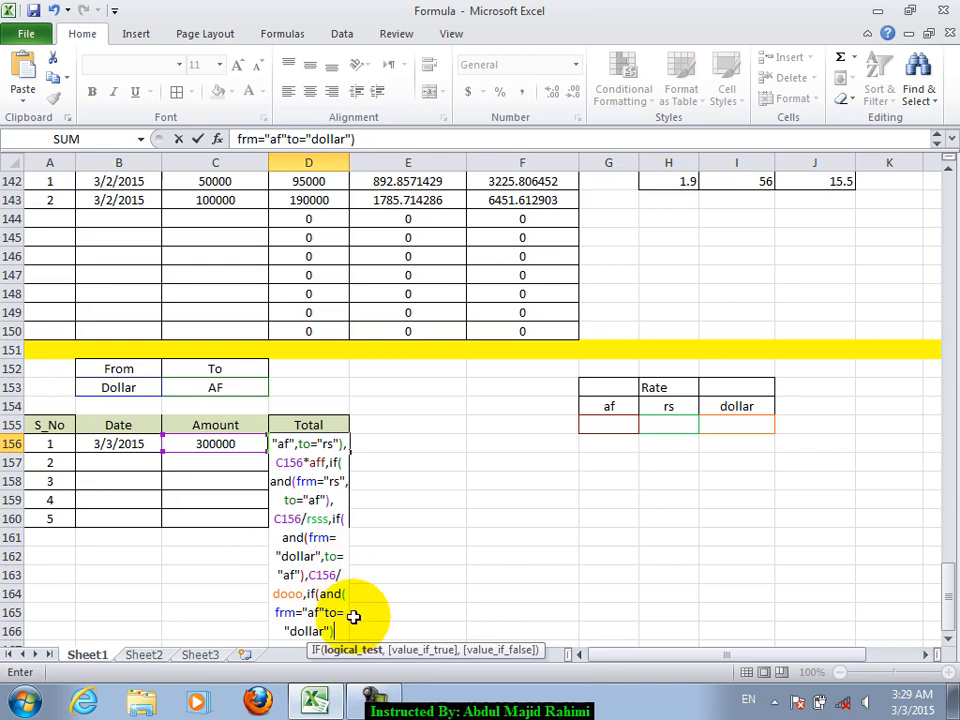
Give the fourth IF in D156 the value-if-true C156/dooo, leaving its parenthesis open
text(,)
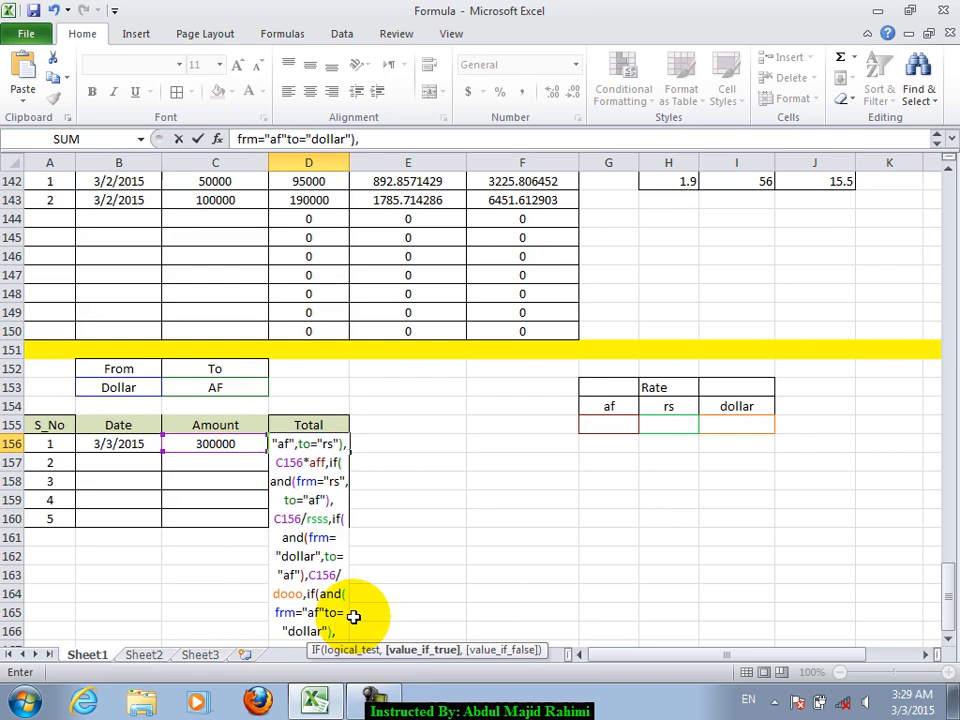
key(Left)
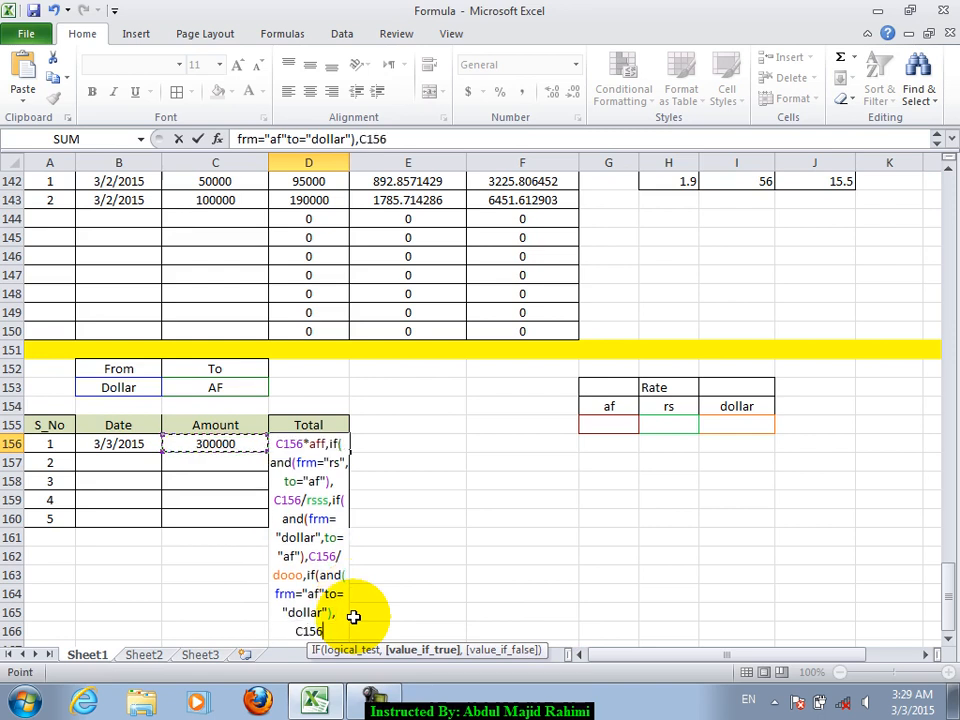
text(/doo)
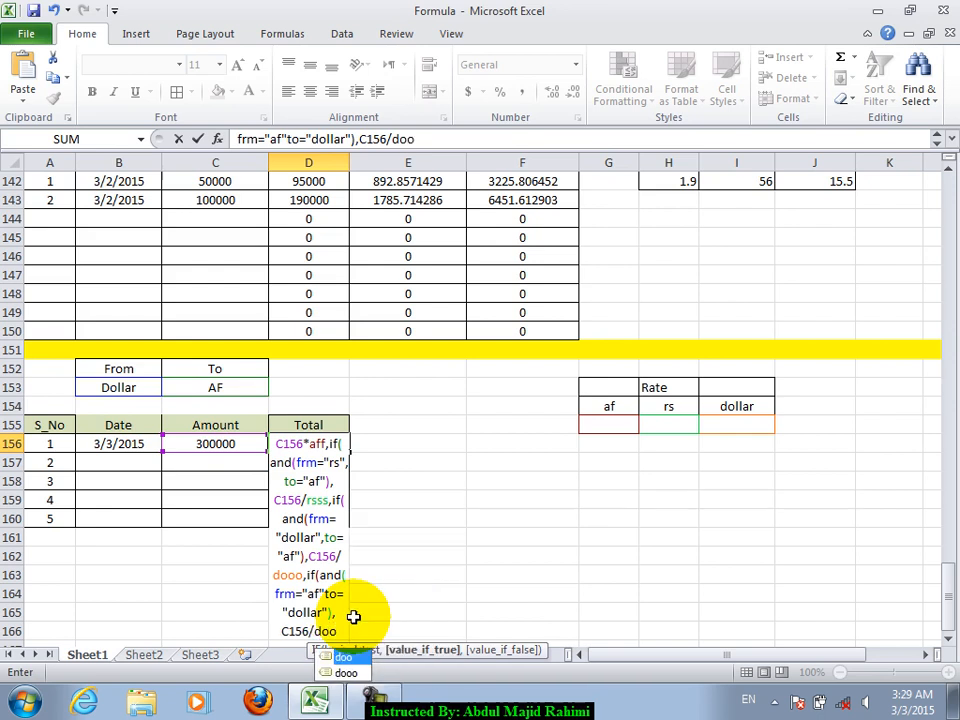
text(o)
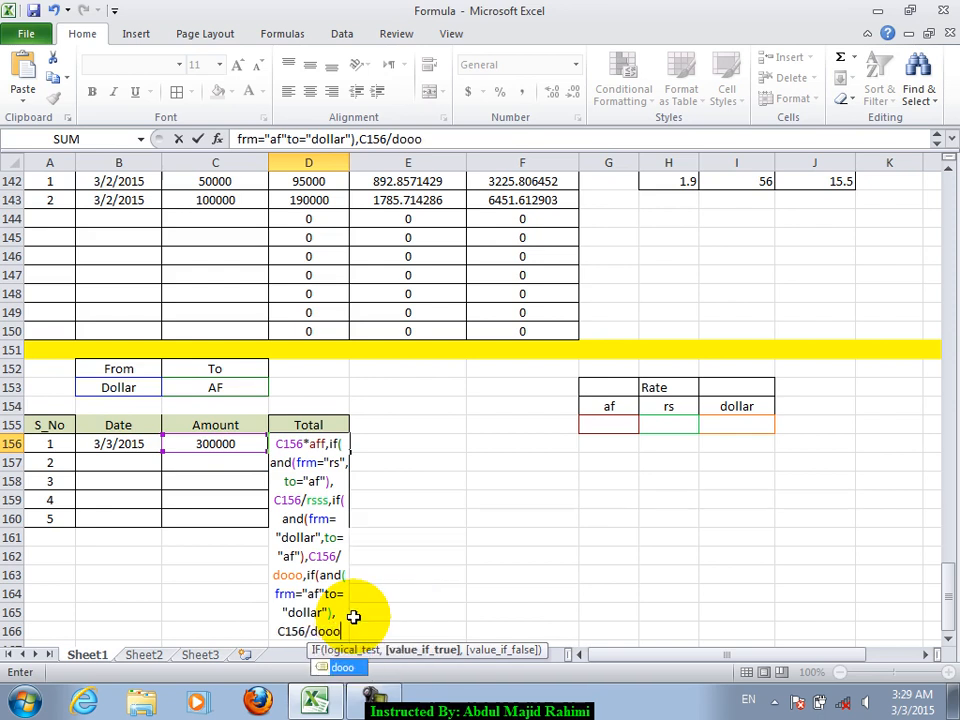
text())
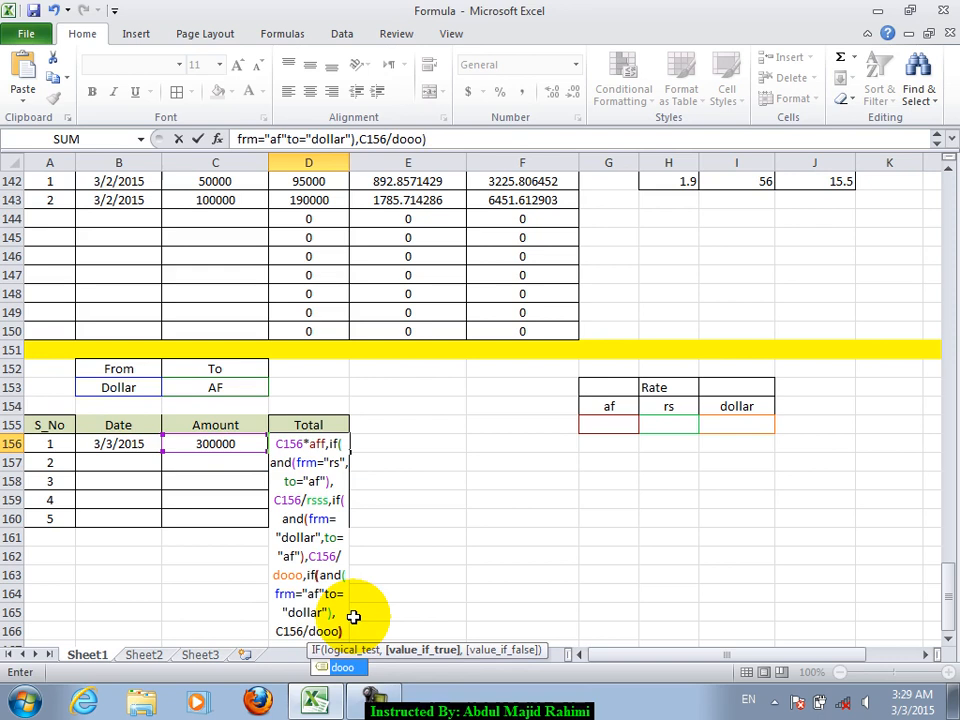
text(n)
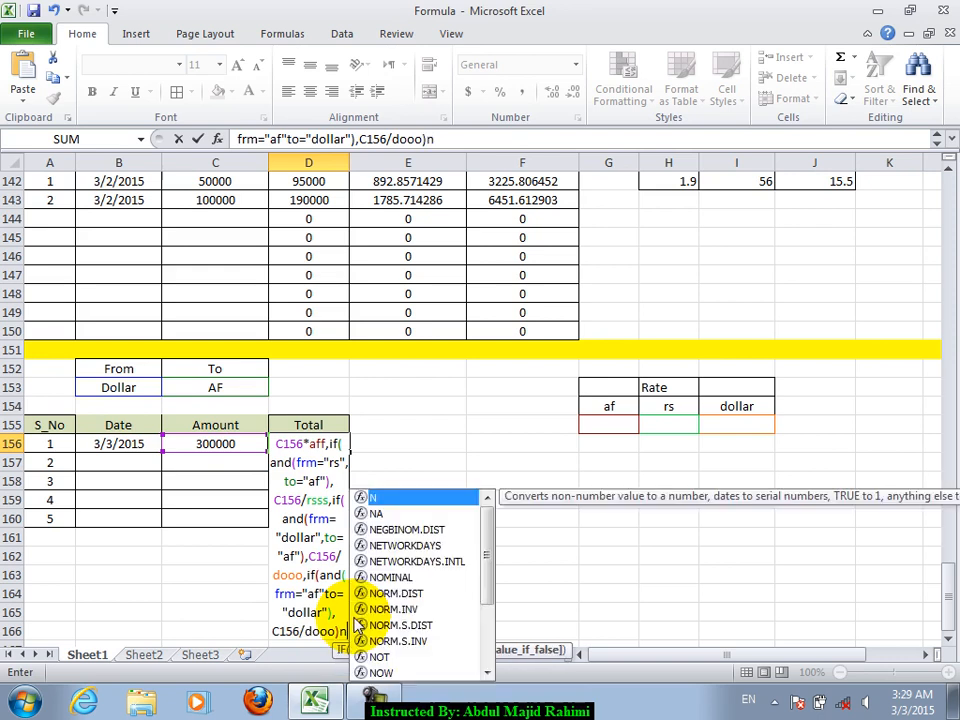
key(BackSpace)
text(,)
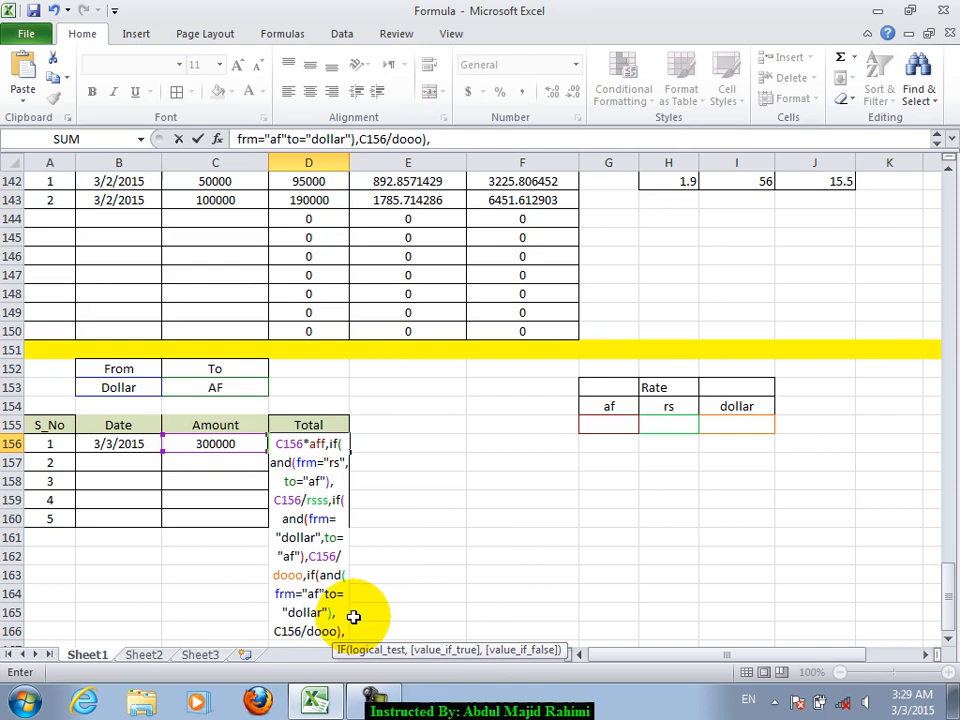
key(BackSpace)
key(BackSpace)
Nest a fifth IF in the D156 formula, written as if(frm="rs",to="dollar")
text(,if()
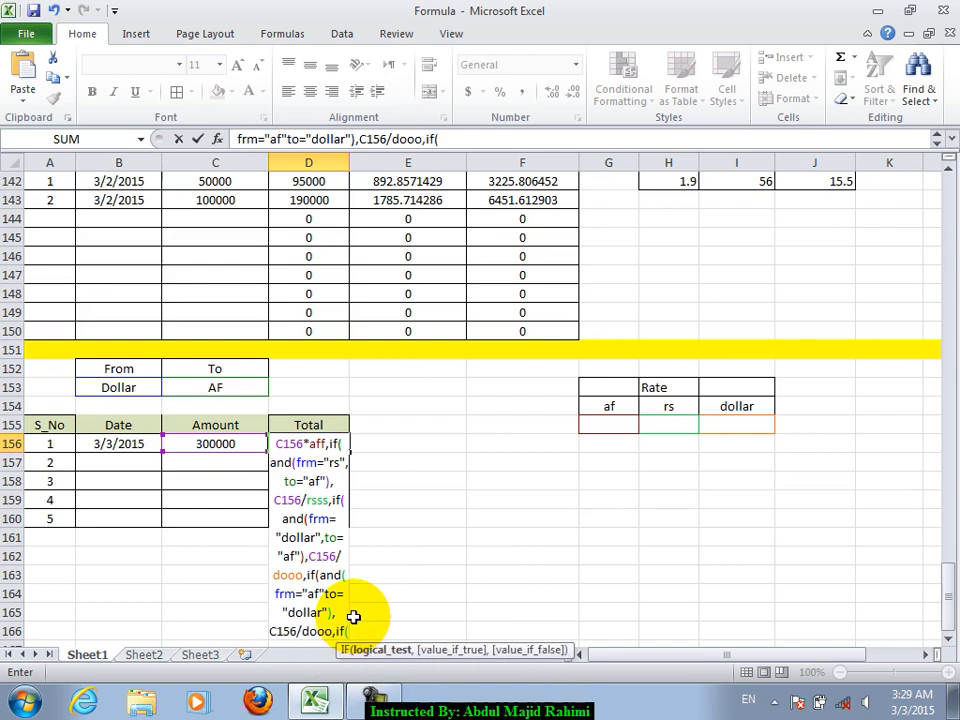
text(fro)
key(BackSpace)
text(m)
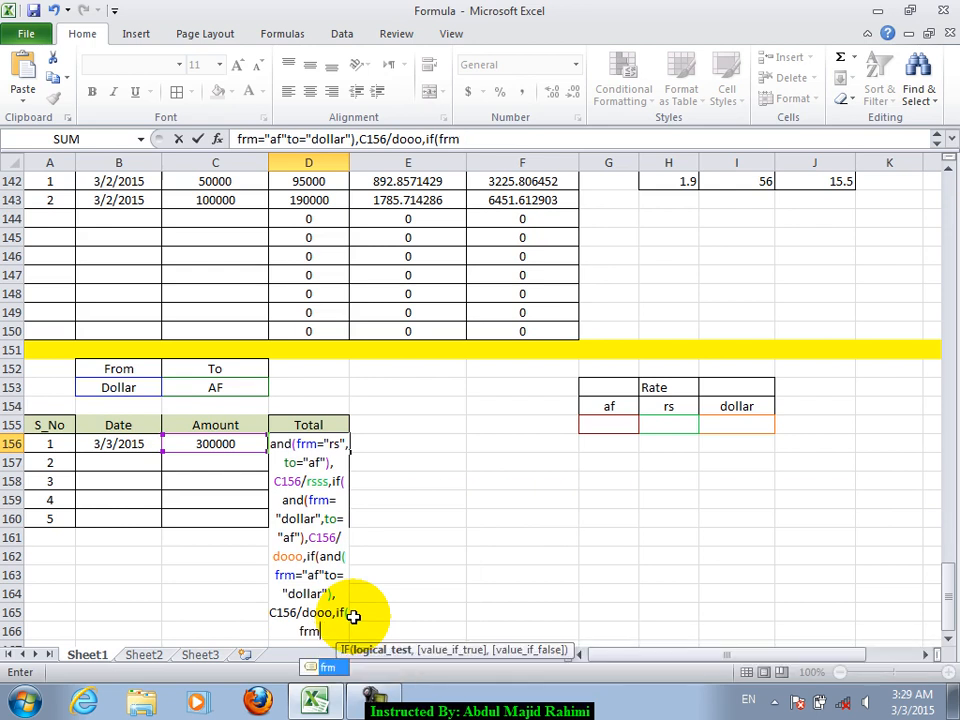
text(="rs)
key(BackSpace)
key(BackSpace)
text(rs)
key(BackSpace)
key(BackSpace)
text(rs)
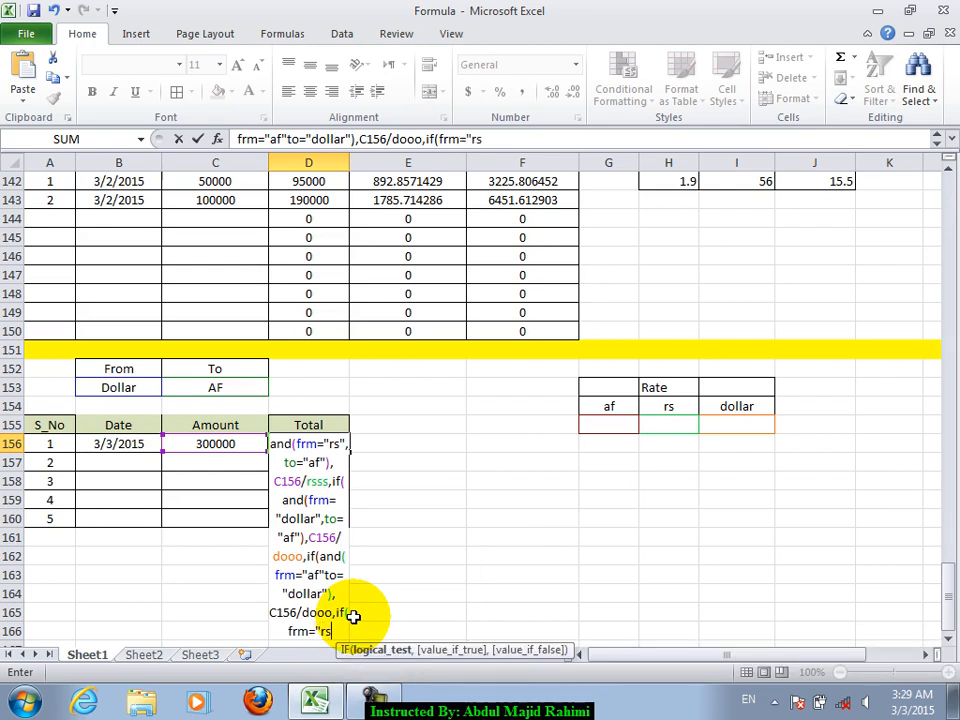
text(",to)
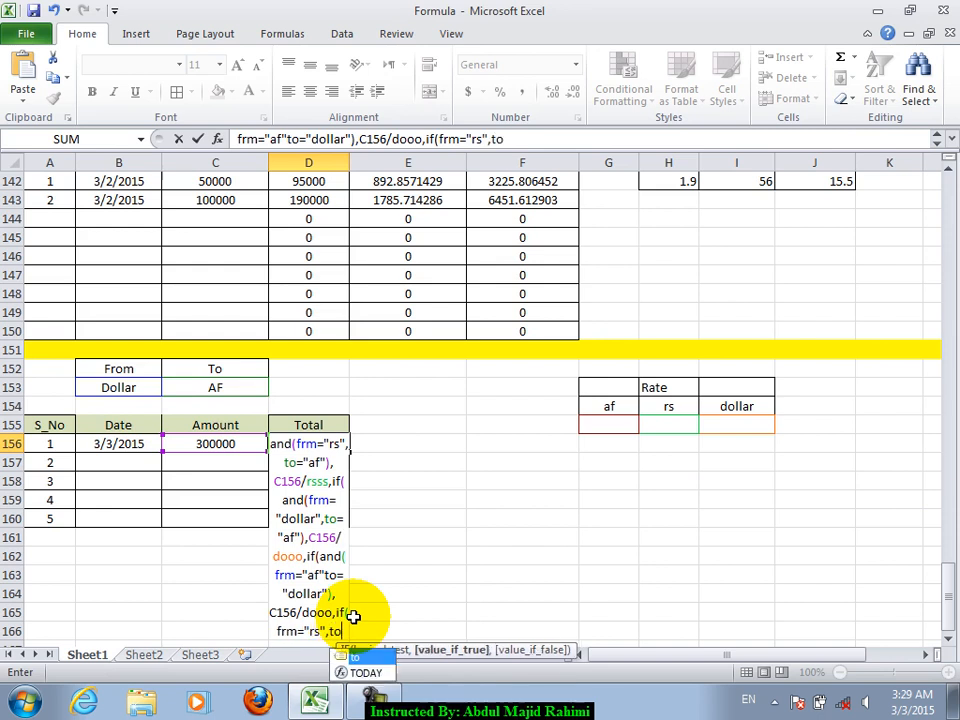
text(=)
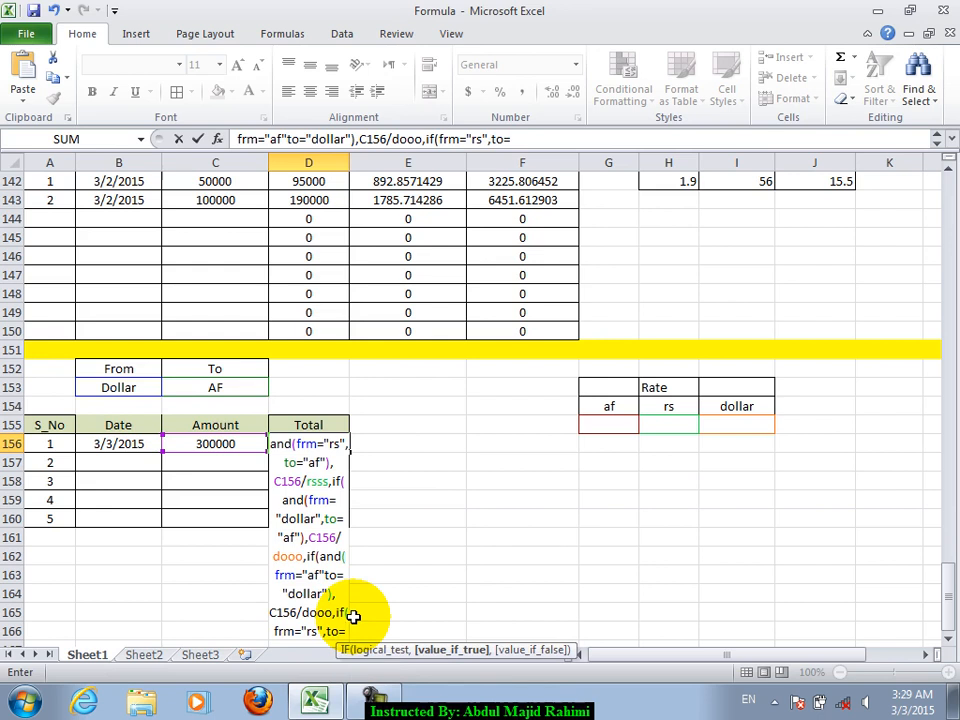
text("dollar)
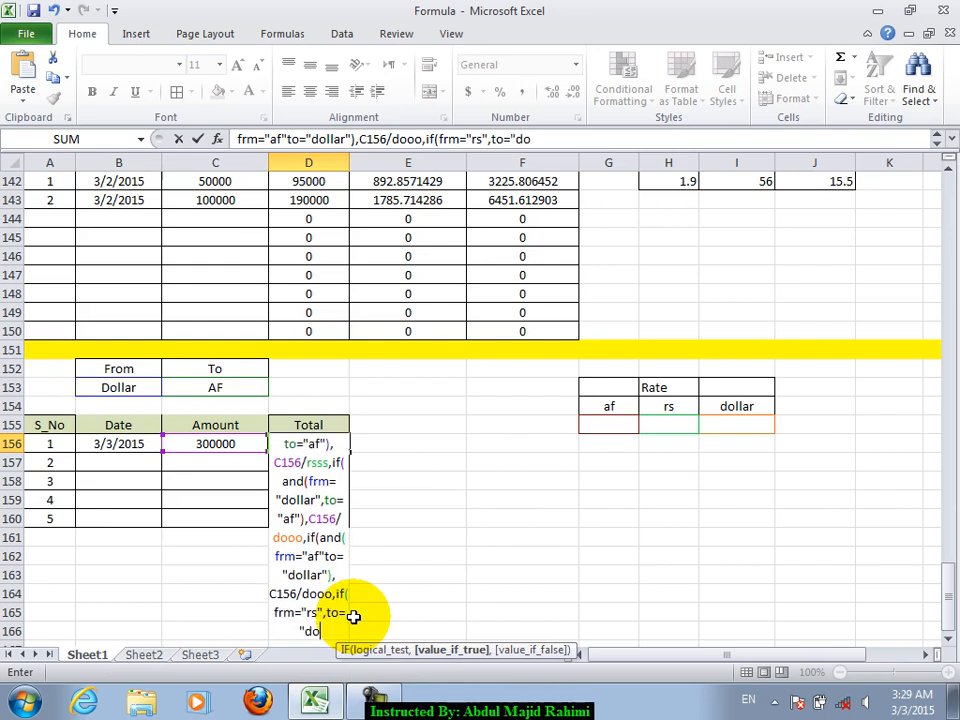
text("))
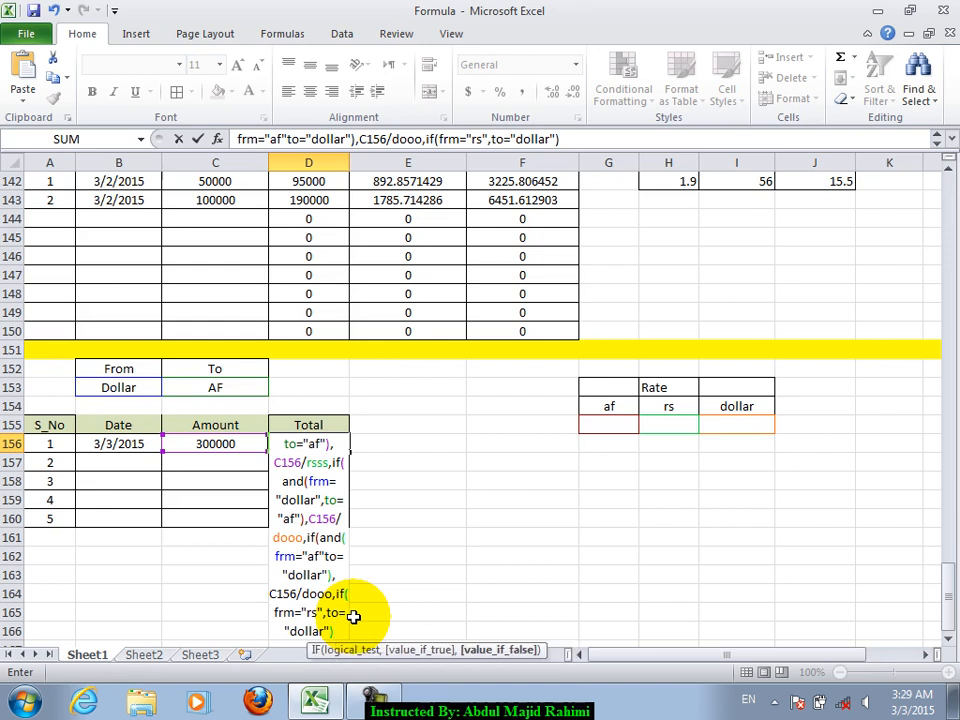
Give the fifth IF in D156 the value-if-true C156/rsss, close it with four parentheses and try to enter the formula
text(,)
key(Left)
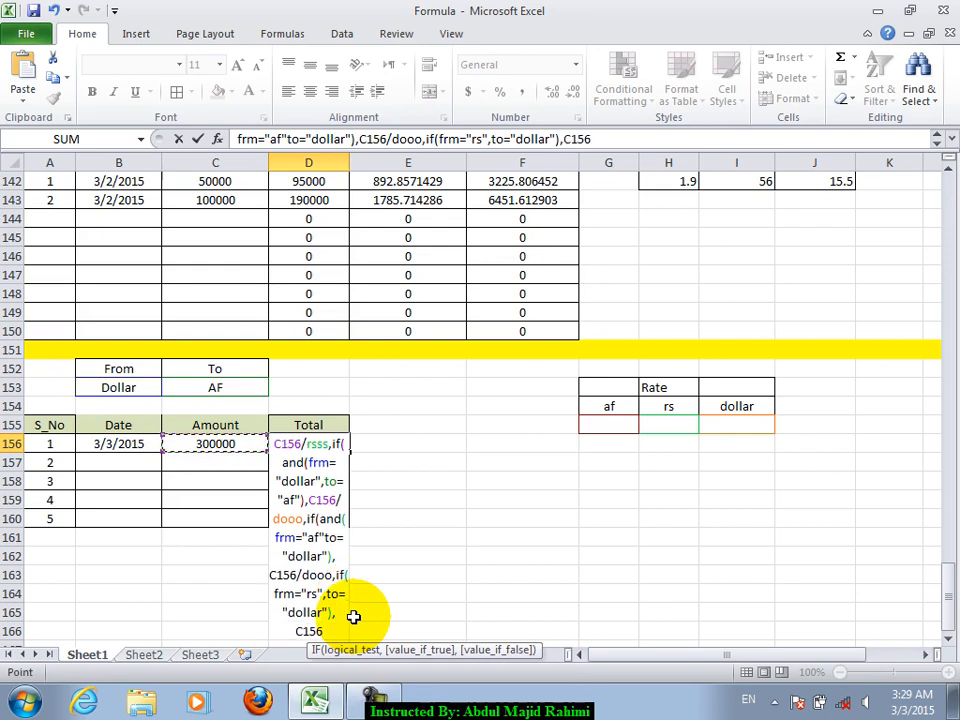
text(/doo)
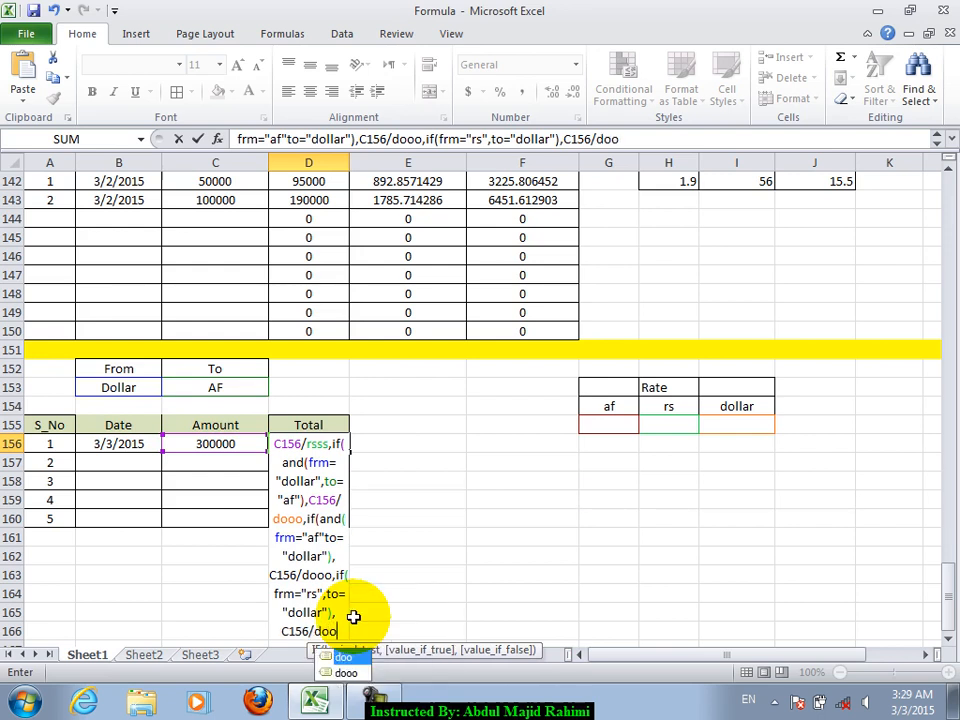
key(BackSpace)
key(BackSpace)
key(BackSpace)
text(rs)
text(ss)
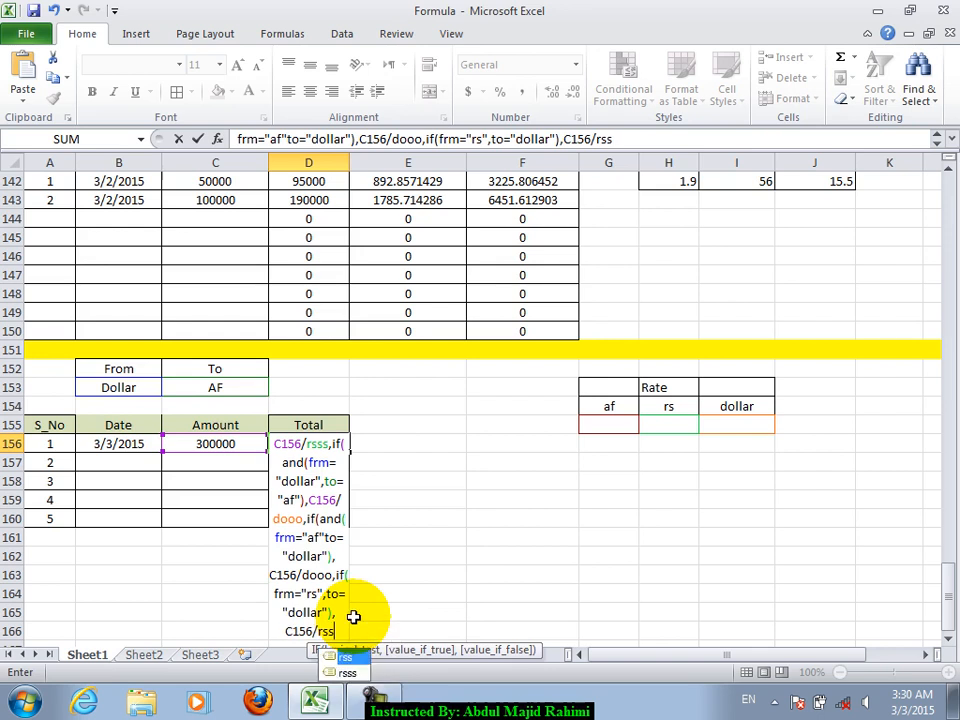
text(s))))
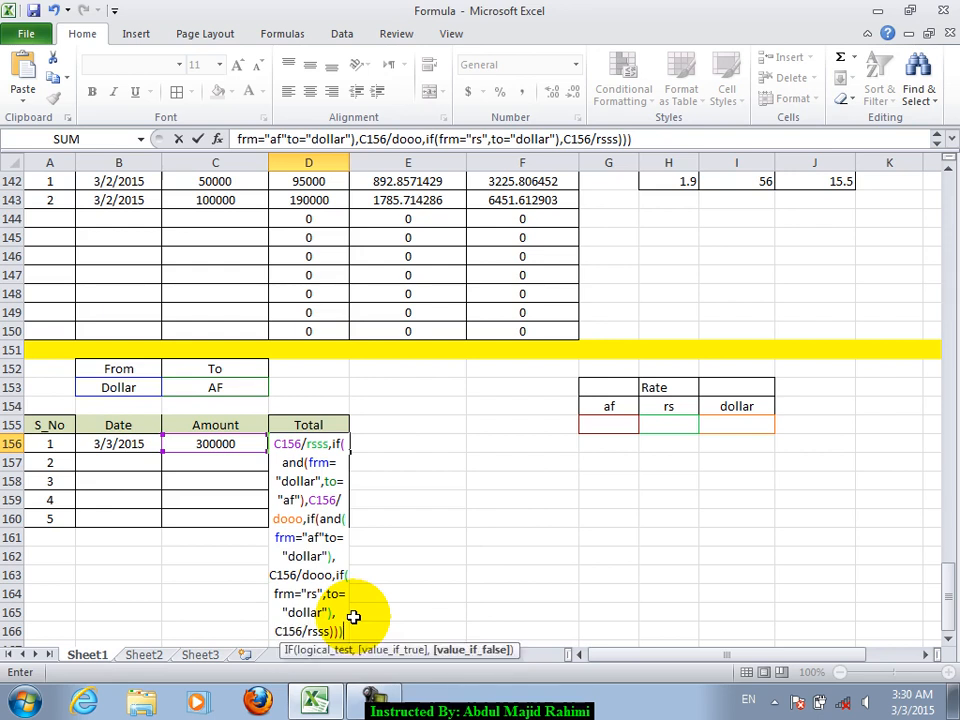
text())
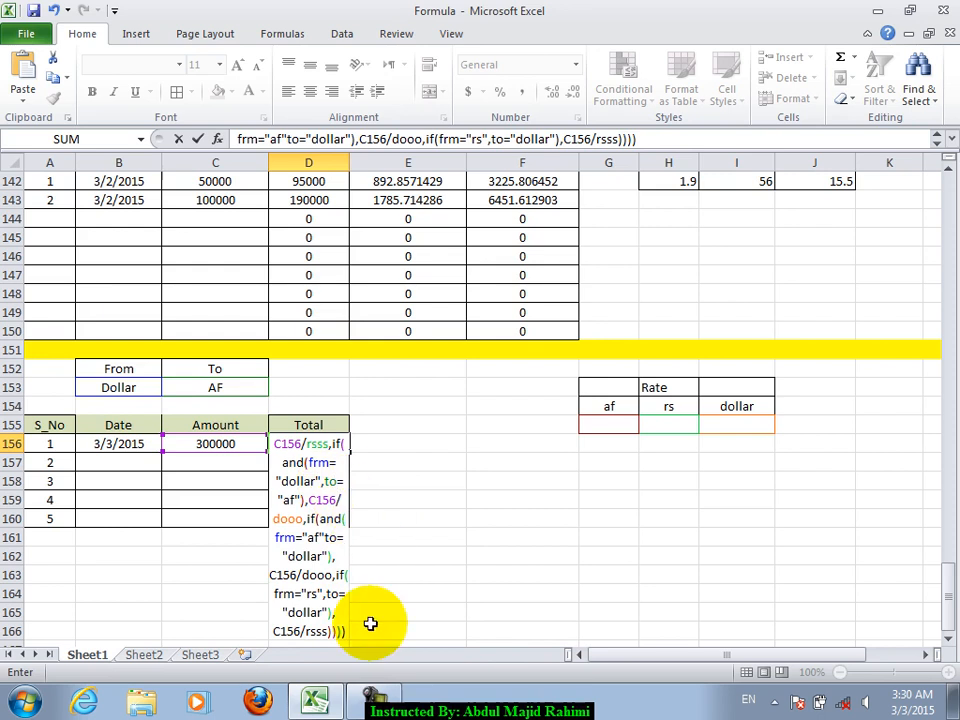
key(Return)
click(433, 421)
Insert the missing comma before to="dollar" in the fourth IF of D156, and change the third IF's value to C156*dooo
click(321, 537)
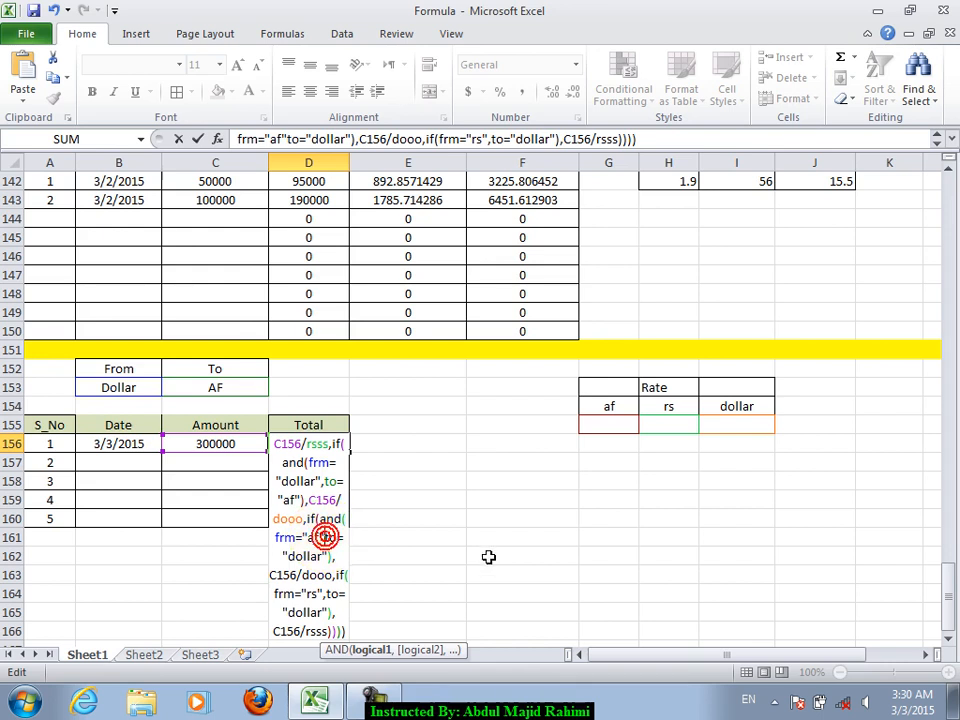
text(,)
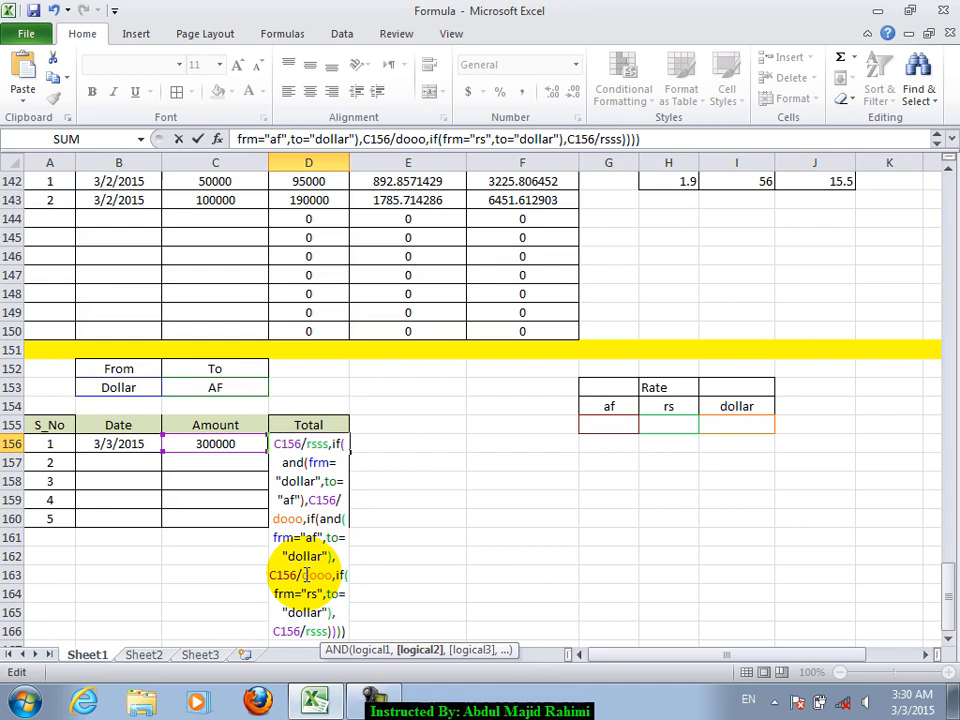
click(339, 499)
key(BackSpace)
text(*)
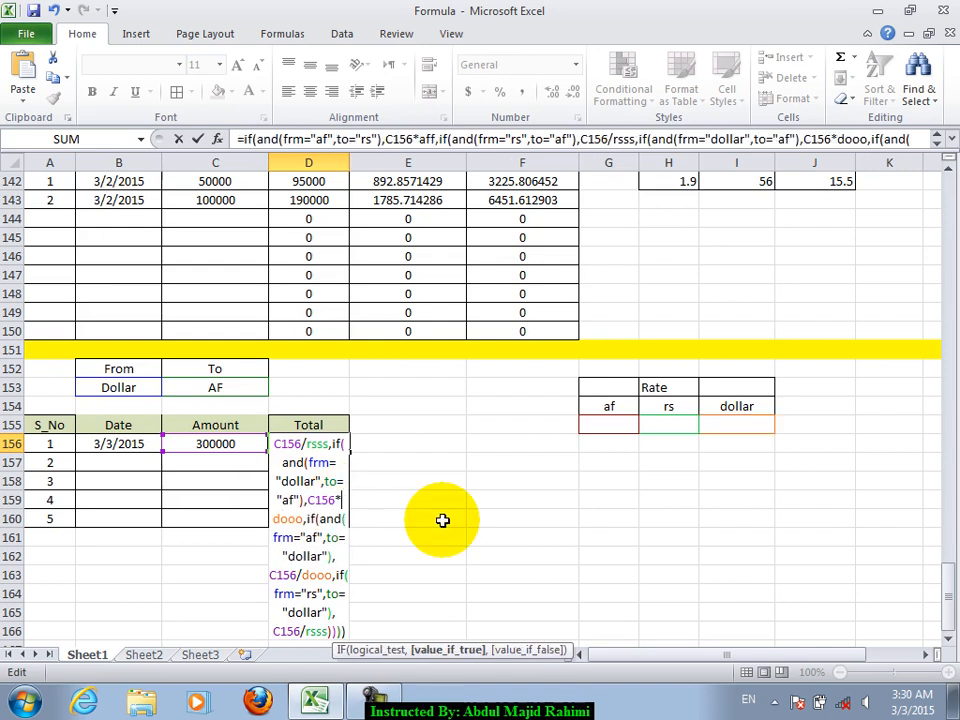
Try to enter the corrected nested IF formula in D156
key(Right)
key(Right)
key(Right)
key(Right)
key(Right)
key(Right)
key(Right)
key(Right)
key(Right)
key(Right)
key(Right)
key(Right)
key(Right)
key(Right)
key(Right)
key(Right)
key(Right)
key(Right)
key(Right)
key(Right)
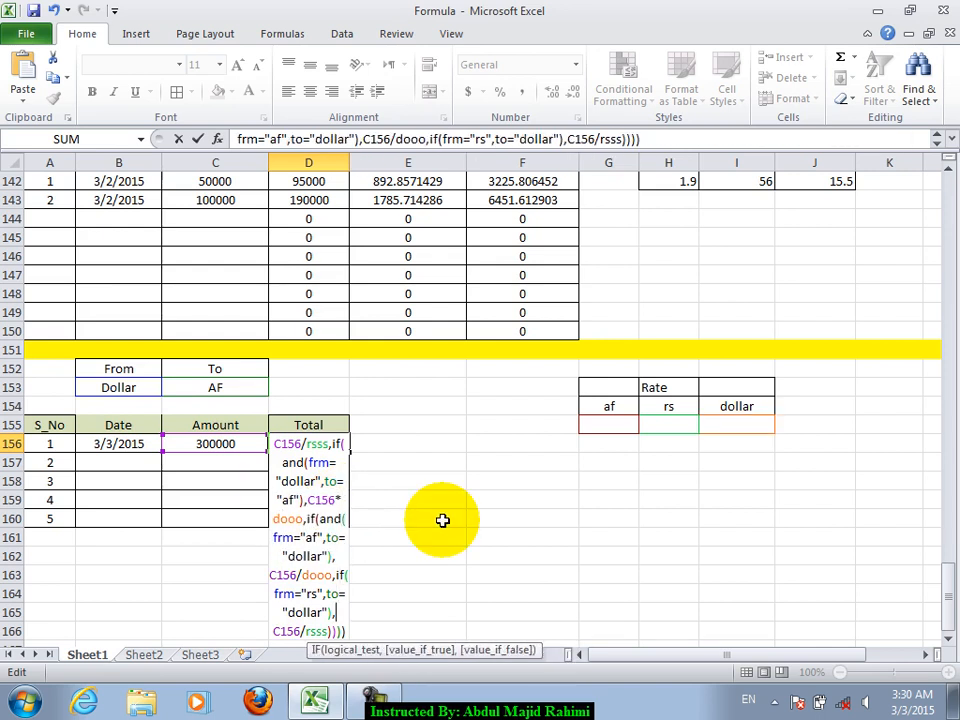
key(Return)
key(Return)
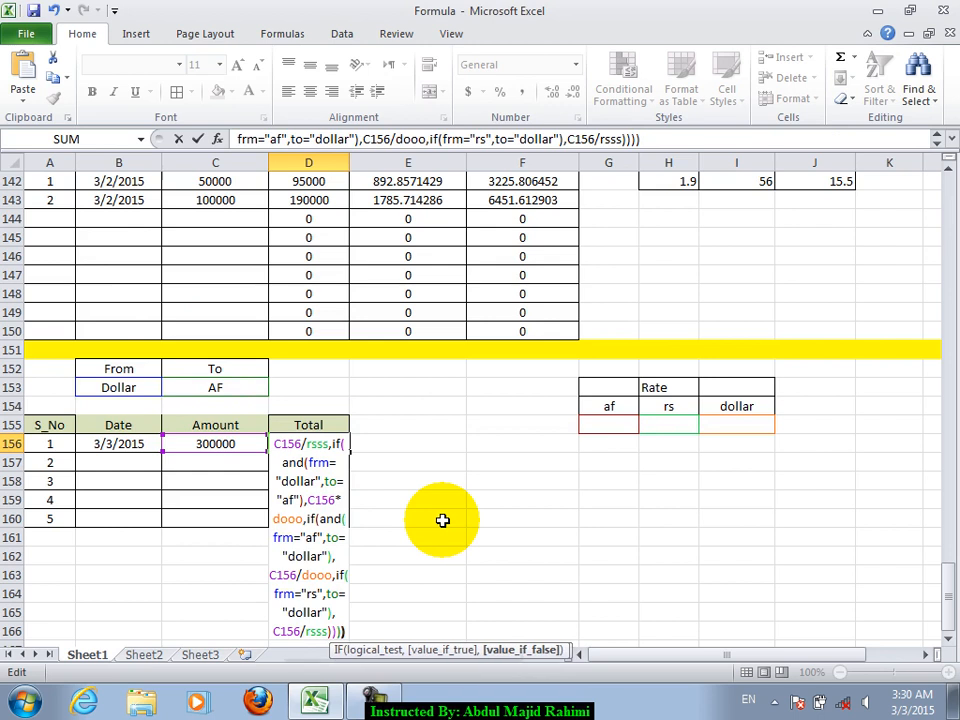
key(Return)
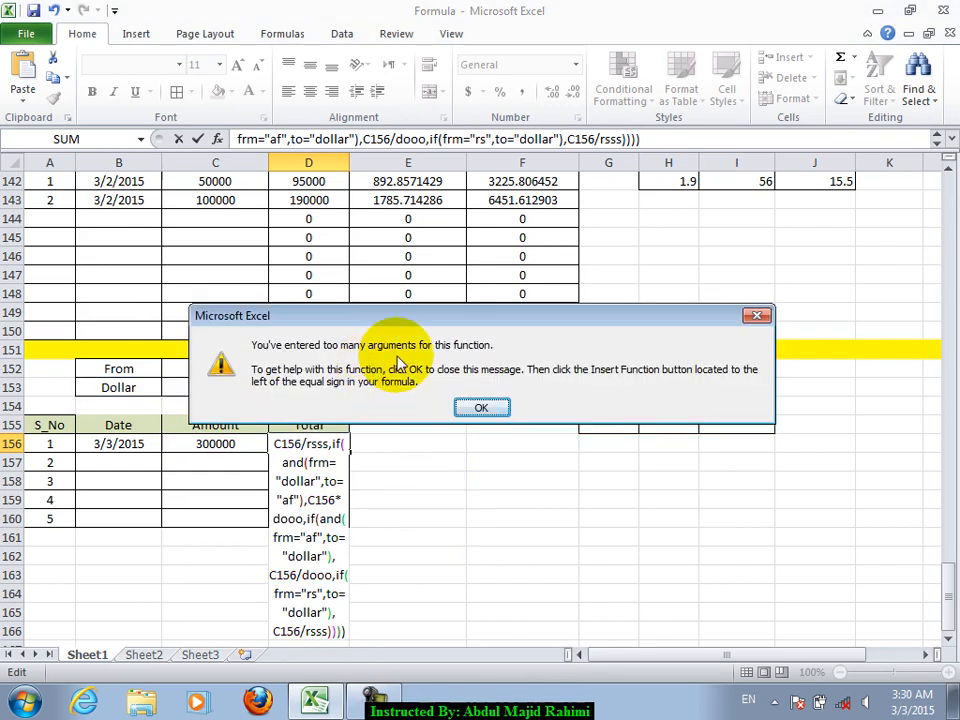
click(481, 408)
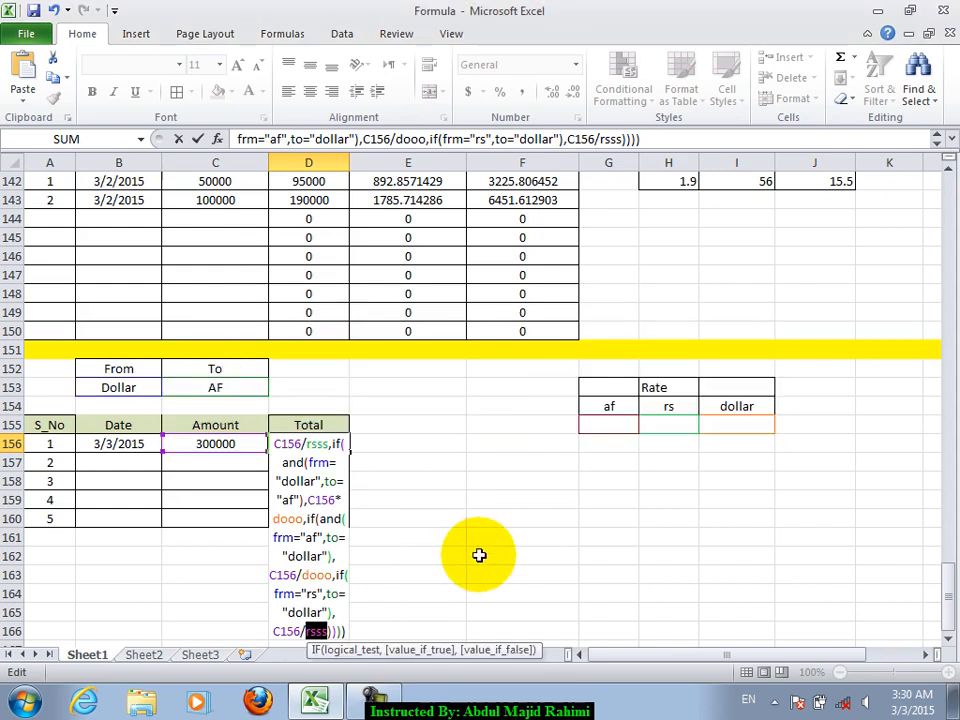
Replace the fifth IF's value-if-true in D156 with C156/dooo, end with three closing parentheses and try to enter the formula
click(326, 630)
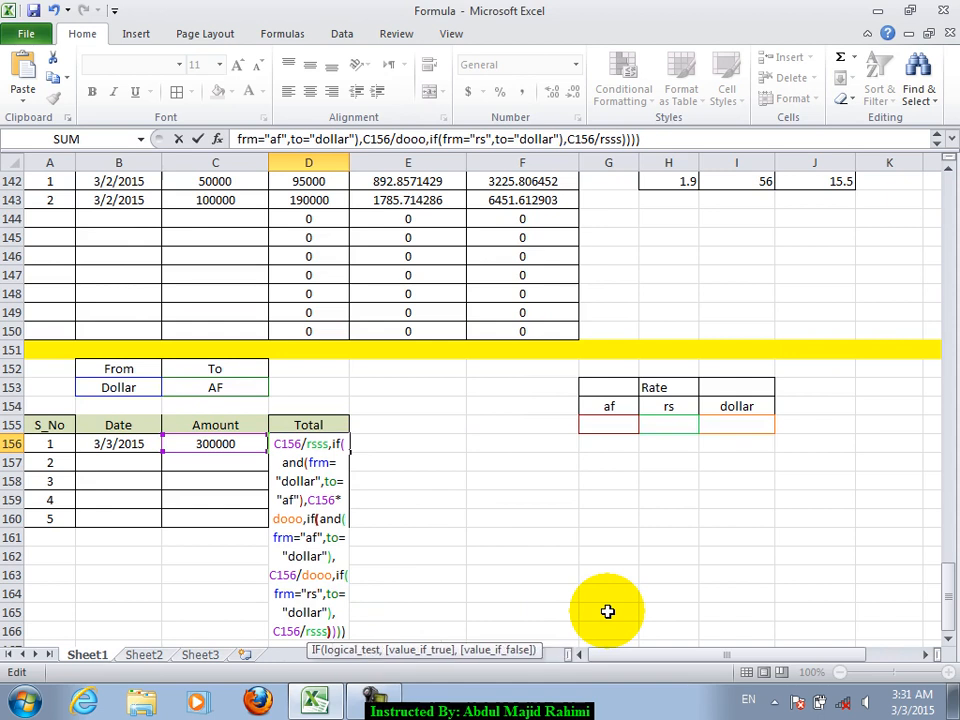
key(Left)
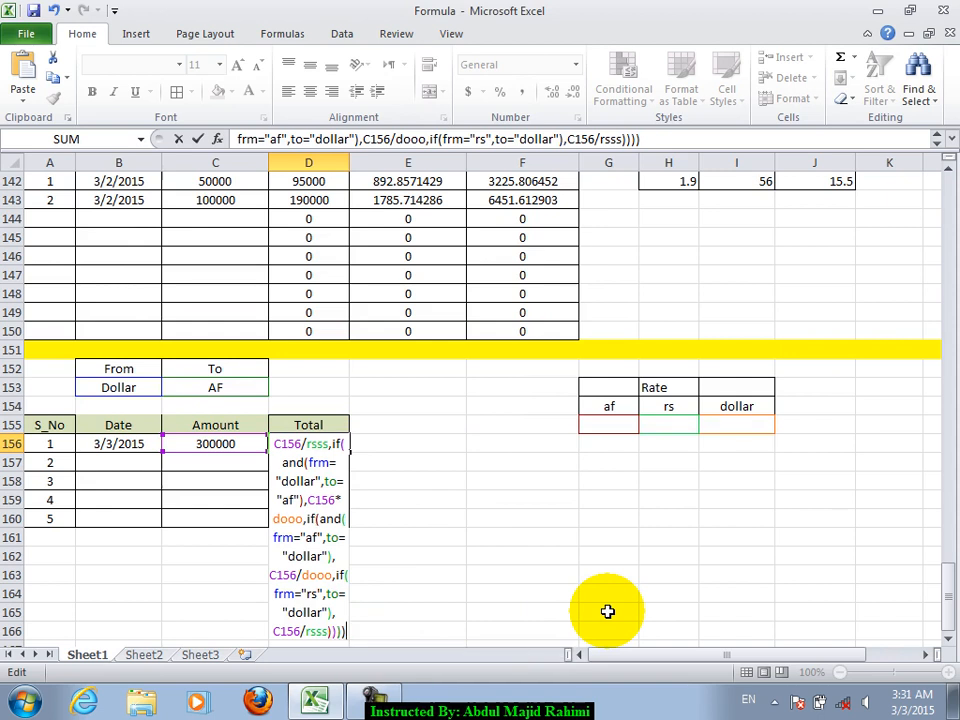
key(BackSpace)
key(BackSpace)
key(BackSpace)
key(BackSpace)
key(BackSpace)
key(BackSpace)
key(BackSpace)
key(BackSpace)
key(BackSpace)
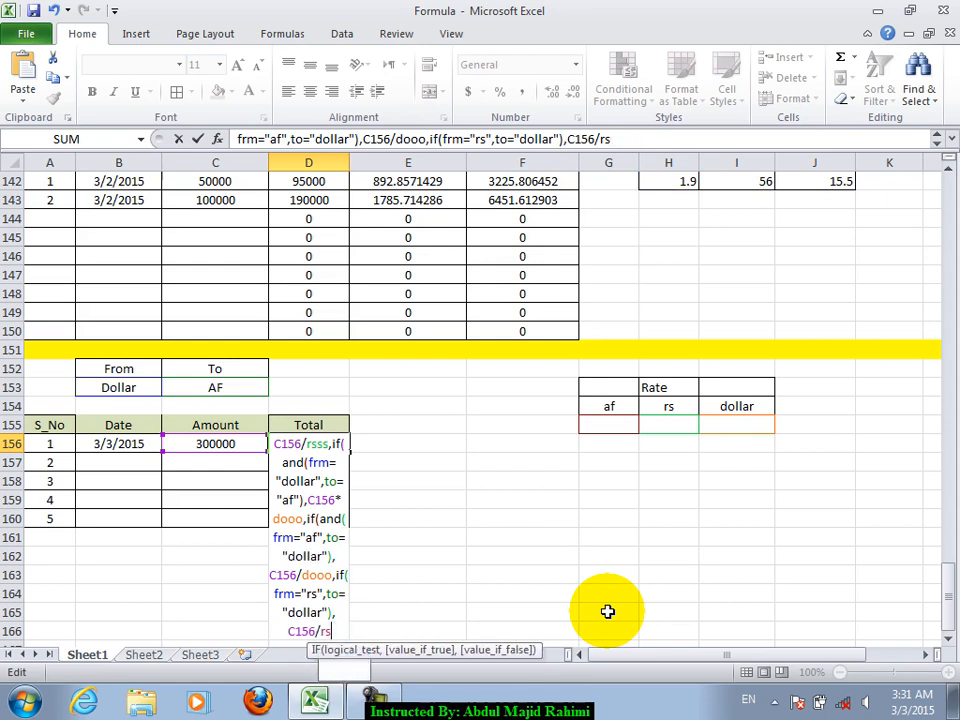
key(BackSpace)
key(BackSpace)
key(BackSpace)
key(BackSpace)
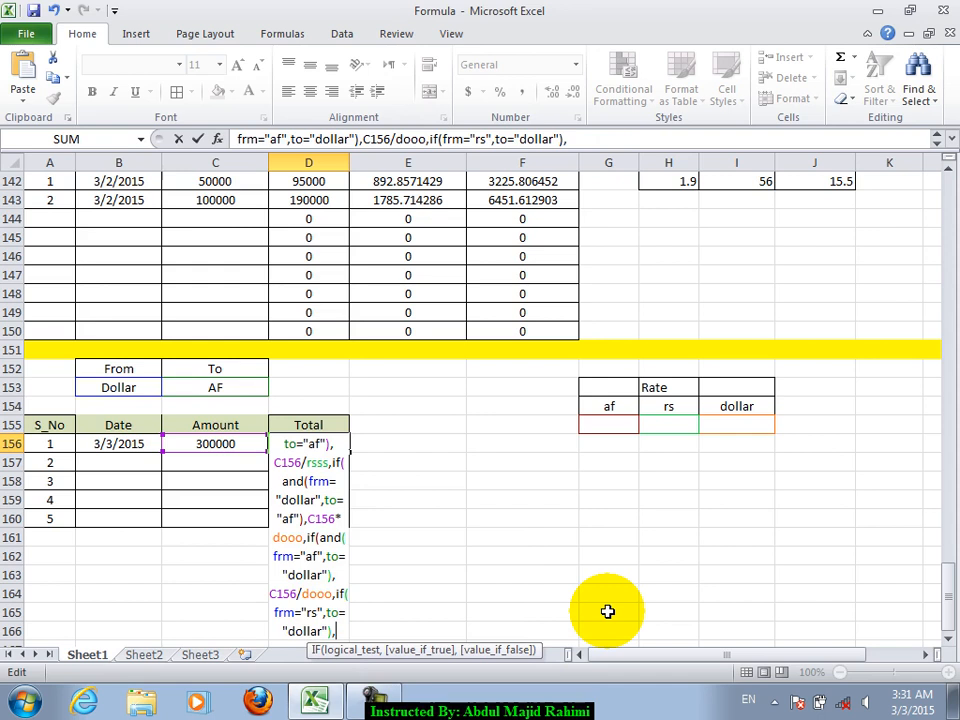
click(221, 440)
text(/dooo)
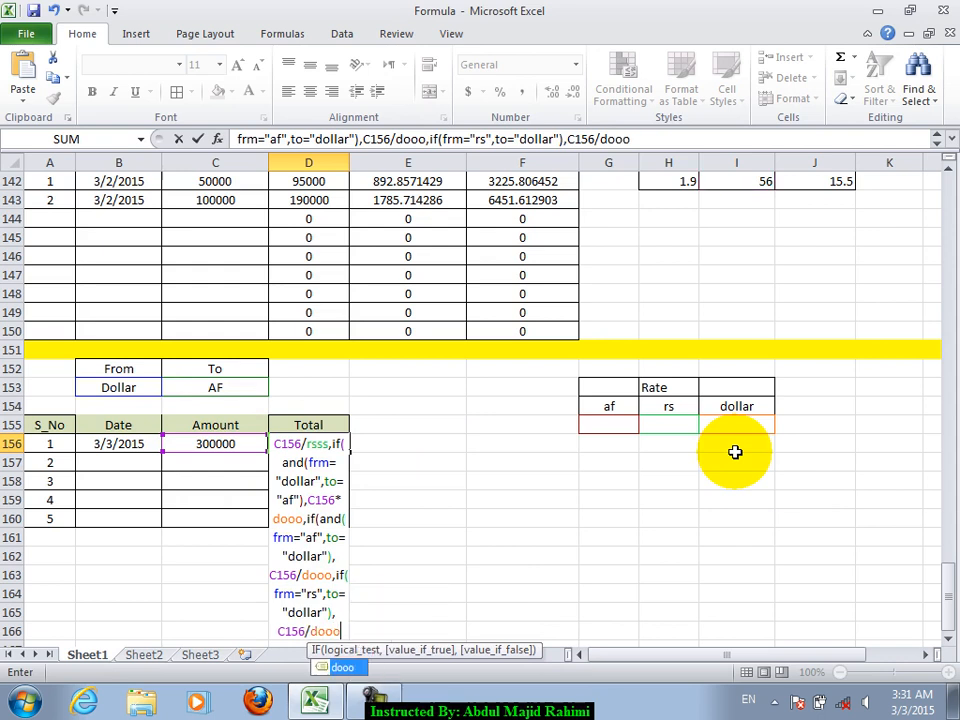
text())
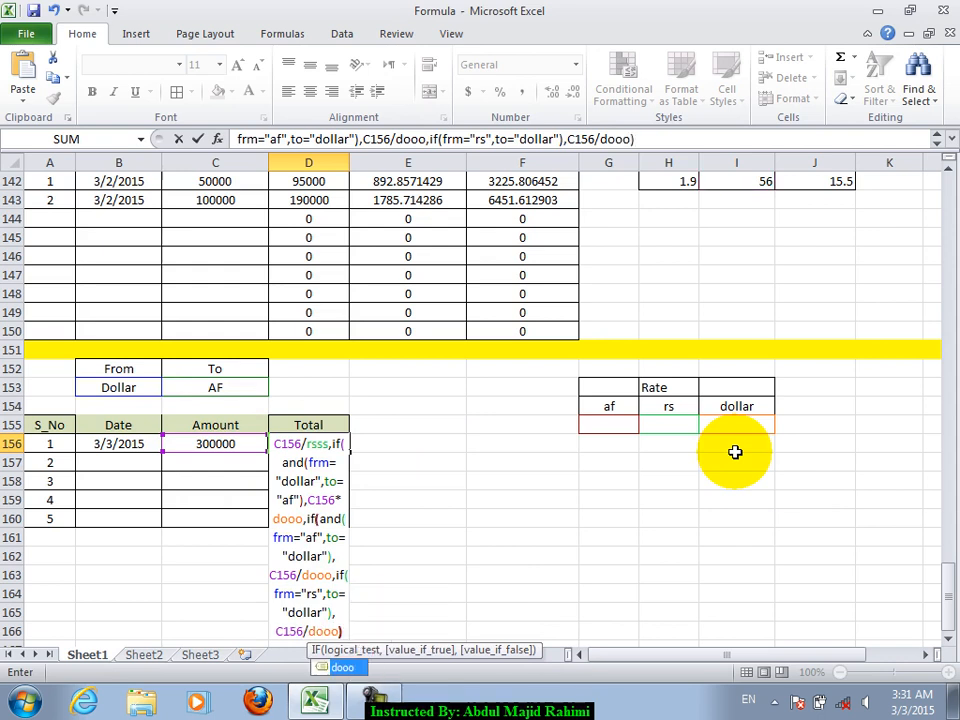
text())
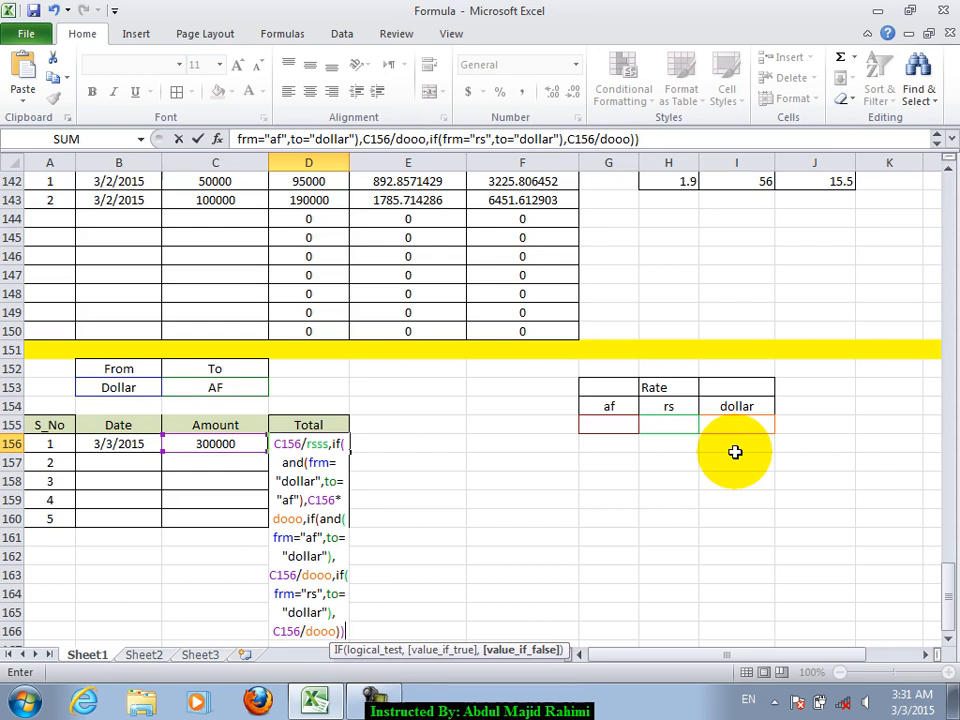
text())
key(Return)
key(Return)
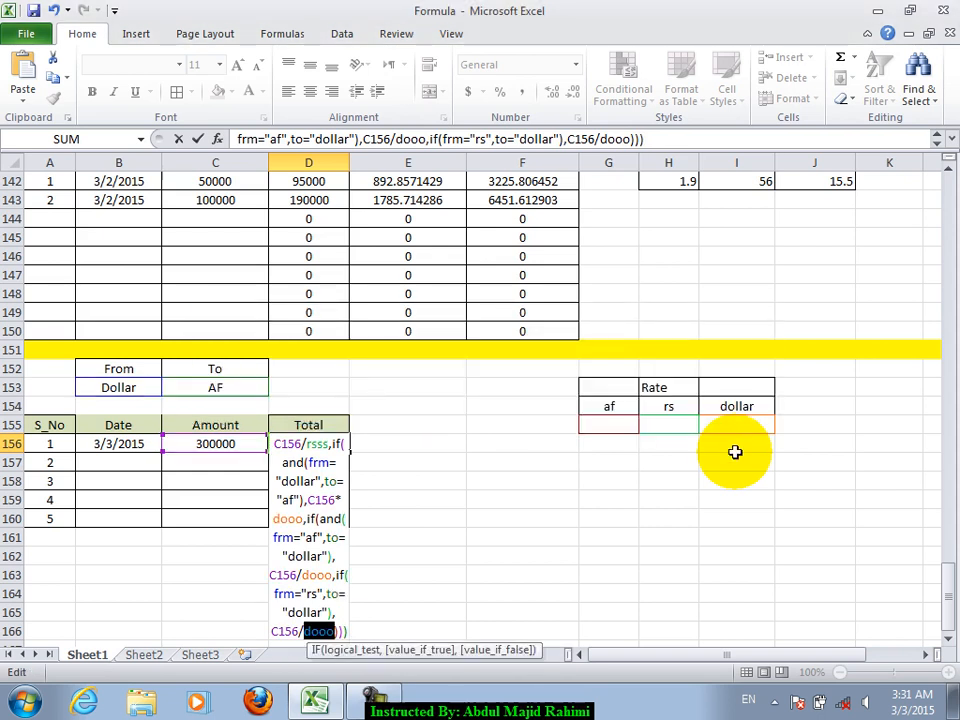
key(Return)
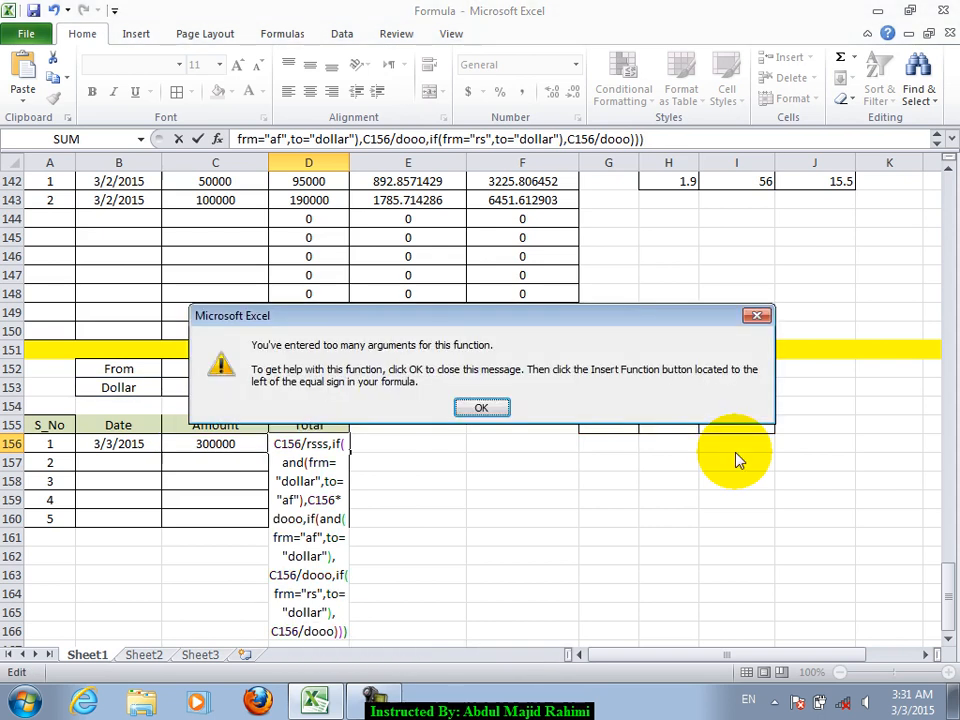
key(Return)
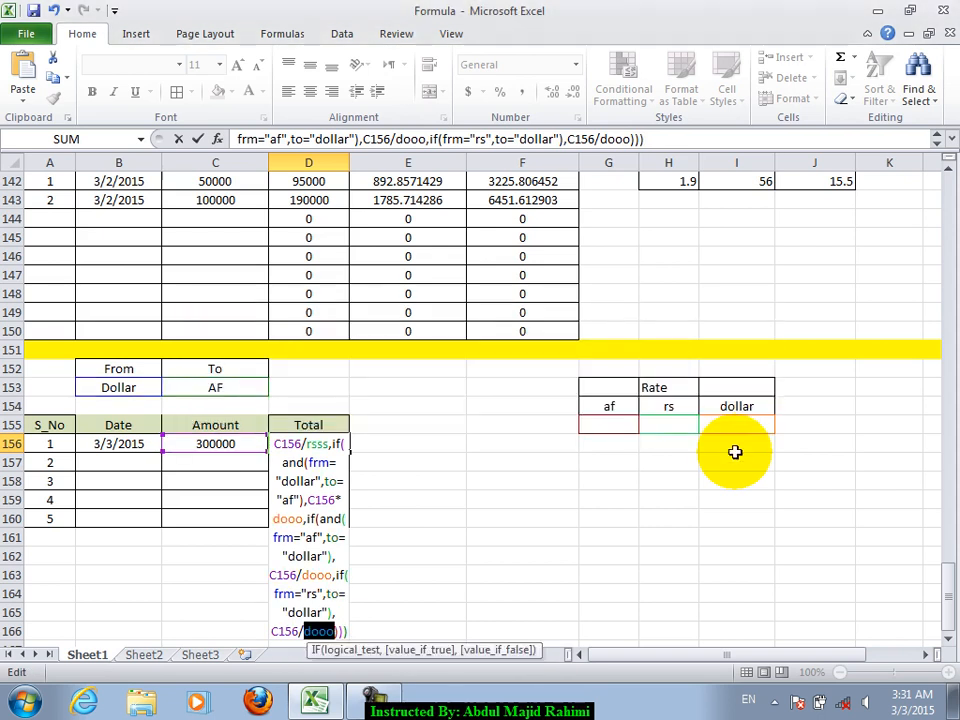
Wrap the fifth IF's conditions in D156 as and(frm="rs",to="dollar"), then enter the formula and accept the proposed parenthesis correction
click(345, 574)
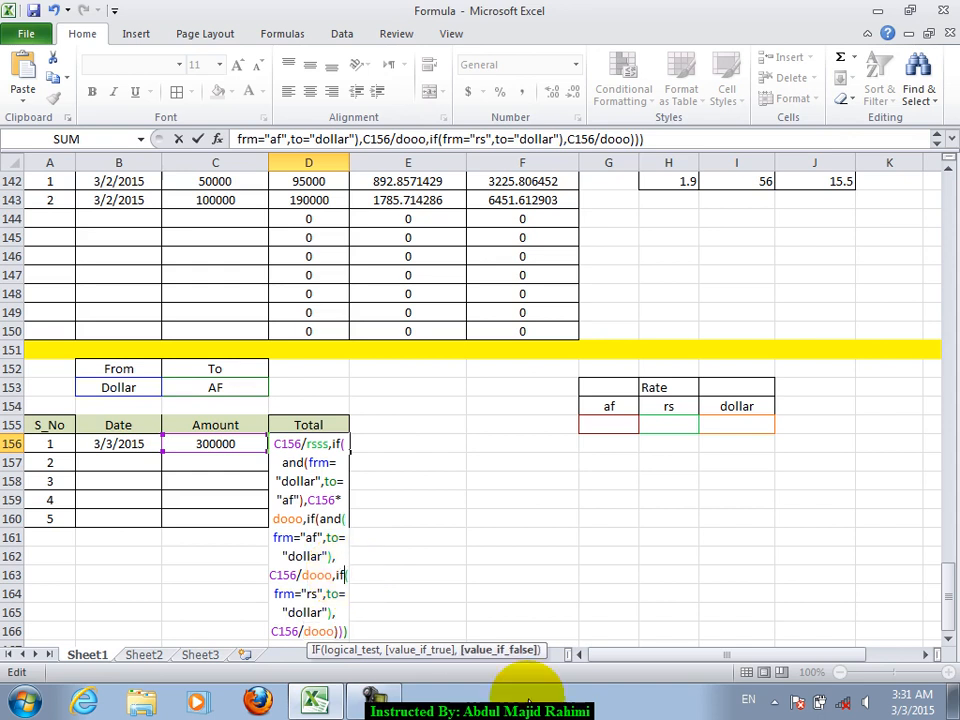
text((and()
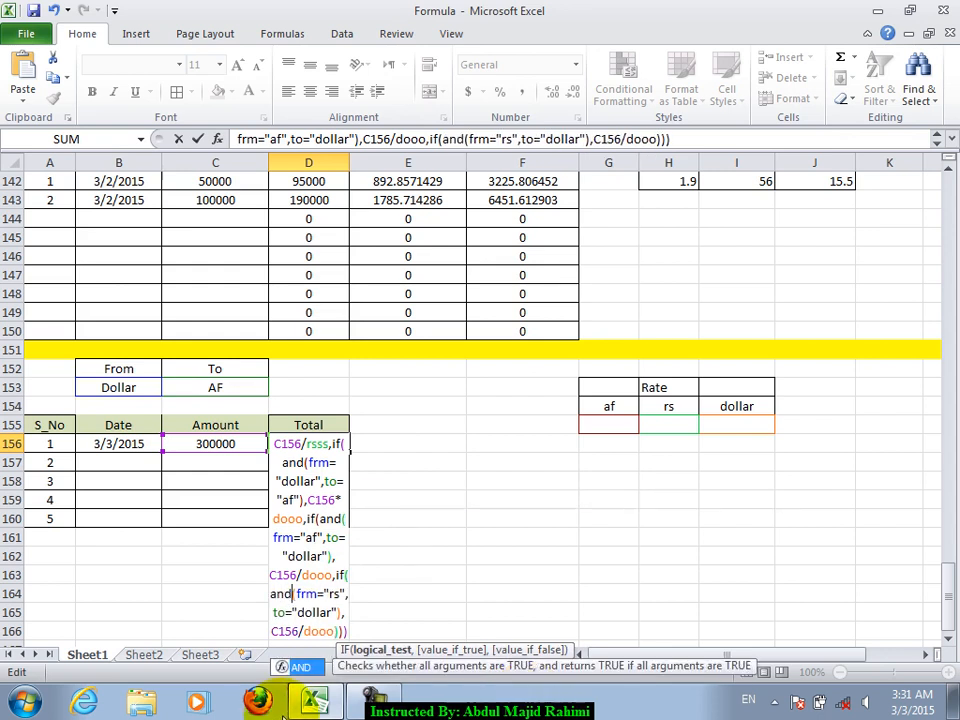
click(343, 631)
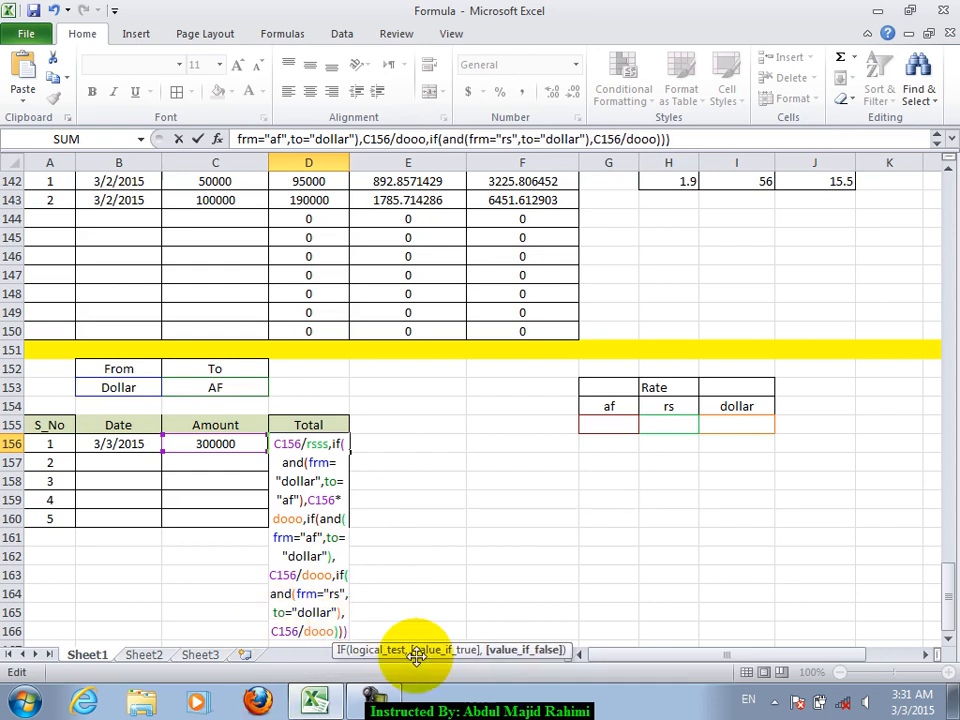
key(Return)
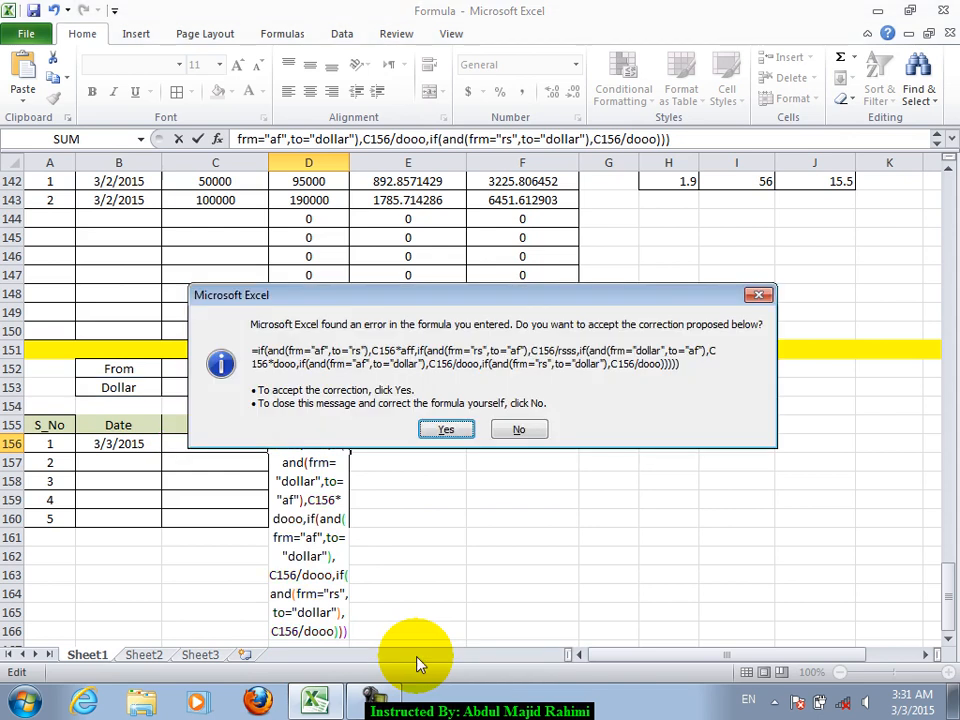
key(Return)
drag(309, 441, 309, 514)
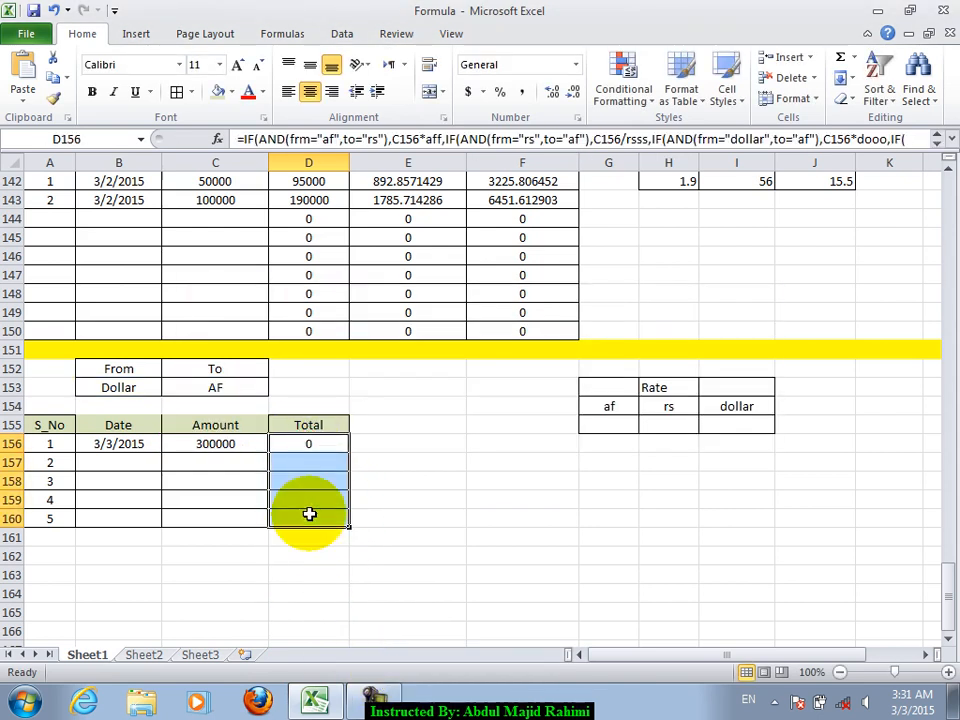
click(309, 442)
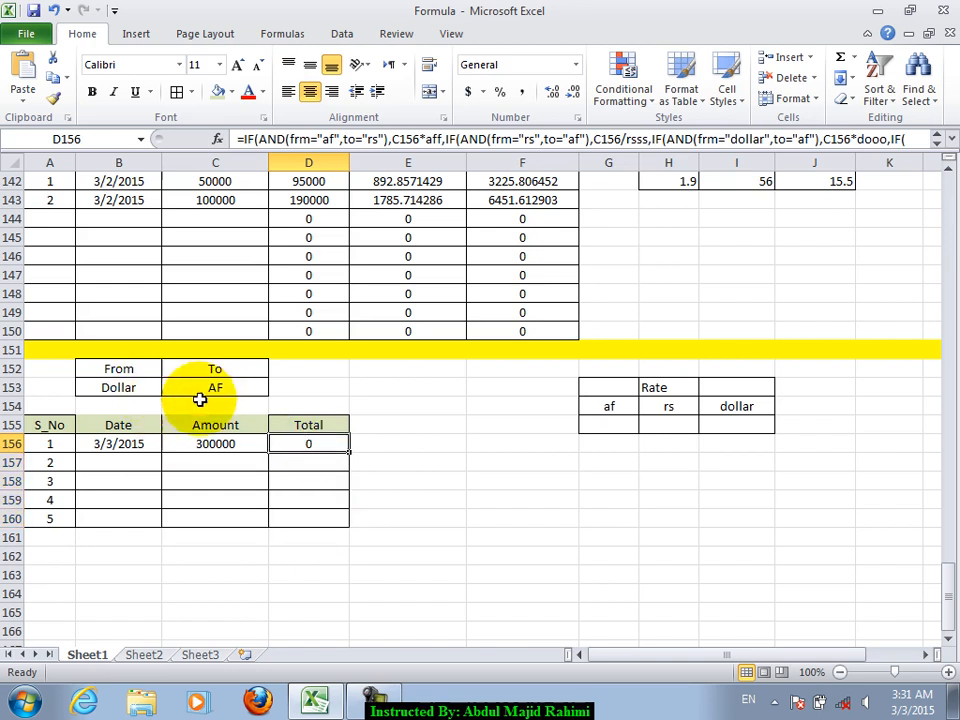
Fill in the Rate table with 1.8 for af, 1.8 for rs and 57 for dollar
click(619, 426)
text(1.)
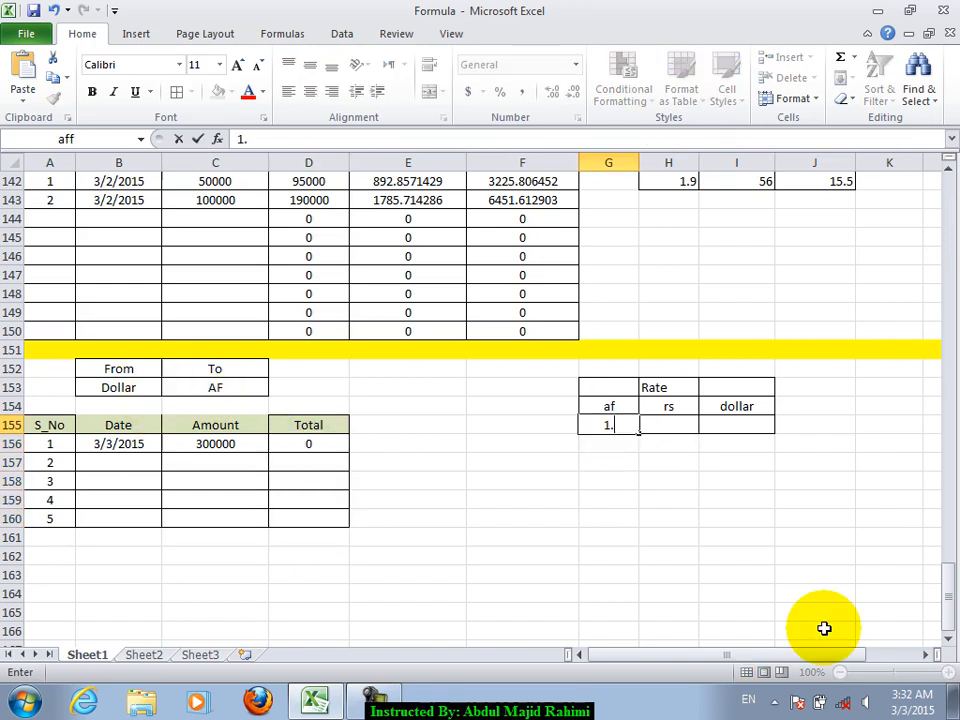
text(8)
key(Return)
key(Up)
key(Right)
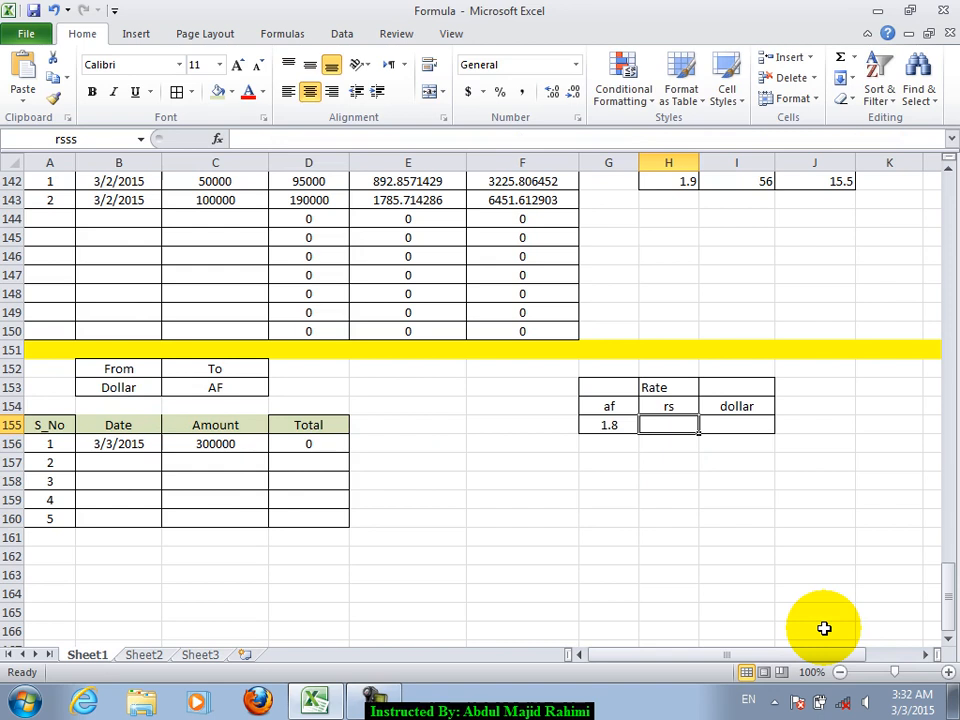
text(1.8)
key(Return)
key(Up)
key(Right)
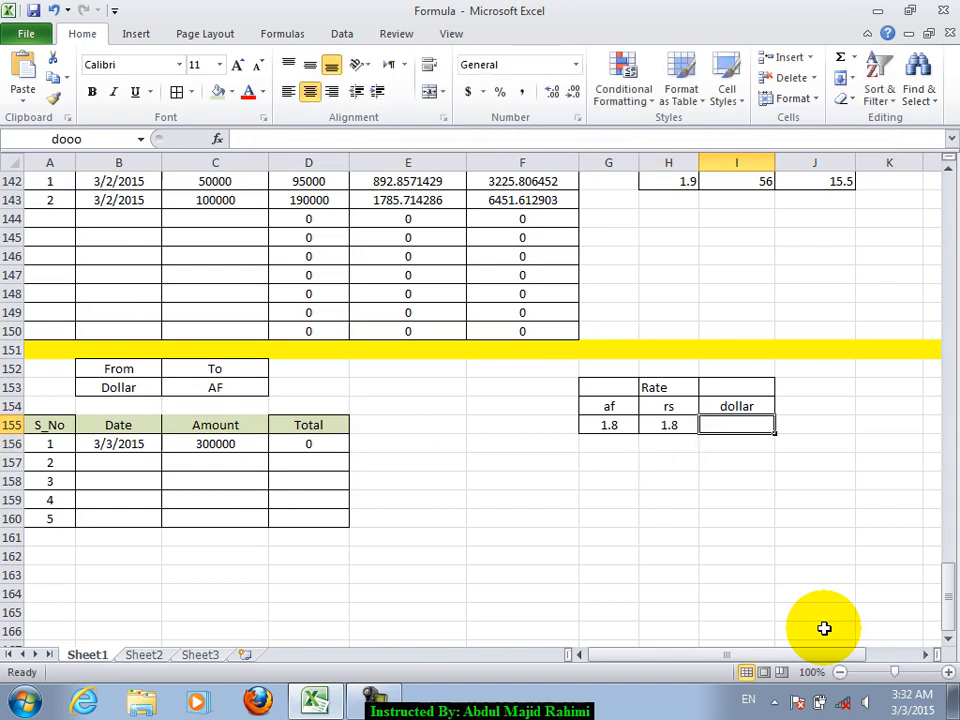
text(57)
key(Return)
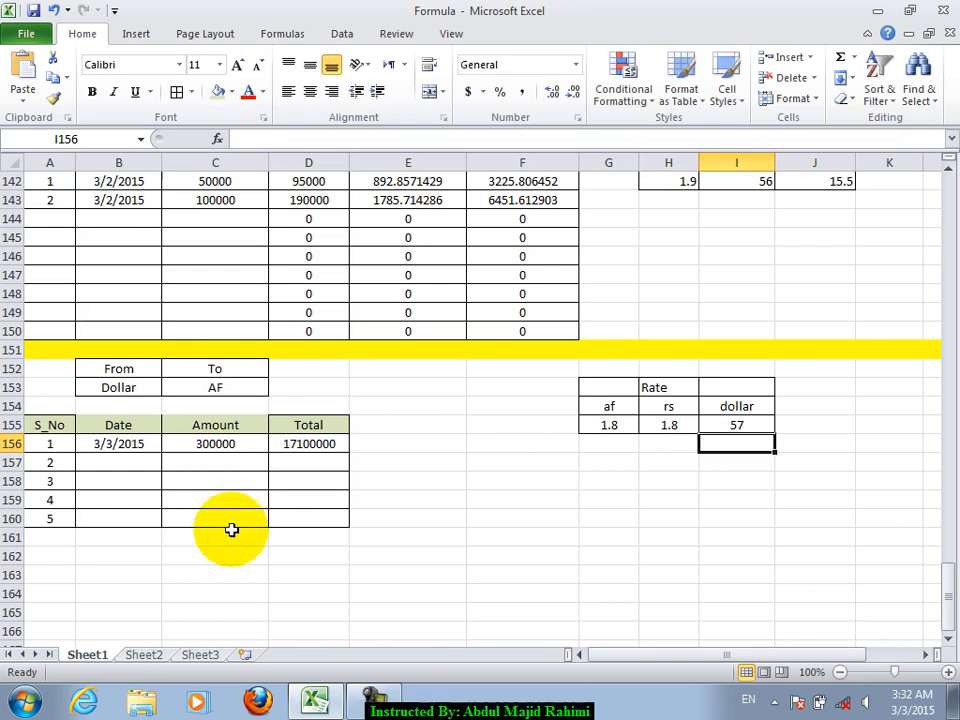
Change the amount in C156 to 1000
click(133, 386)
click(198, 448)
click(198, 448)
text(1000)
key(Return)
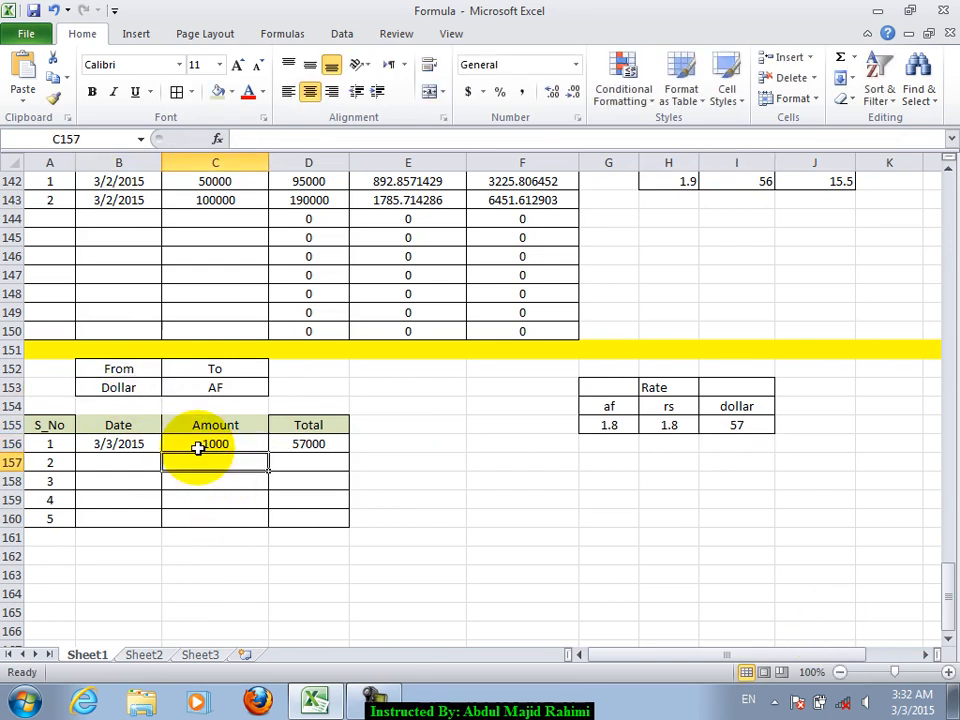
Choose AF as the target currency in the To cell C153
click(213, 387)
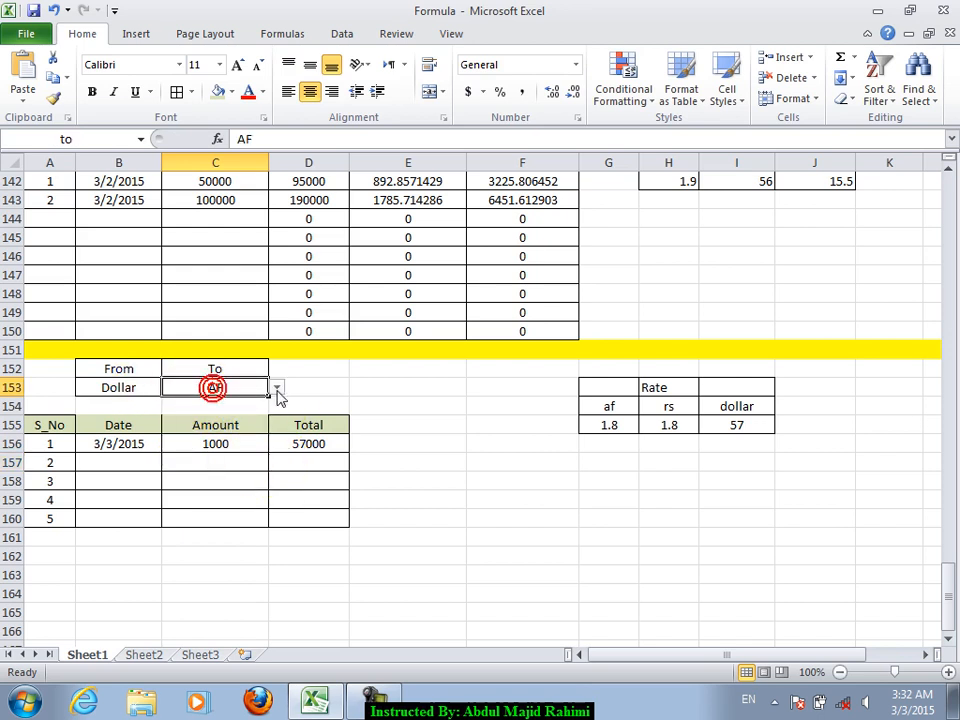
click(277, 388)
click(182, 398)
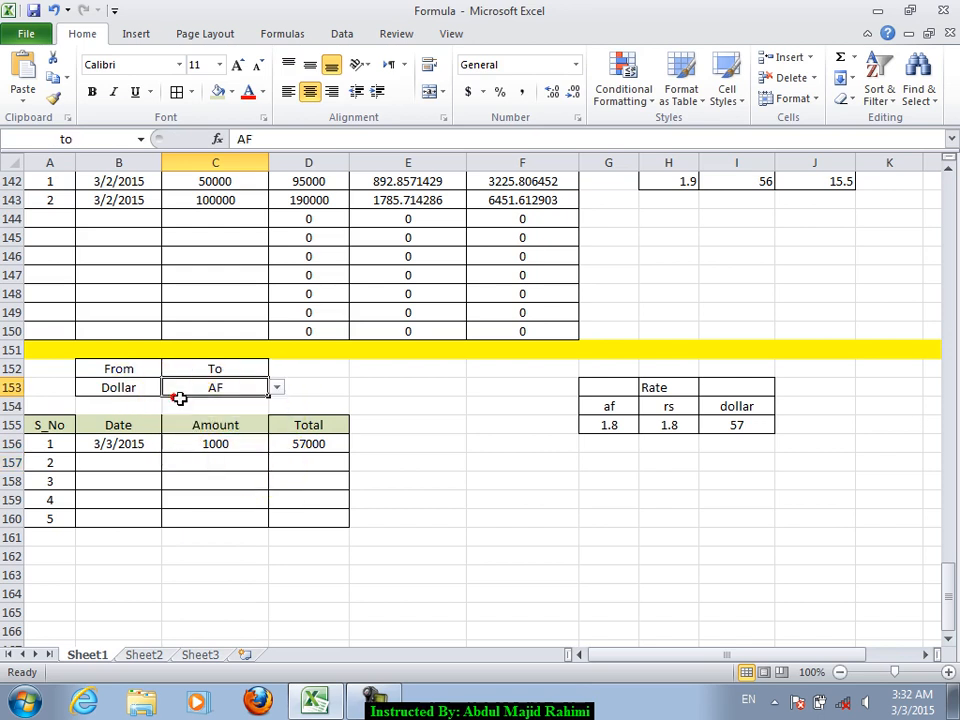
Test the Rs-to-AF conversion by choosing Rs in the From cell B153 and AF in the To cell C153, checking the Total in D156
click(218, 444)
click(321, 446)
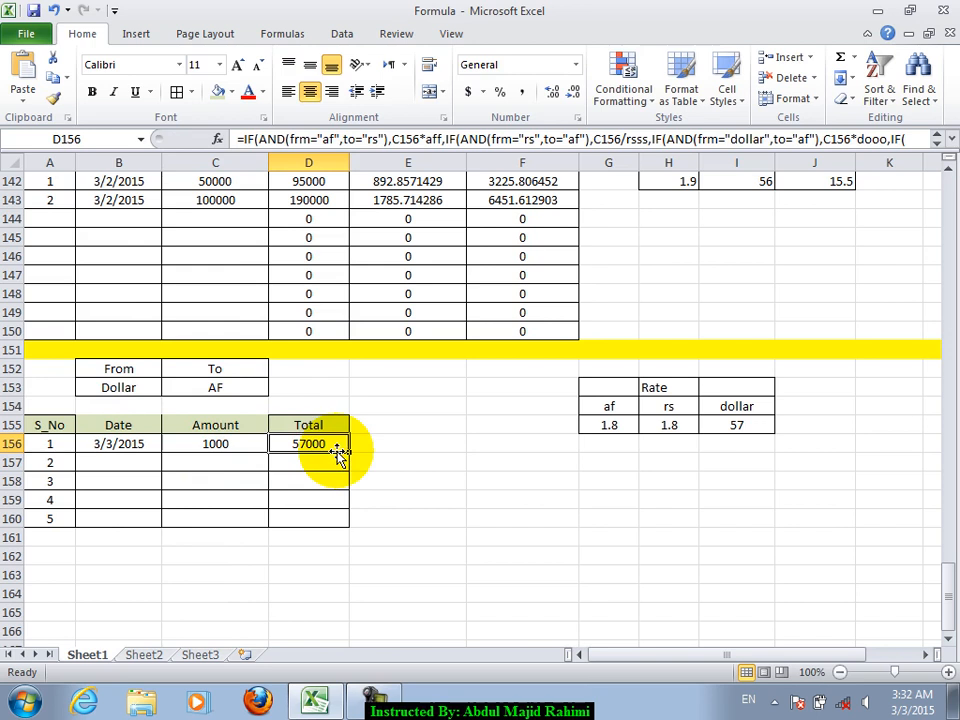
click(137, 388)
click(172, 388)
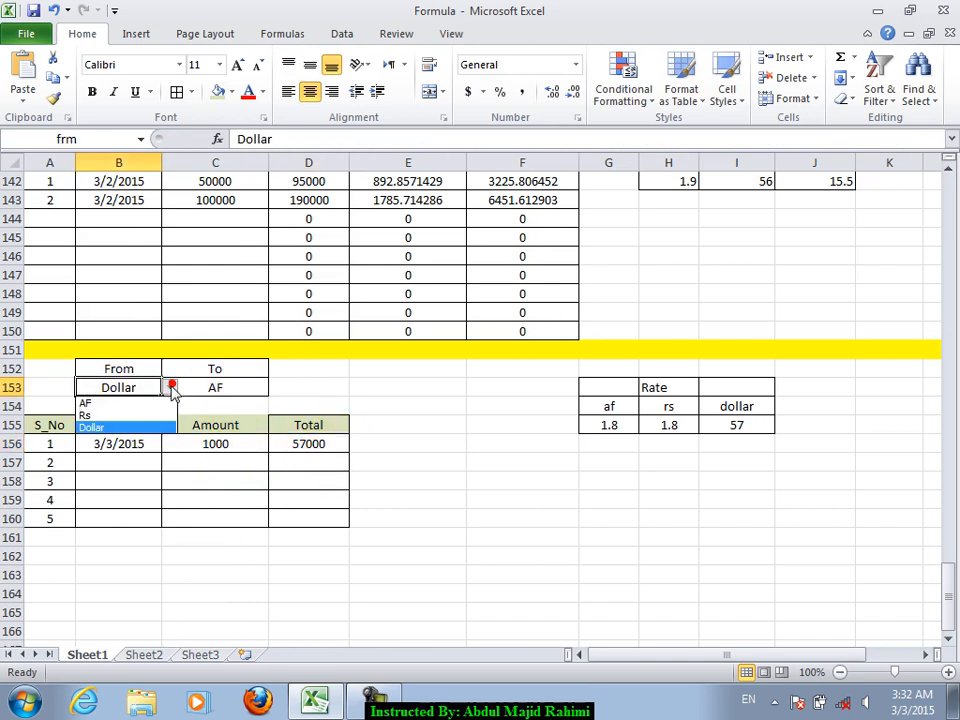
click(128, 415)
click(240, 390)
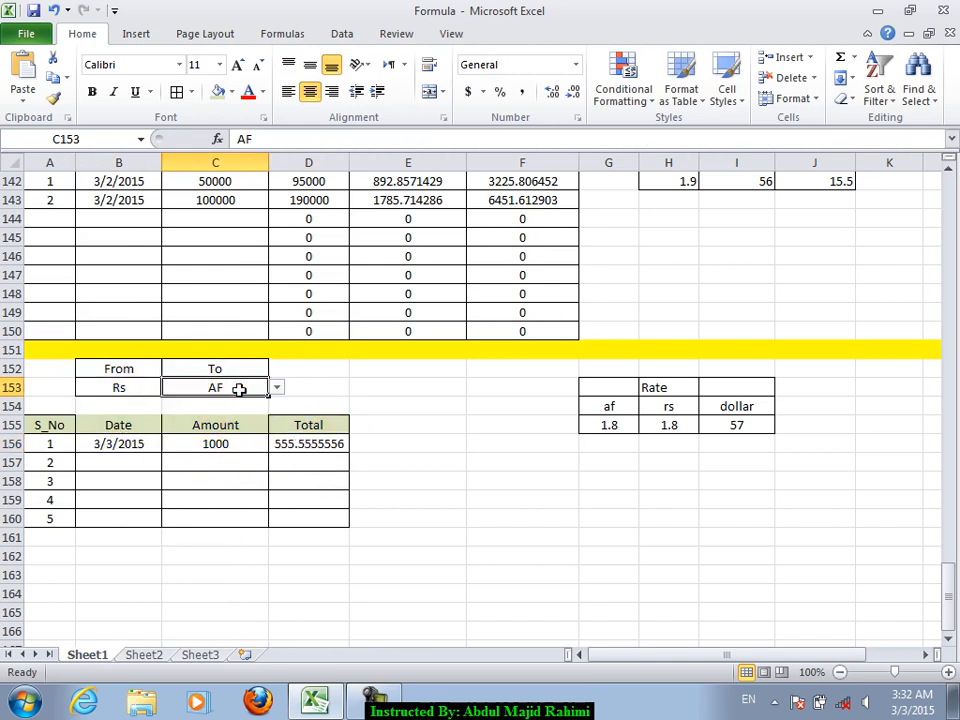
click(276, 388)
click(214, 399)
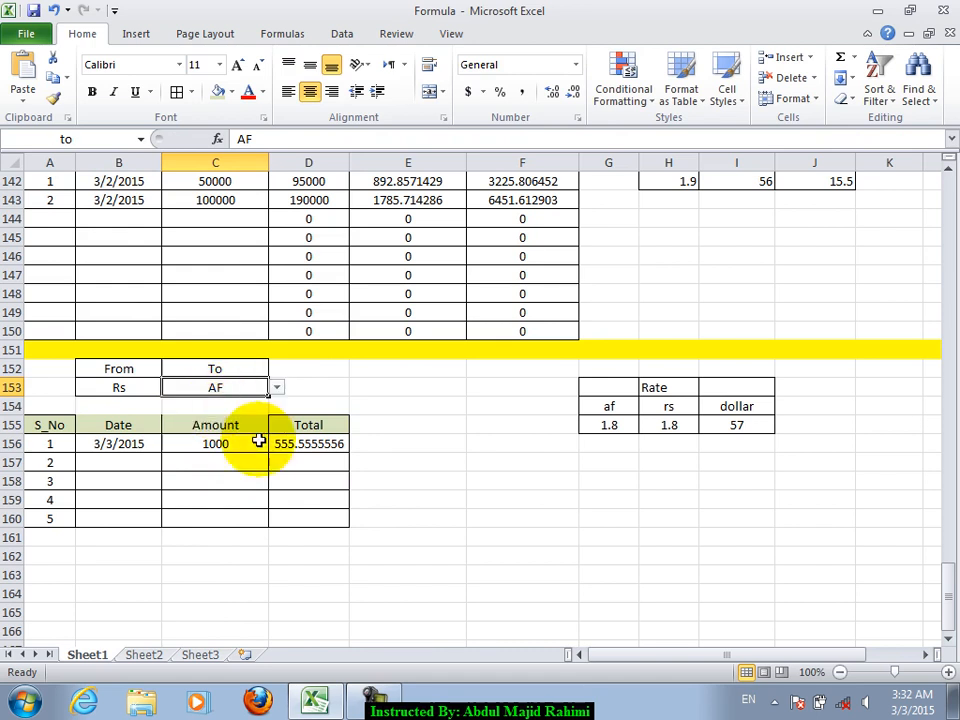
click(321, 443)
Test the AF-to-Rs conversion by choosing AF as the source currency and Rs as the target, checking the Total in D156
click(129, 388)
click(170, 387)
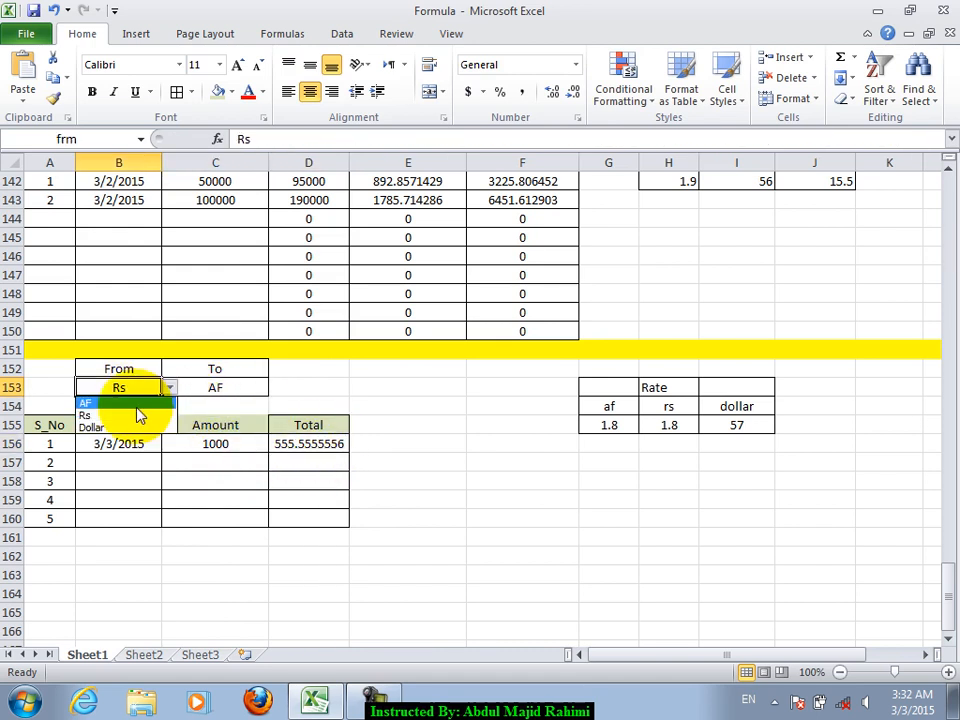
click(138, 405)
click(251, 387)
click(276, 388)
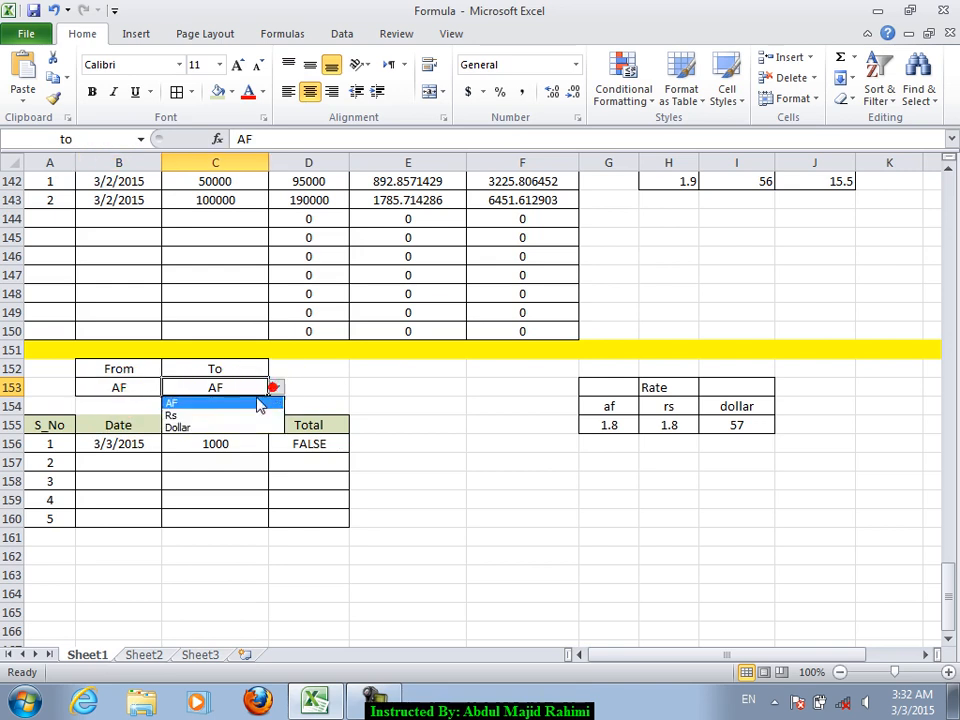
click(210, 414)
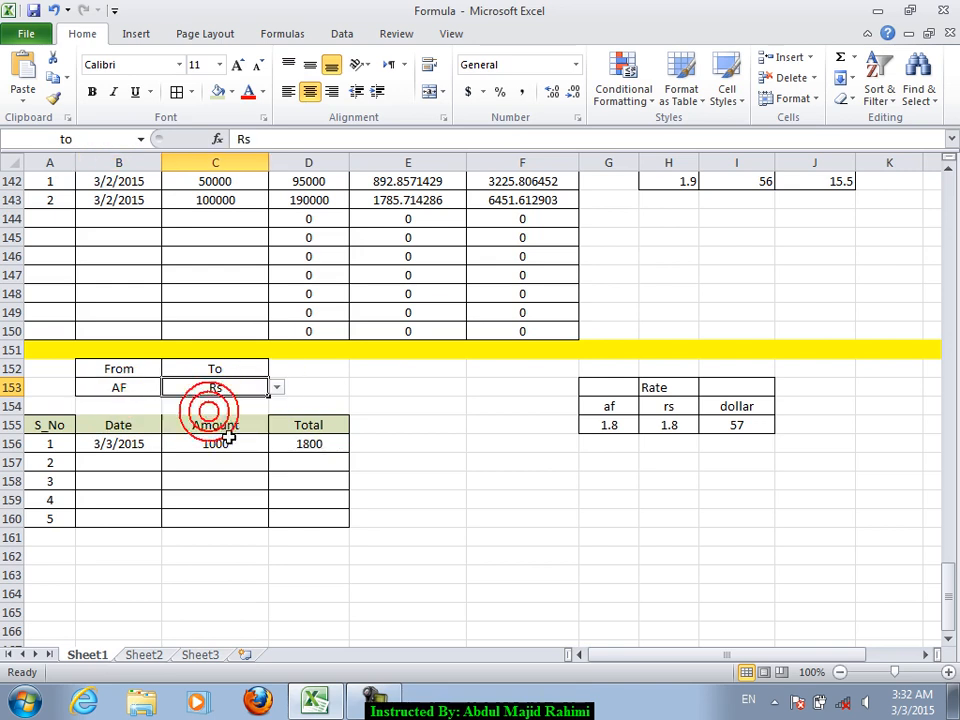
click(315, 444)
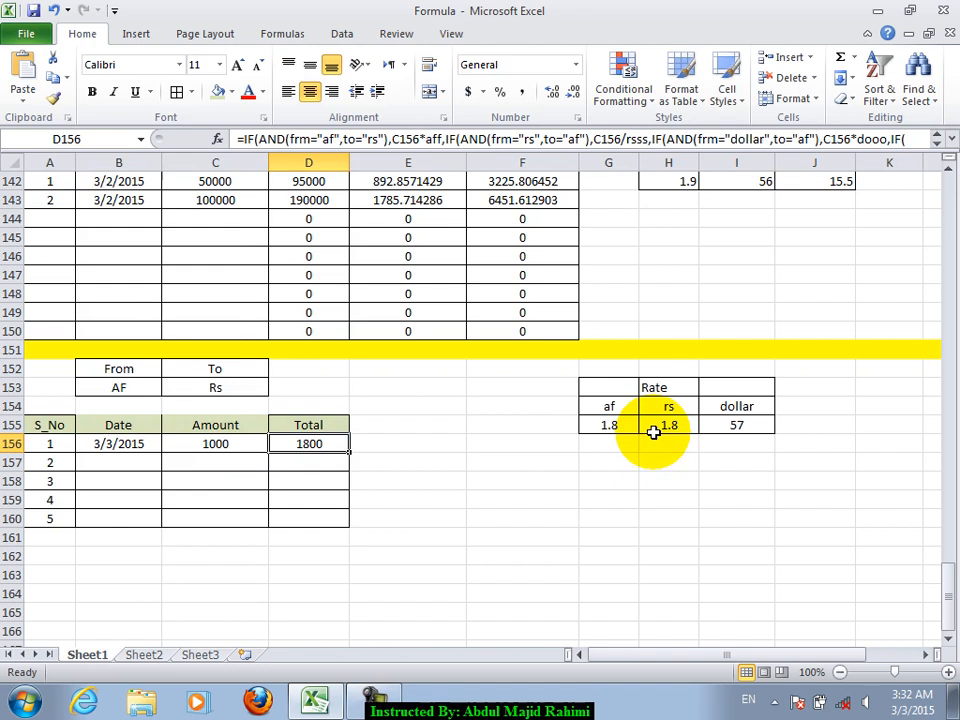
Switch the conversion to Dollar as the From currency and AF as the To currency
click(141, 387)
click(171, 389)
click(121, 428)
click(253, 401)
click(242, 388)
click(277, 389)
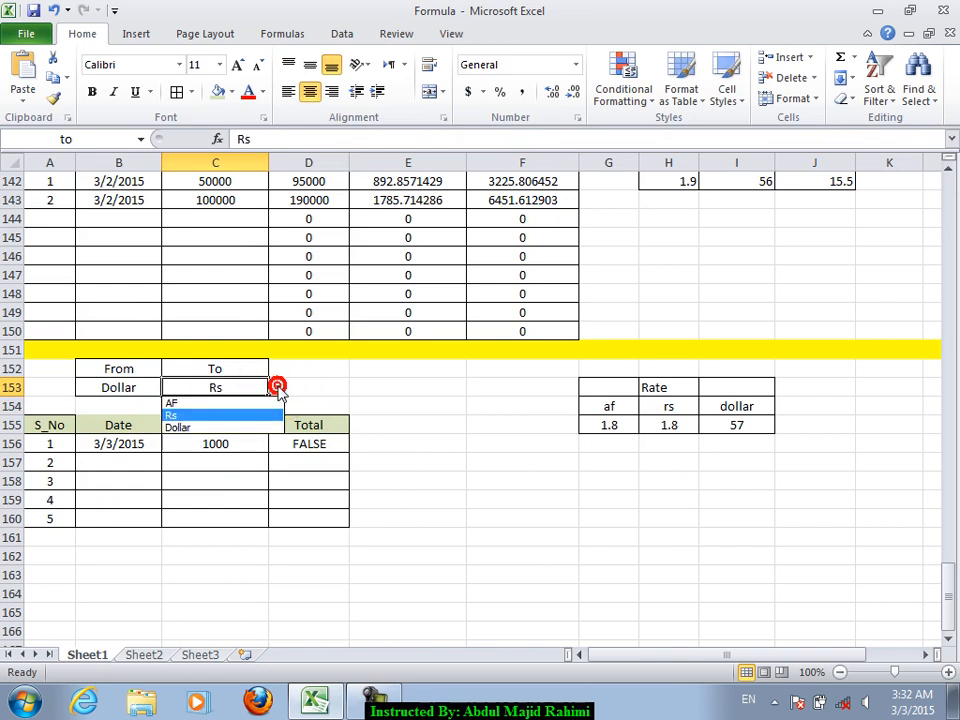
click(225, 399)
Choose Rs as the From currency in B153 and set the amount in C156 to 10000
click(137, 388)
click(169, 388)
click(120, 414)
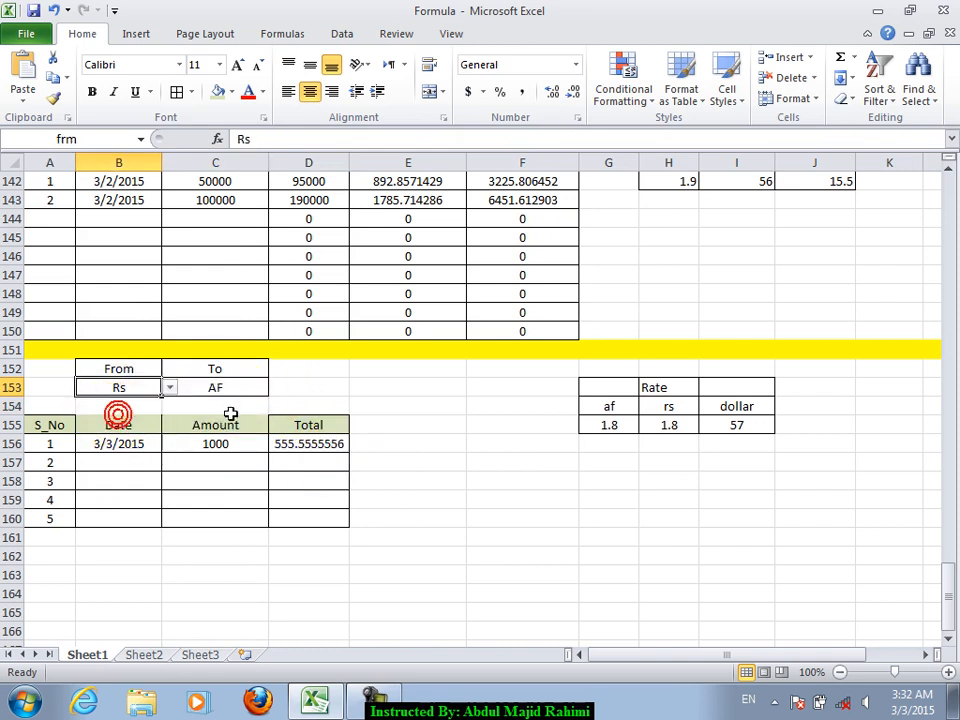
click(250, 440)
click(252, 440)
text(10000)
key(Return)
Choose Dollar as the target currency in the To cell C153
click(232, 384)
click(277, 388)
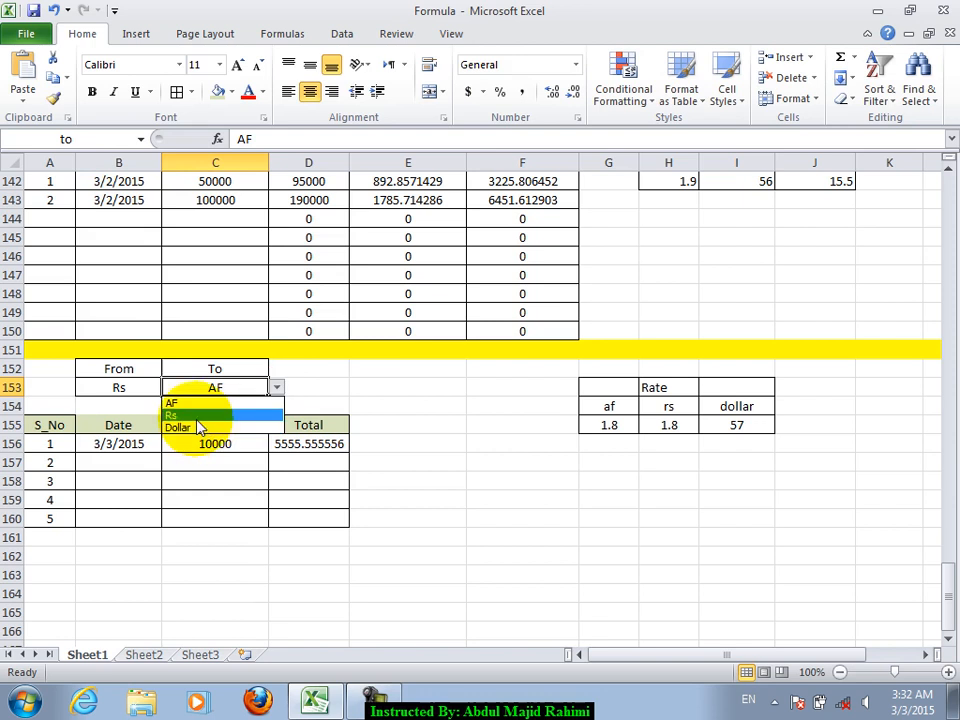
click(199, 425)
Set the dollar rate in I155 to 101 and check the Total in D156
click(737, 424)
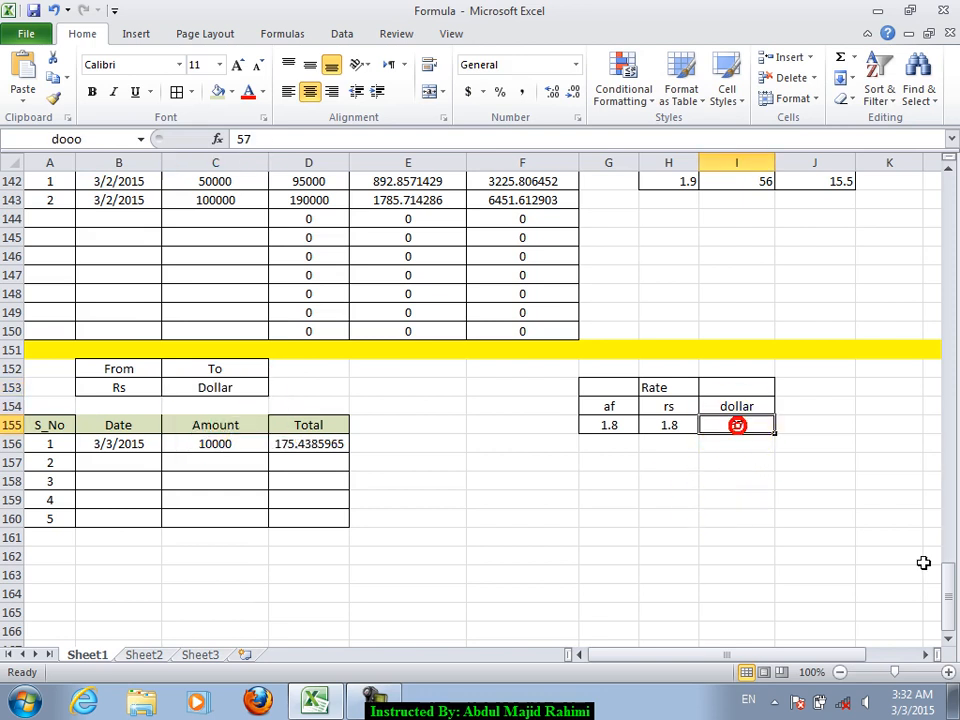
text(101)
key(Return)
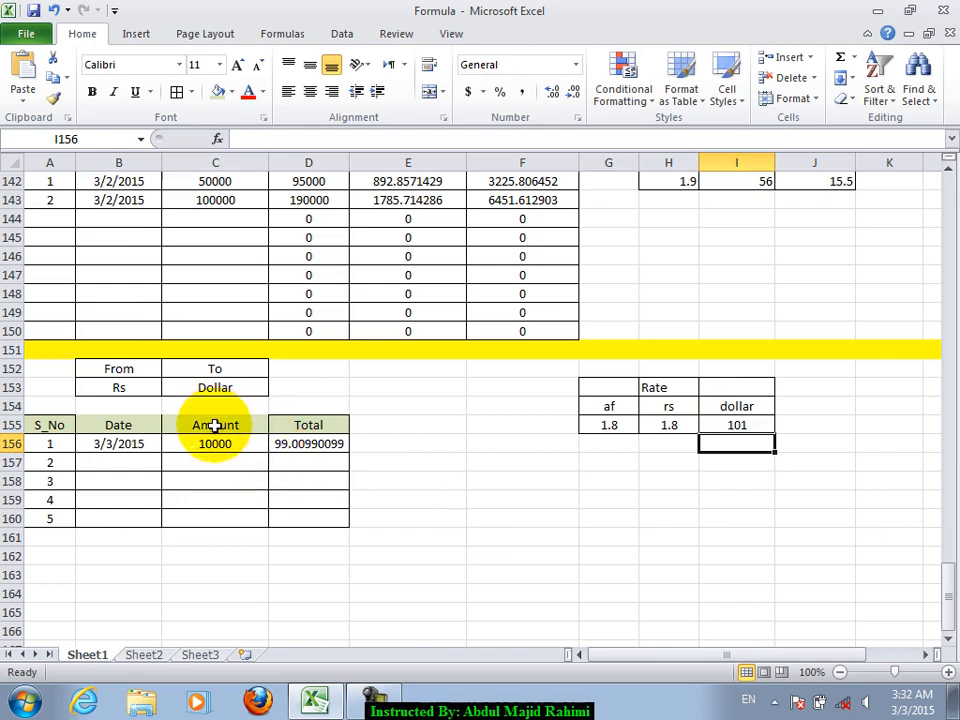
click(293, 446)
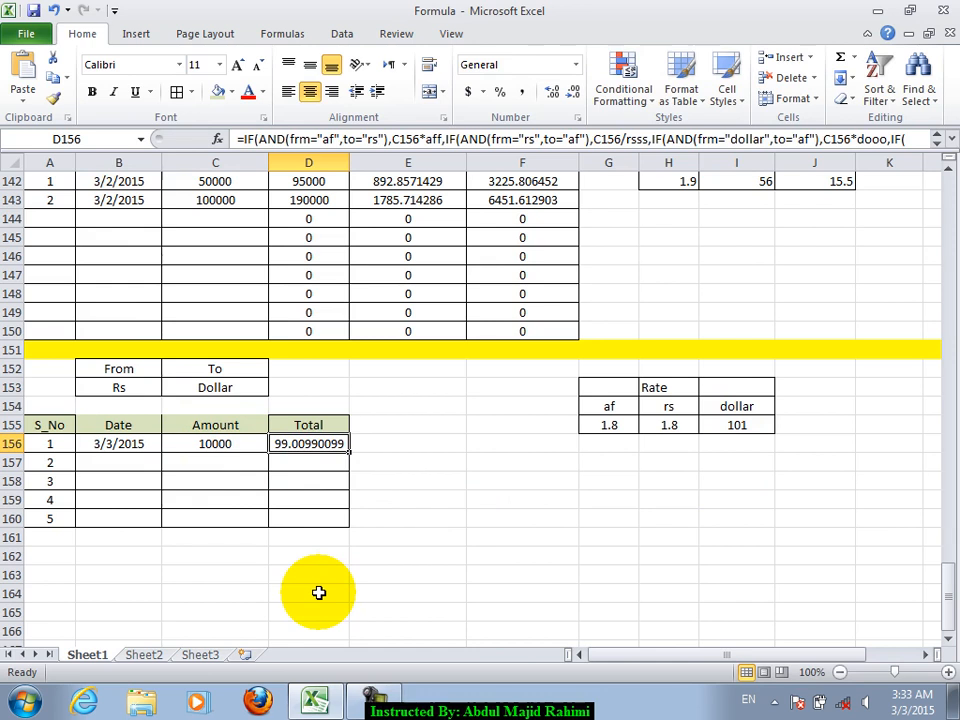
Set the amount in C156 to 100000 and compare it with the Total in D156
click(249, 447)
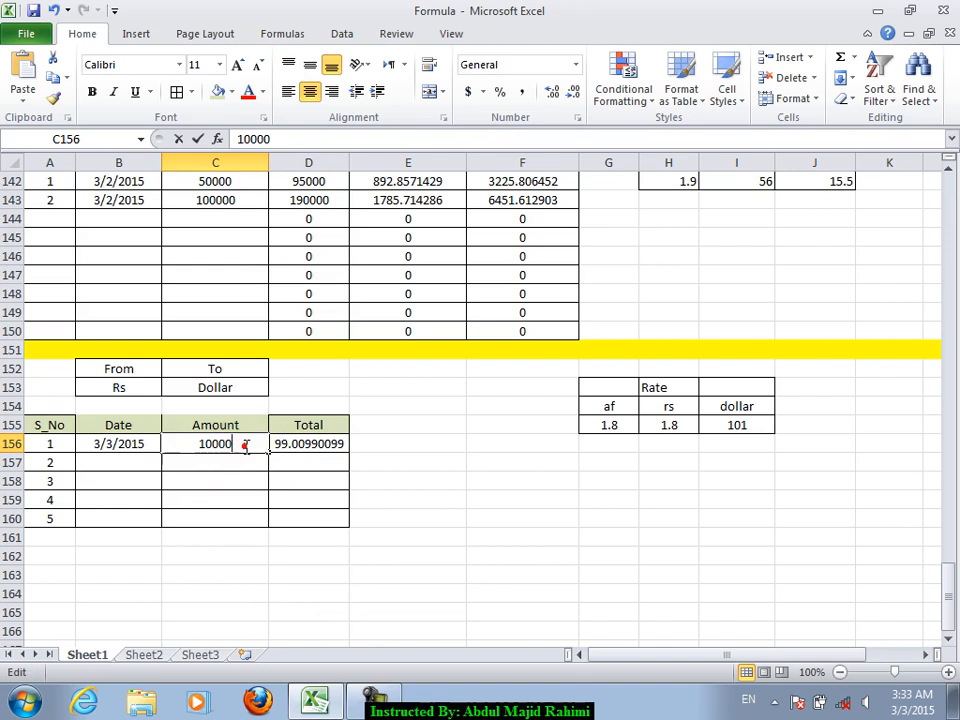
double_click(249, 447)
text(0)
double_click(249, 455)
key(Escape)
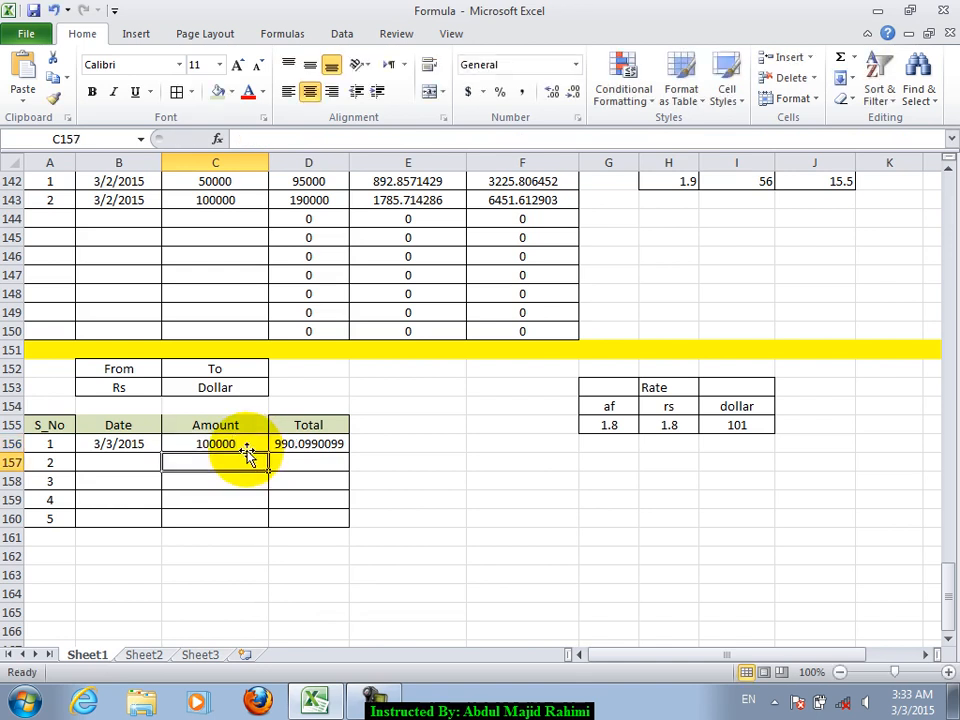
click(281, 439)
click(233, 447)
click(243, 441)
click(287, 441)
Set the dollar rate in I155 to 100 and compare the amount with its Total in row 156
click(755, 423)
text(100)
key(Return)
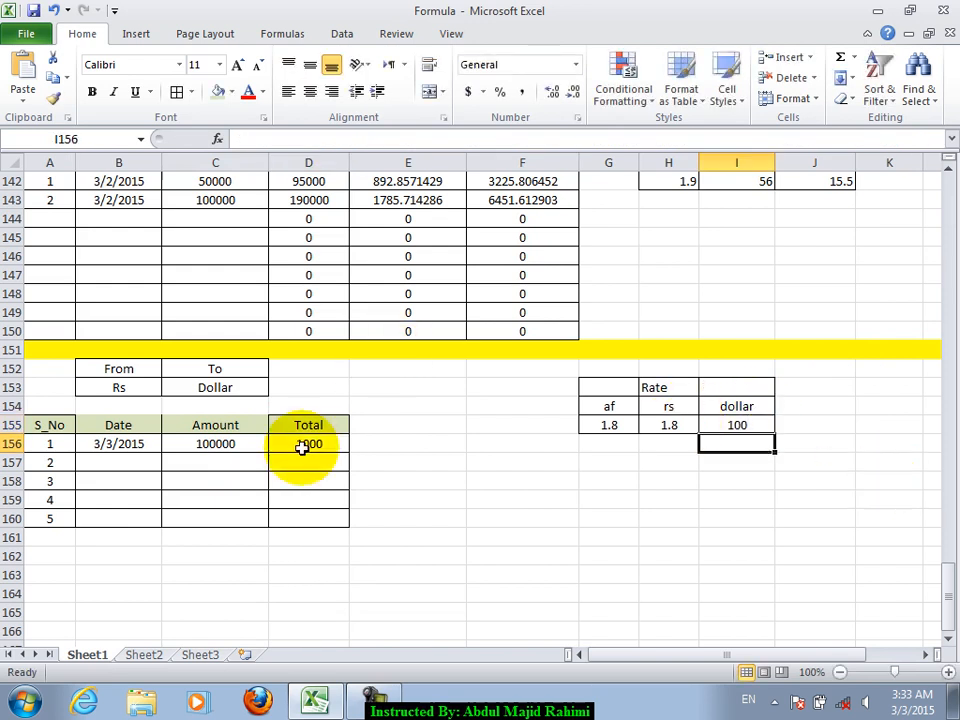
click(197, 440)
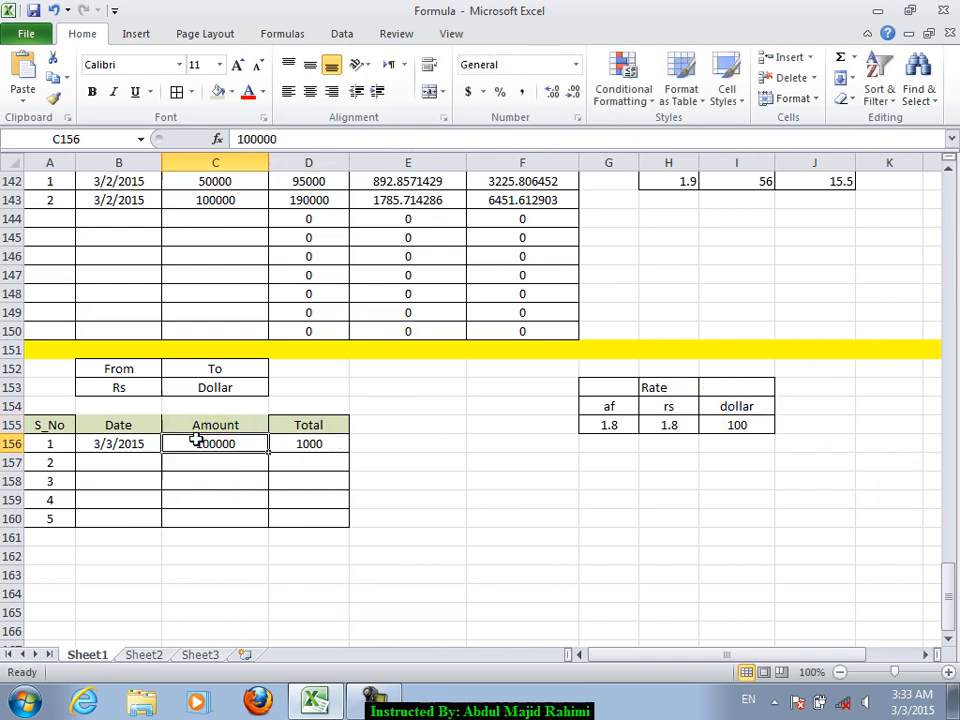
click(310, 446)
click(310, 446)
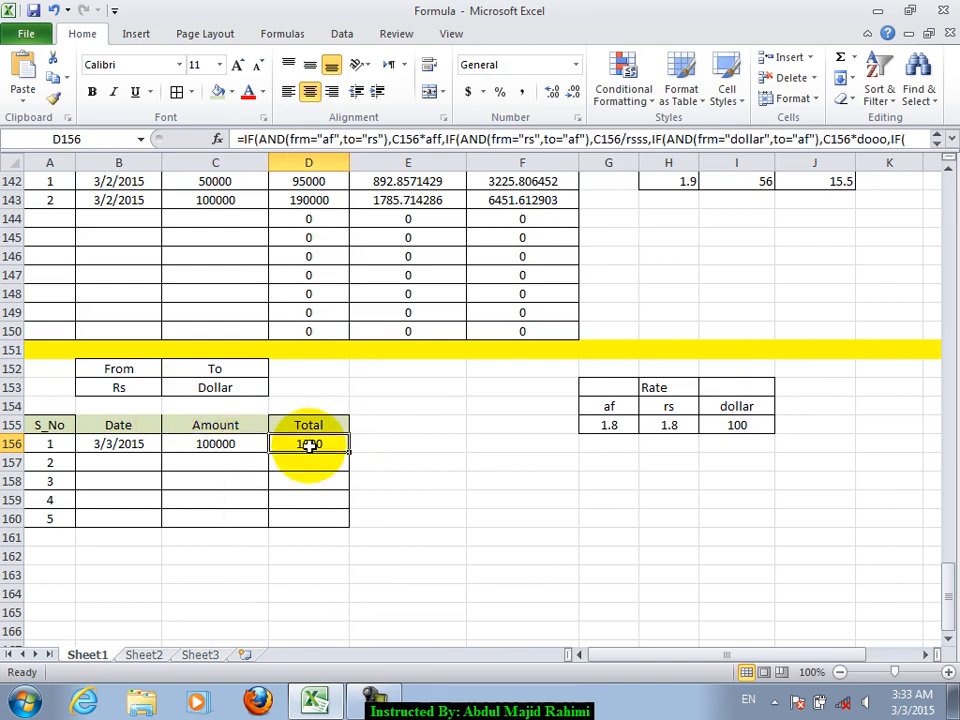
Choose AF as the From currency in B153, with Dollar as the To currency in C153
click(131, 389)
click(169, 387)
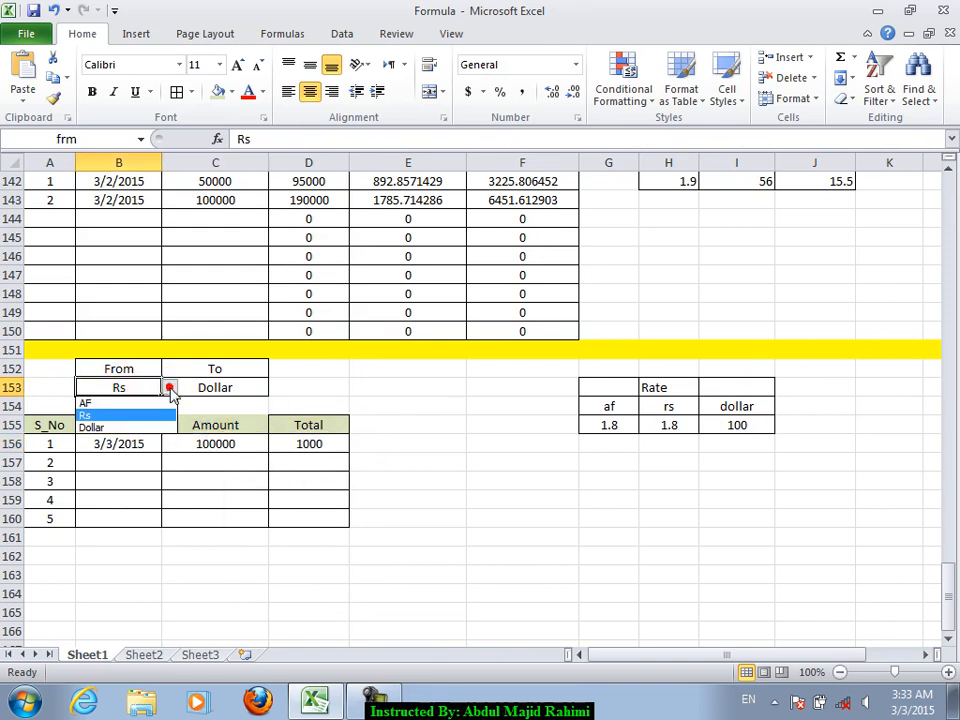
click(108, 403)
click(223, 390)
click(276, 388)
click(212, 427)
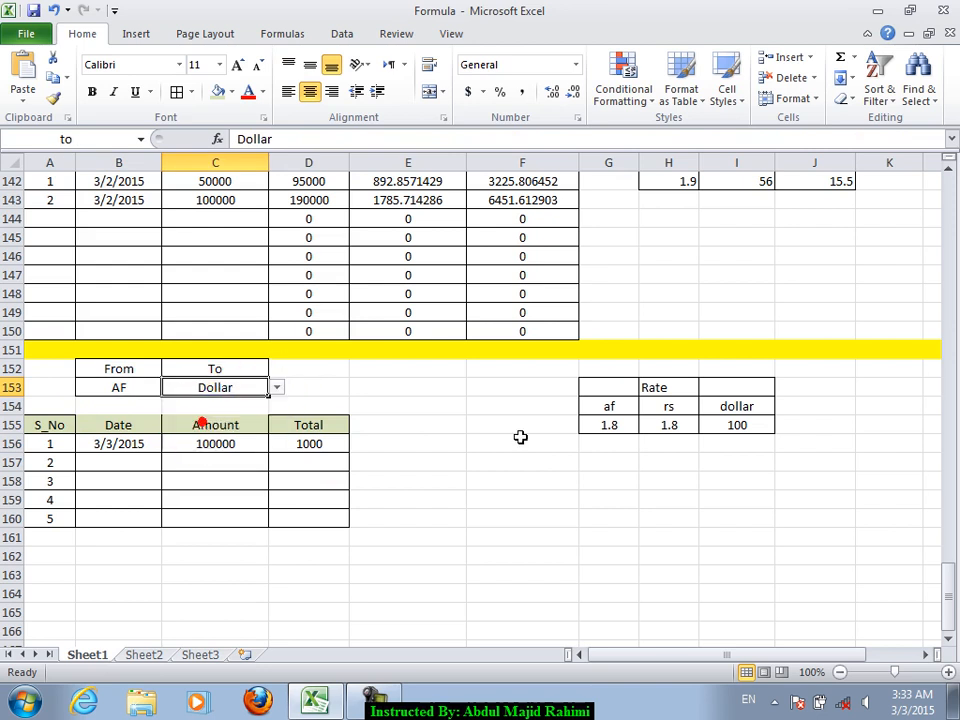
Set the dollar rate in I155 to 57 and check the Total in D156 against the amount
click(736, 426)
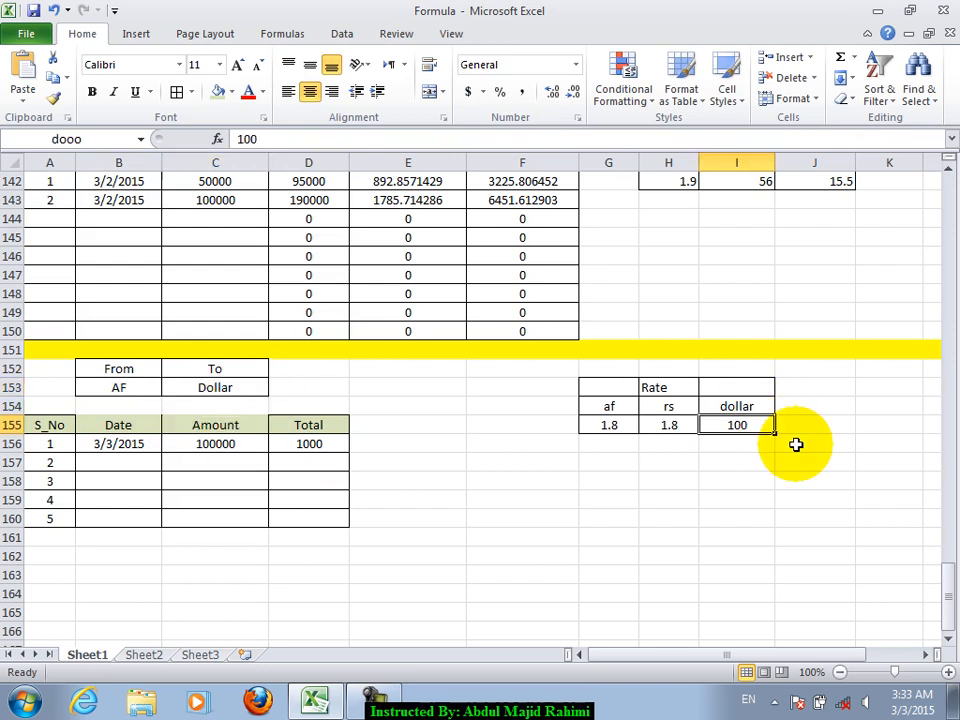
text(57)
key(Return)
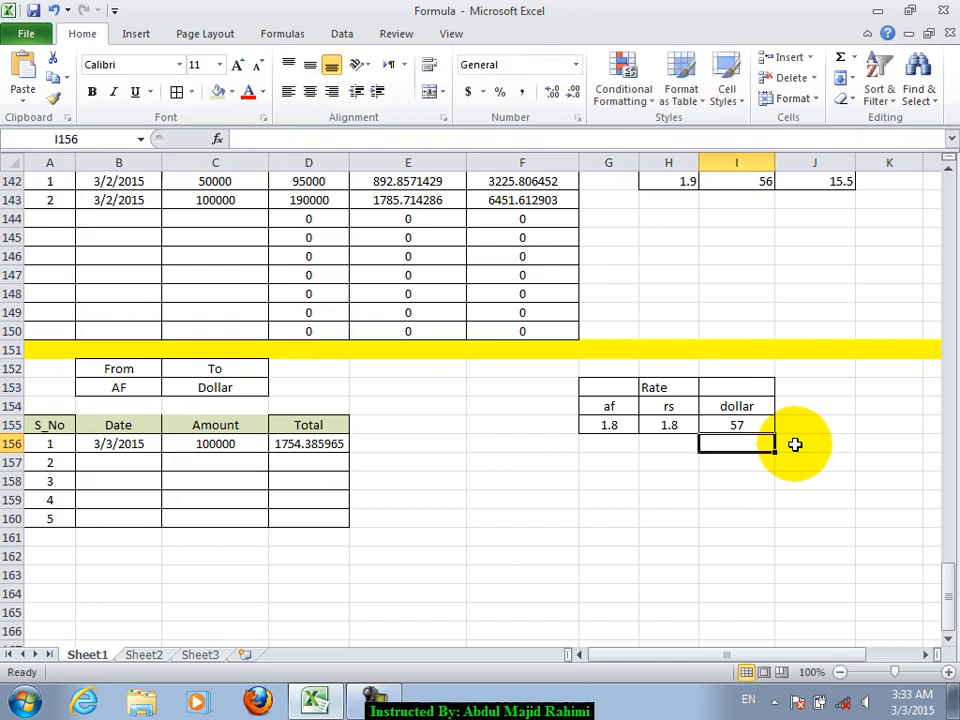
click(308, 442)
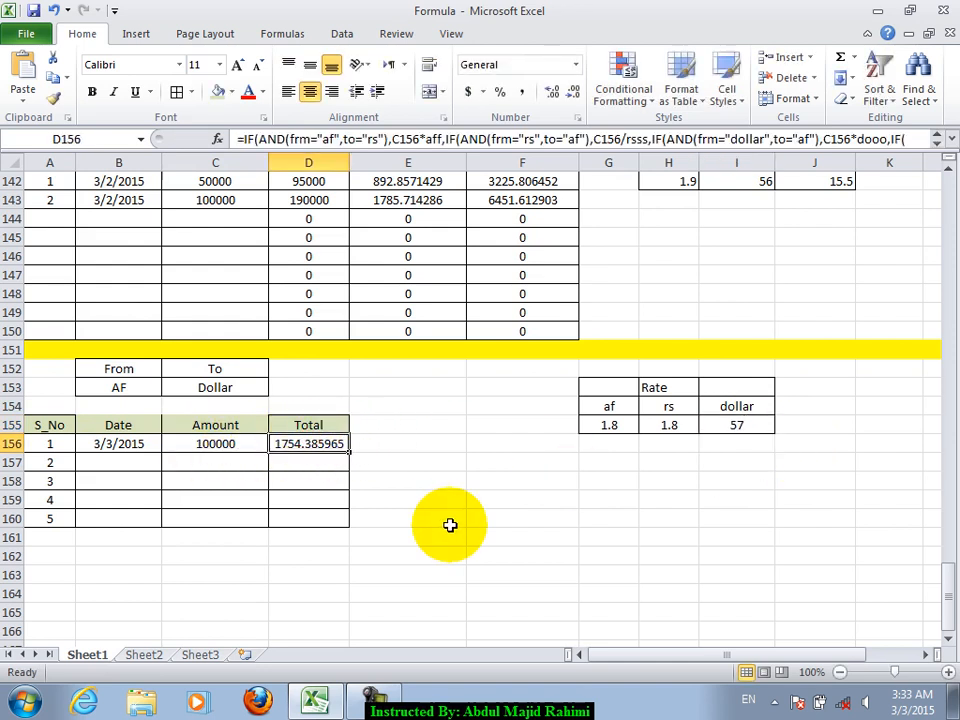
click(251, 442)
click(313, 442)
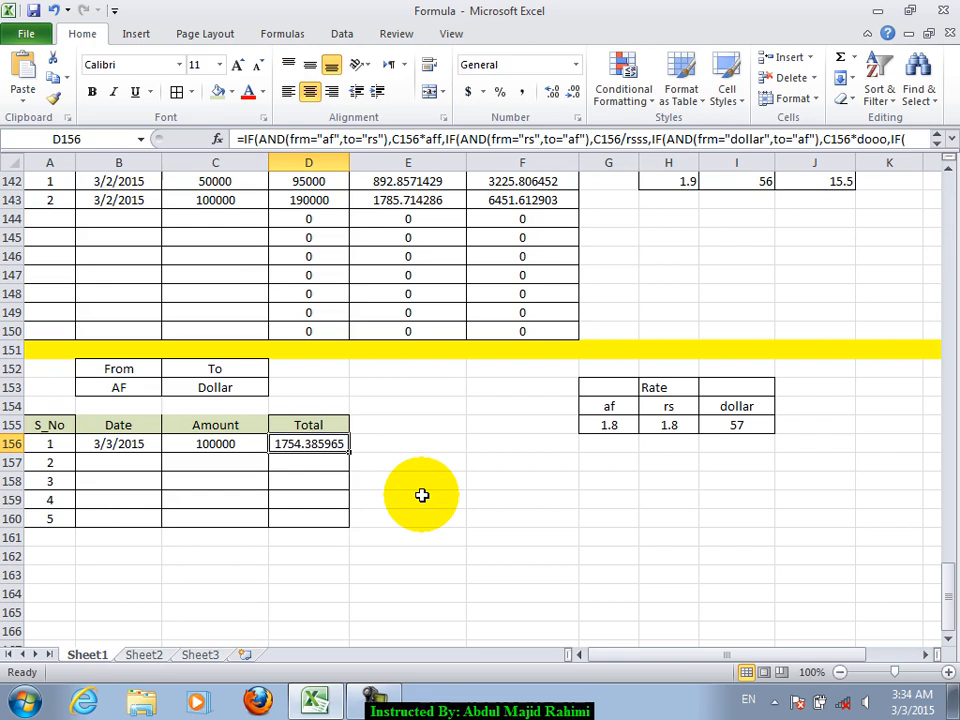
Fill the whole of row 161 below the conversion table with standard yellow as a separator
key(Left)
scroll(30, 506, down, 1)
click(6, 481)
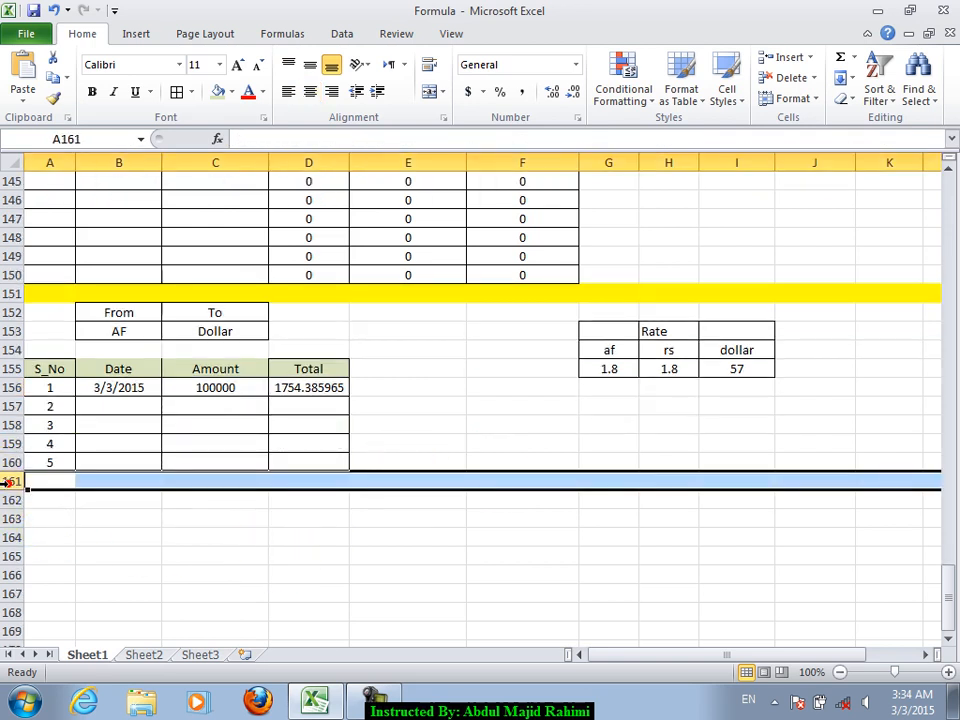
click(231, 91)
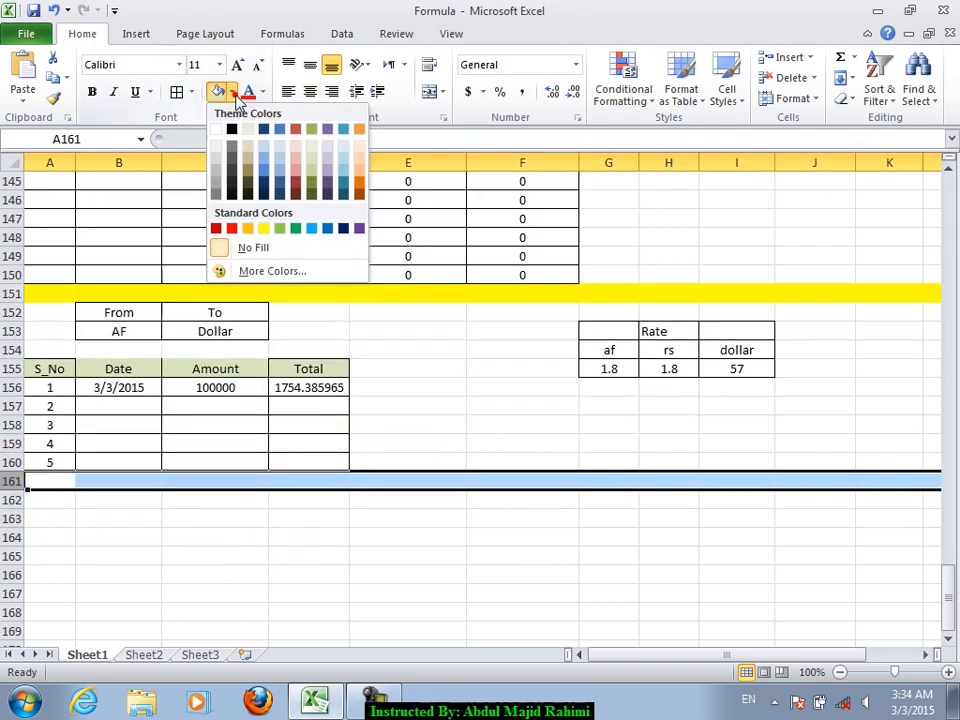
click(264, 227)
click(506, 553)
Enter the heading "To Give Salary with Related Classes" in F163 for the new exercise
scroll(506, 551, down, 2)
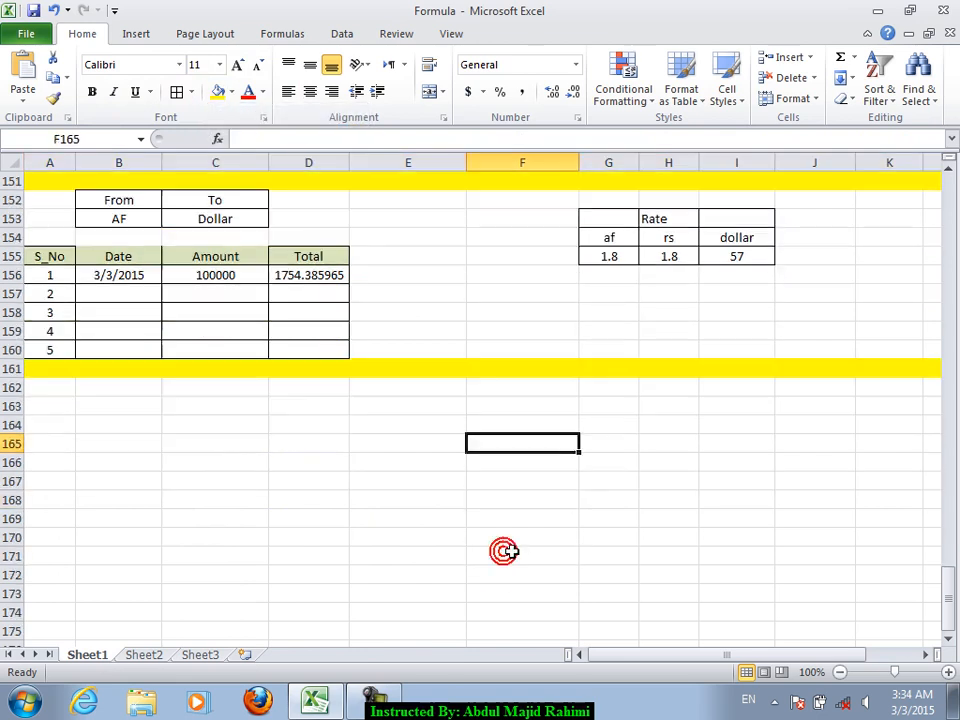
click(515, 408)
text(To)
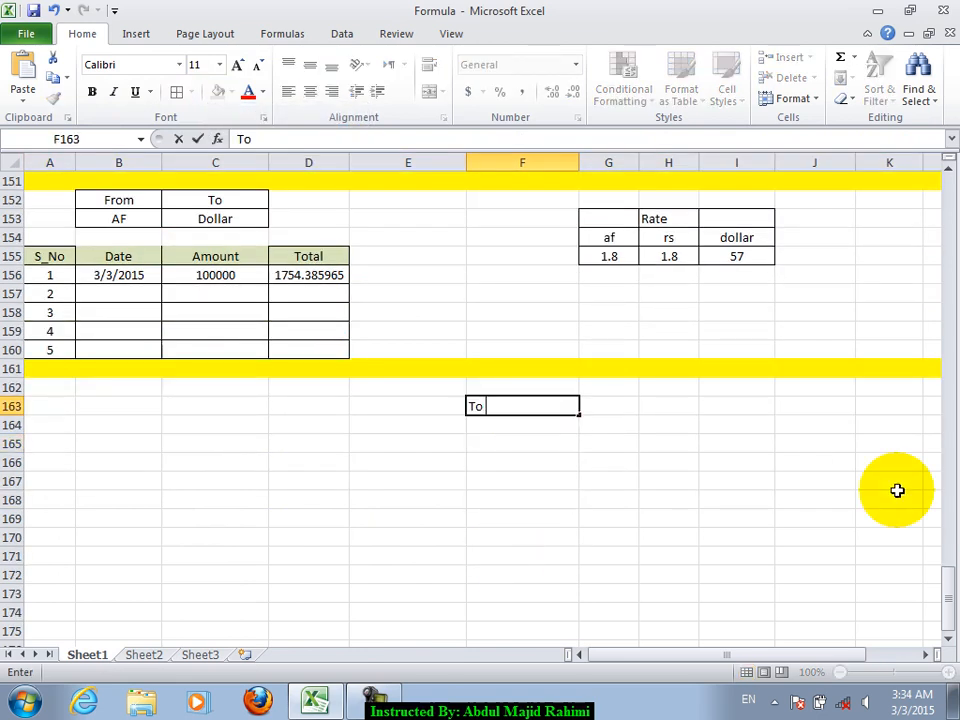
text( Give Sa)
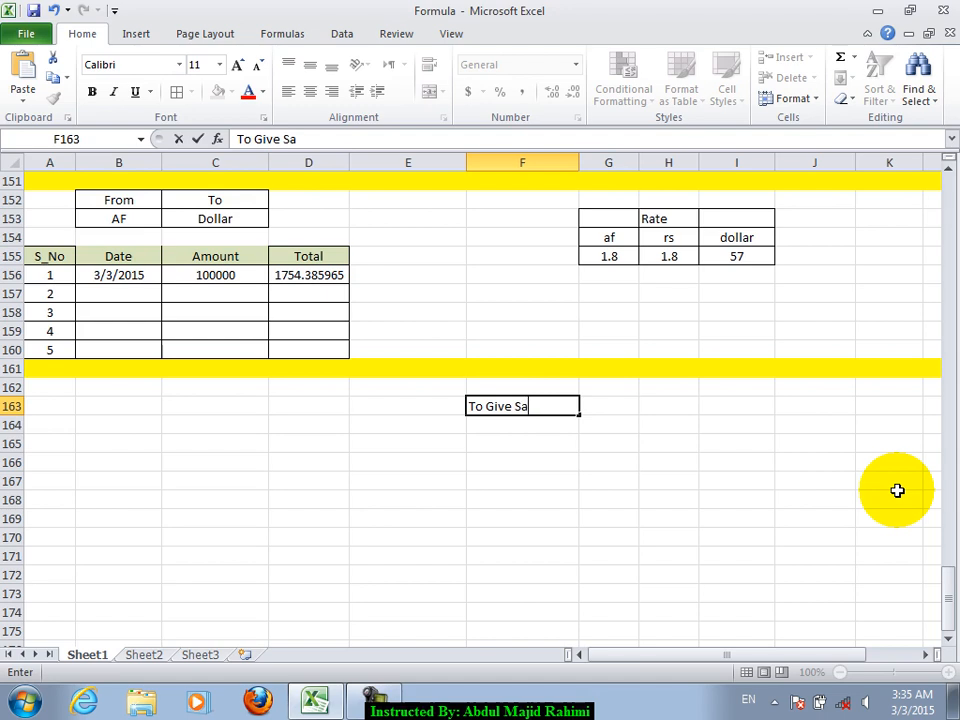
text(lary with)
text( Related)
text( Claees)
key(BackSpace)
key(BackSpace)
key(BackSpace)
text(sse)
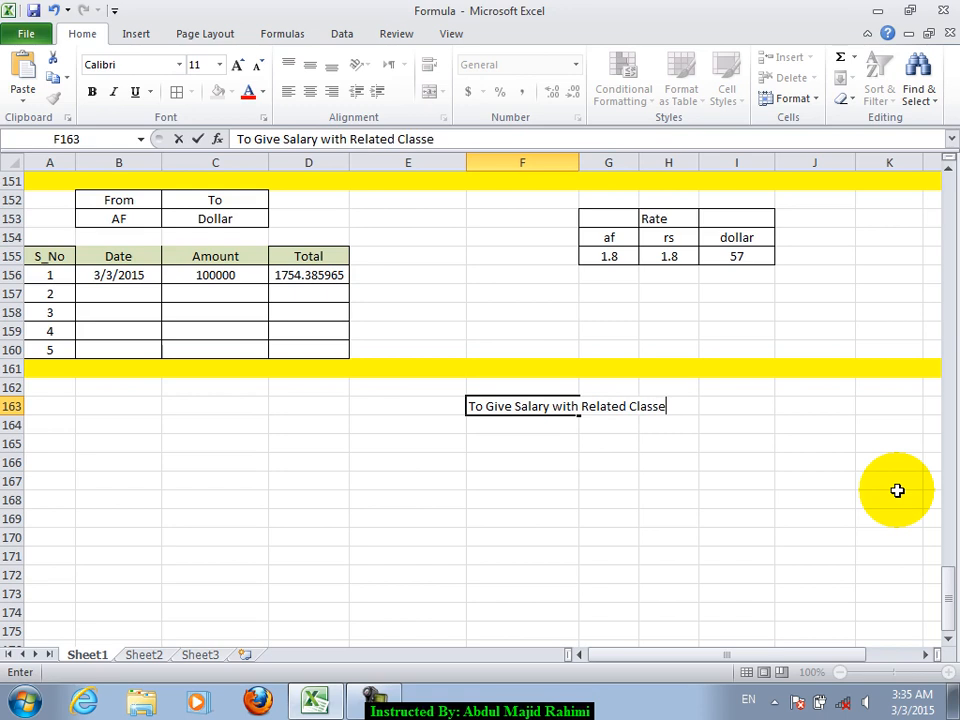
text(s)
key(Return)
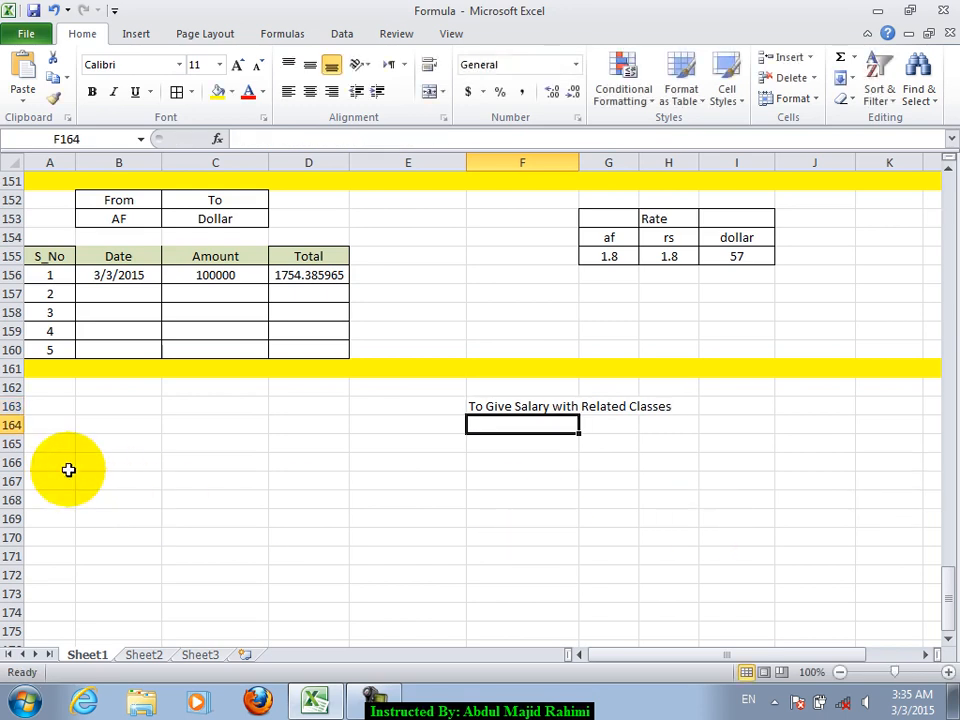
Enter the class label L1 in D163
click(50, 443)
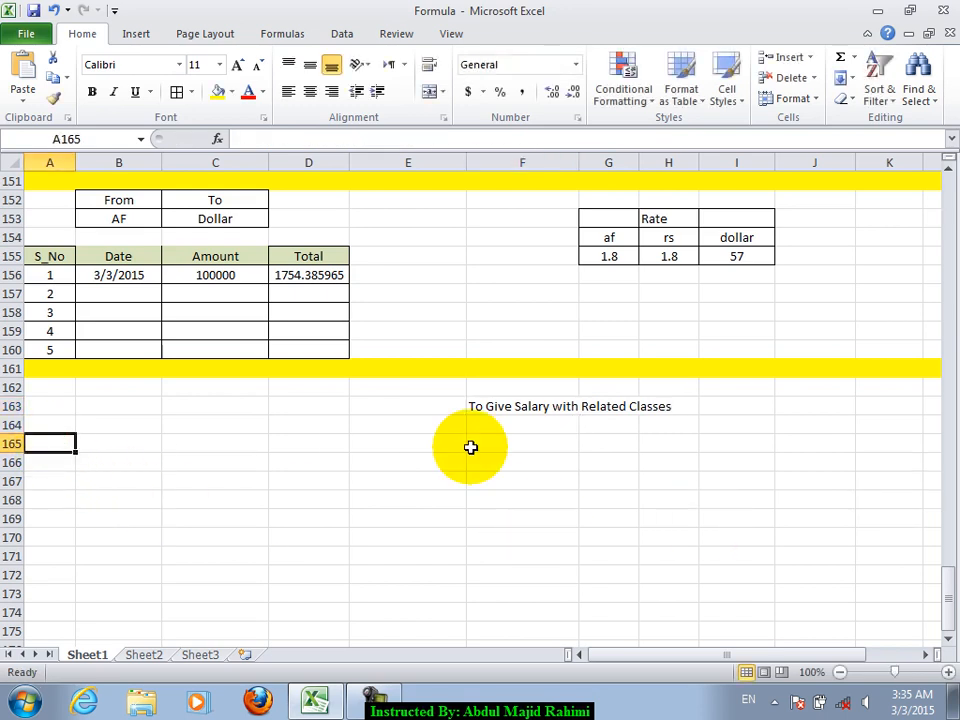
scroll(470, 447, down, 1)
click(284, 344)
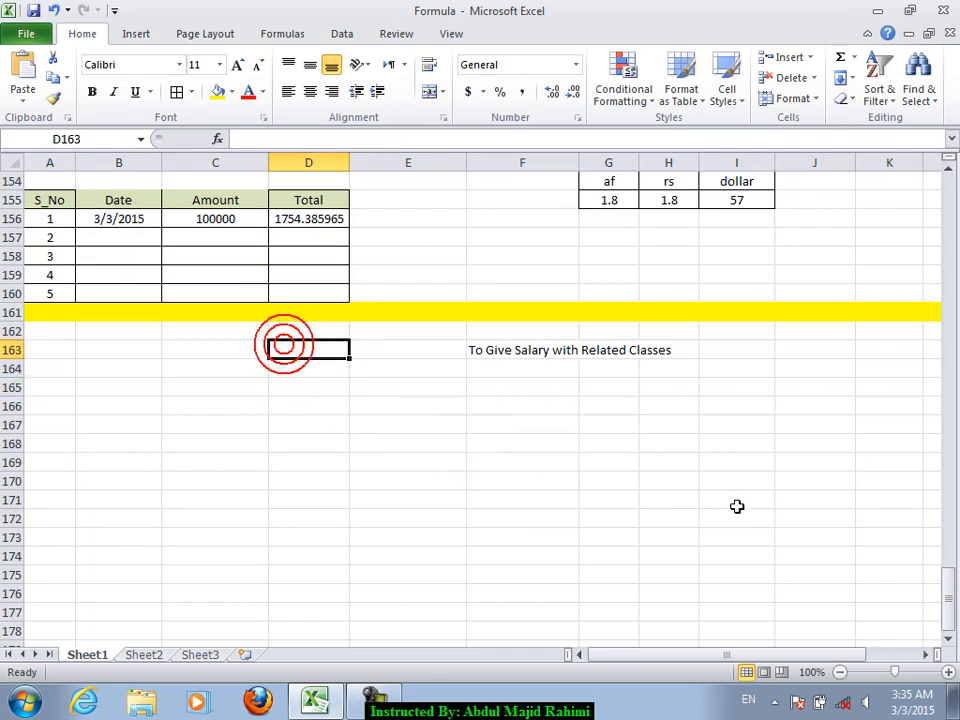
text(L1)
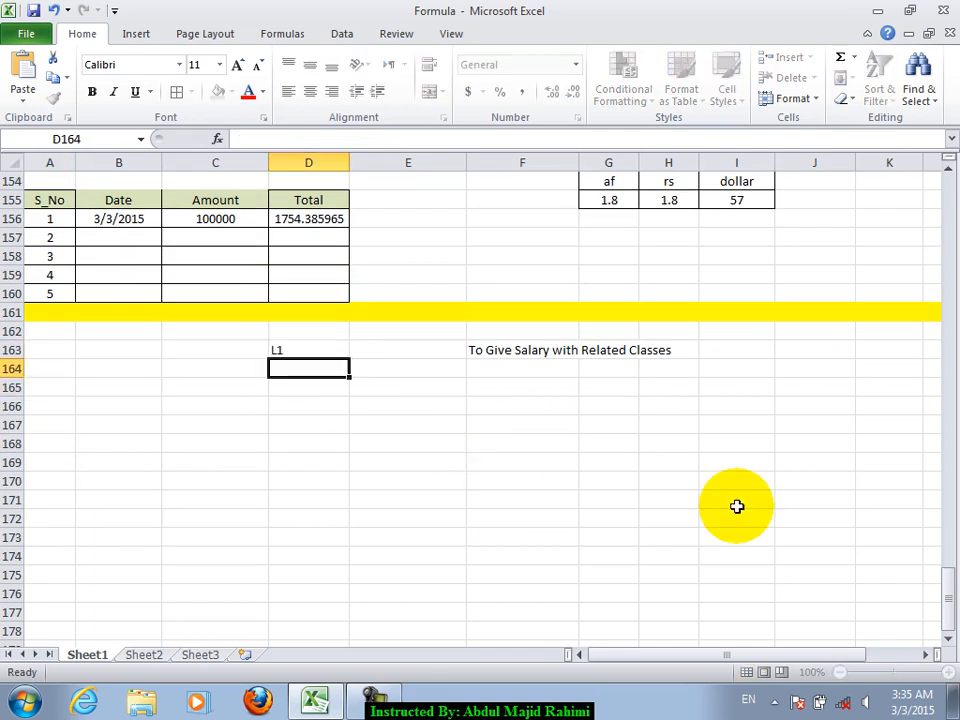
Continue the class list below L1 with L2, L3 and L4 in D164:D166, and put the rate 20 in D167
key(Return)
text(L2)
key(Return)
text(L3)
key(Return)
text(L4)
key(Return)
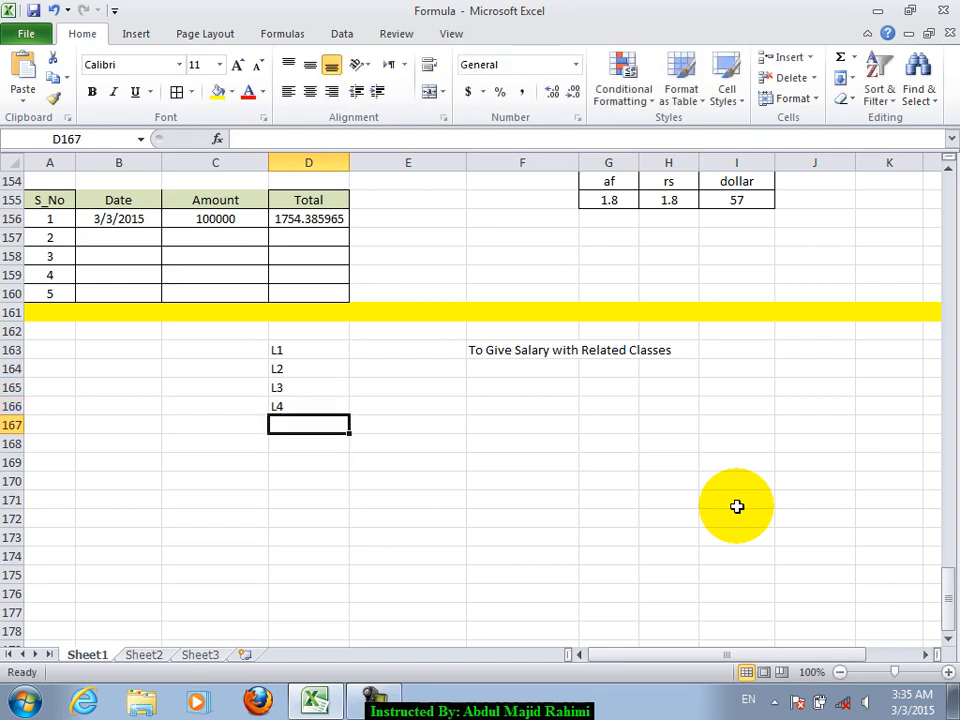
text(20)
key(Return)
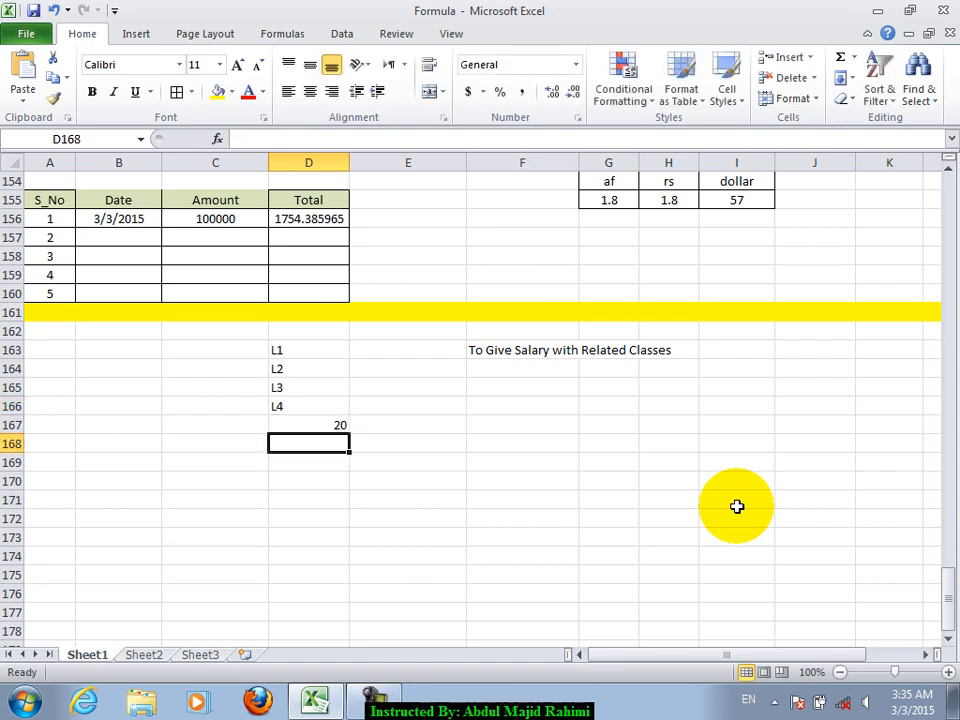
Enter the class label Intensive in C164 and its rate 30 in C165
key(Up)
key(Up)
key(Up)
key(Up)
key(Left)
text(iNTENSIVE)
key(Return)
text(30)
key(Return)
List the classes ADV1, ADV2 and ADV3 in C167:C169 and put their rate 40 in C170
key(Return)
text(ADV1)
key(Return)
text(ADV2)
key(Return)
text(ADV)
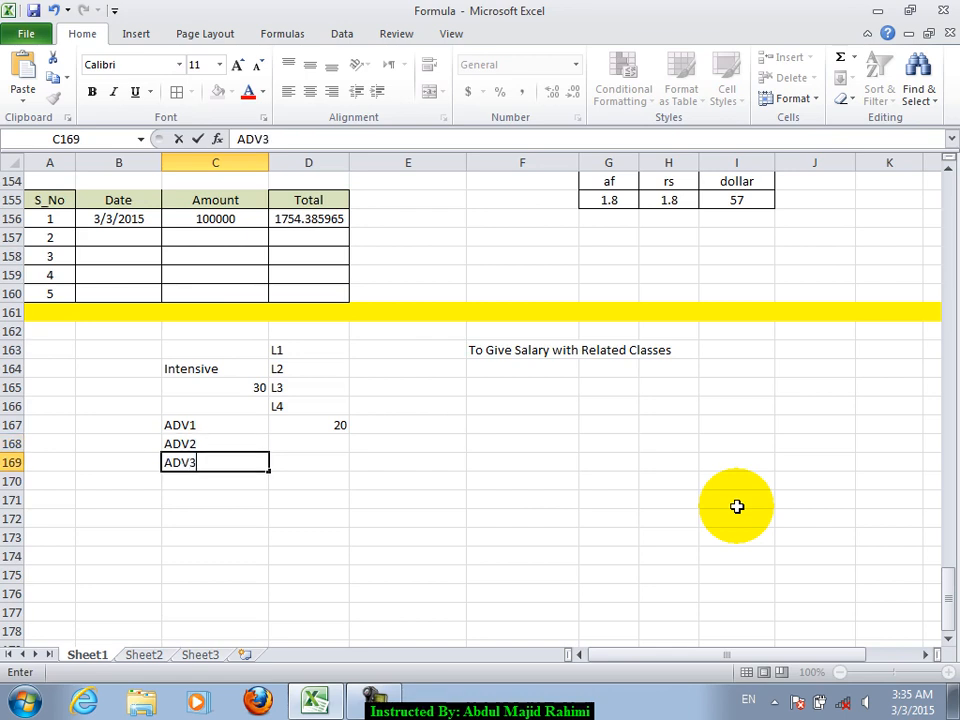
text(3)
key(Return)
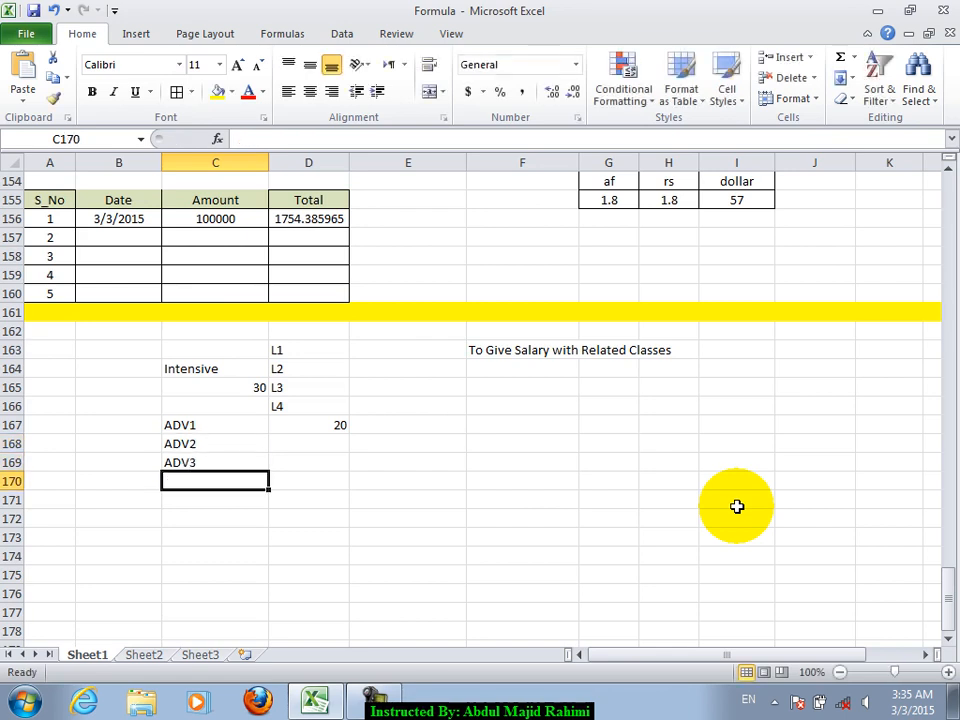
text(40)
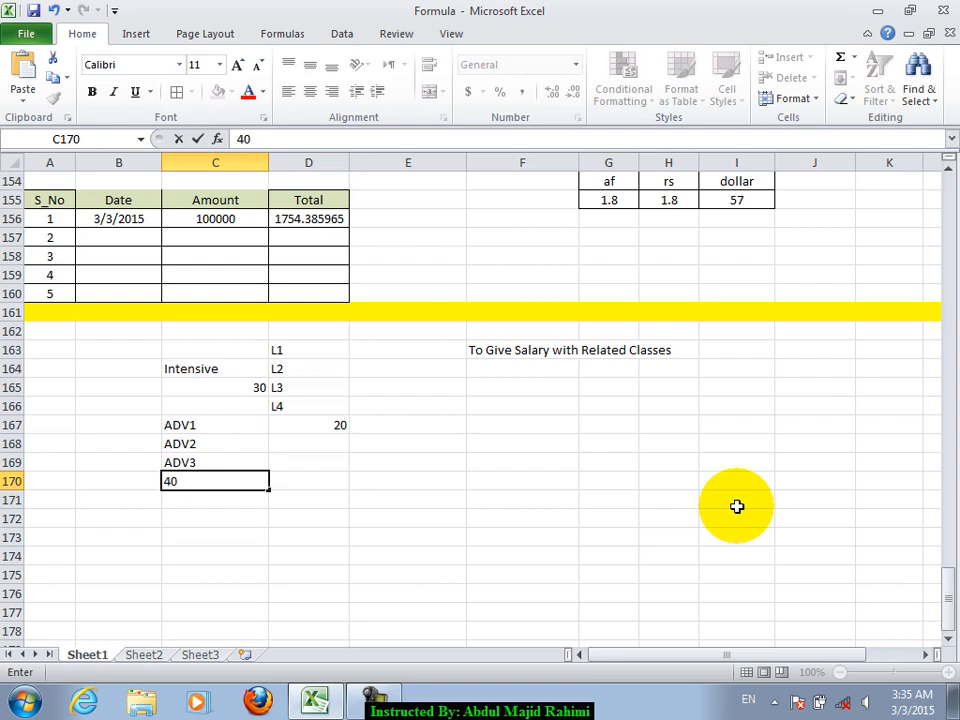
key(Return)
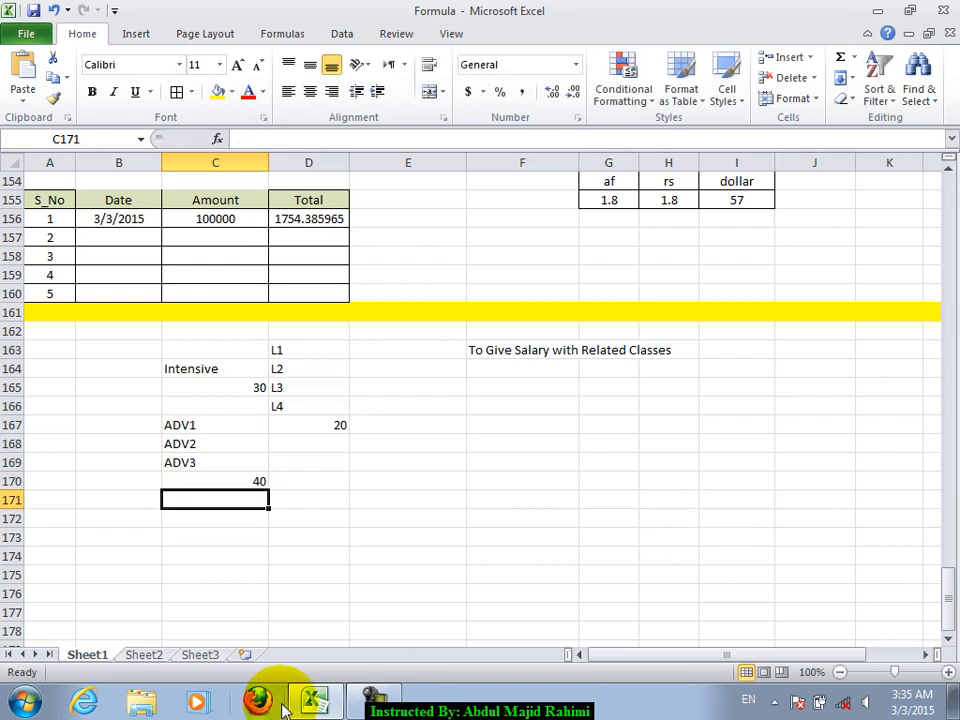
Clear all the class labels and rates from C163:D171
click(287, 355)
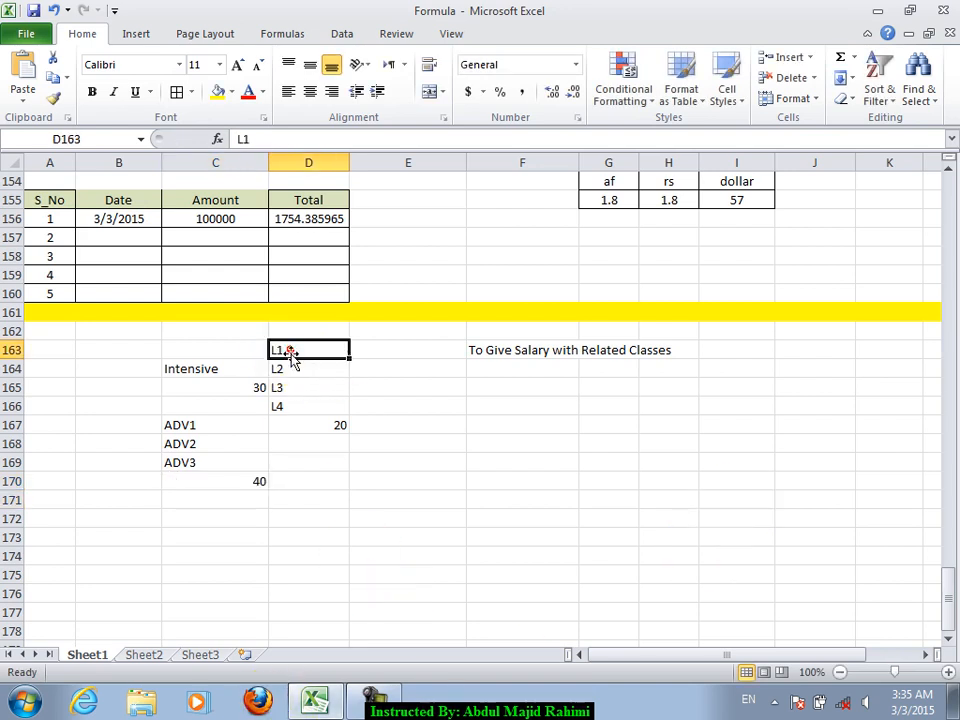
drag(212, 357, 345, 499)
key(Delete)
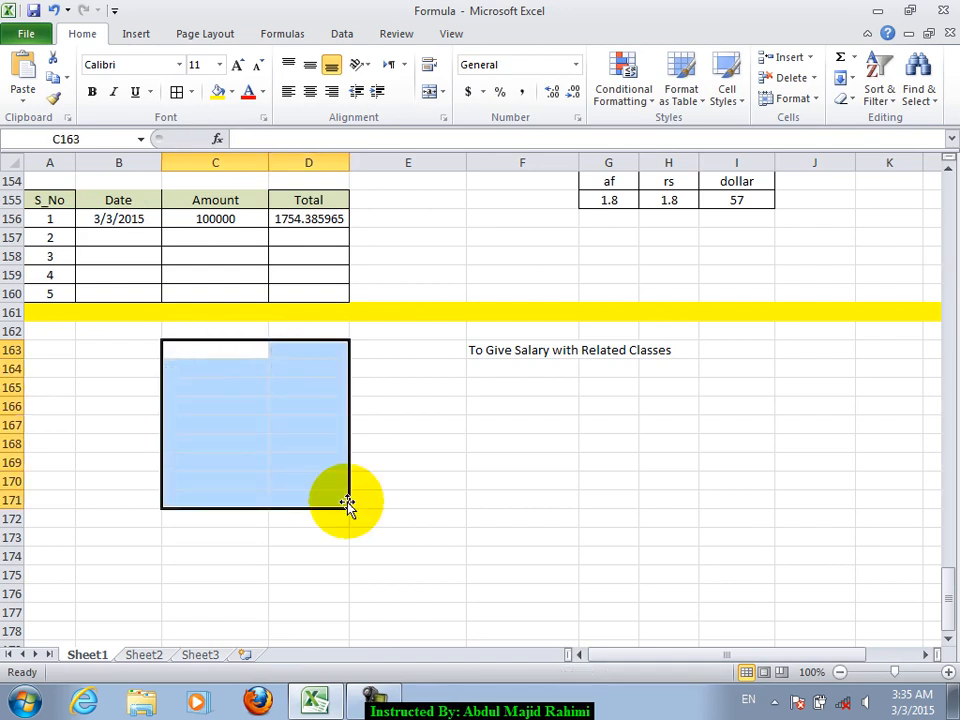
Enter the note "Or" in D164
click(287, 372)
text(Or)
key(Return)
key(Up)
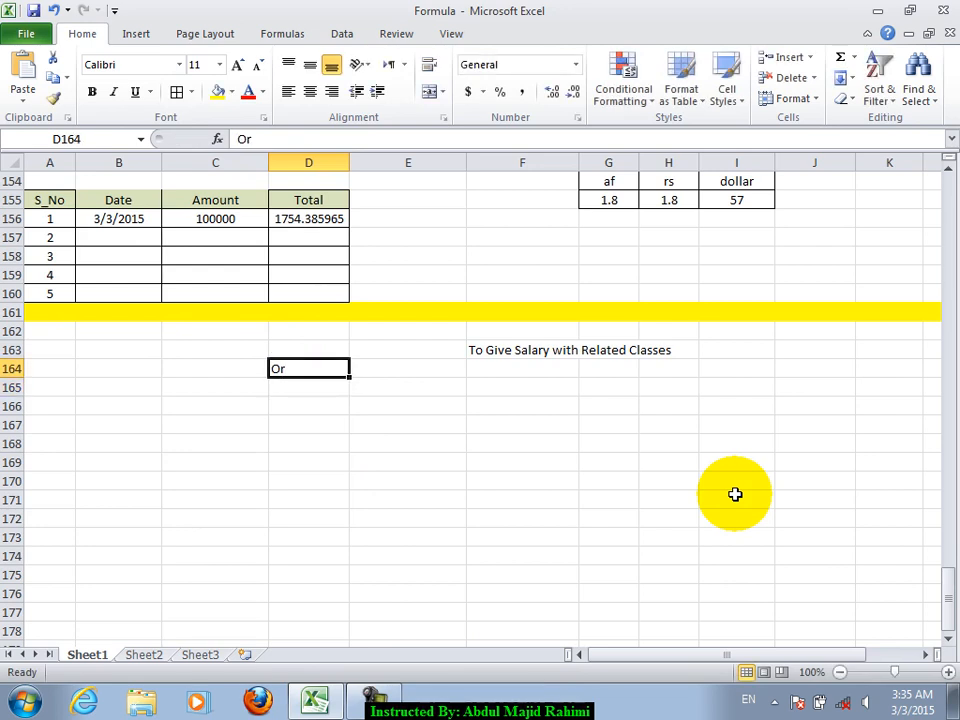
Set both the From and To currencies of the conversion table to AF to test the Total
scroll(403, 257, up, 3)
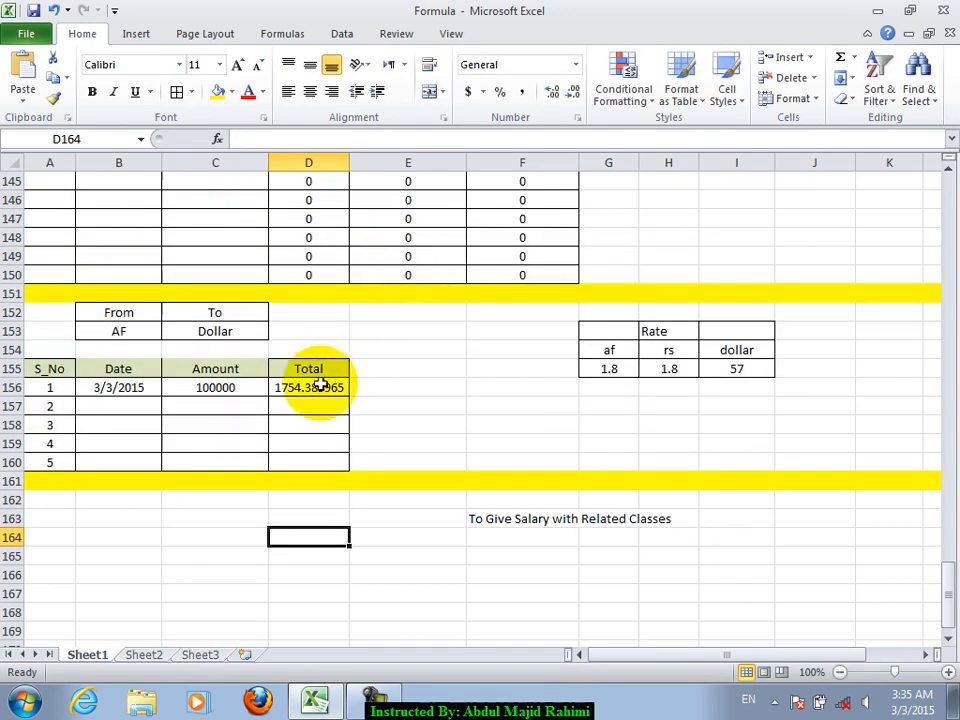
click(152, 331)
click(169, 331)
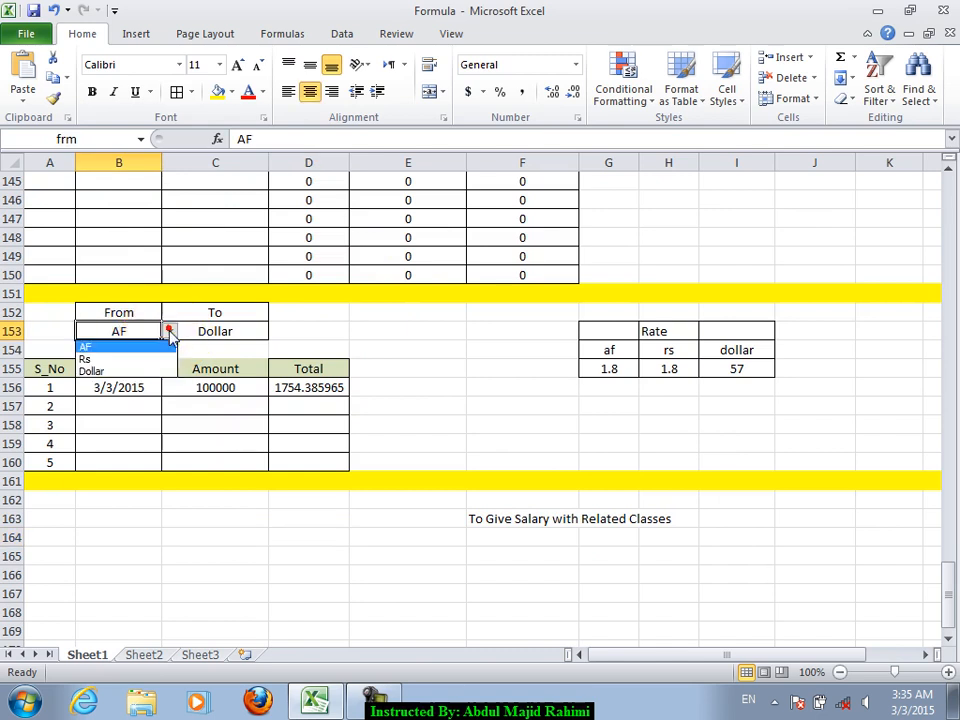
click(129, 346)
click(215, 331)
click(276, 331)
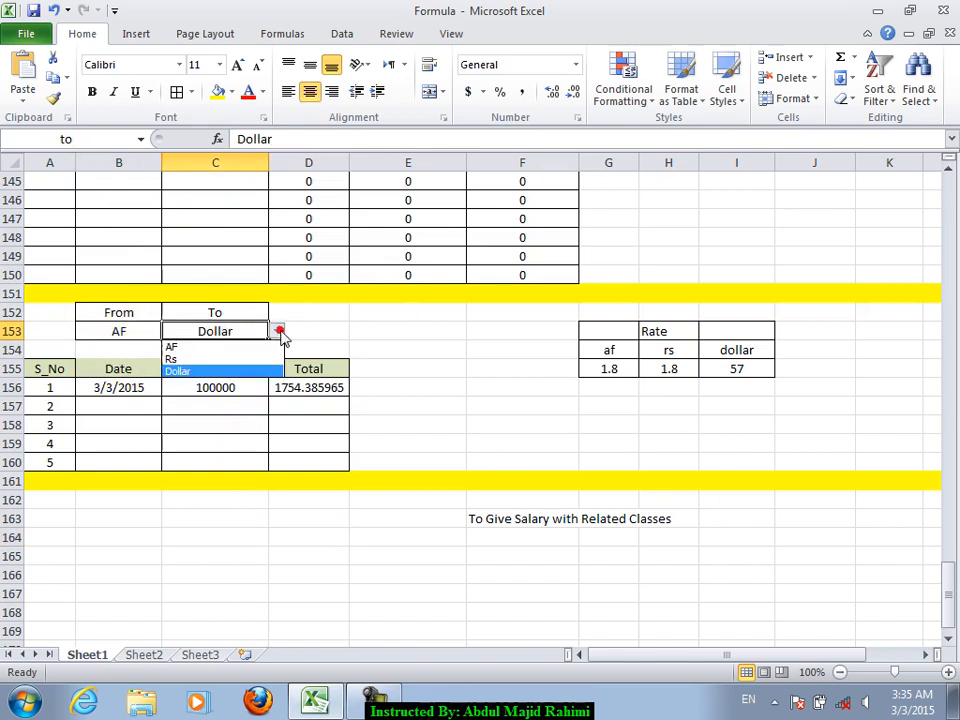
click(206, 346)
click(109, 332)
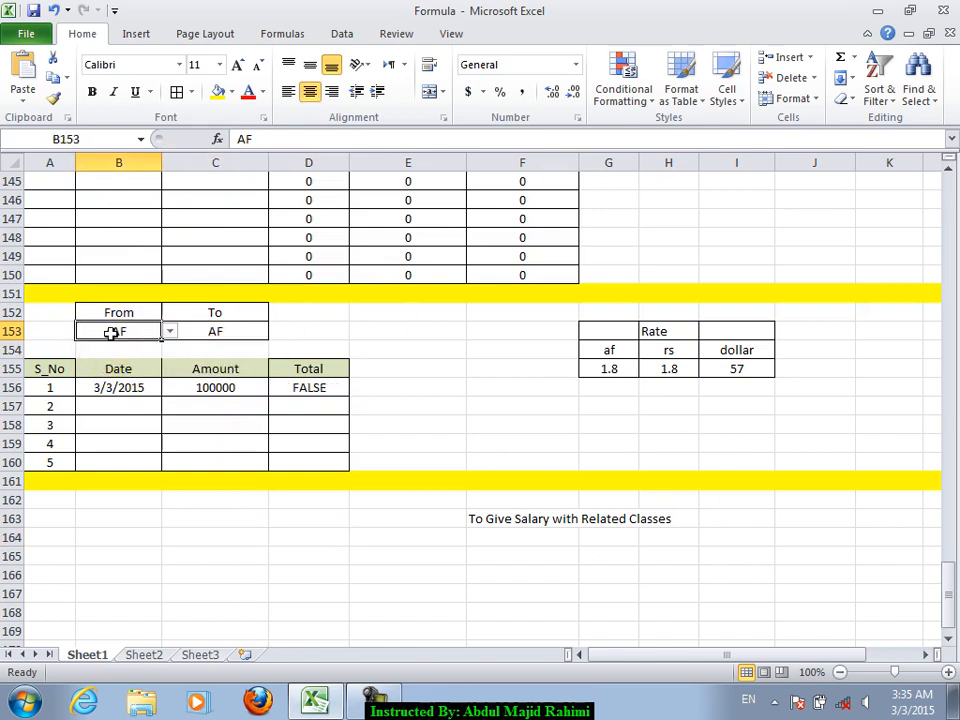
click(215, 331)
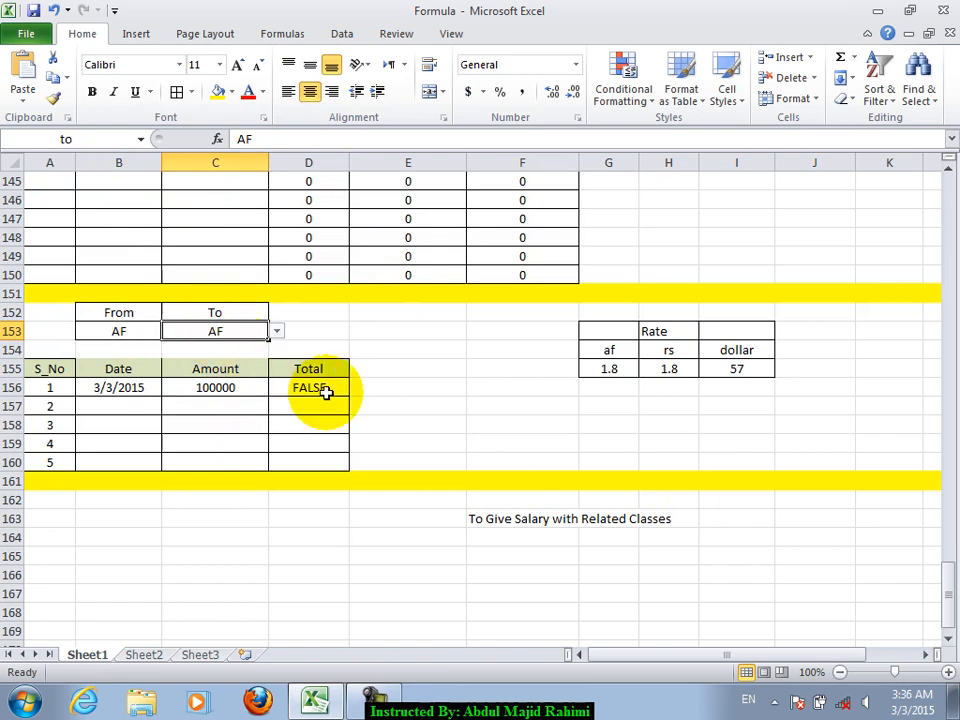
Set the To currency in C153 to Rs and compare it with the From currency
click(277, 332)
click(203, 358)
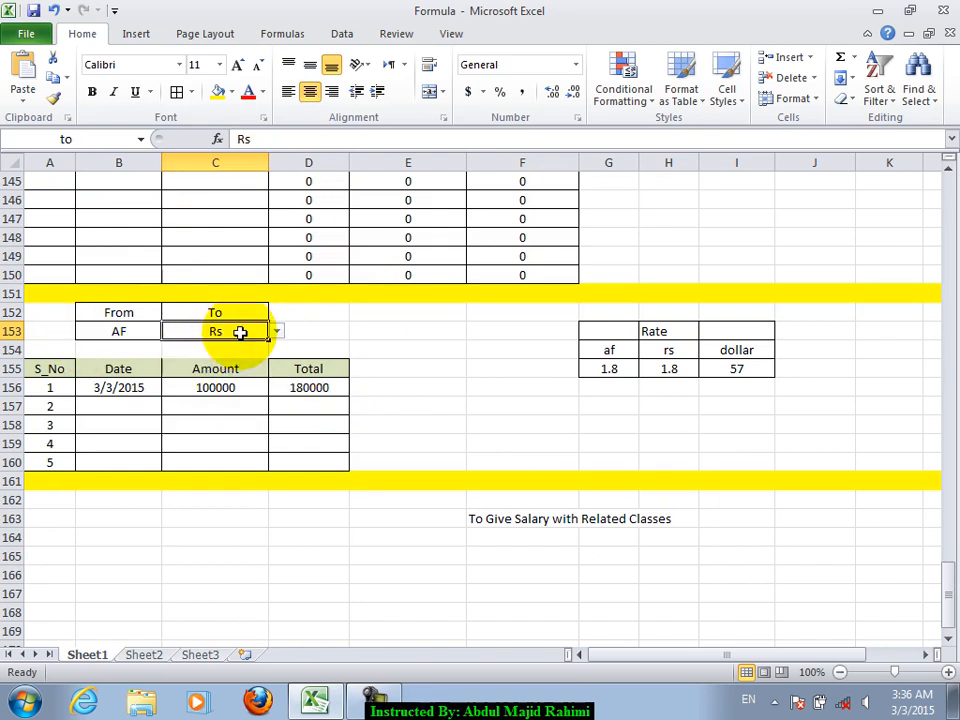
click(139, 330)
click(229, 331)
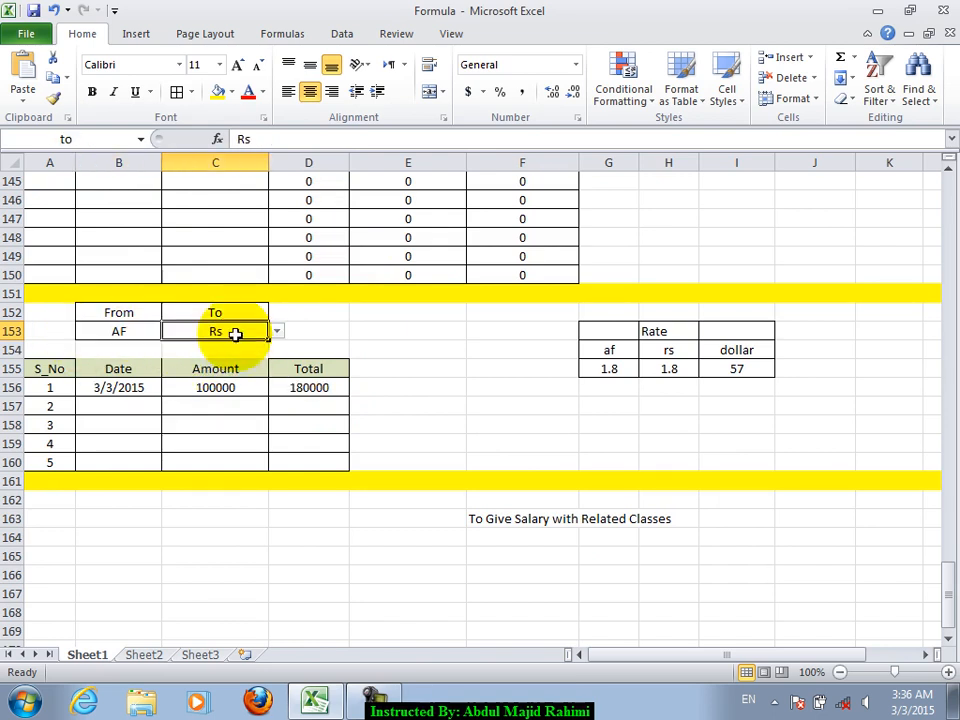
Enter the header S_No in A165 to start the salary table
scroll(476, 549, down, 4)
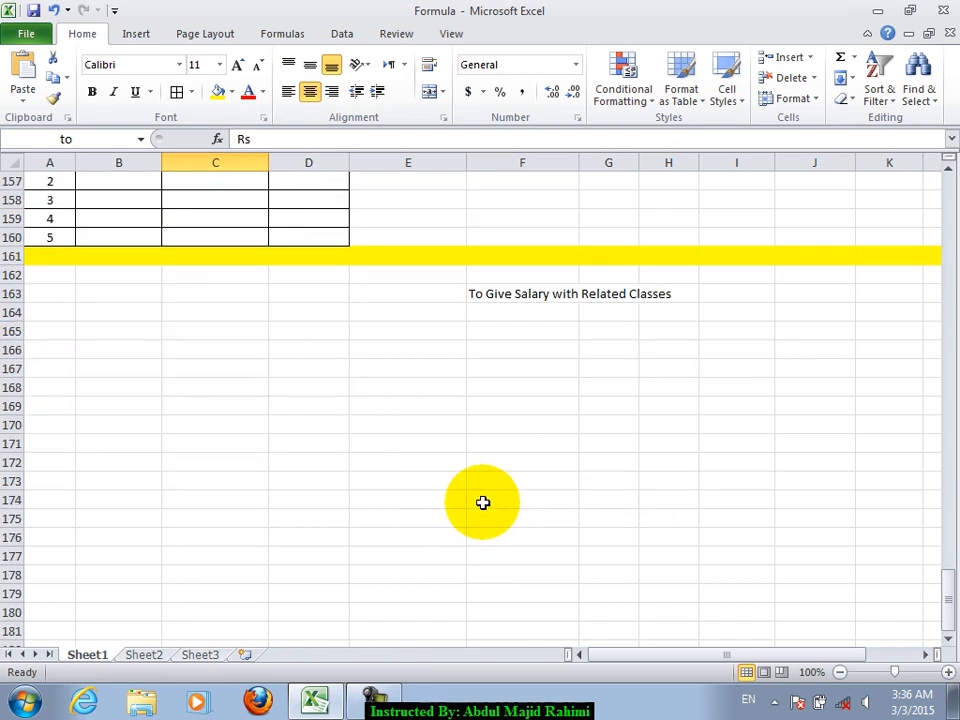
click(50, 310)
key(Return)
text(S_No)
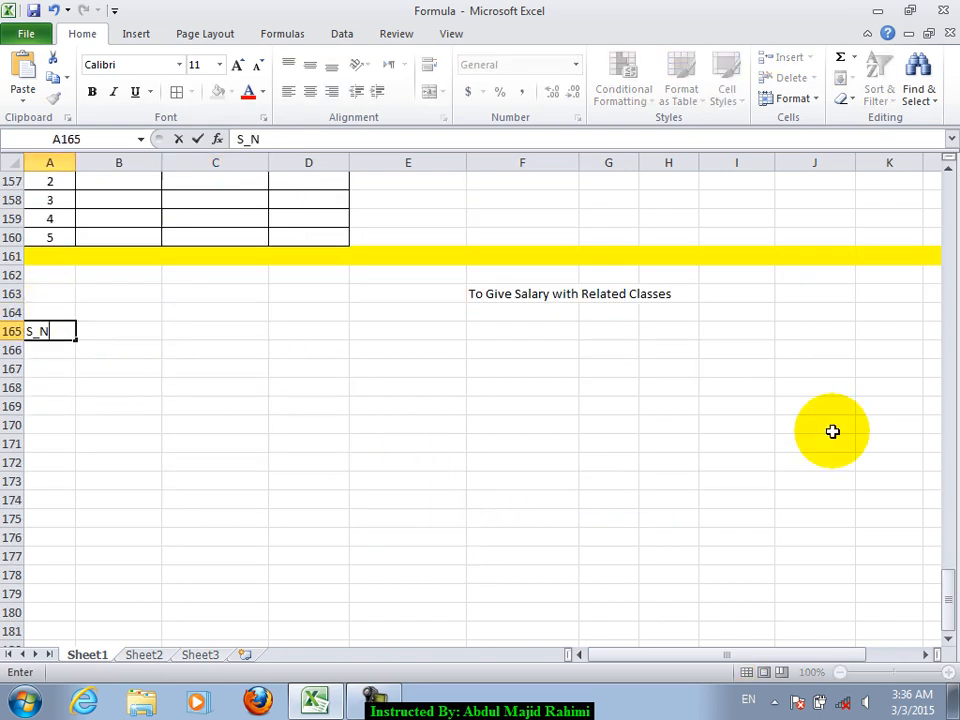
key(Return)
Enter the headers Date, T_Name and Class in B165:D165
key(Up)
key(Right)
text(T)
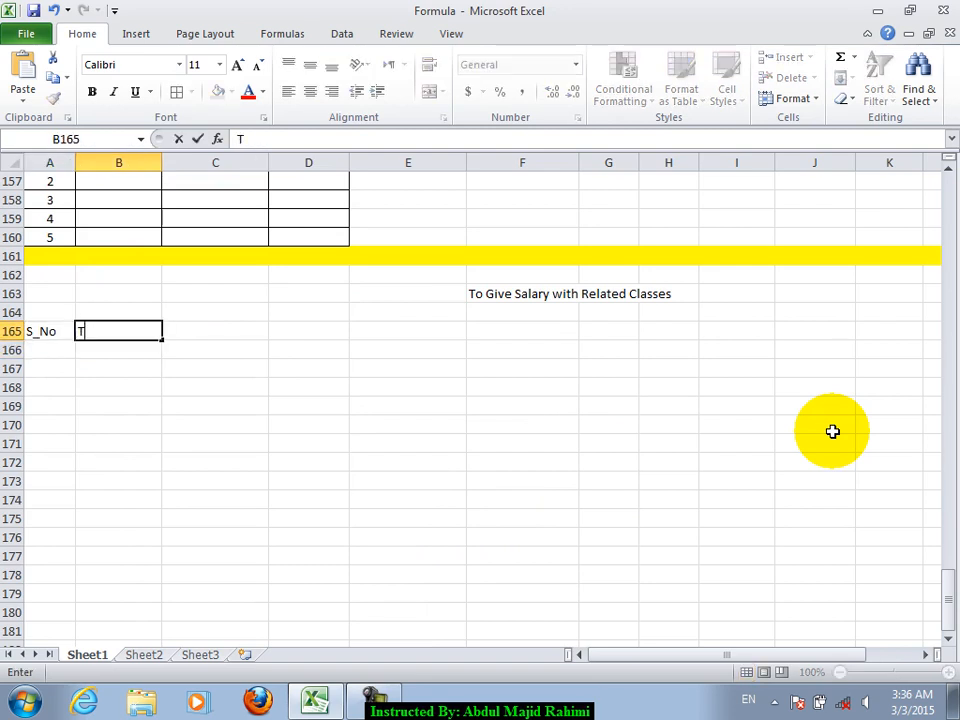
text(ate)
key(Tab)
text(T_Name)
key(Tab)
text(Class)
key(Return)
Enter the headers Income, Per and Total in E165:G165
key(Up)
key(Right)
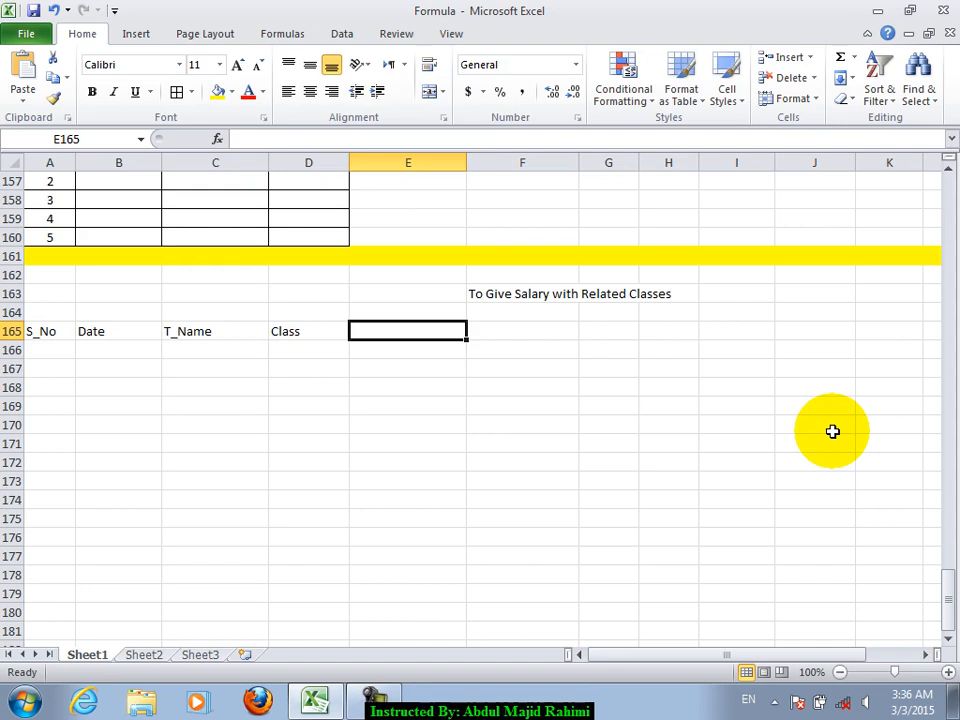
text(IN)
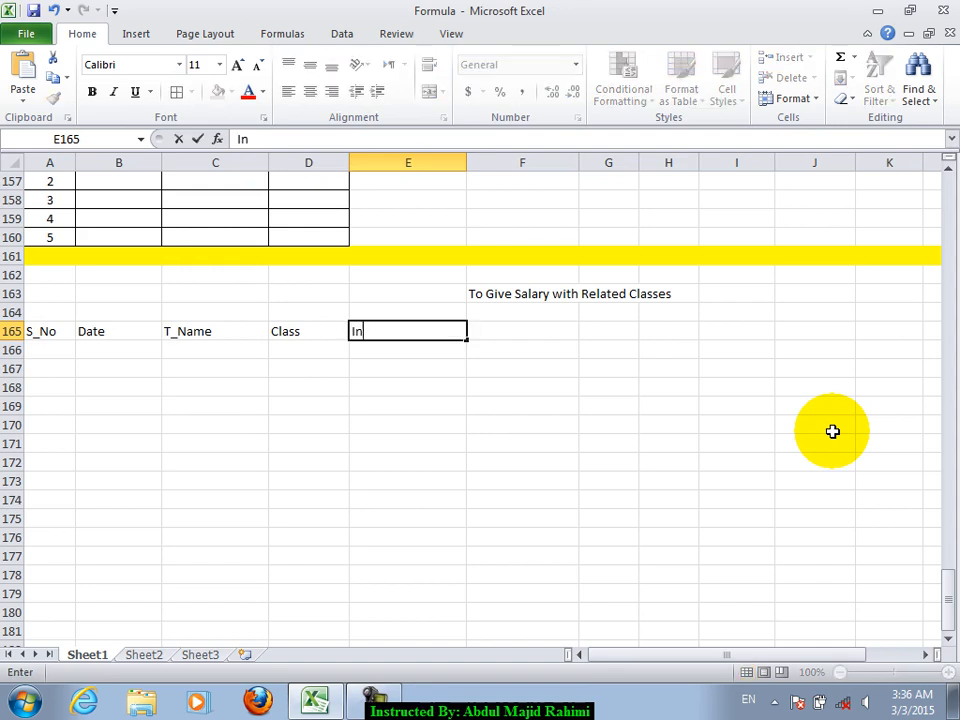
text(ncome)
key(Tab)
text(Per)
key(Return)
key(Up)
key(Right)
text(TOtal)
key(Return)
Enter the headers Paid and Balance in H165:I165, correcting any misspelling
key(Up)
key(Right)
text(N)
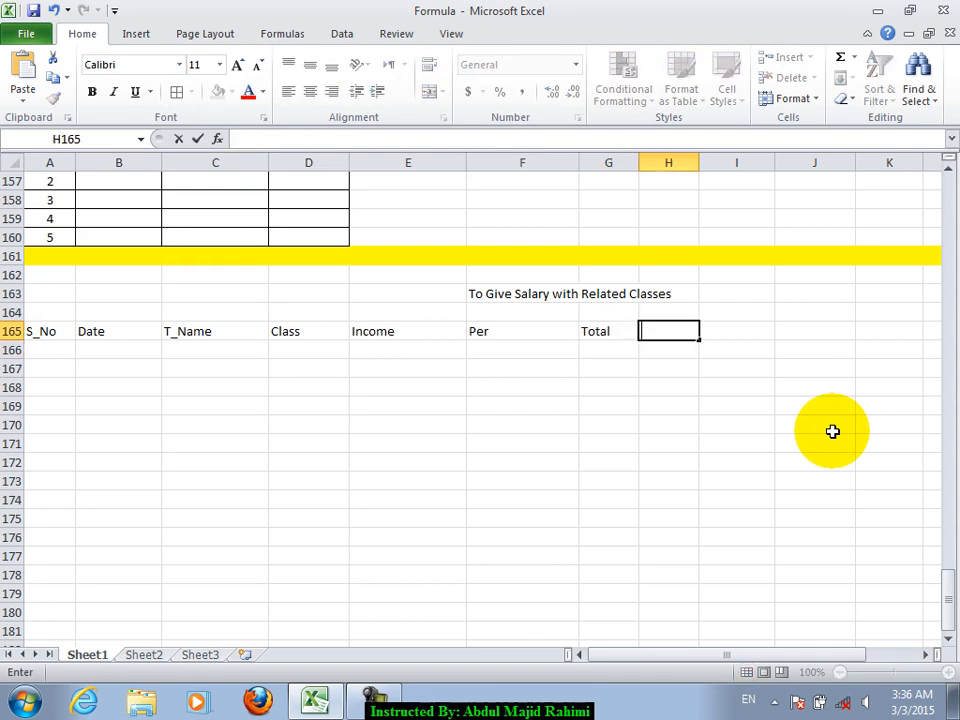
text(aid)
key(Return)
key(Up)
key(Right)
text(Balacne)
key(Return)
key(Up)
key(shift+Left)
key(shift+Left)
key(shift+Left)
key(Right)
key(Left)
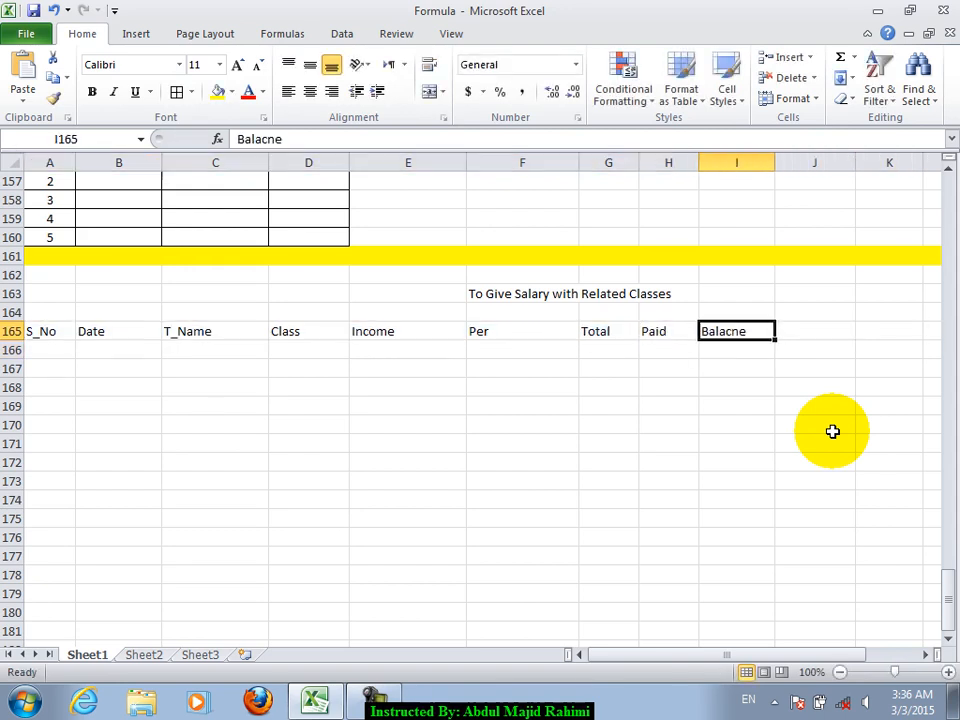
text(Balance)
key(Return)
Center the salary table range A165:I178 and apply all borders to it
key(Up)
key(shift+Left)
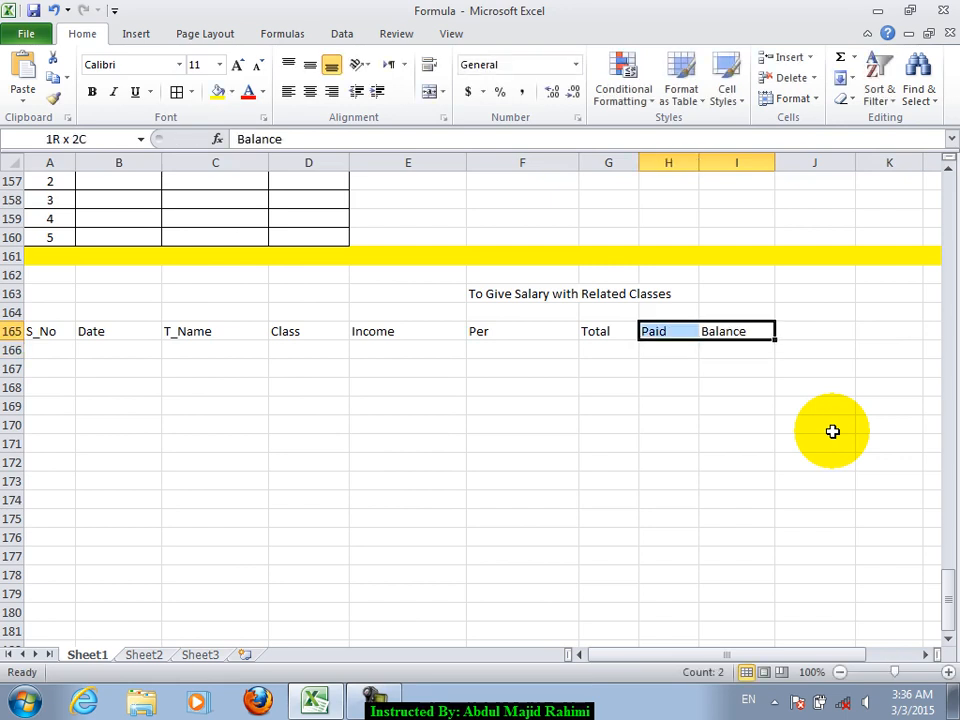
key(shift+Left)
key(shift+Left)
key(shift+Left)
key(shift+Left)
key(shift+Left)
key(shift+Left)
key(shift+Left)
key(shift+Down)
key(shift+Down)
key(shift+Down)
key(shift+Down)
key(shift+Down)
key(shift+Down)
key(shift+Down)
key(shift+Down)
key(shift+Down)
key(shift+Down)
key(shift+Down)
key(shift+Down)
key(shift+Down)
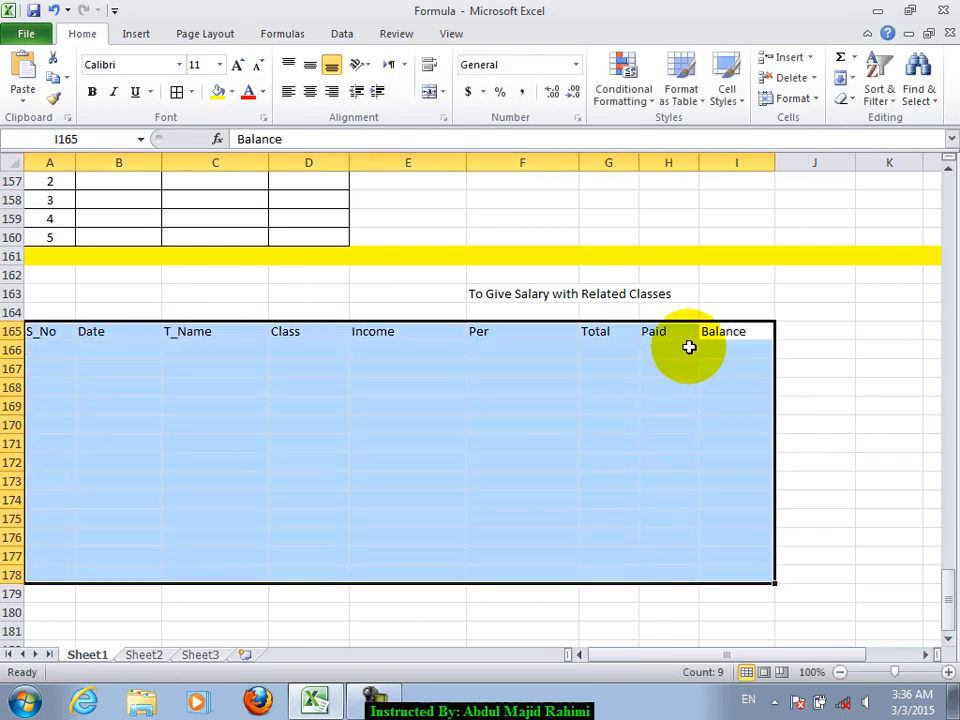
click(310, 92)
click(177, 92)
click(266, 428)
Fill the header row A165:I165 with the light olive green theme color
drag(39, 331, 703, 330)
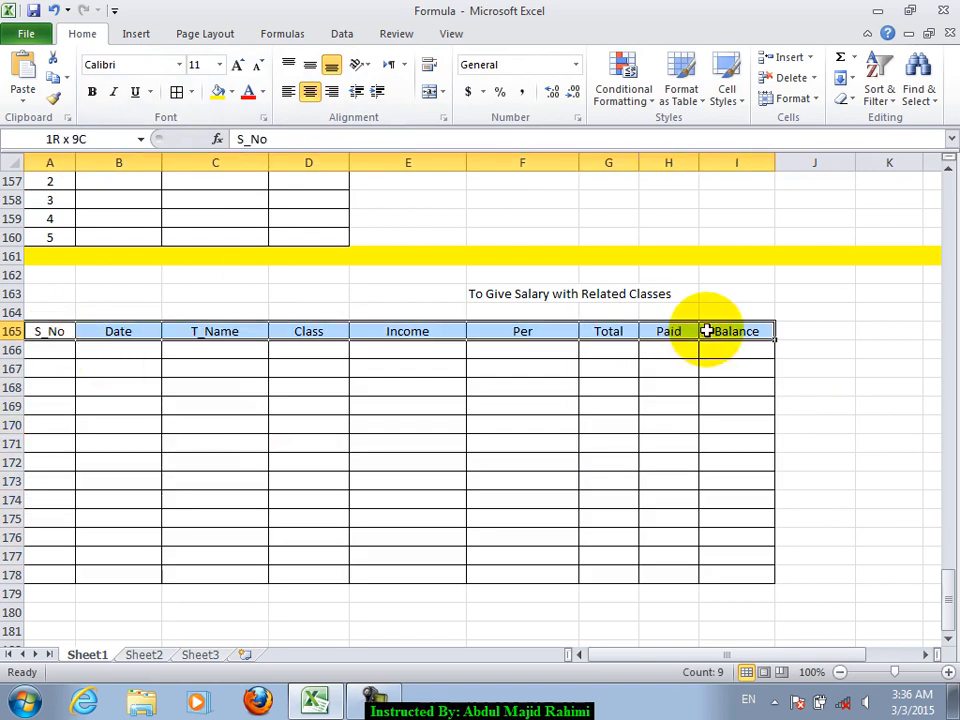
click(231, 92)
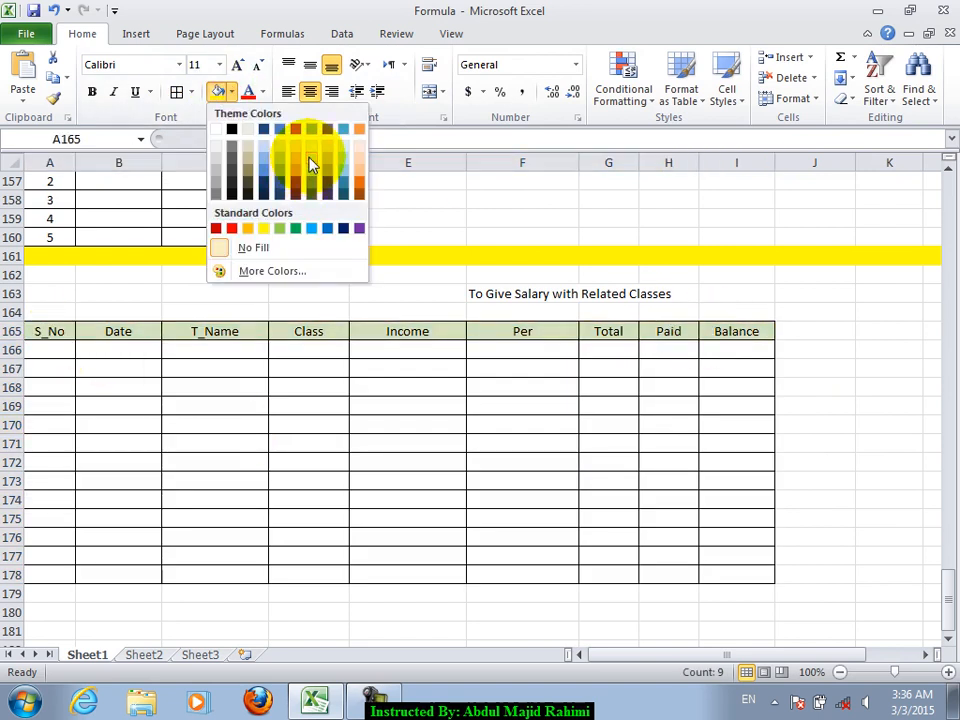
click(311, 165)
click(189, 423)
Number the S_No column from 1 to 13 in A166:A178 as a fill series
click(64, 349)
text(1)
key(ctrl+Return)
drag(74, 358, 90, 576)
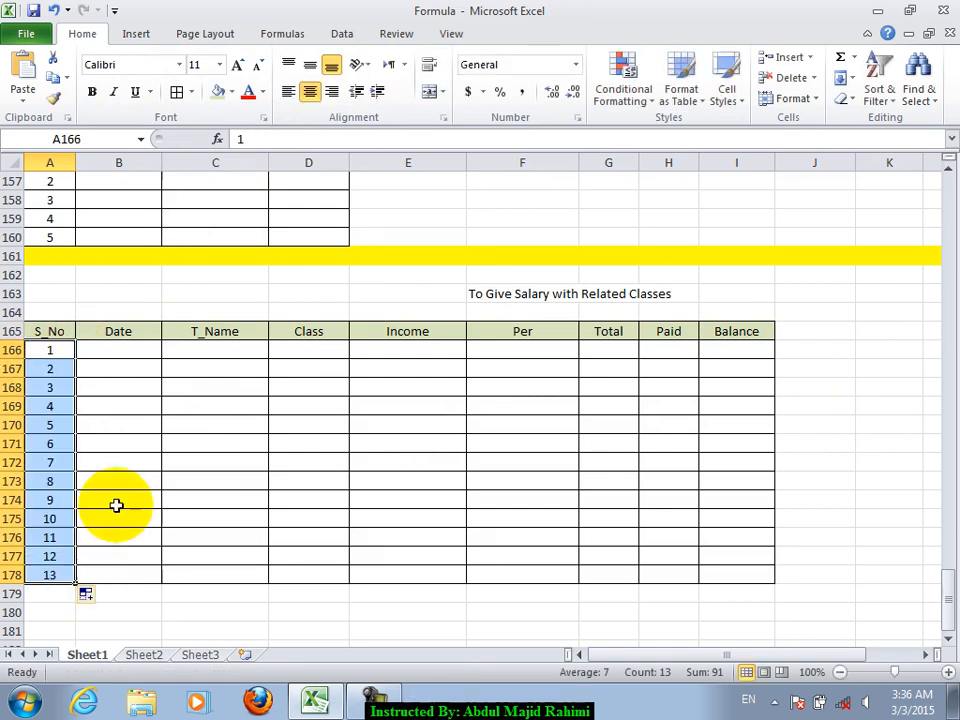
Insert the current date in B166 and enter the teacher's name in C166
click(124, 354)
key(ctrl+semicolon)
key(Right)
text(omer)
key(Return)
Enter the class L2 in D166 and the income 50000 in E166
key(Right)
key(Up)
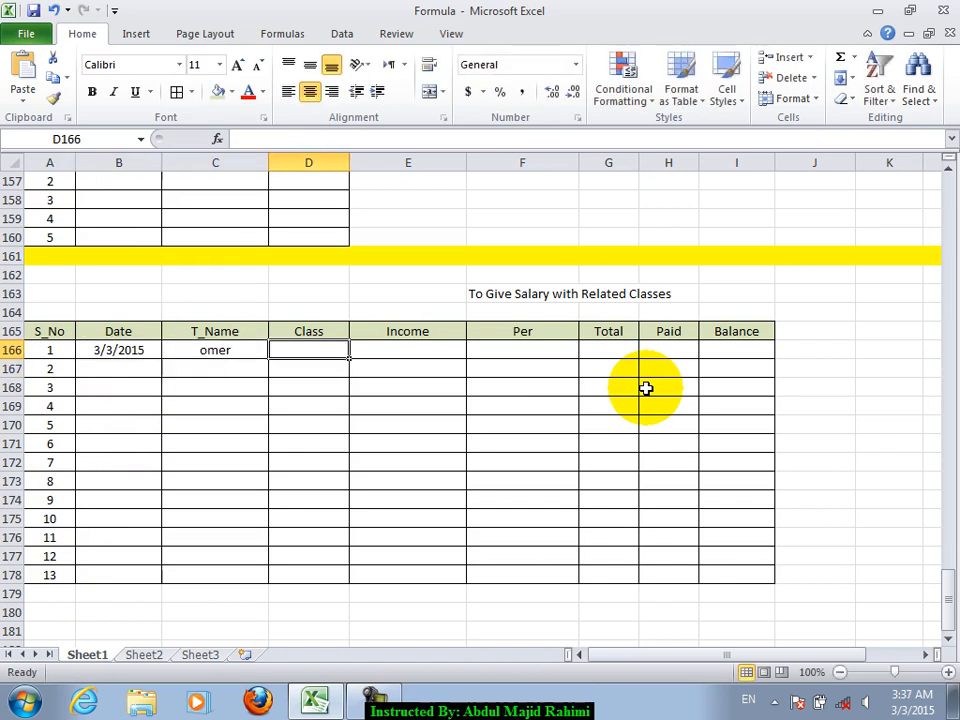
text(L)
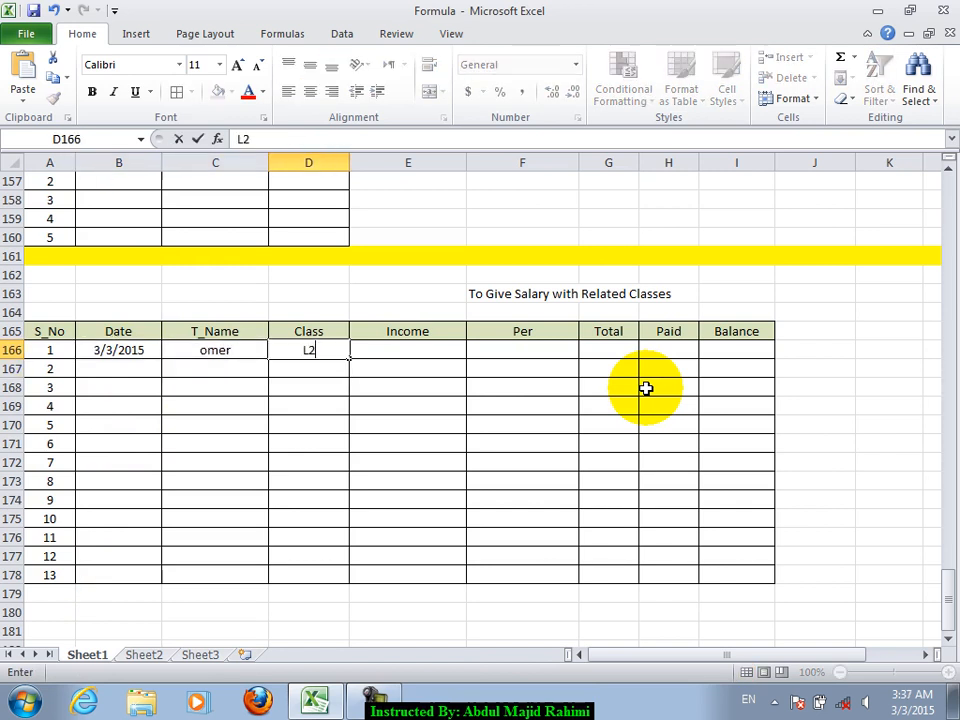
text(2)
key(Right)
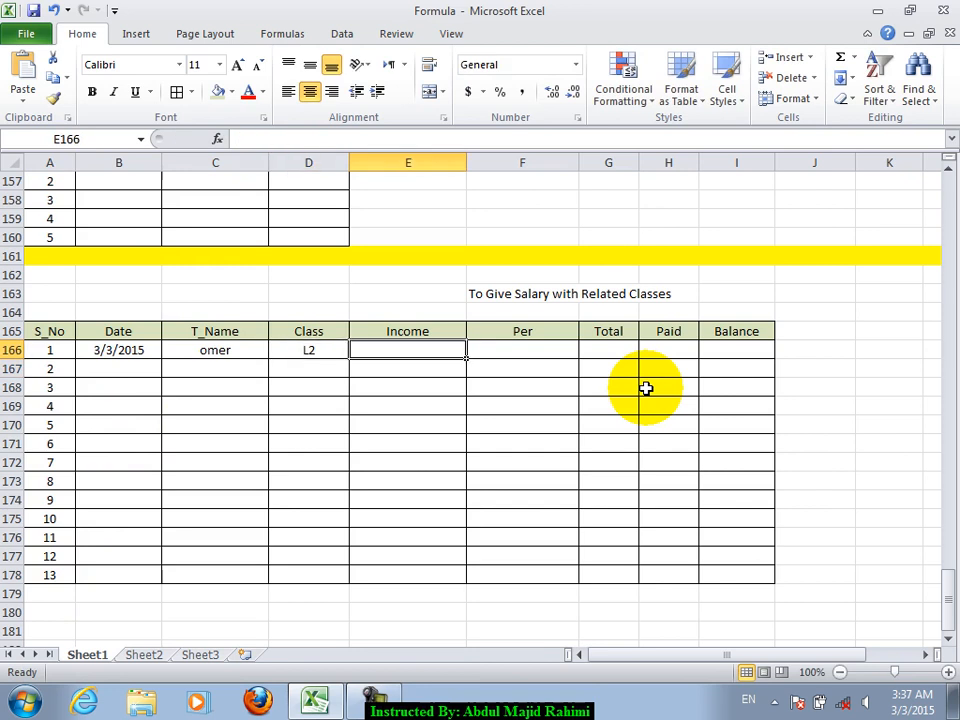
text(50000)
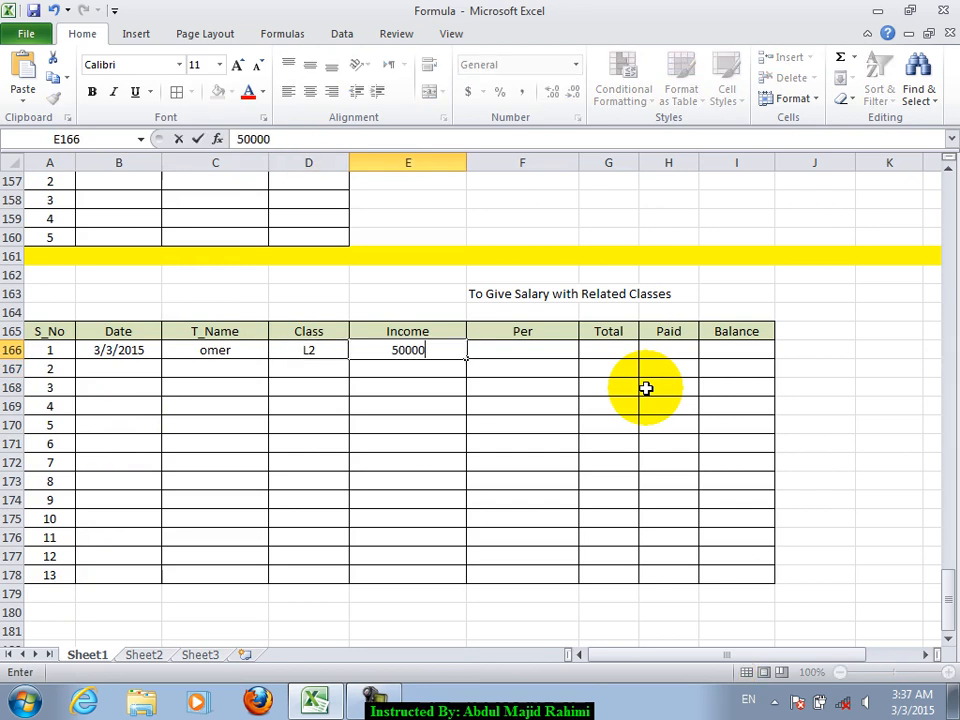
key(Right)
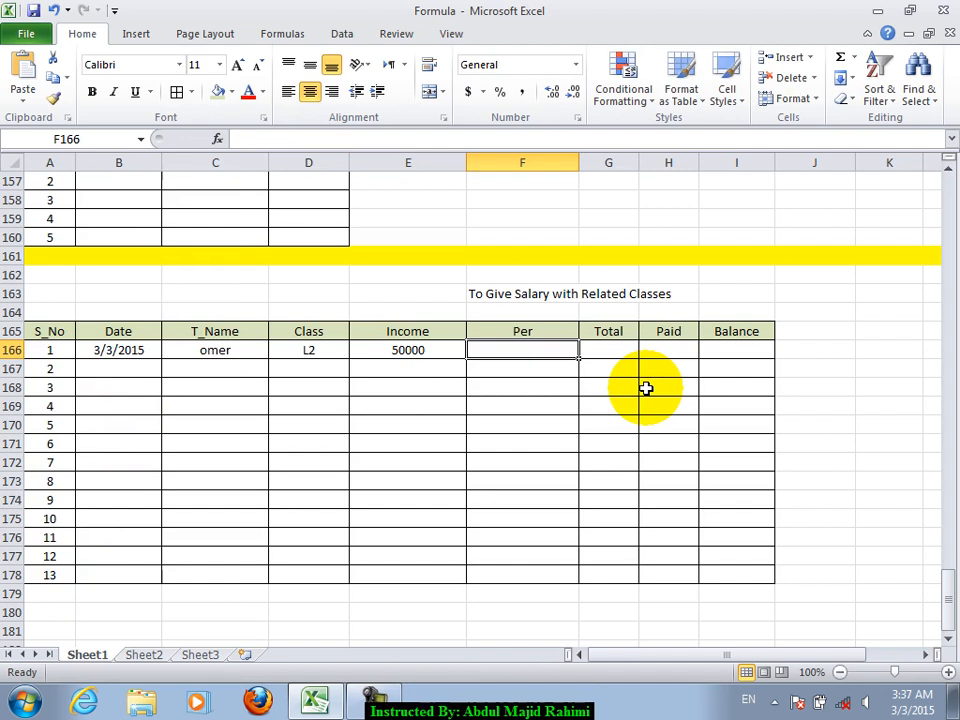
Start an IF formula in F166 with an OR test whose first condition is D166:D178="L1"
text(=if)
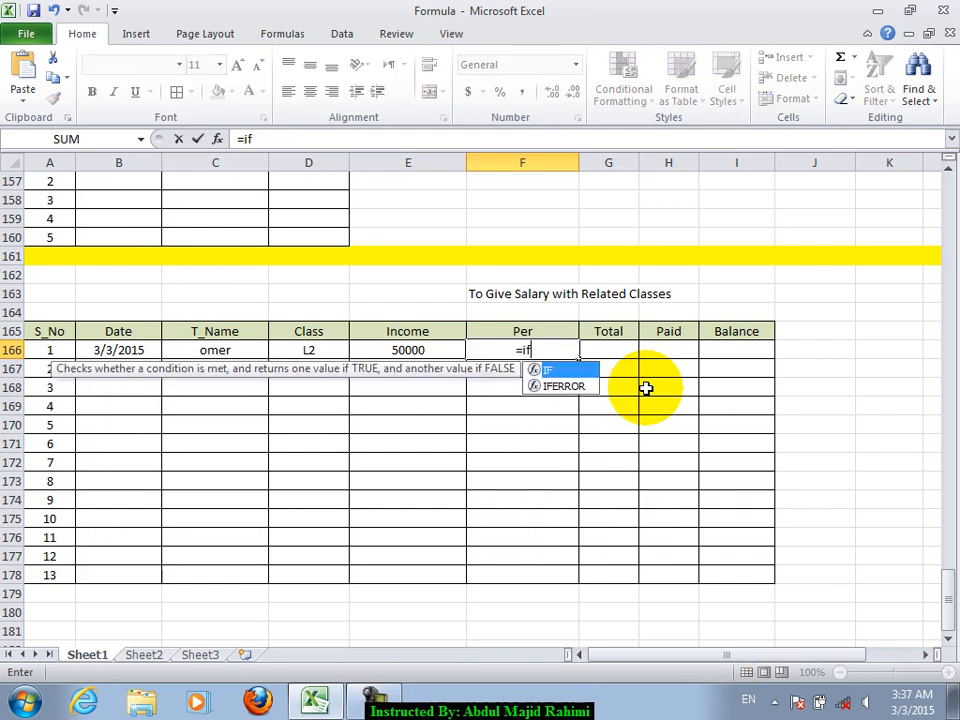
text((or()
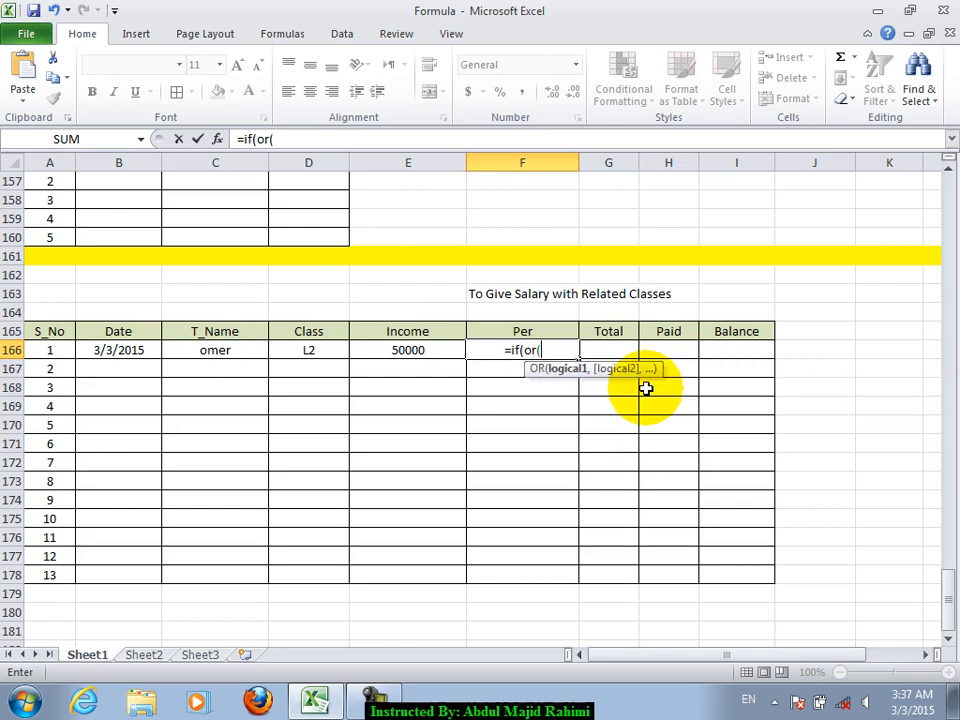
key(Left)
key(Left)
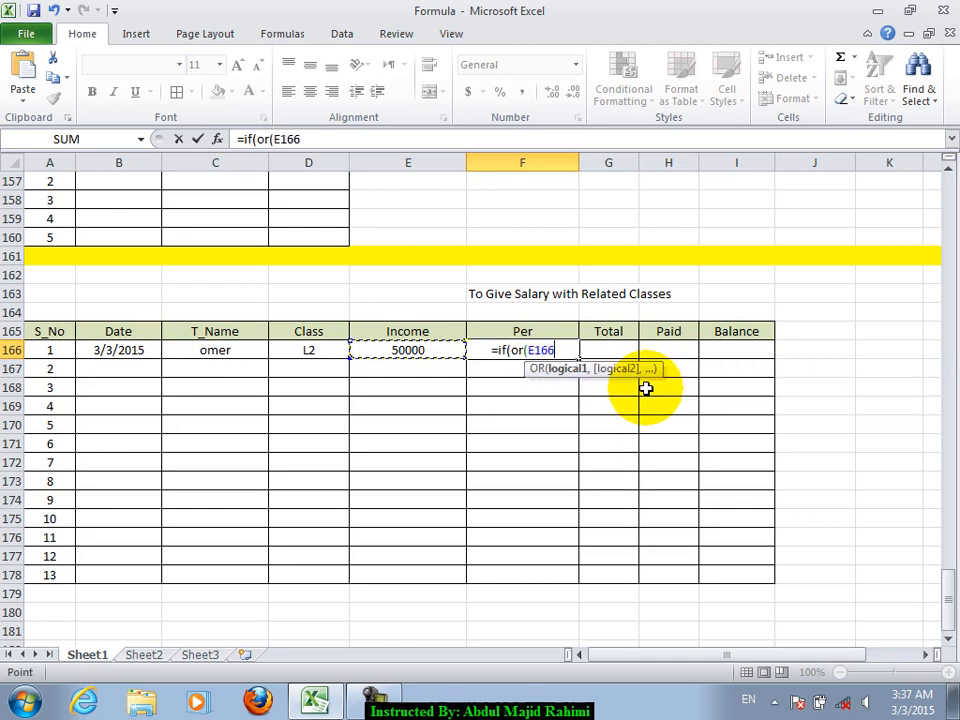
key(shift+Down)
key(shift+Down)
key(shift+Down)
key(shift+Down)
key(shift+Down)
key(shift+Down)
key(shift+Down)
key(shift+Down)
key(shift+Down)
key(shift+Down)
key(shift+Down)
key(shift+Down)
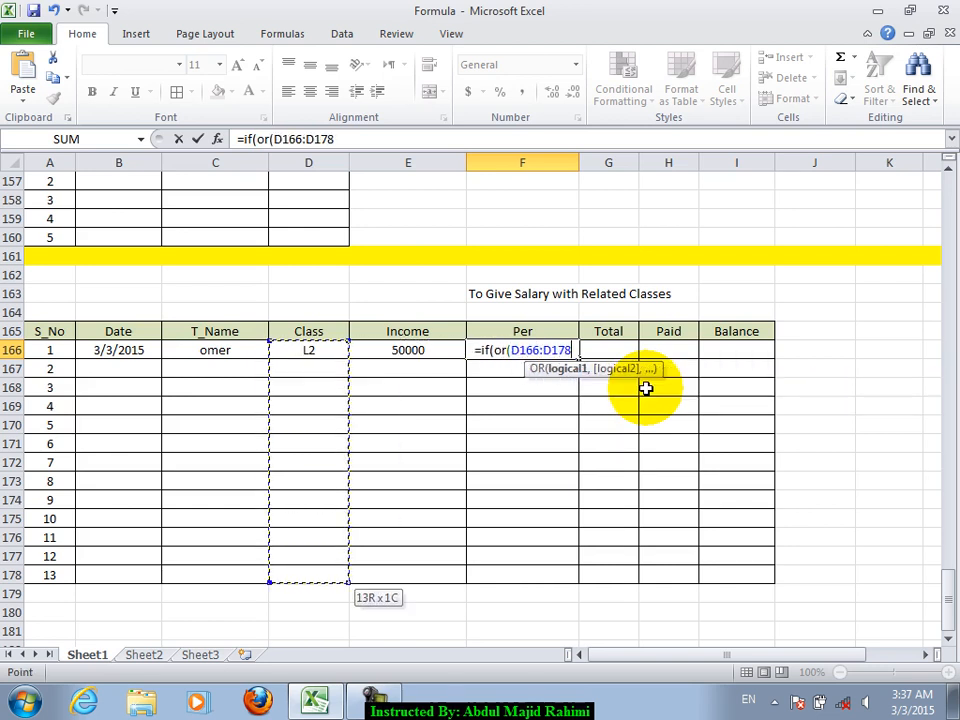
text(="L1",)
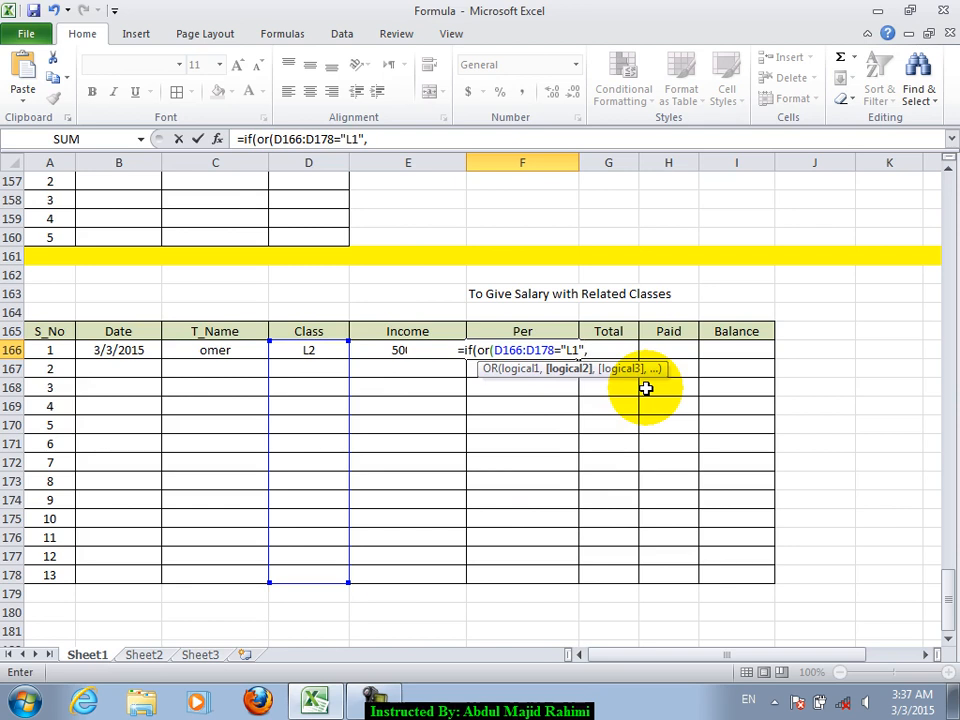
Add D166:D178="L2" as the second condition of the OR test in F166
key(Left)
key(Left)
key(shift+Down)
key(shift+Down)
key(shift+Down)
key(shift+Down)
key(shift+Down)
key(shift+Down)
key(shift+Down)
key(shift+Down)
key(shift+Down)
key(shift+Down)
key(shift+Down)
key(shift+Down)
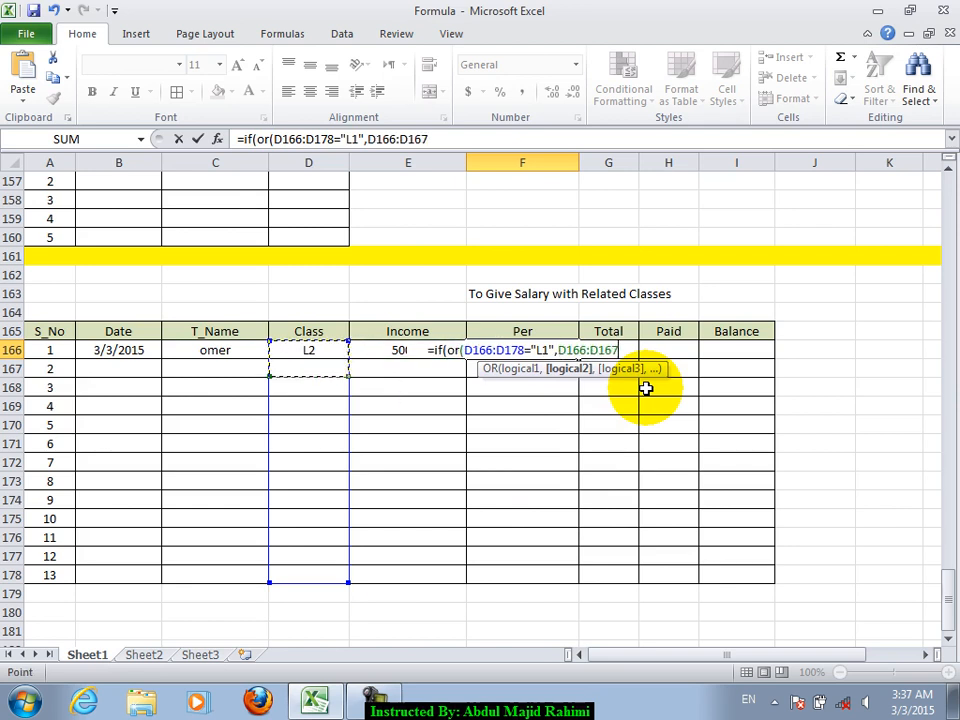
text(=")
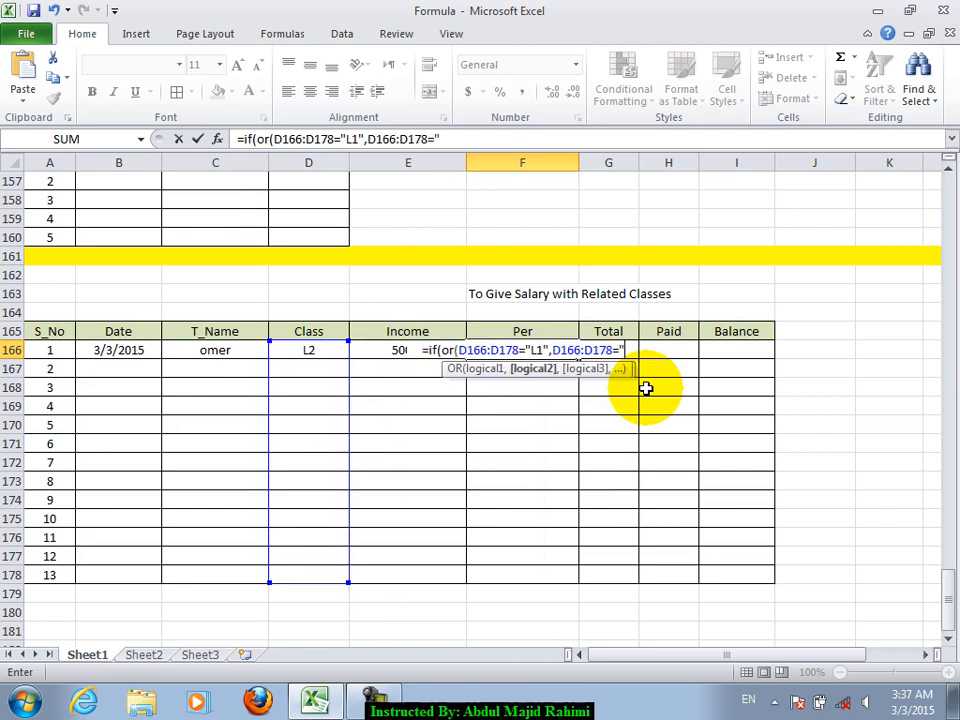
text(L3",)
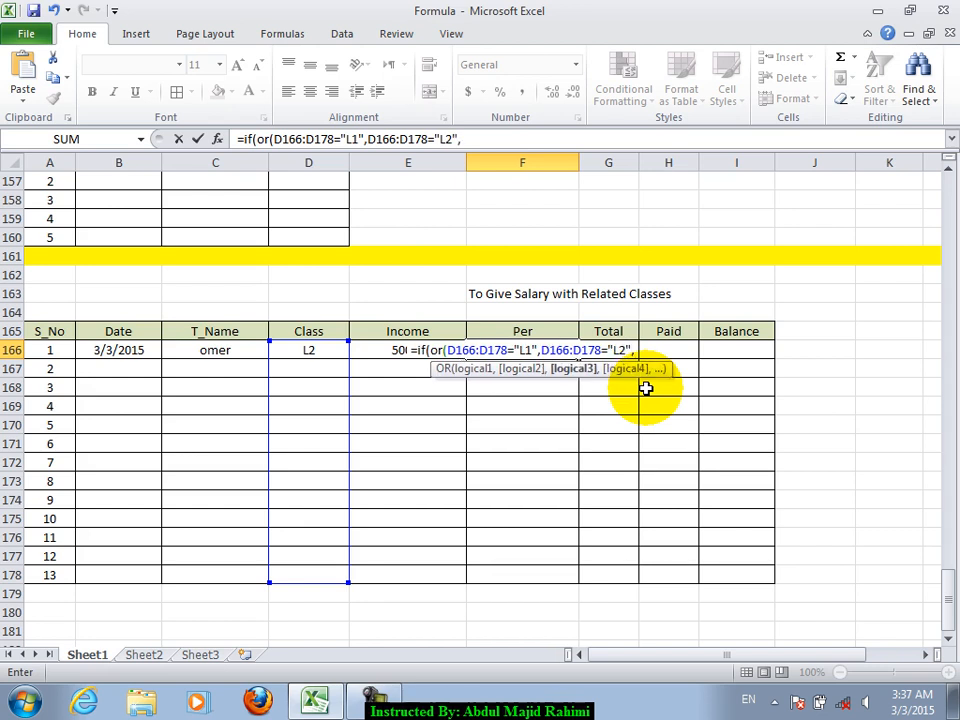
Add D166:D178="L3" as the third condition of the OR test in F166
key(Left)
key(Left)
key(shift+Down)
key(shift+Down)
key(shift+Down)
key(shift+Down)
key(shift+Down)
key(shift+Down)
key(shift+Down)
key(shift+Down)
key(shift+Down)
key(shift+Down)
key(shift+Down)
key(shift+Down)
text(="L3)
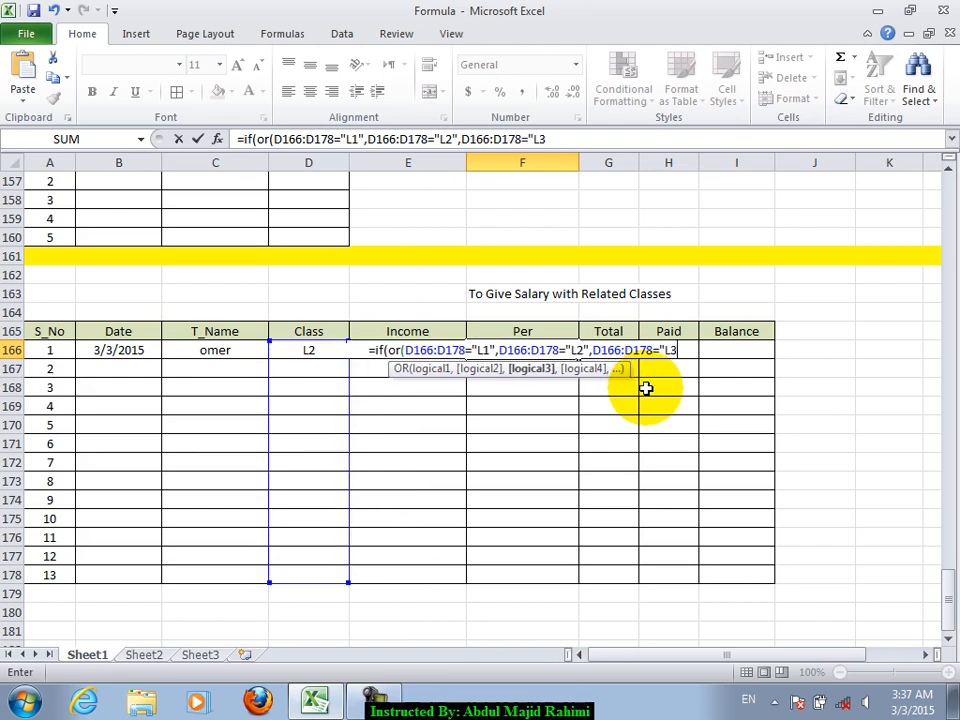
text(",)
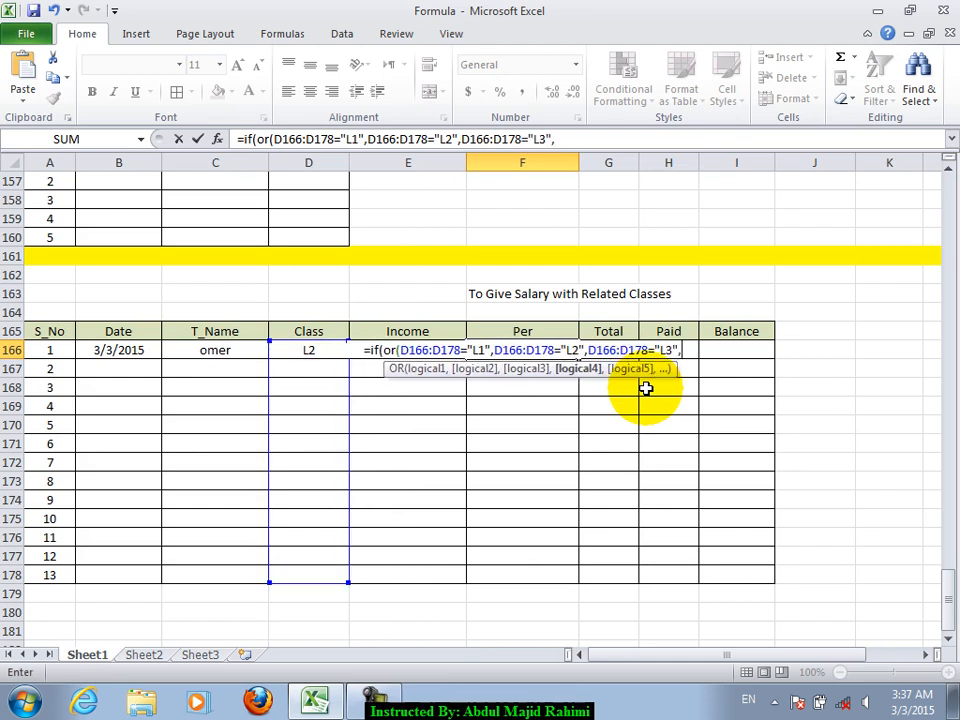
Complete the OR test with the condition D166:D178="L4" and set the IF's true value to 20
key(Left)
key(Left)
key(shift+Down)
key(shift+Down)
key(shift+Down)
key(shift+Down)
key(shift+Down)
key(shift+Down)
key(shift+Down)
key(shift+Down)
key(shift+Down)
key(shift+Down)
key(shift+Down)
key(shift+Down)
key(shift+Down)
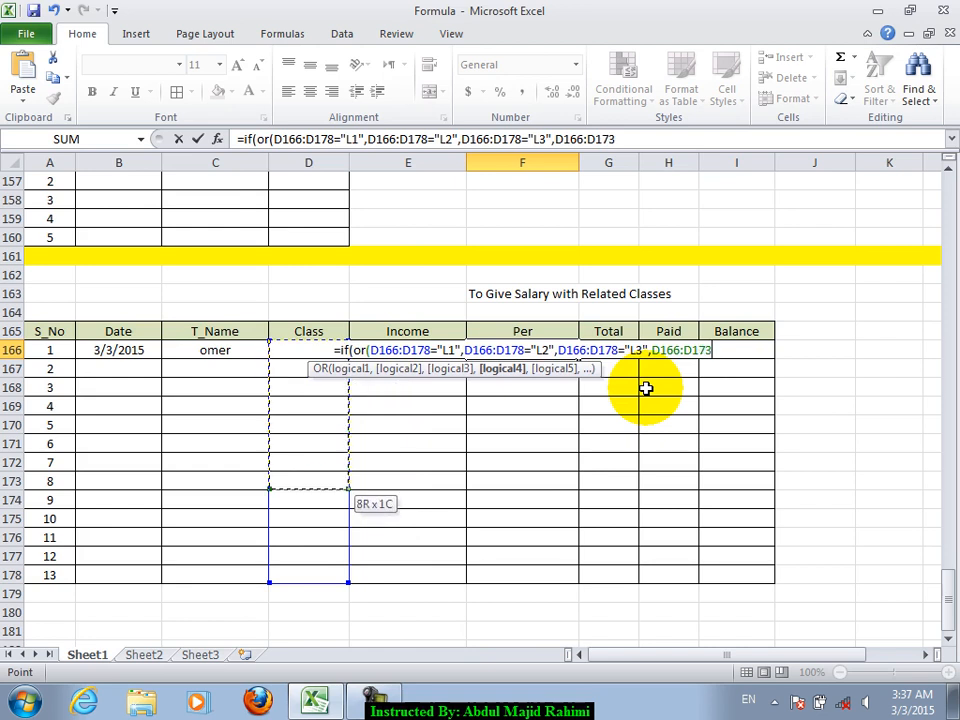
text(="L45)
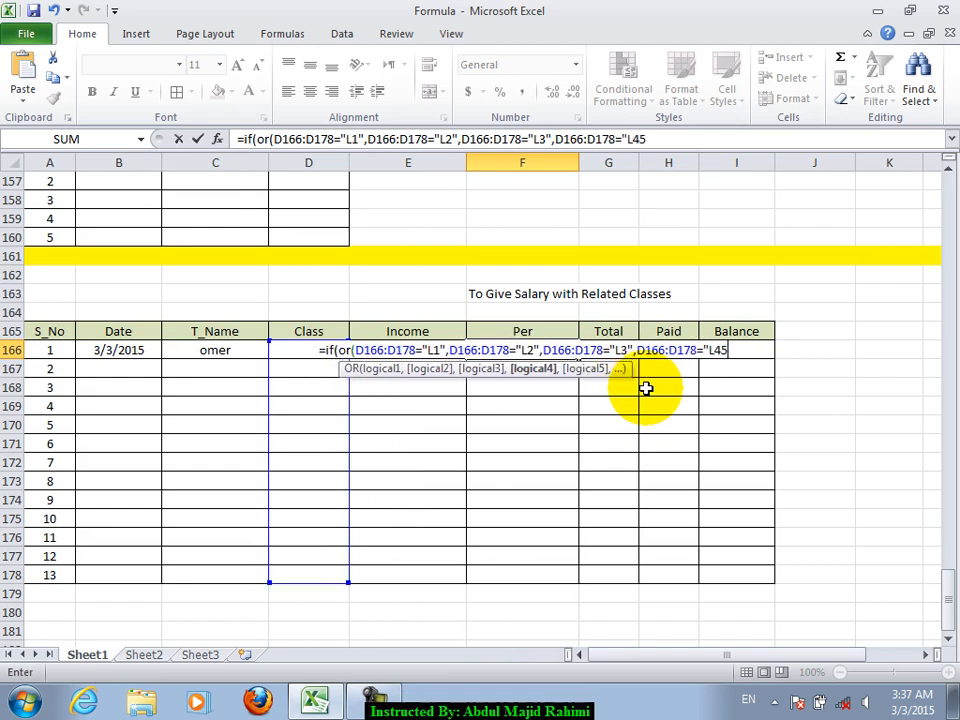
key(BackSpace)
text("))
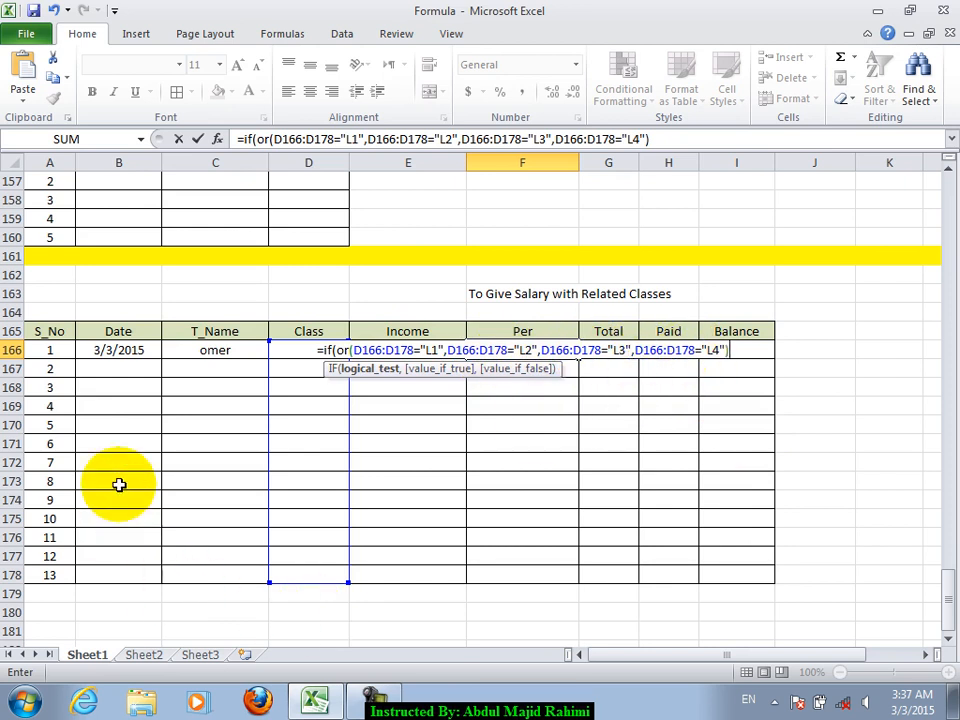
text(,)
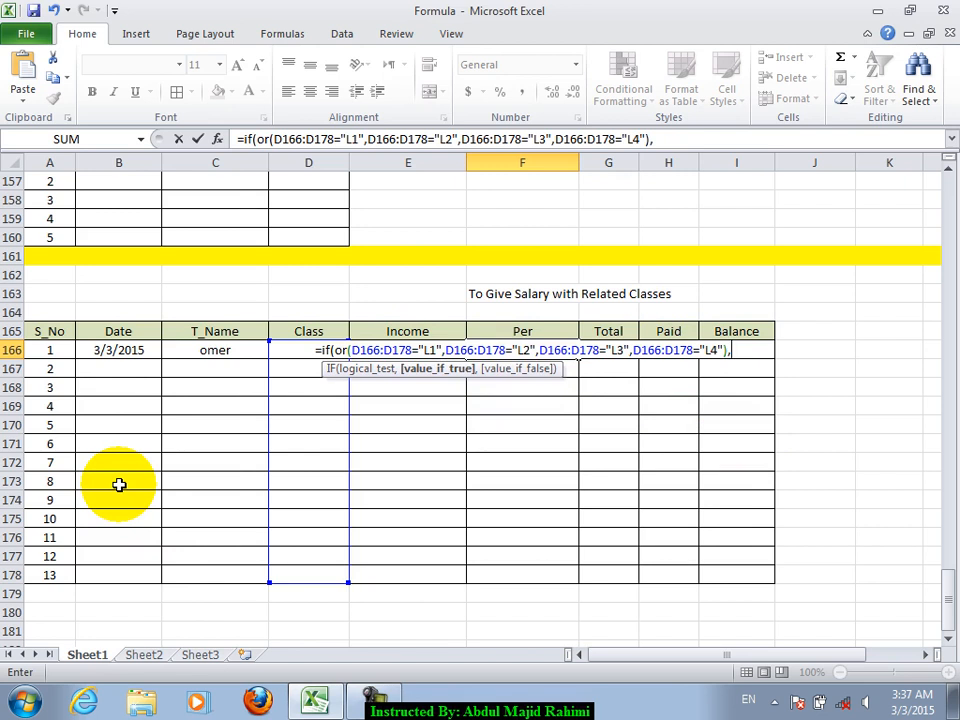
text(20)
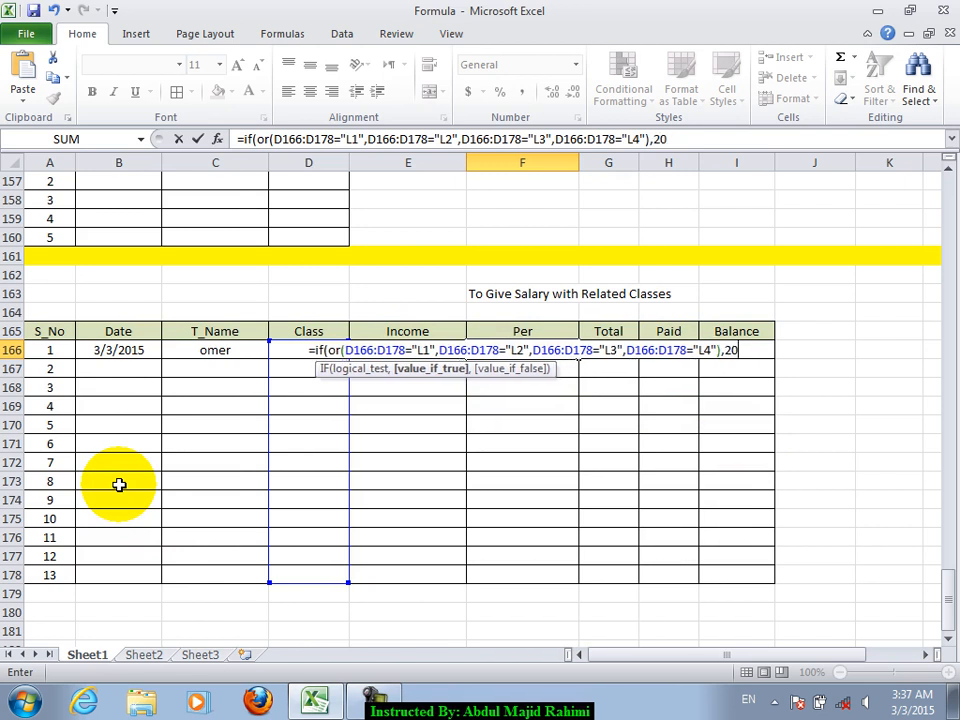
Nest a second IF returning 30 when D166:D178="Intensive", and open a third IF as its false value
text(,IF()
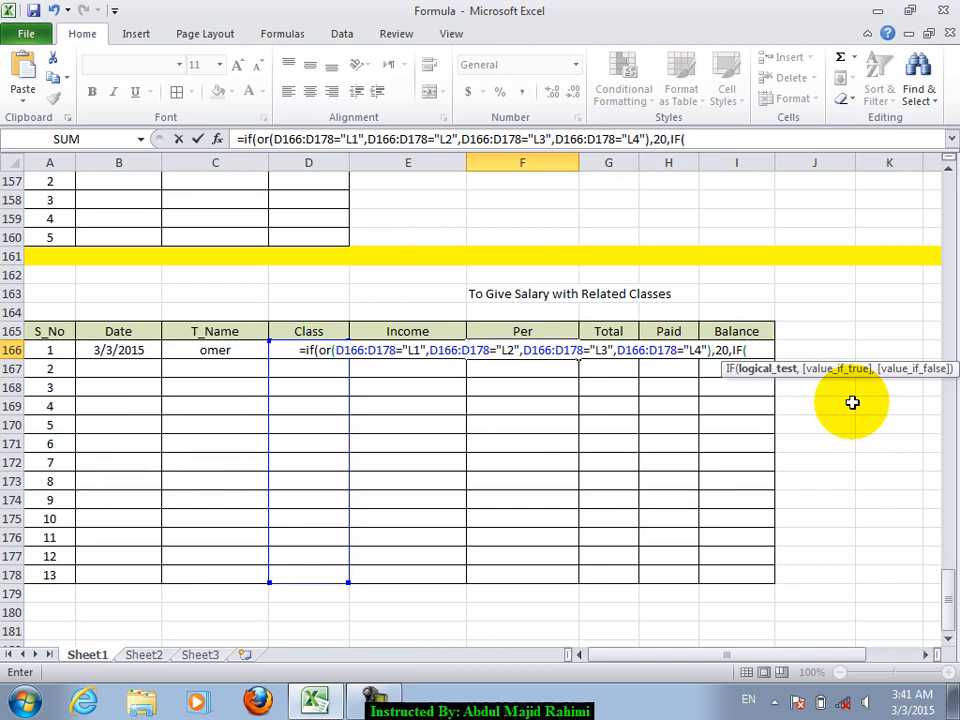
key(Left)
key(Left)
key(Right)
key(Left)
key(shift+Down)
key(shift+Down)
key(shift+Down)
key(shift+Down)
key(shift+Down)
key(shift+Down)
key(shift+Down)
key(shift+Down)
key(shift+Down)
key(shift+Down)
key(shift+Down)
key(shift+Down)
key(shift+Down)
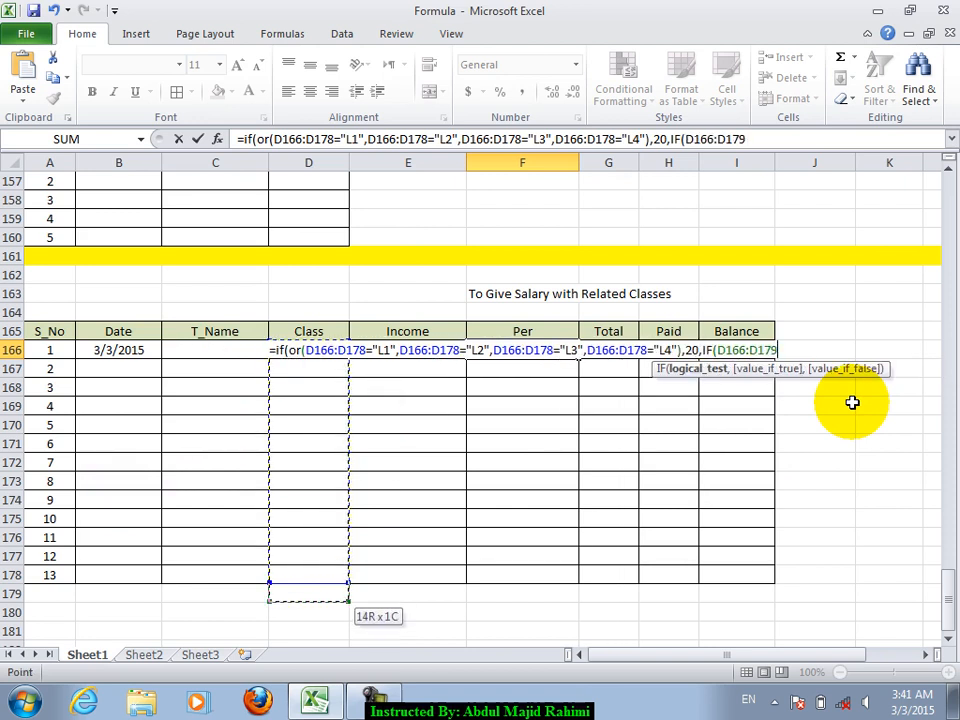
key(shift+Up)
text(="iN)
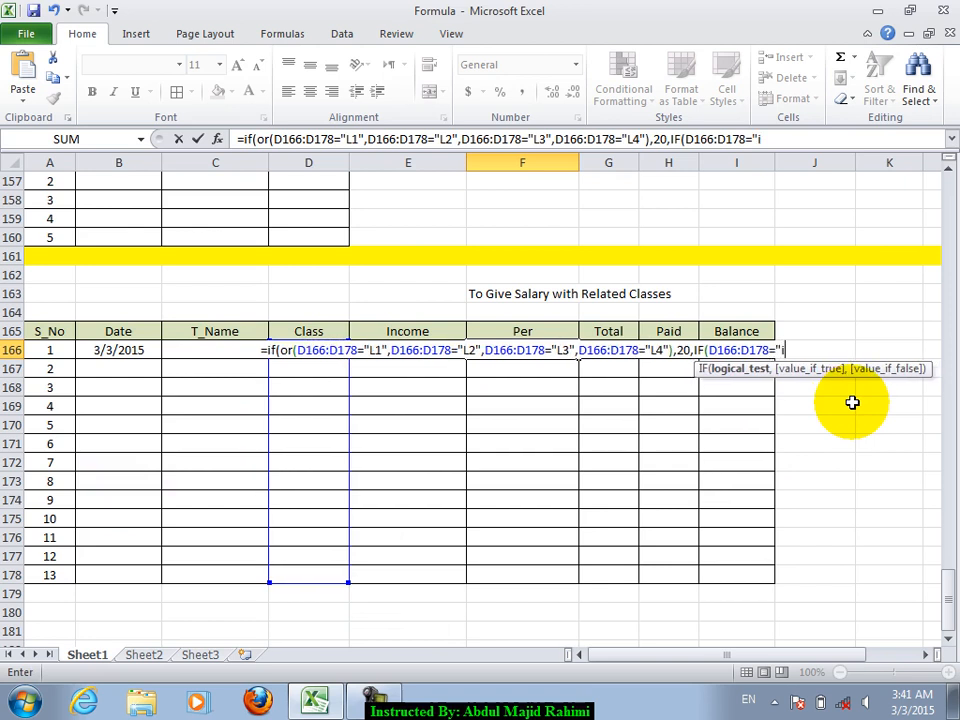
key(BackSpace)
key(BackSpace)
text(In)
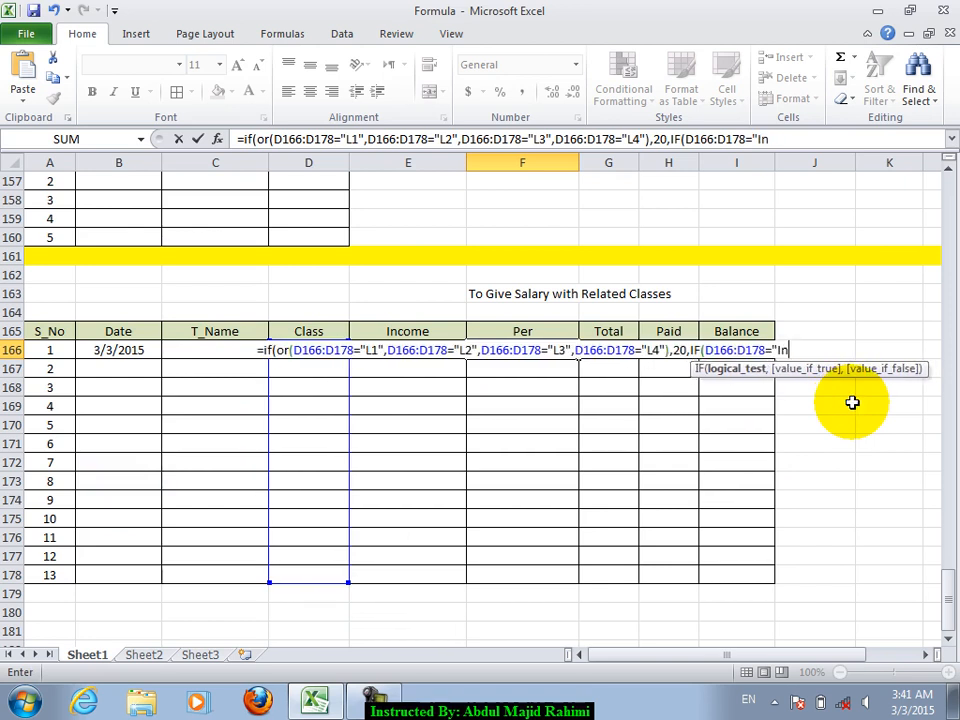
text(tensive)
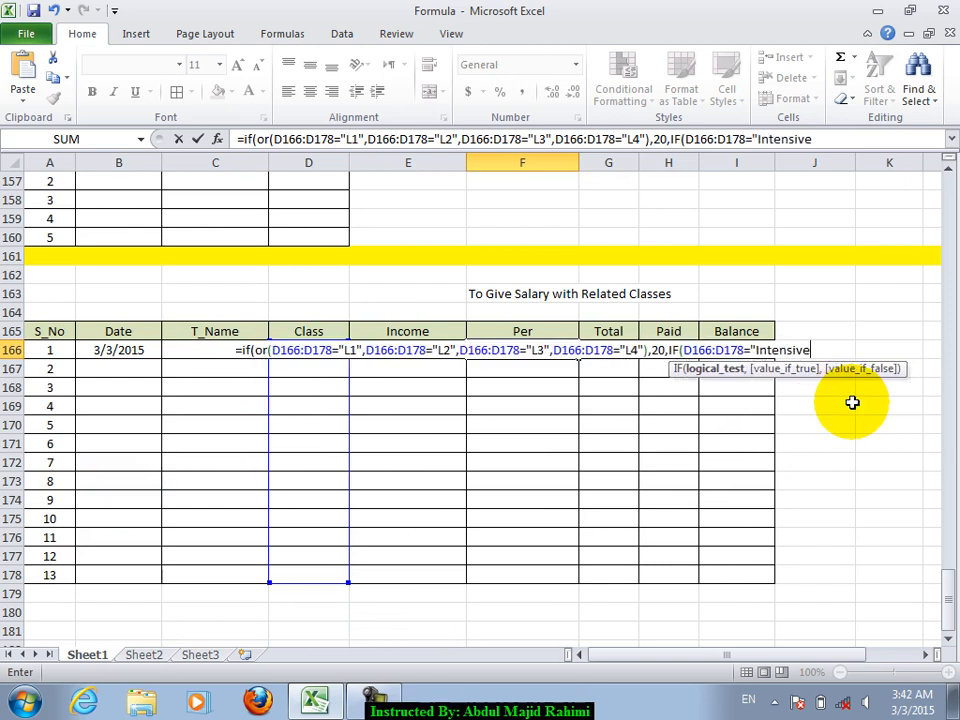
text(")
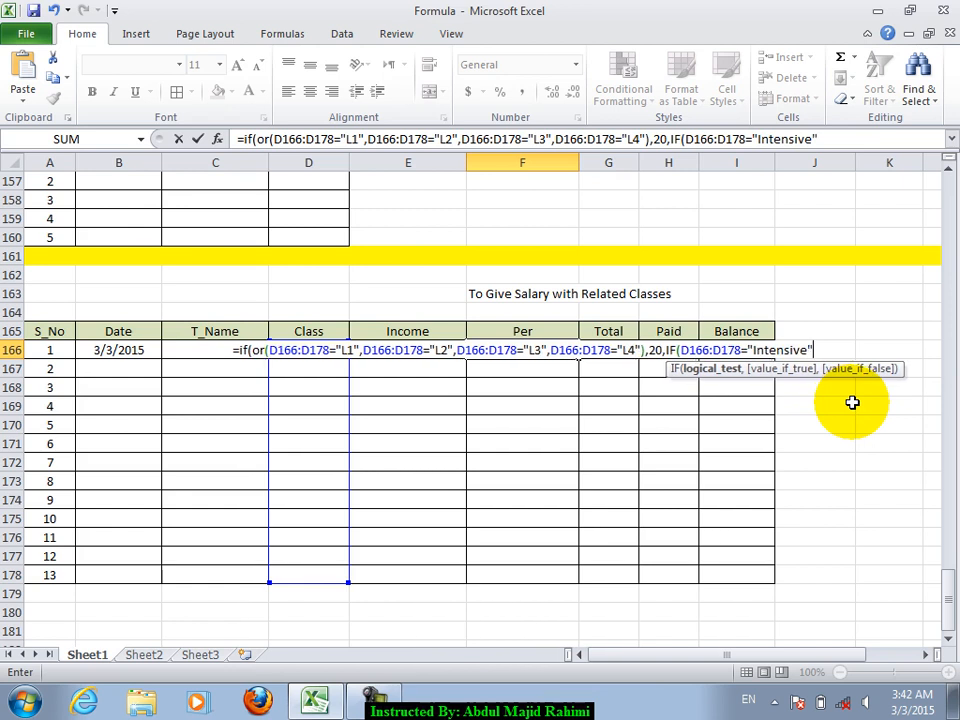
text(,)
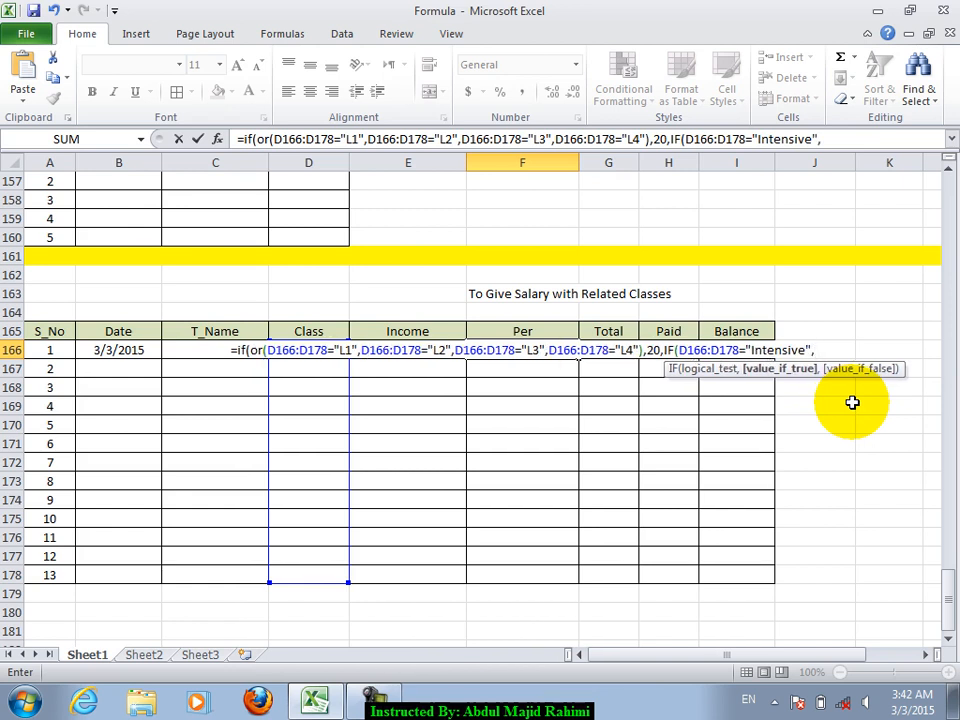
text(30,if()
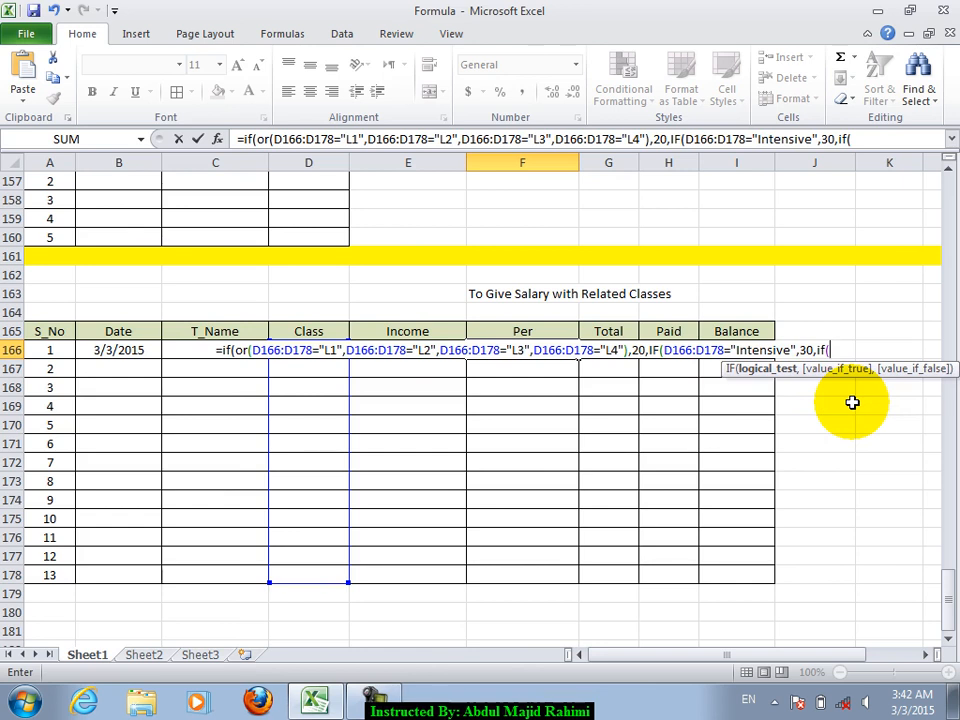
Begin an OR test inside the third IF with the condition D166:D178="Adv1"
text(or()
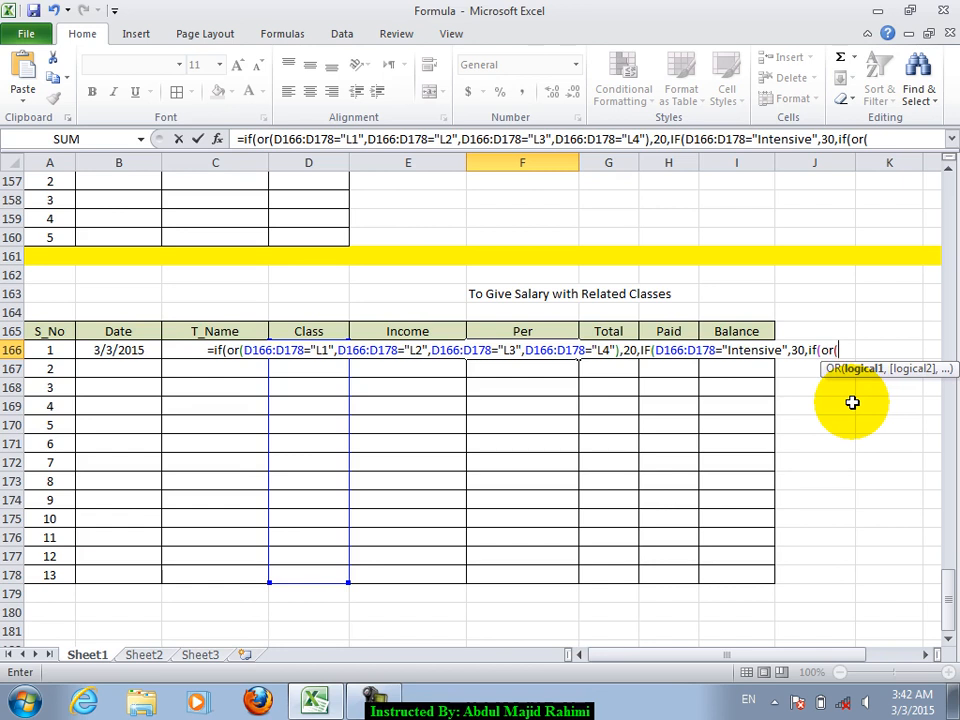
key(Left)
key(Left)
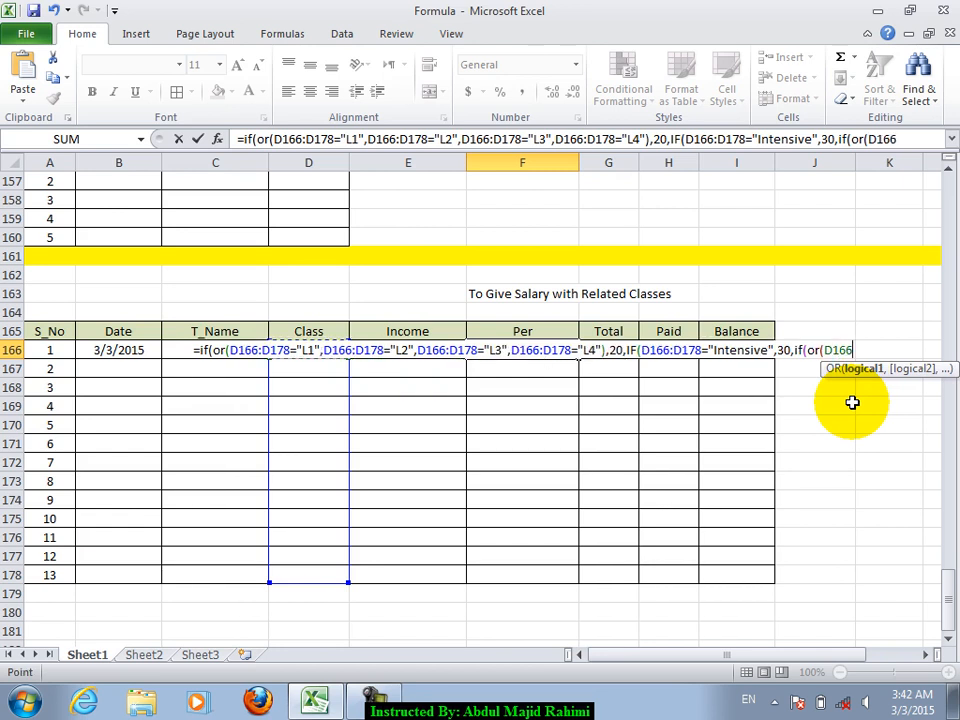
key(shift+Down)
key(shift+Down)
key(shift+Down)
key(shift+Down)
key(shift+Down)
key(shift+Down)
key(shift+Down)
key(shift+Down)
key(shift+Down)
key(shift+Down)
key(shift+Down)
key(shift+Down)
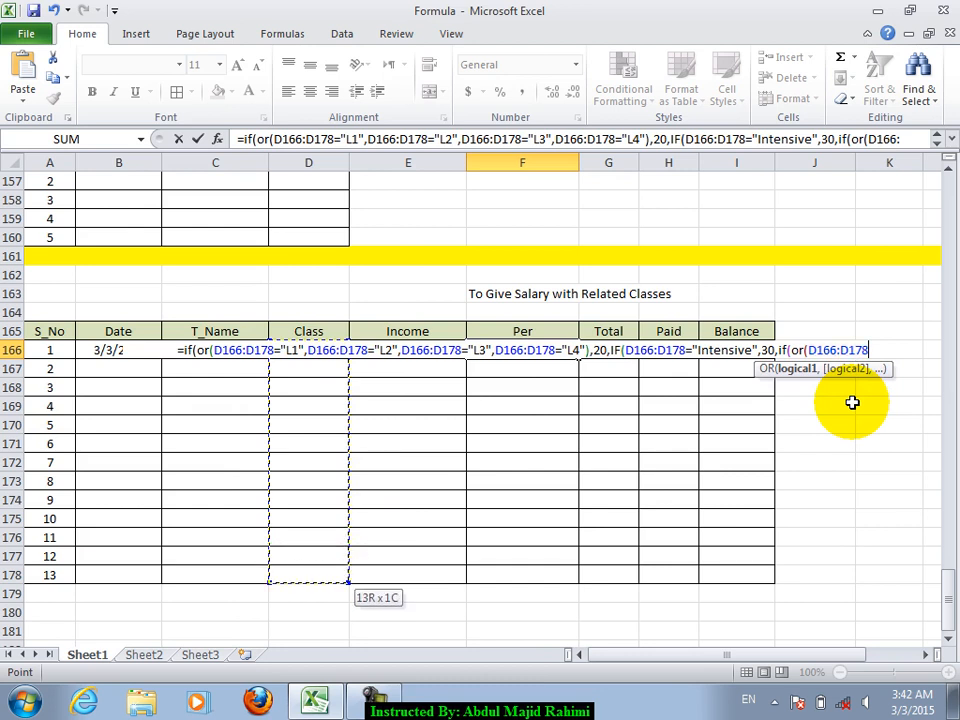
text(="A)
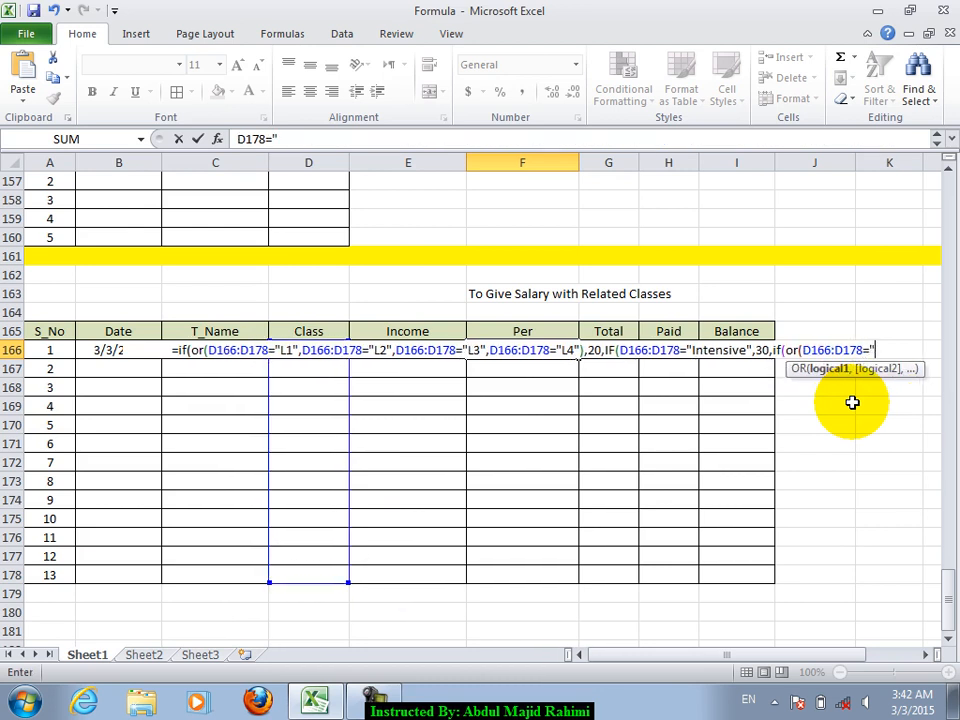
text(dv1)
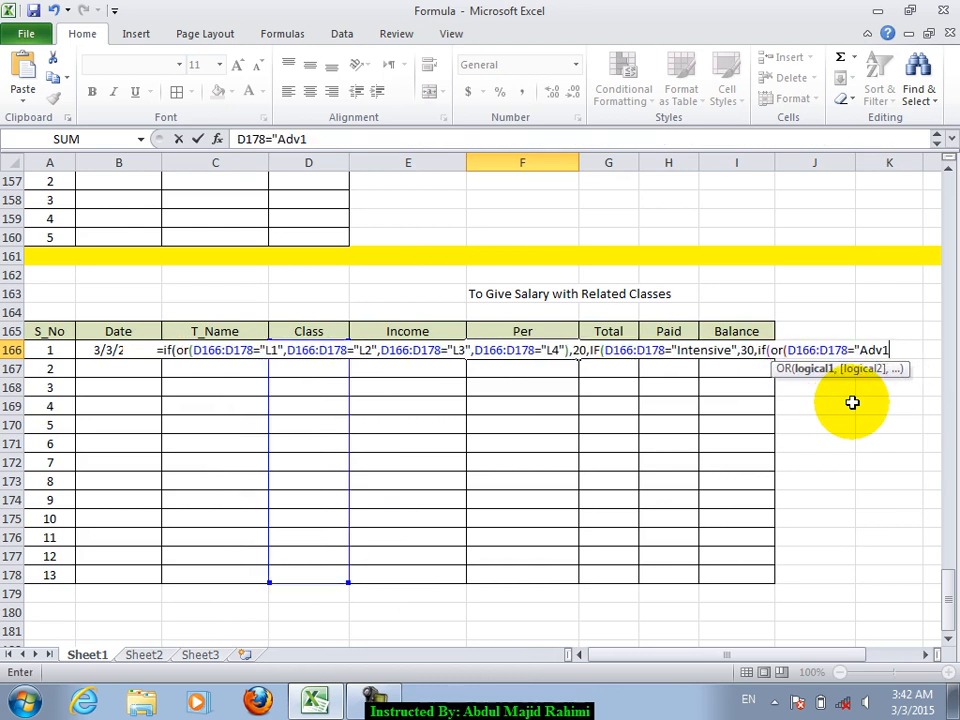
text(",)
Add D166:D178="Adv2" as the second condition of the third IF's OR test
key(Left)
key(Left)
key(shift+Down)
key(shift+Down)
key(shift+Down)
key(shift+Down)
key(shift+Down)
key(shift+Down)
key(shift+Down)
key(shift+Down)
key(shift+Down)
key(shift+Down)
key(shift+Down)
key(shift+Down)
key(shift+Down)
key(shift+Up)
text(=")
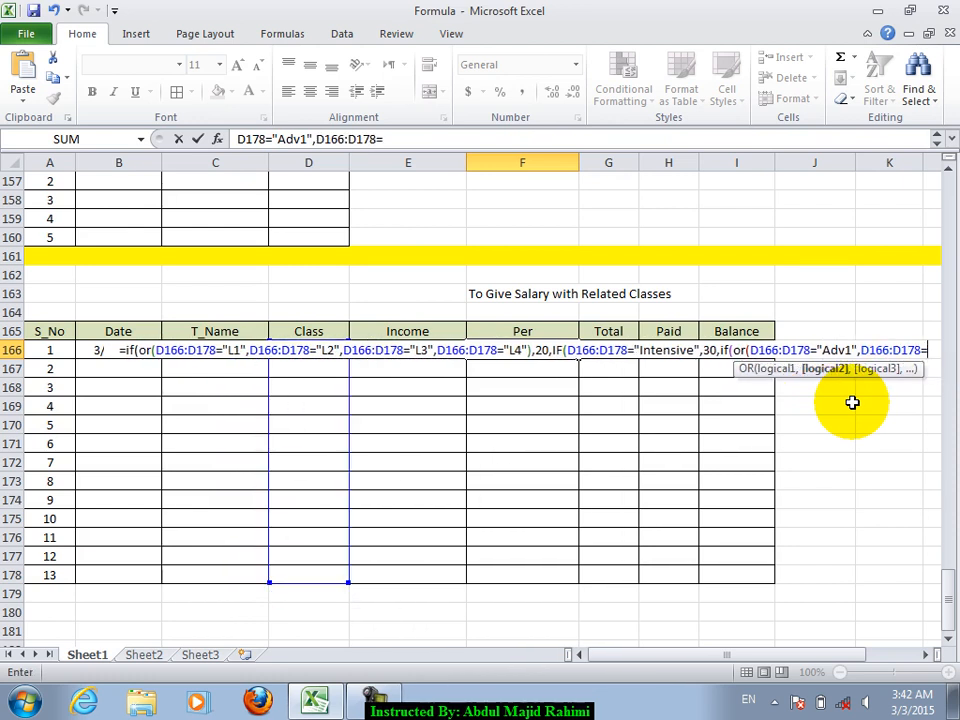
text(Adv3)
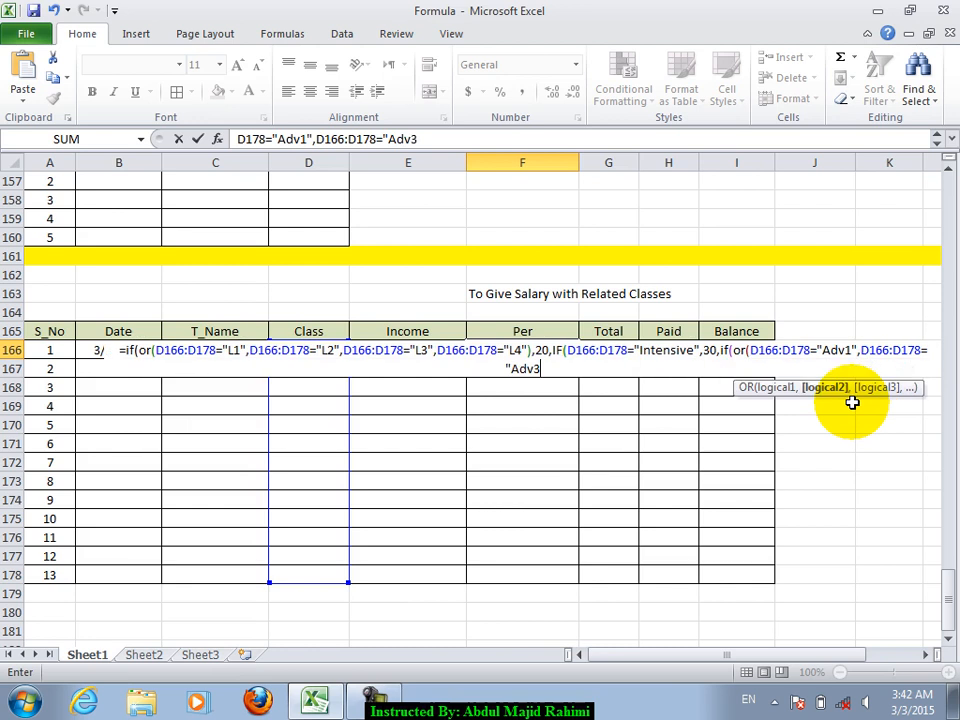
key(BackSpace)
text(2",)
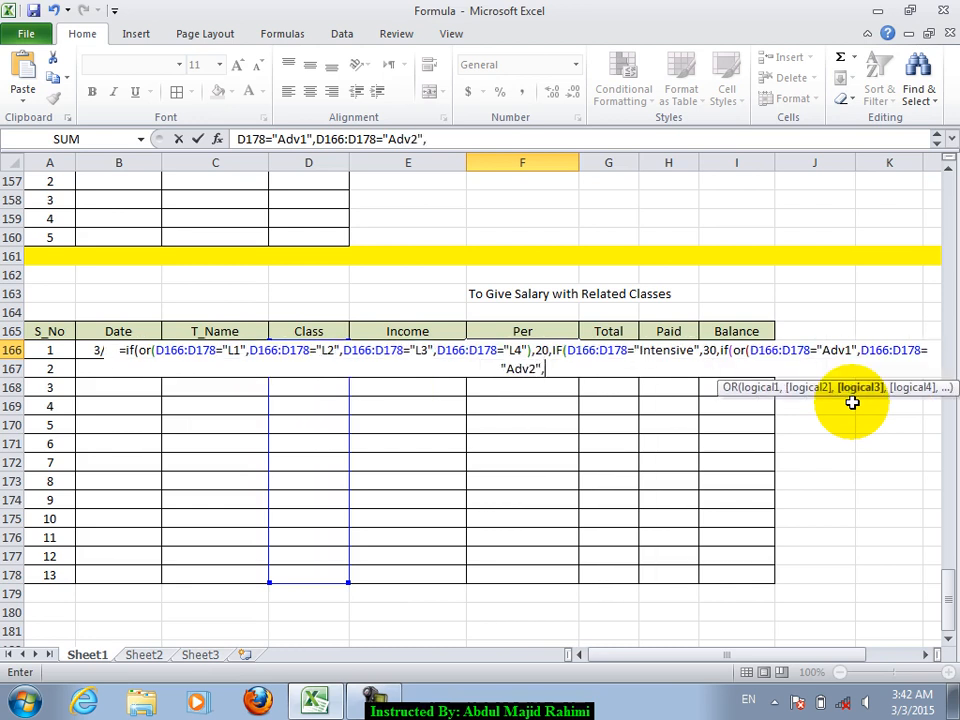
Add D166:D178="Adv3" as the third condition of the third IF's OR test and close the OR
key(Left)
key(Left)
key(shift+Down)
key(shift+Down)
key(shift+Down)
key(shift+Down)
key(shift+Down)
key(shift+Down)
key(shift+Down)
key(shift+Down)
key(shift+Down)
key(shift+Down)
key(shift+Down)
key(shift+Down)
text(="Ad)
text(v3)
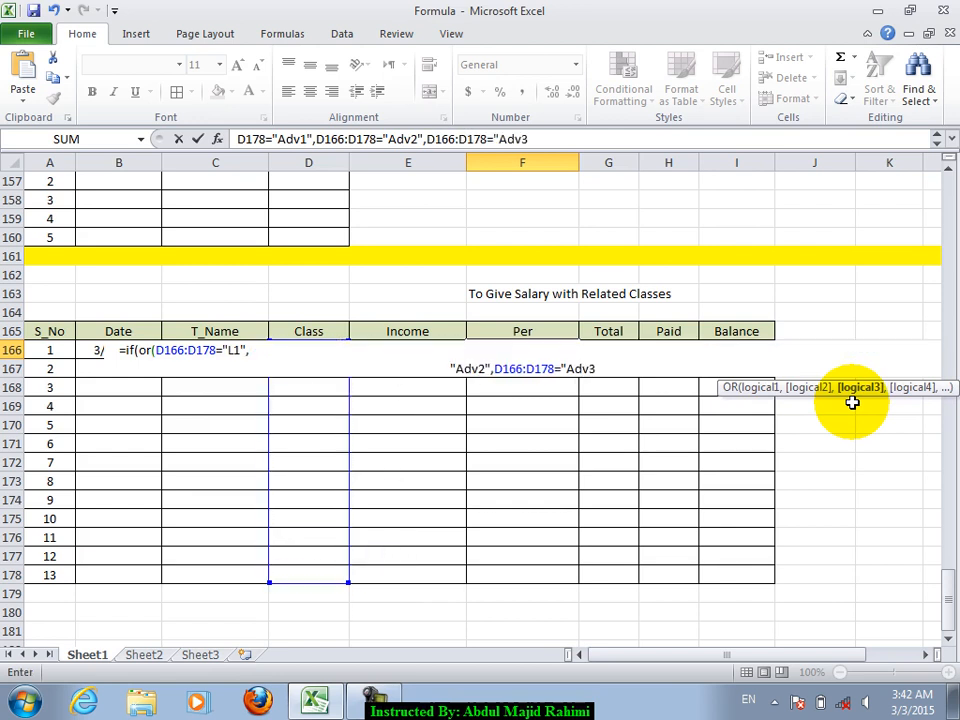
text("))
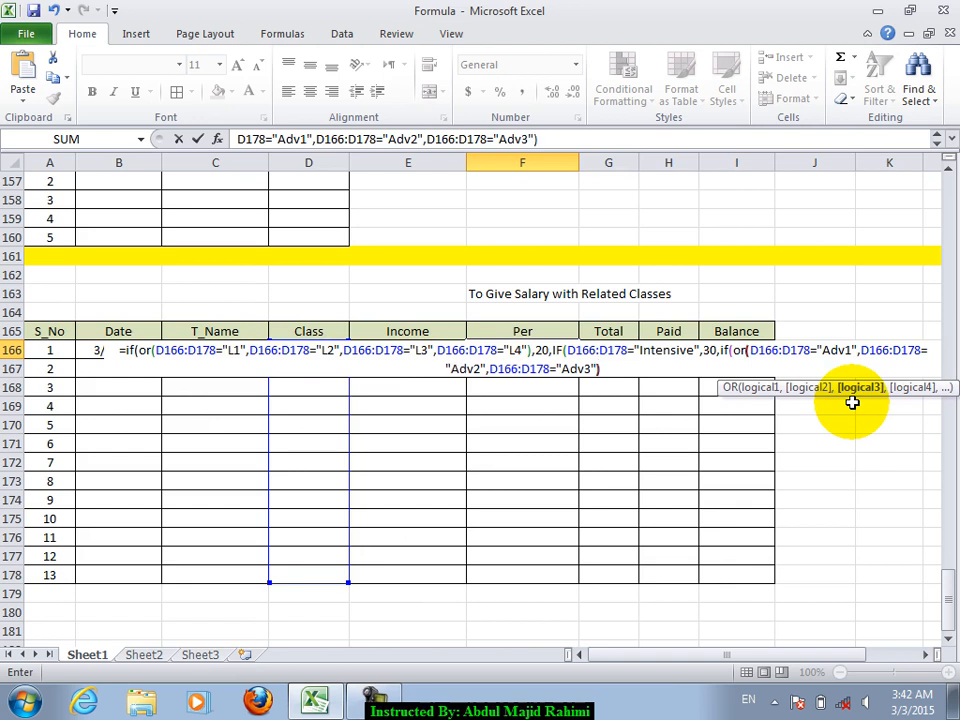
Set the third IF's true value to 40, close the nested IFs and commit the formula in F166
text(,40)
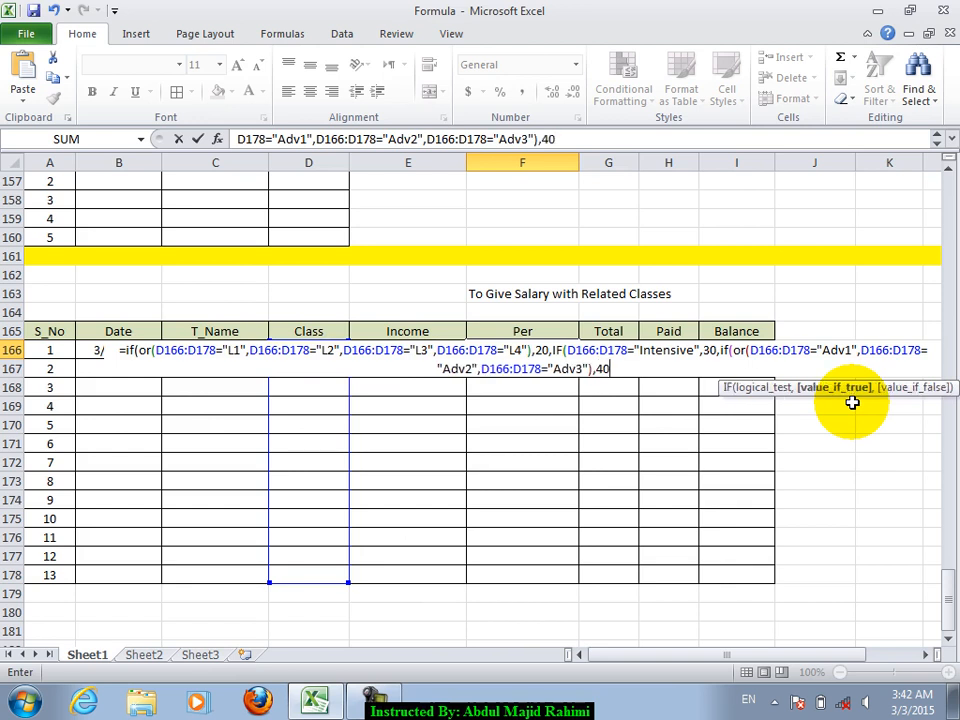
text()))
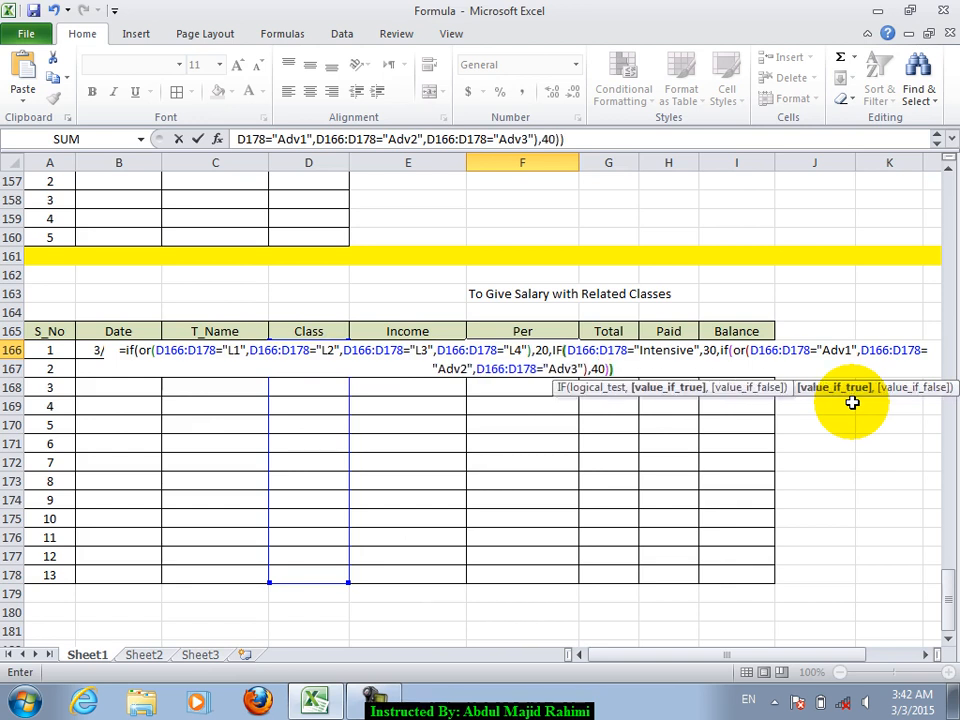
key(Return)
key(Up)
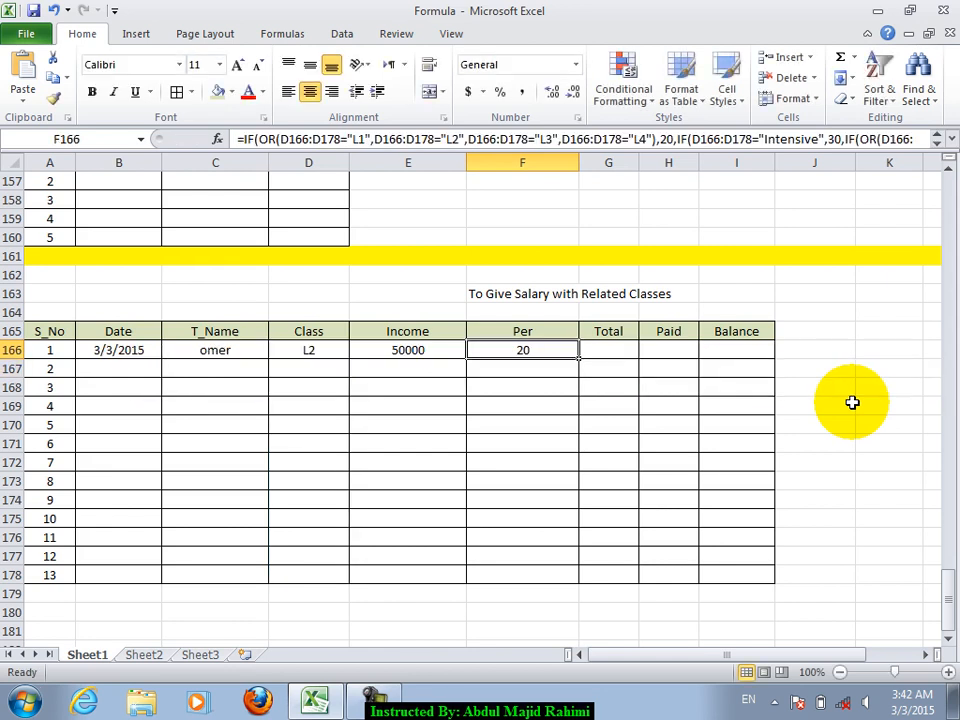
Fill the percentage formula from F166 down through the Per column to row 178
key(shift+Down)
key(shift+Down)
key(shift+Down)
key(shift+Down)
key(shift+Down)
key(shift+Down)
key(shift+Down)
key(shift+Down)
key(shift+Down)
key(shift+Down)
key(shift+Down)
key(shift+Down)
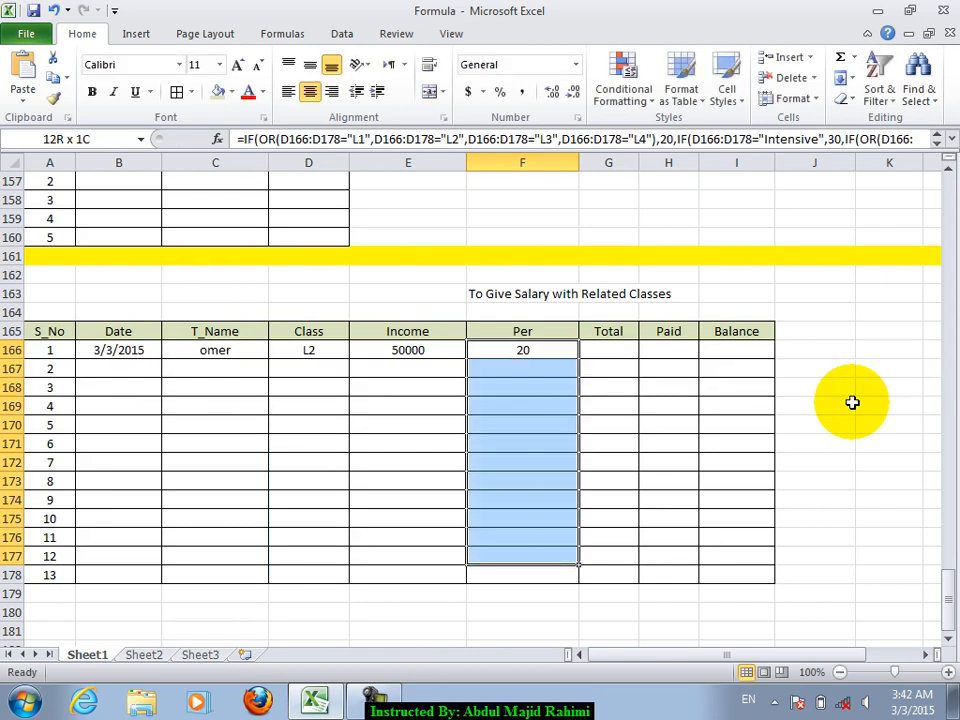
key(ctrl+d)
key(Left)
key(Left)
key(Left)
key(Right)
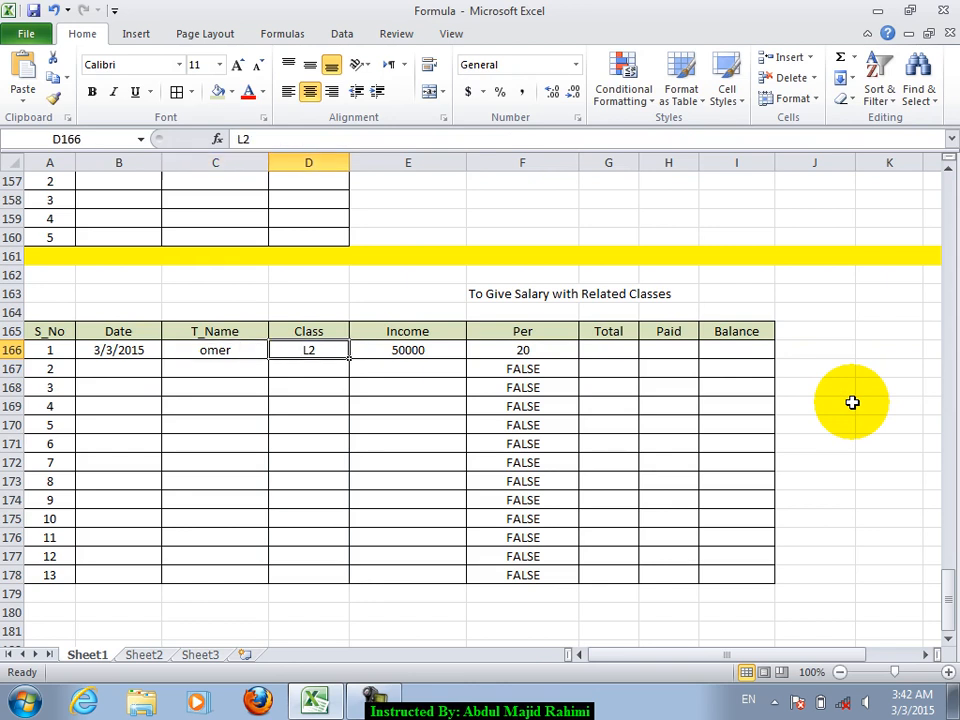
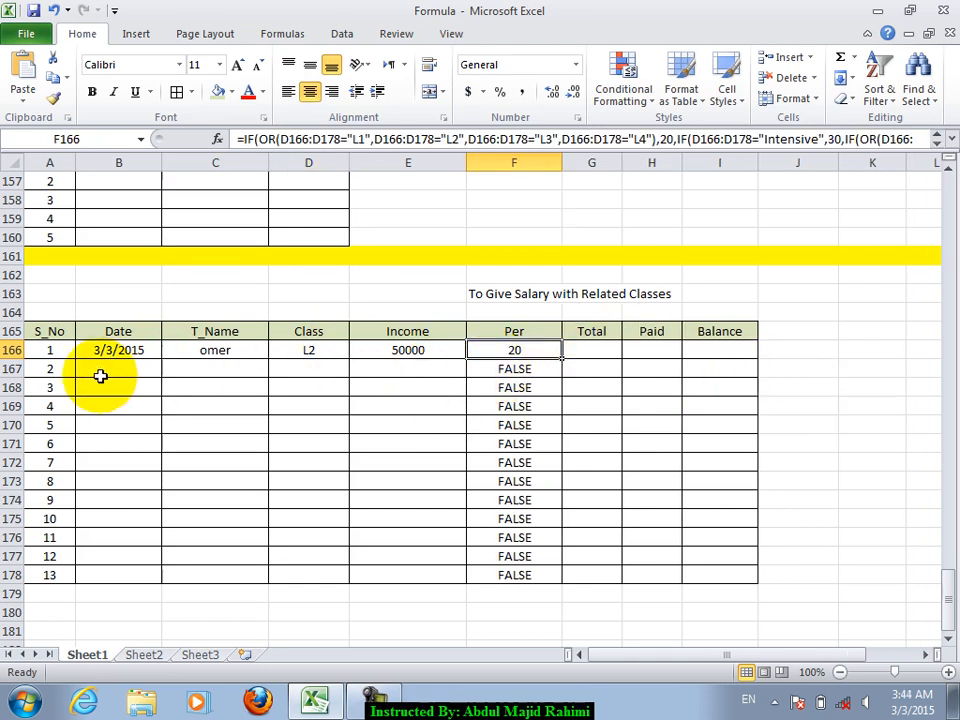
Enter today's date and the teacher's name in the second record, row 167
click(98, 370)
key(ctrl+semicolon)
key(Tab)
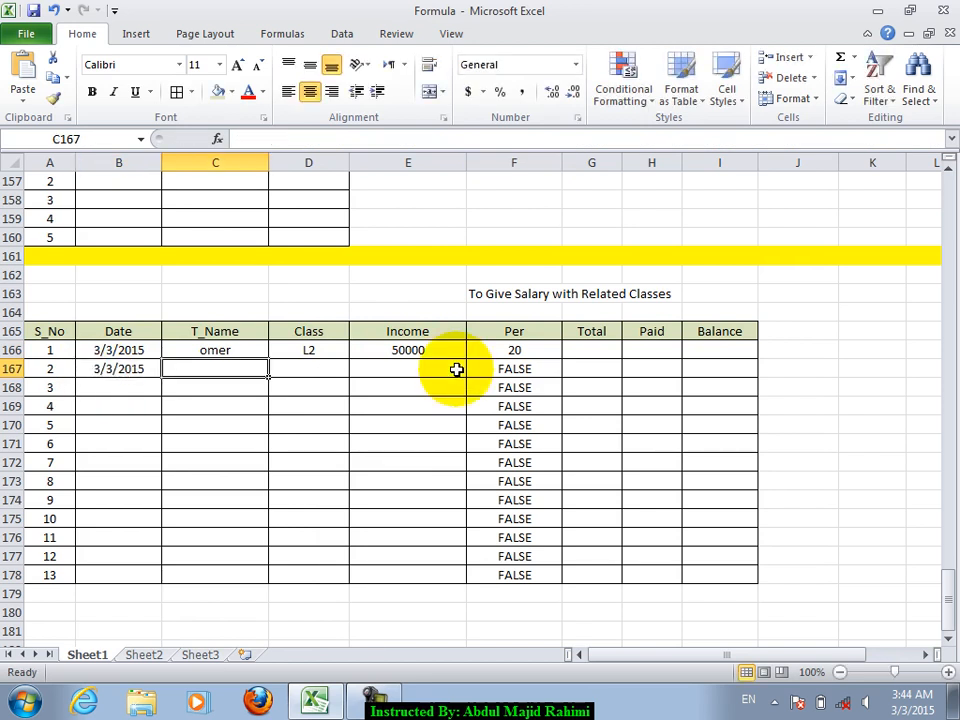
text(ahmad)
key(Return)
key(Up)
key(Right)
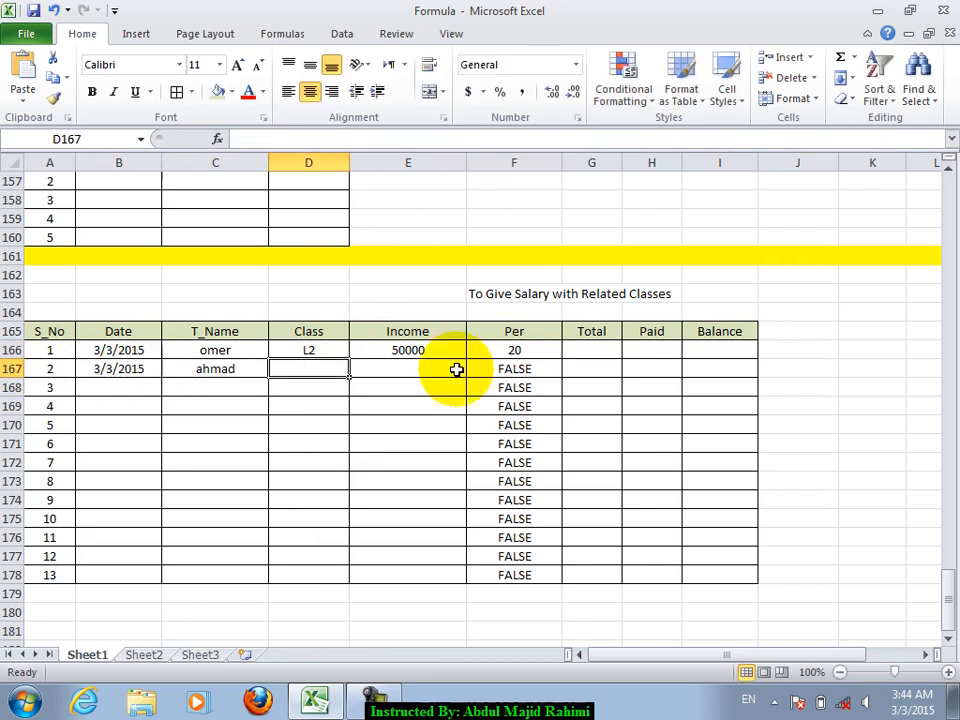
Test the percentage formula by entering the classes L2, L1, L3 and L4 one after another in D167
text(L2)
key(Return)
key(Up)
text(L1)
key(Return)
key(Up)
text(L3)
key(Return)
key(Up)
key(Right)
key(Left)
text(L4)
key(Return)
key(Up)
Test the formula with the class Intensive in D167, correcting its spelling to match the formula's condition
text(Intenseive)
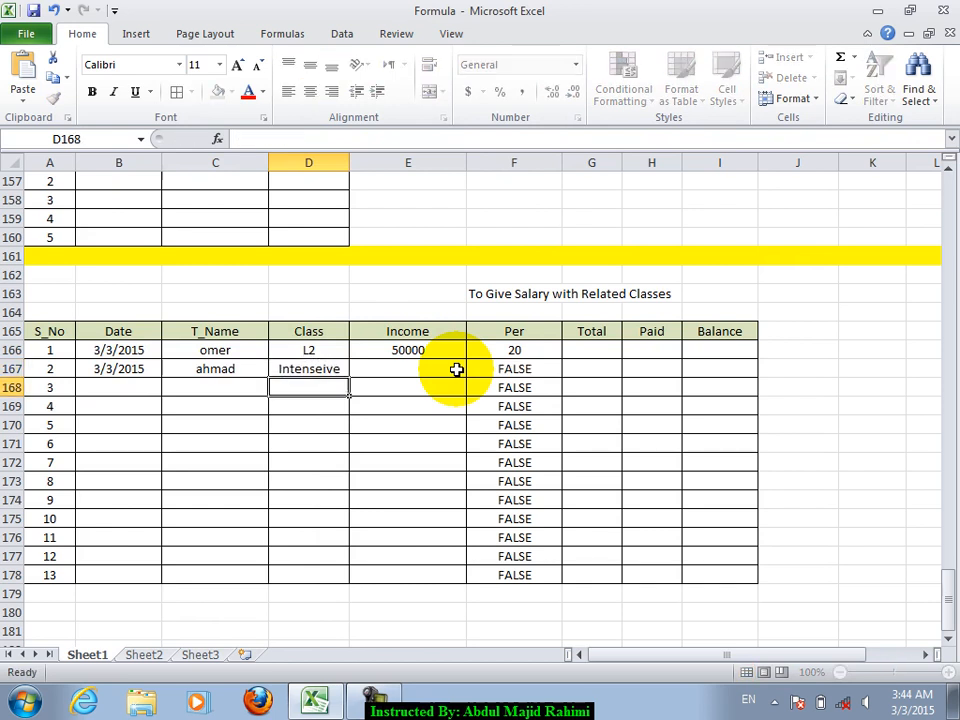
key(Right)
key(Left)
text(I)
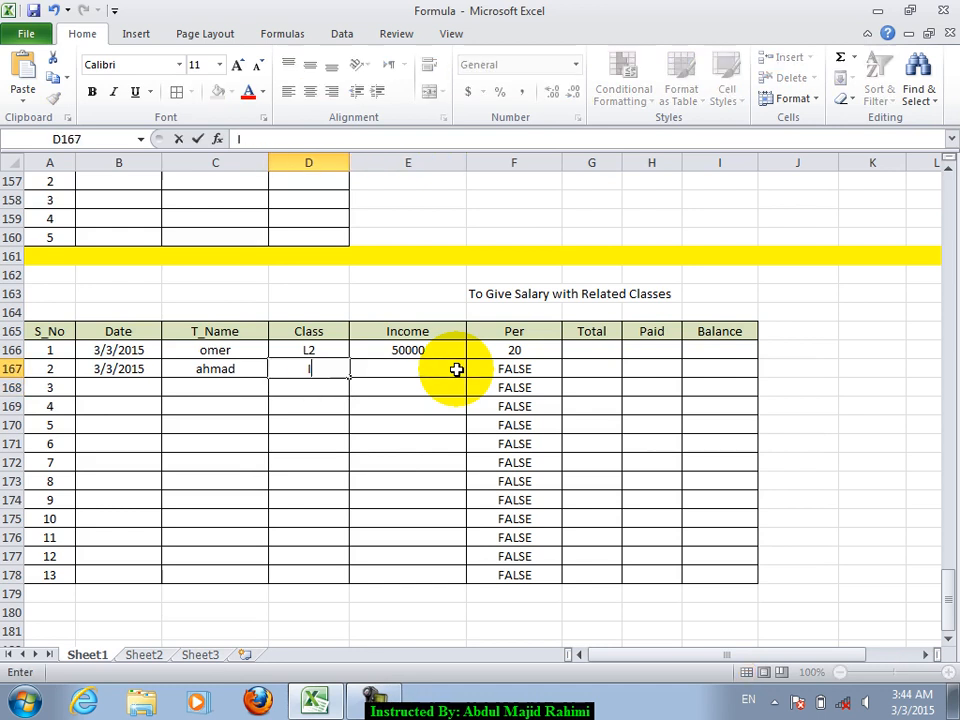
text(ntens)
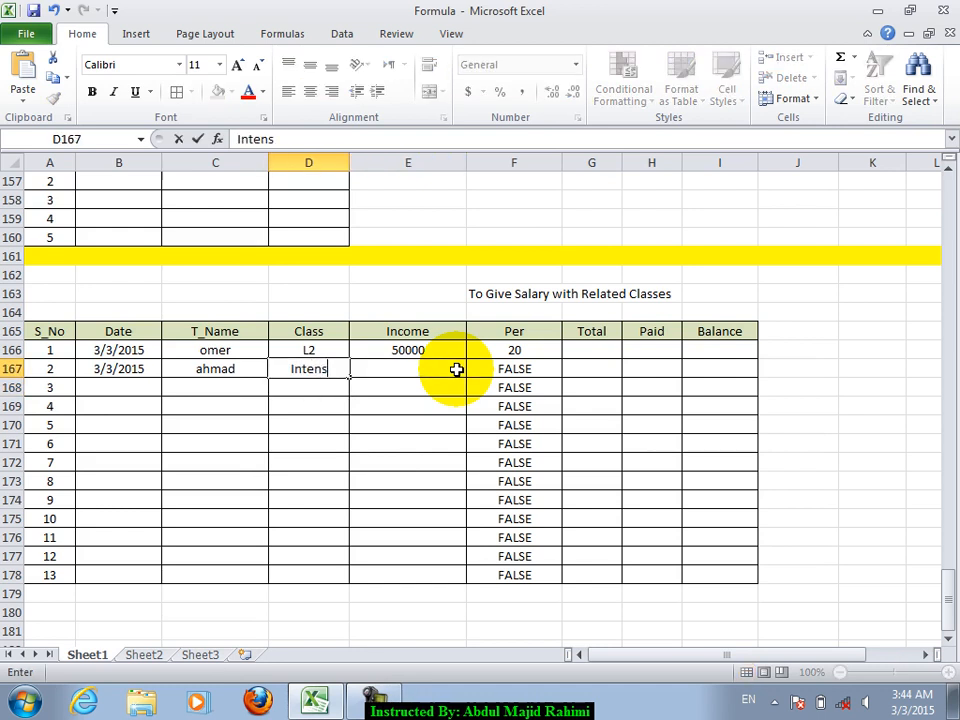
text(ive)
key(Return)
click(456, 370)
key(Right)
key(Left)
key(Left)
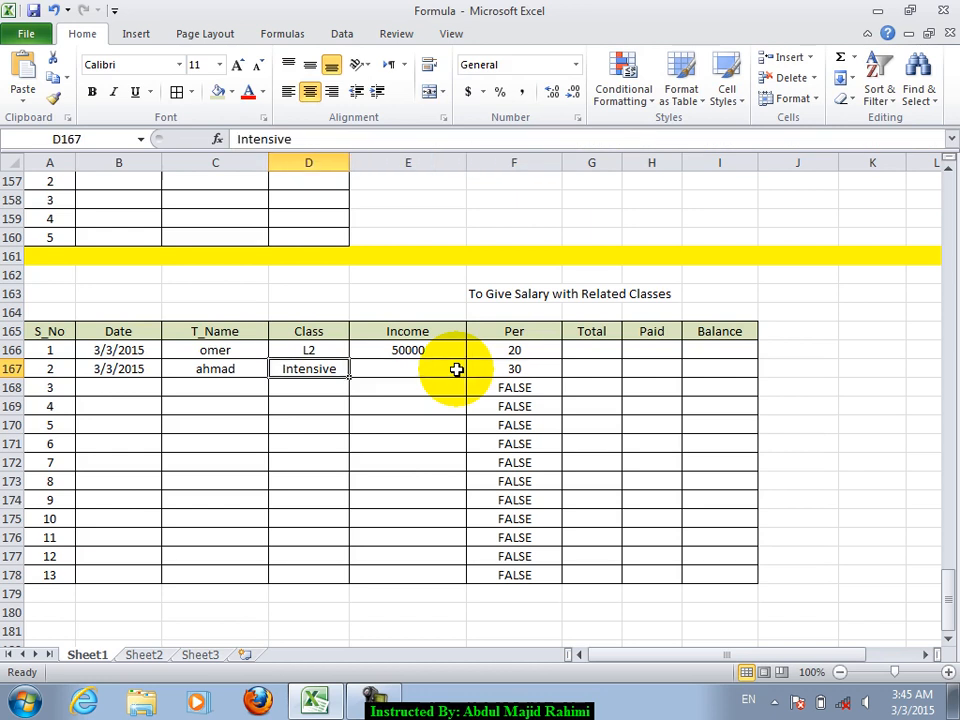
Test the formula with the advanced classes Adv1 and Adv2 in turn in D167
text(Adve)
key(BackSpace)
text(1)
key(ctrl+Return)
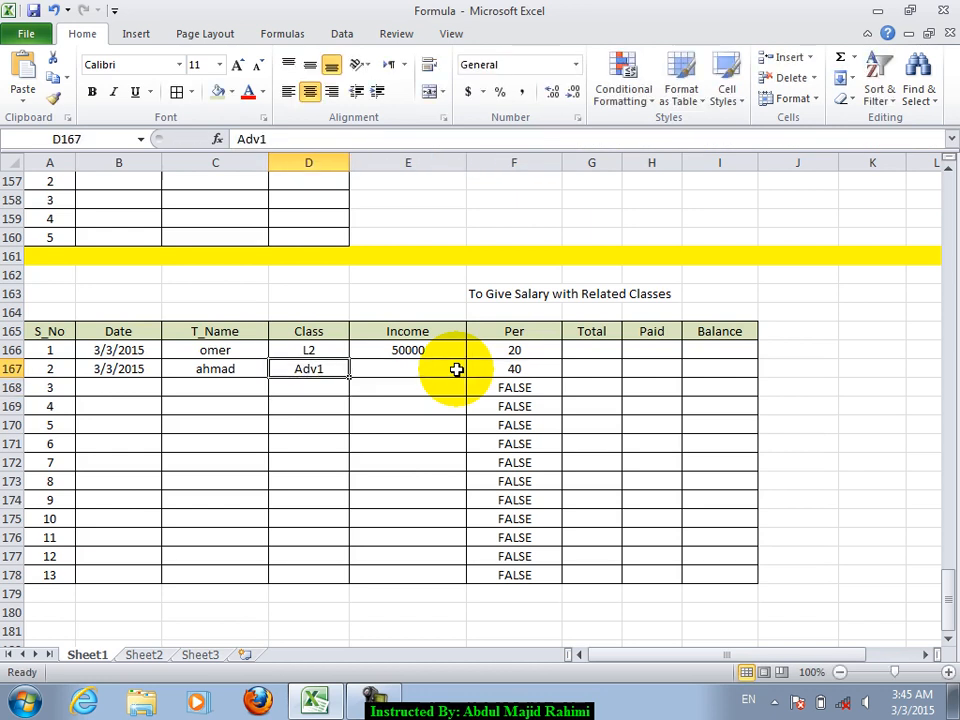
text(Adv3)
key(BackSpace)
text(2)
key(Return)
key(Up)
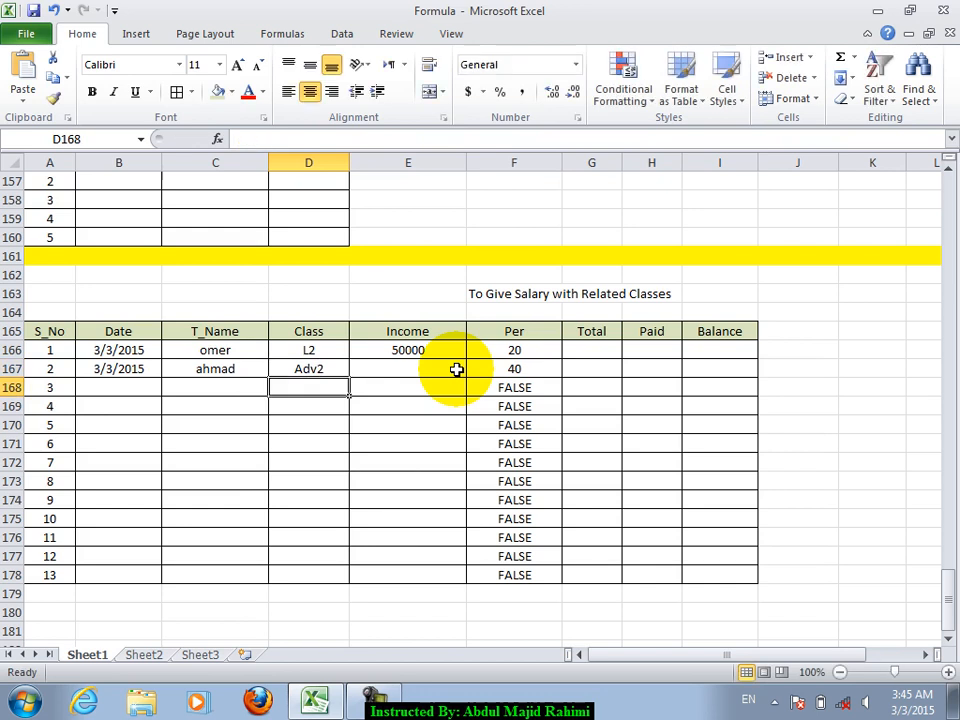
Replace the class in D167 with Adv3
text(Adv43)
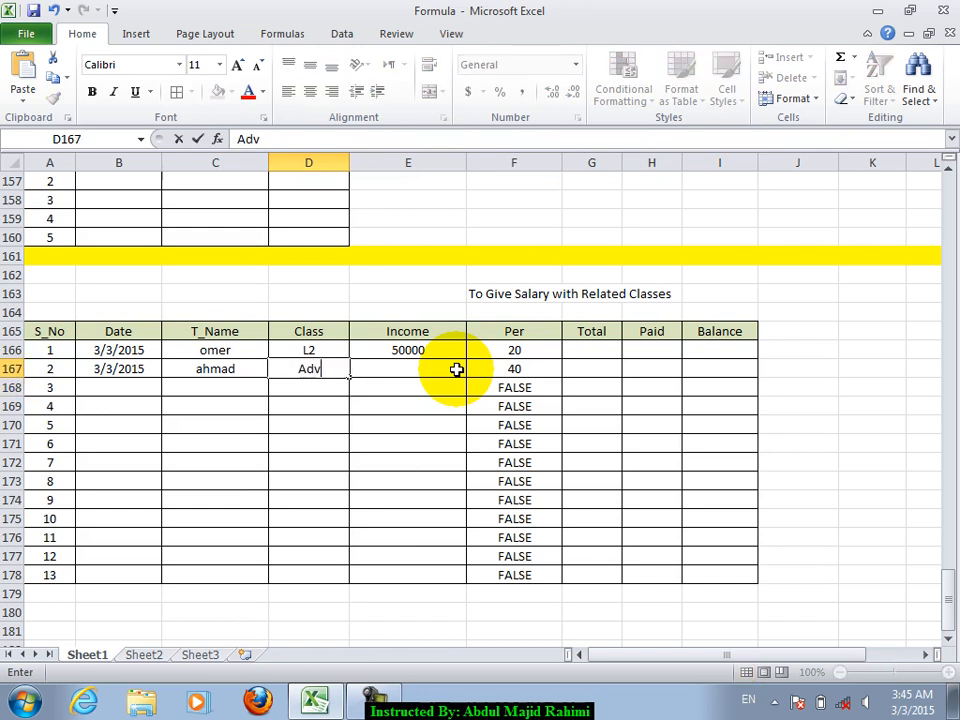
Enter Adv3 as the class of the second record in D167
key(BackSpace)
key(BackSpace)
text(3)
key(Return)
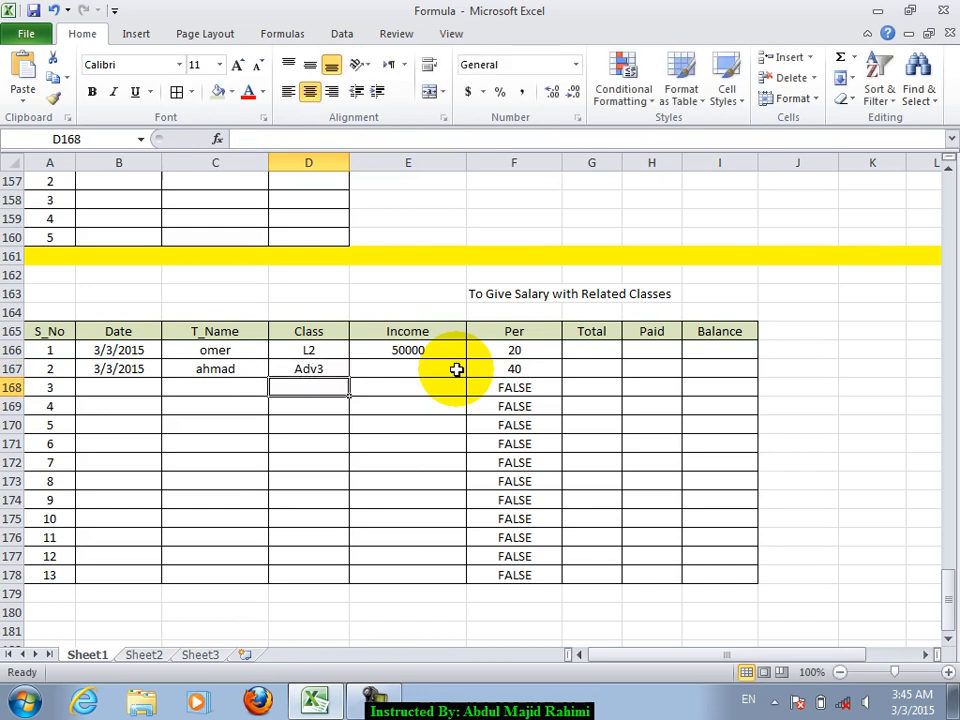
Calculate the first record's Total in G166 with the formula =E166*F166/100
key(Up)
key(Right)
key(Right)
key(Right)
key(Up)
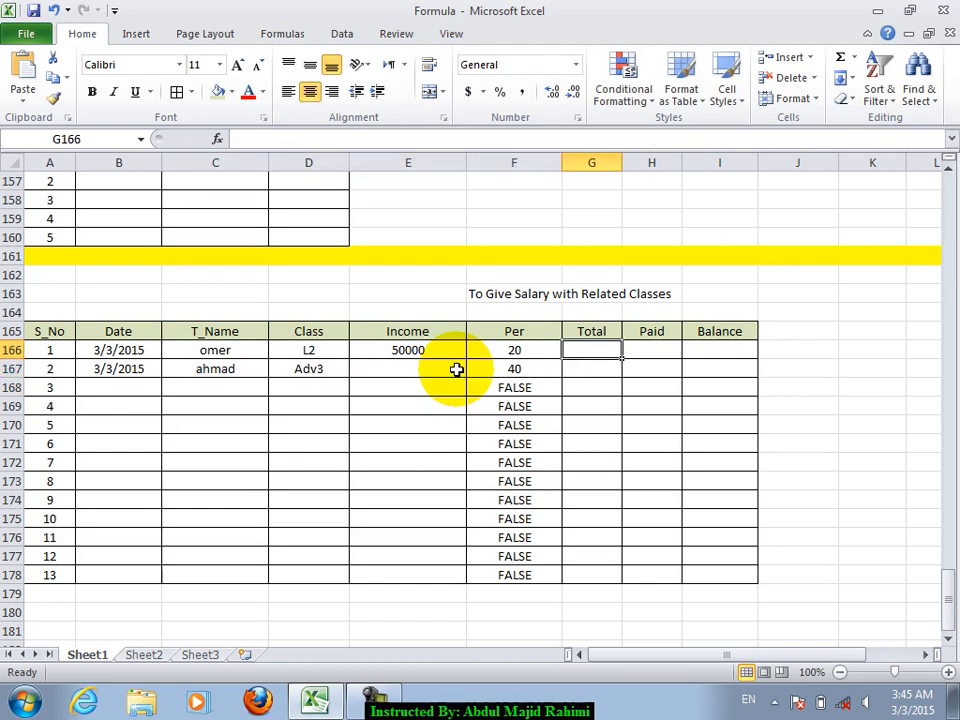
text(=)
key(Left)
key(Left)
text(*)
key(Left)
text(/100)
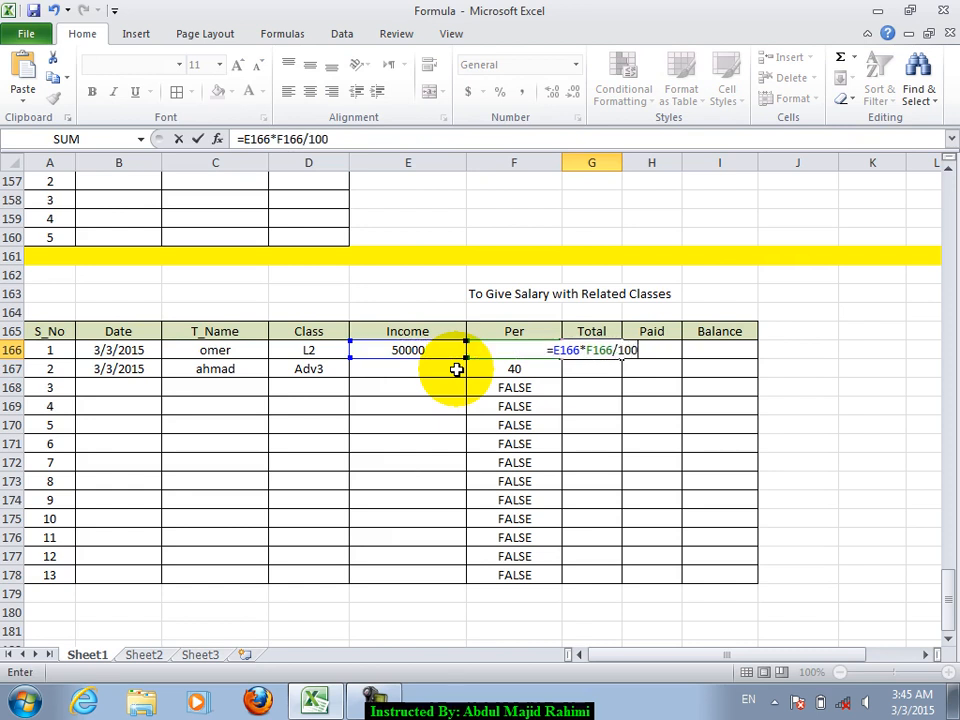
key(ctrl+Return)
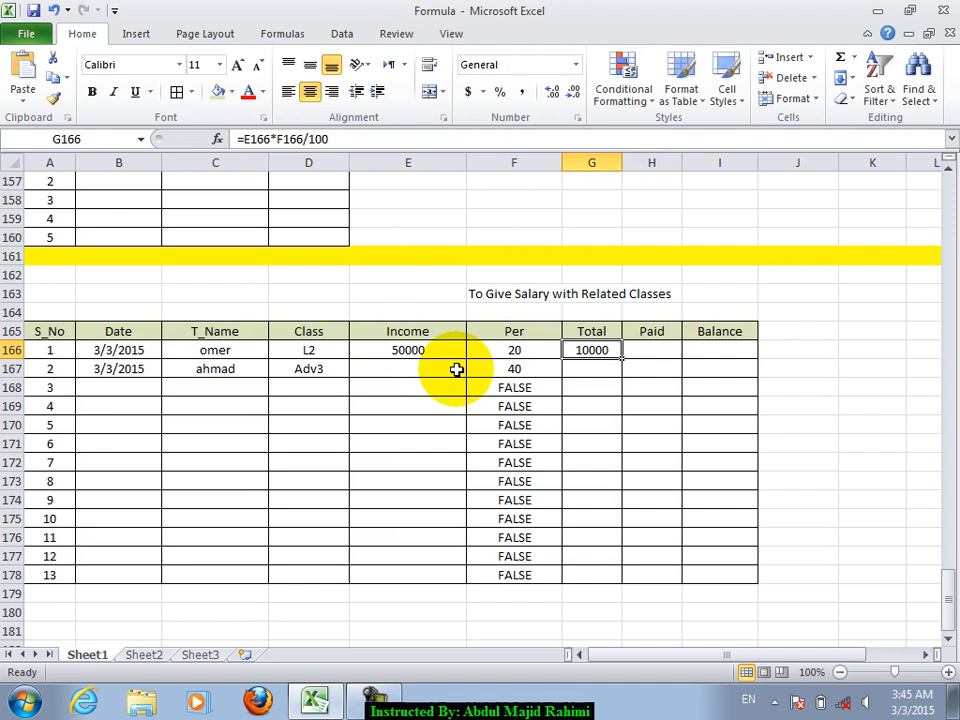
Enter 2000 as the first record's Paid amount and calculate its Balance with =G166-H166
key(Right)
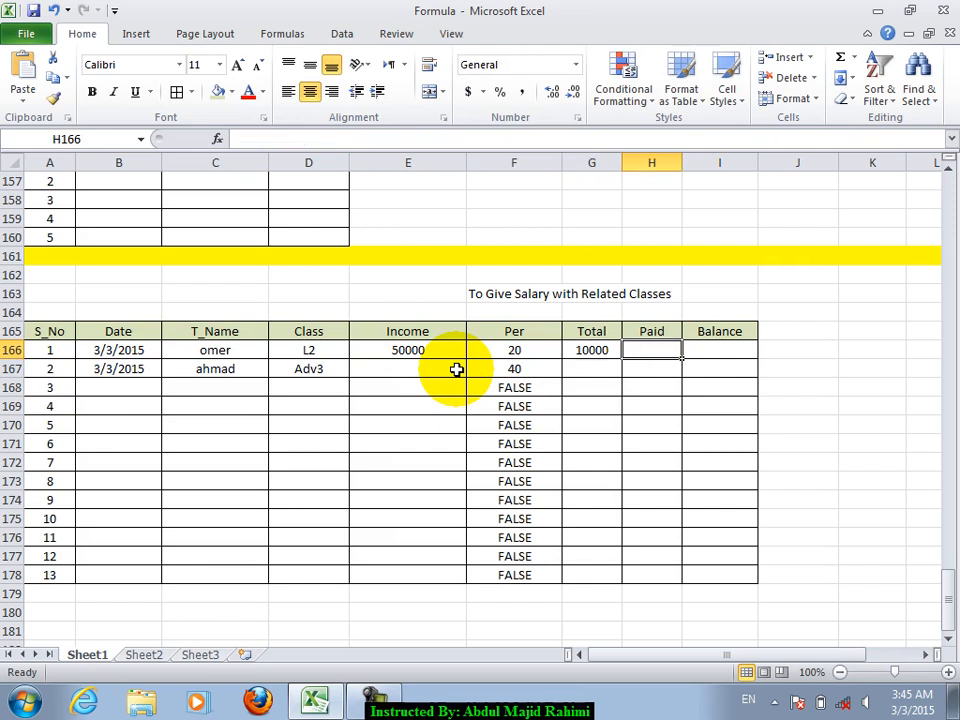
text(2000)
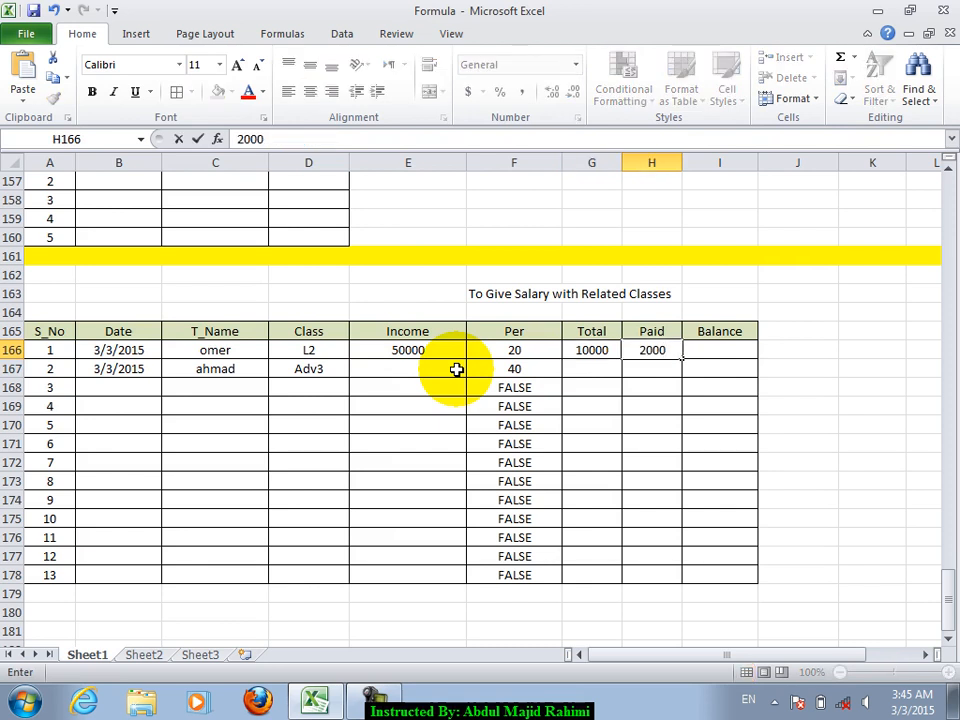
key(Right)
text(=)
key(Left)
key(Left)
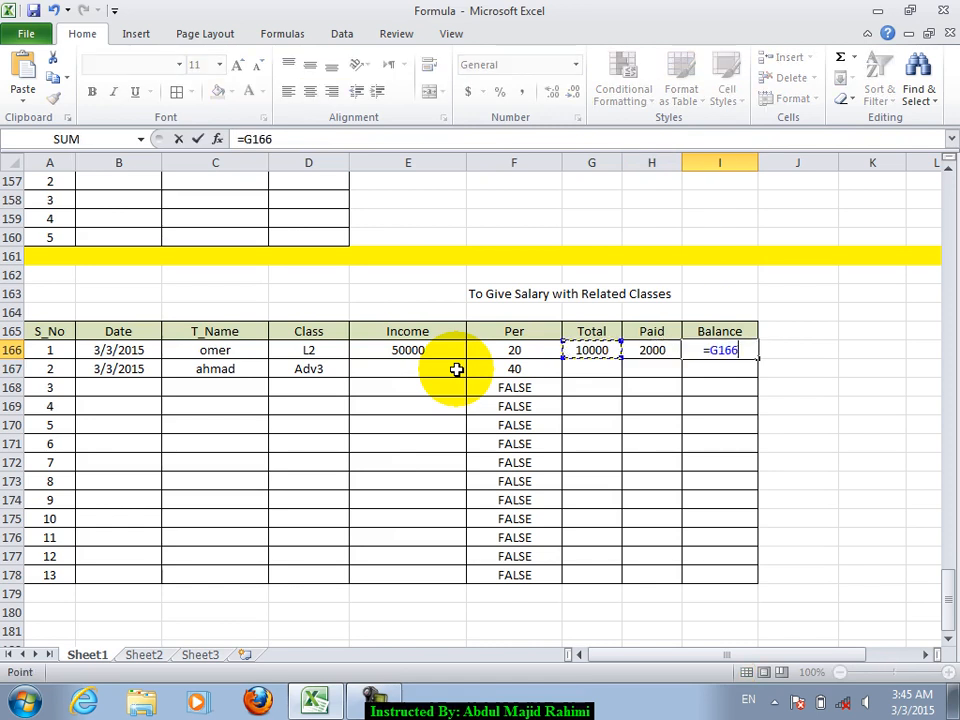
text(-)
key(Left)
key(ctrl+Return)
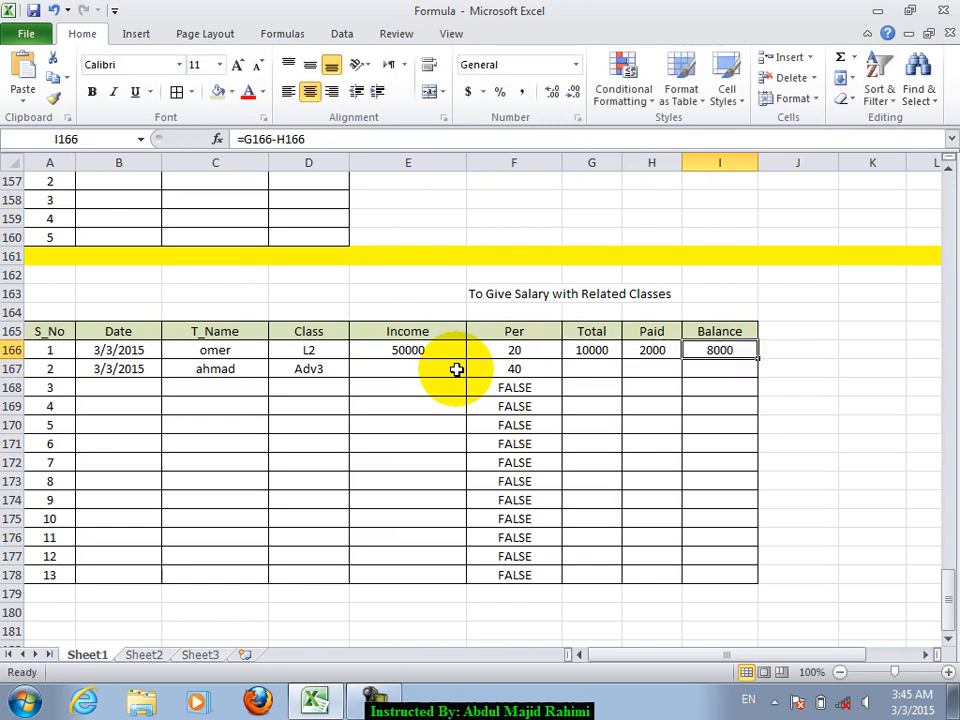
Fill the Total and Balance formulas from row 166 down to row 178
drag(600, 349, 604, 568)
key(ctrl+d)
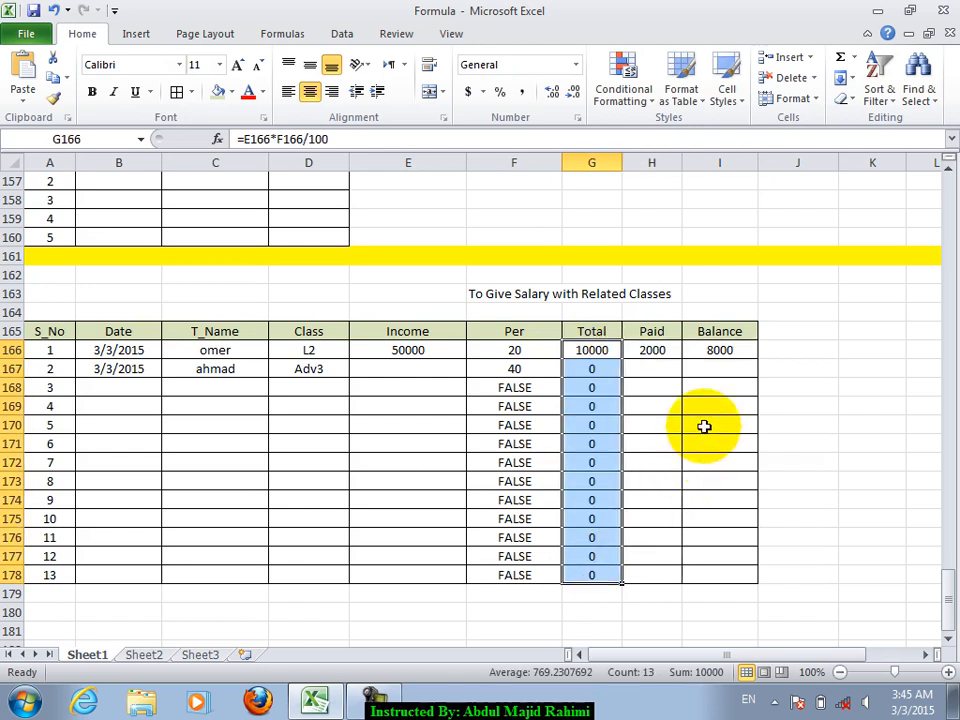
click(653, 349)
drag(700, 349, 722, 572)
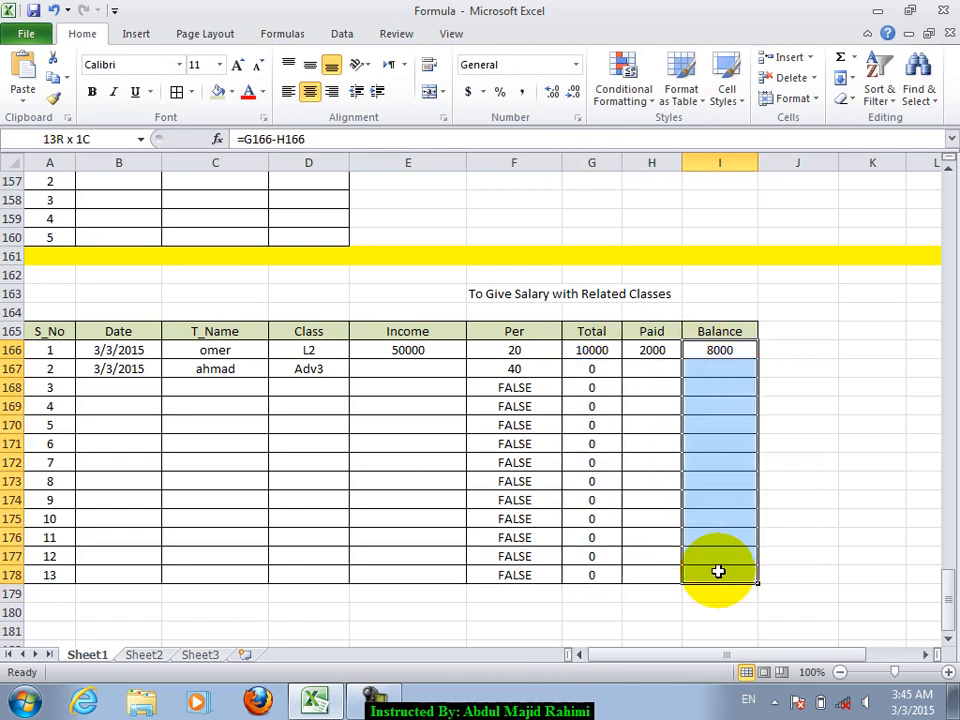
key(ctrl+d)
Enter 60000 as the Income of the second record in E167
click(122, 387)
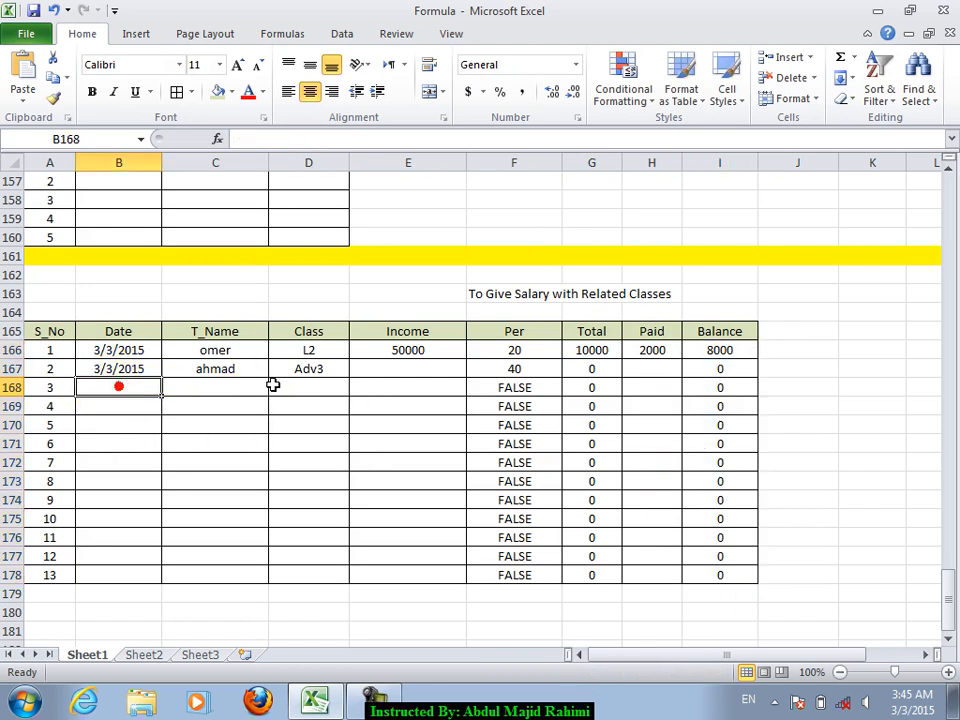
click(404, 368)
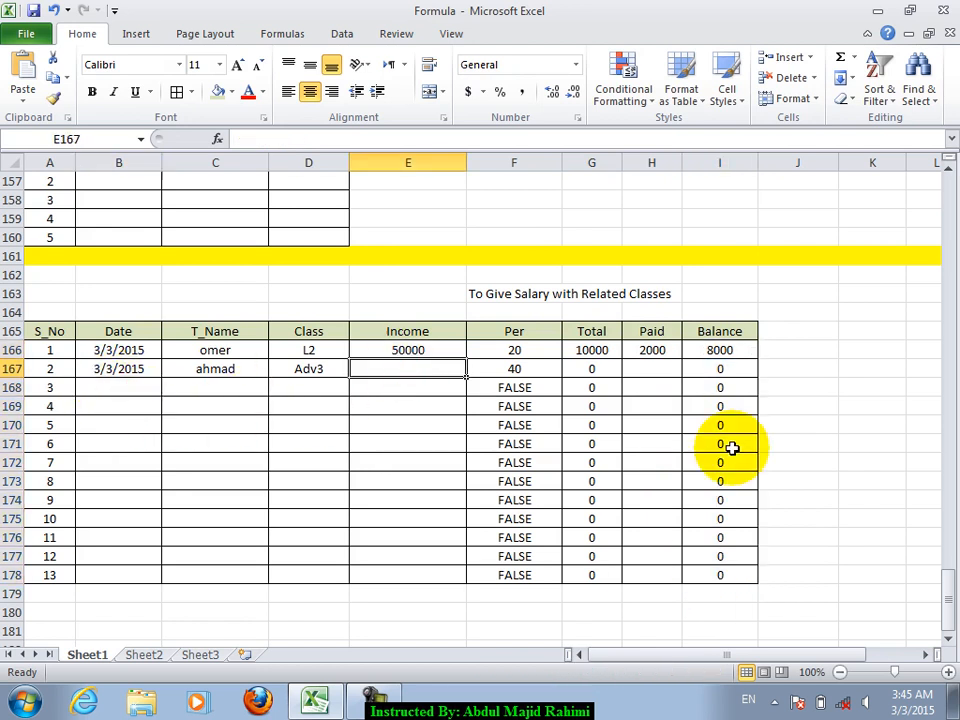
text(60000)
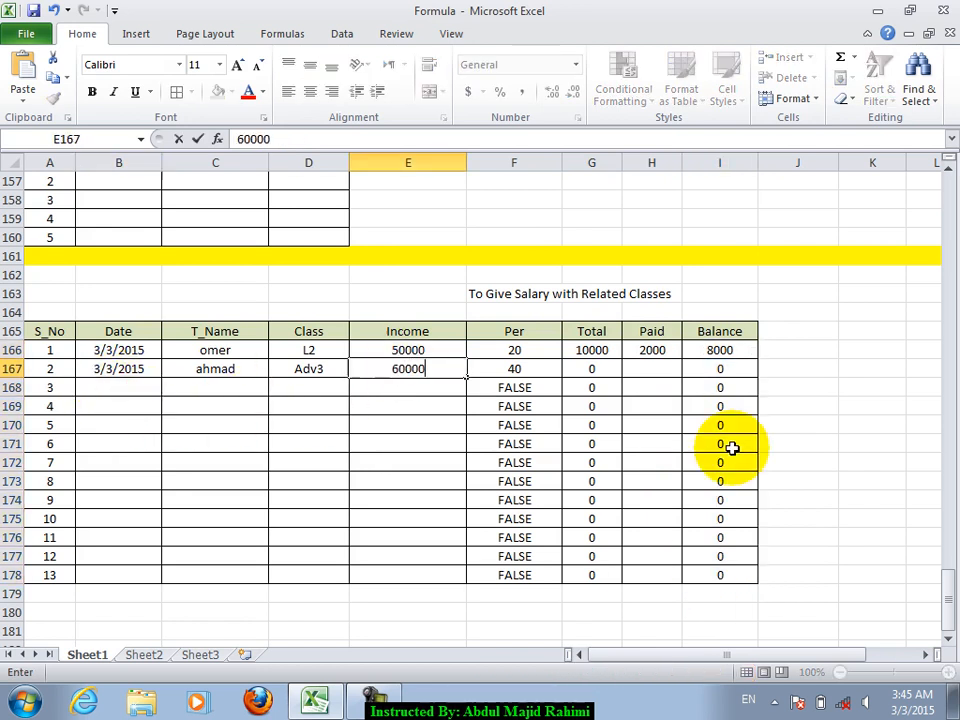
key(Return)
Review the Income, Per, Total, Paid and Balance cells of the second record in row 167
key(Up)
key(Right)
key(Left)
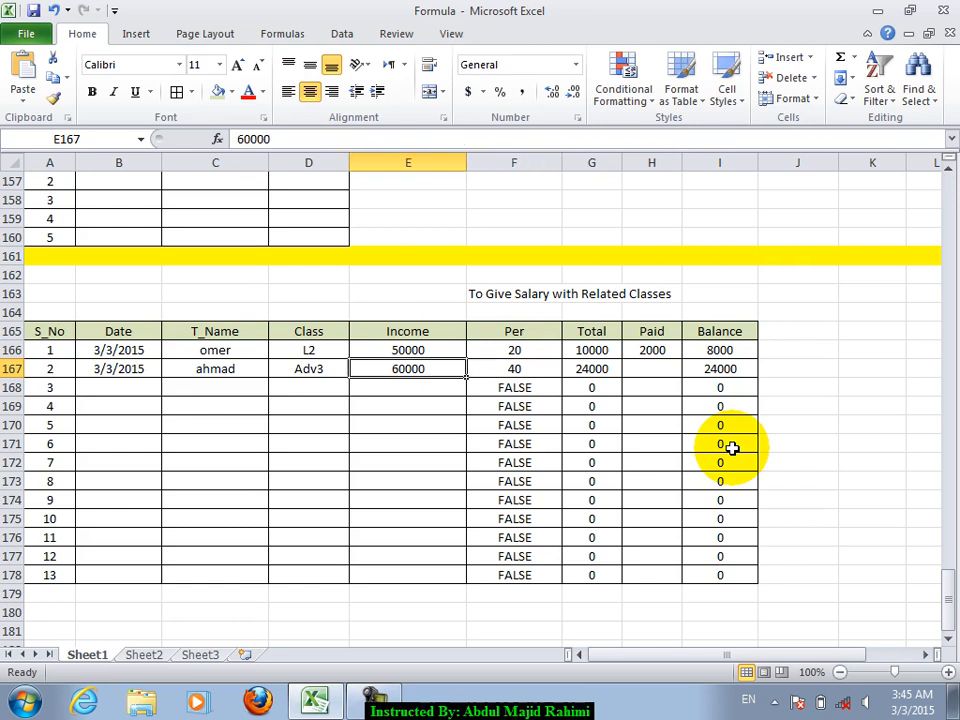
key(Right)
key(Left)
key(Right)
key(Left)
key(Right)
key(Right)
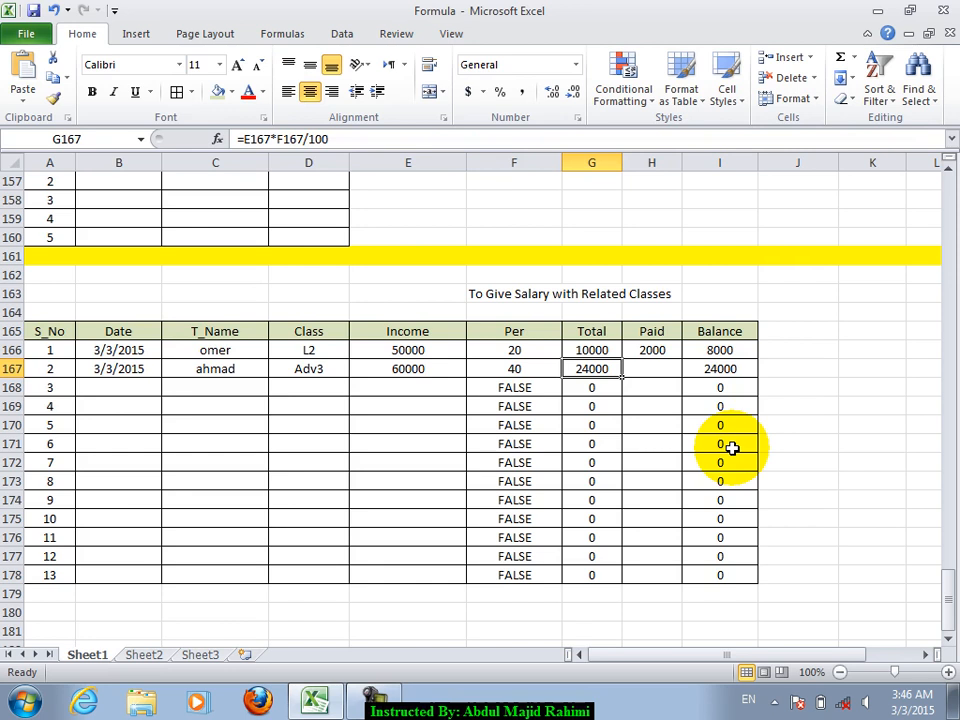
key(Right)
key(Right)
key(Right)
key(Left)
key(Left)
key(Left)
key(Left)
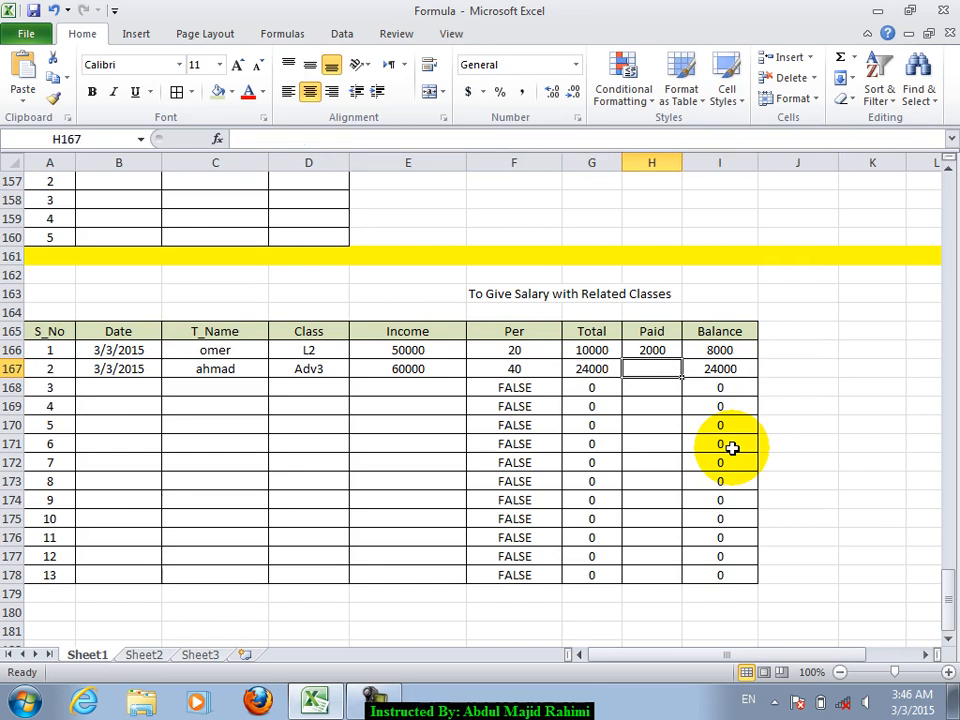
key(Right)
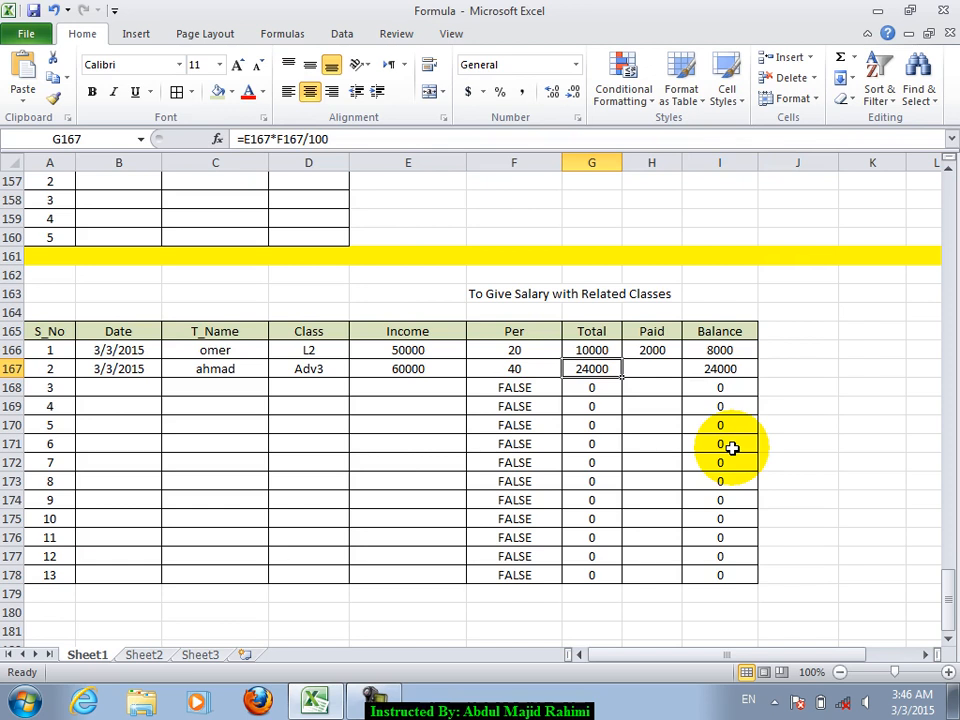
Fill the whole of row 179 below the salary table with standard yellow as a divider
click(137, 387)
scroll(160, 420, down, 1)
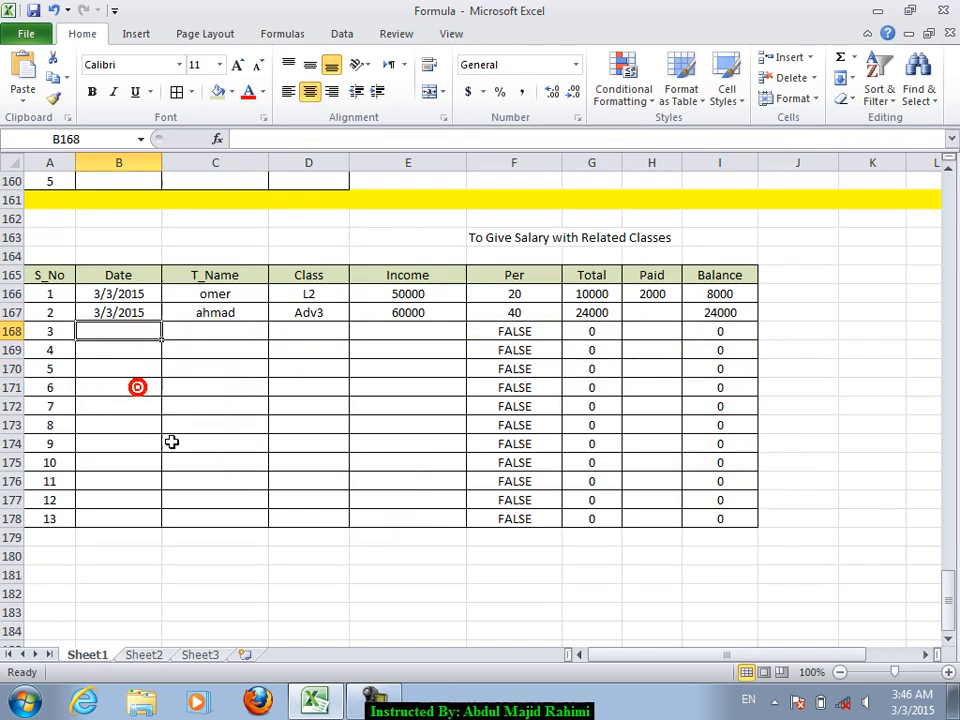
click(15, 537)
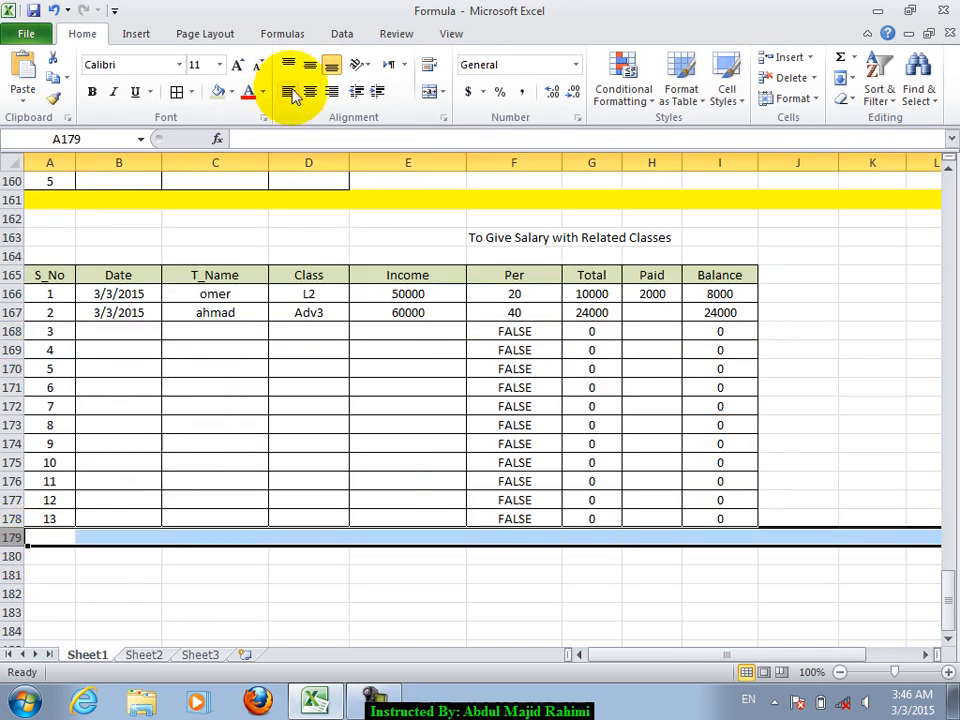
click(232, 91)
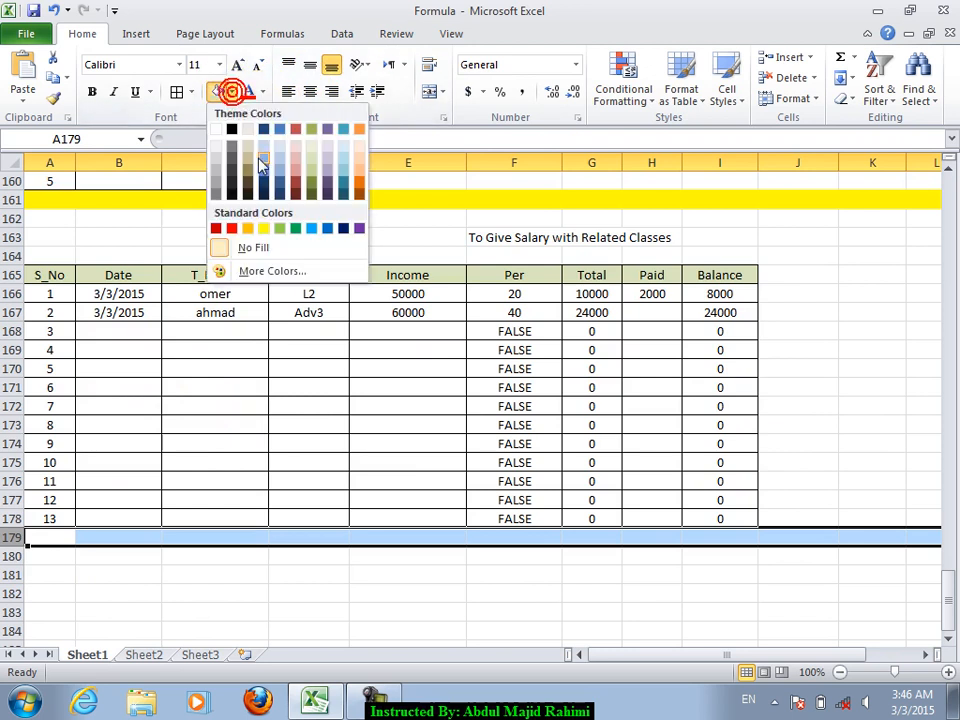
click(262, 228)
Enter the title Increase Salary in F180, just below the yellow divider row
scroll(493, 401, up, 3)
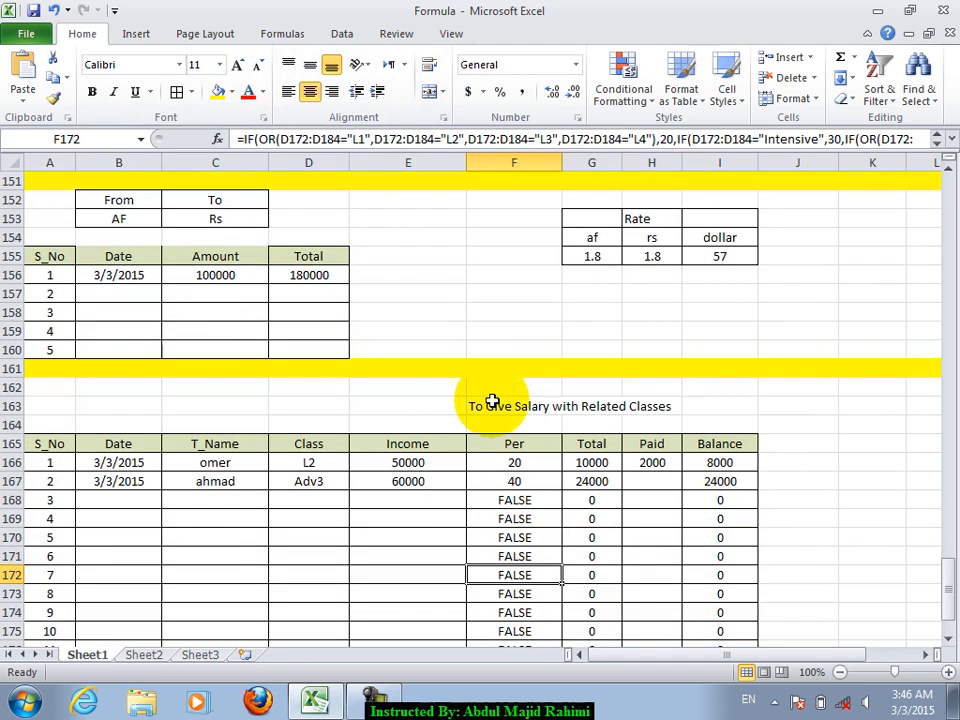
scroll(493, 401, up, 5)
scroll(495, 416, down, 9)
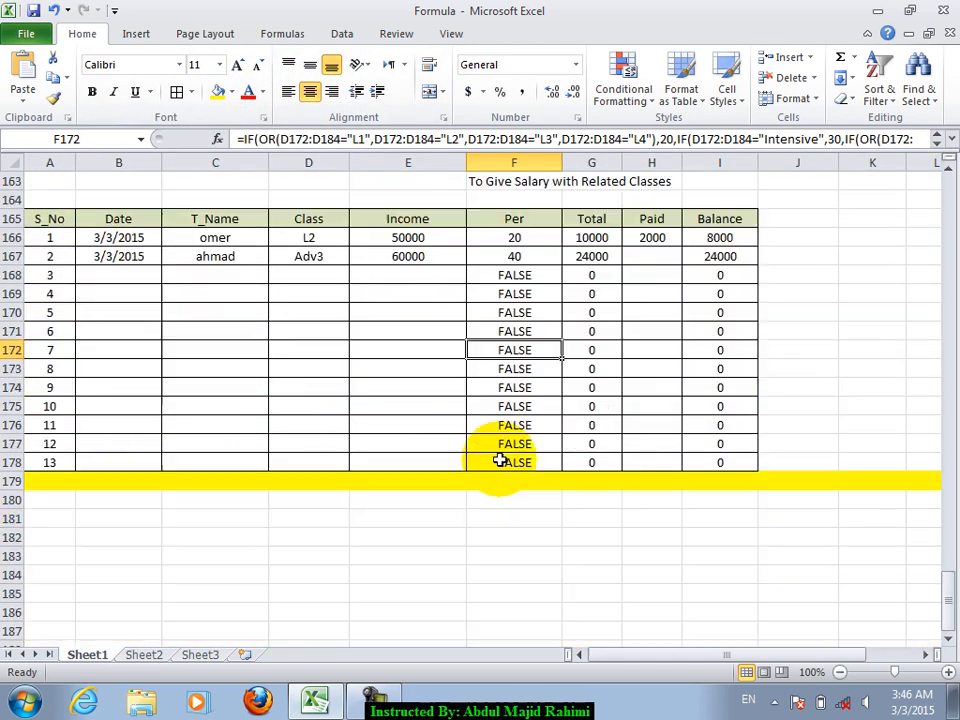
scroll(500, 460, down, 2)
click(521, 405)
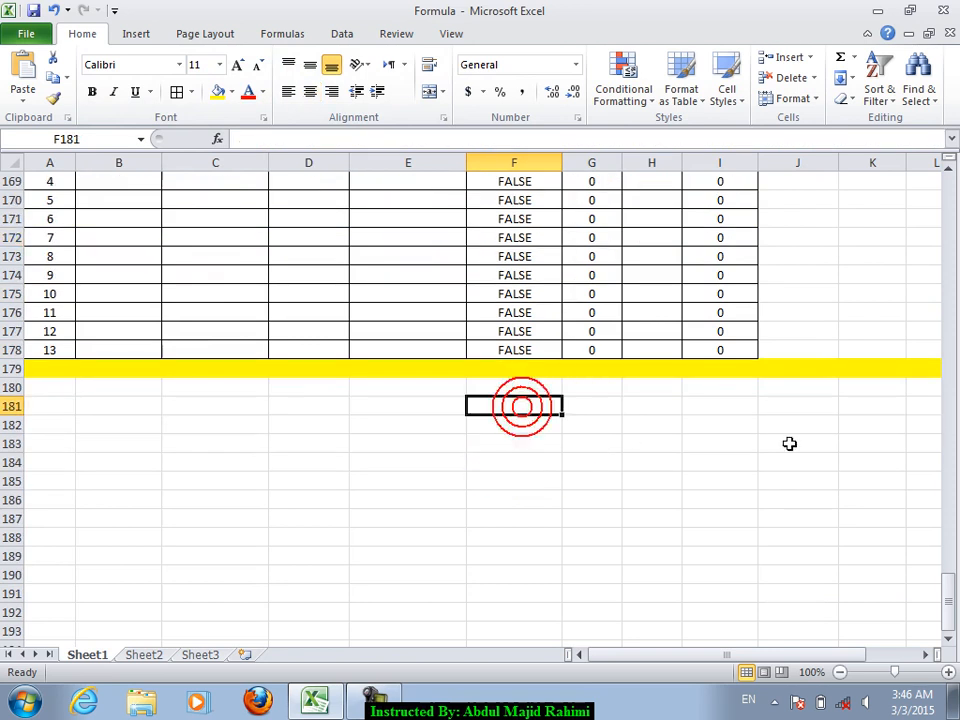
key(Up)
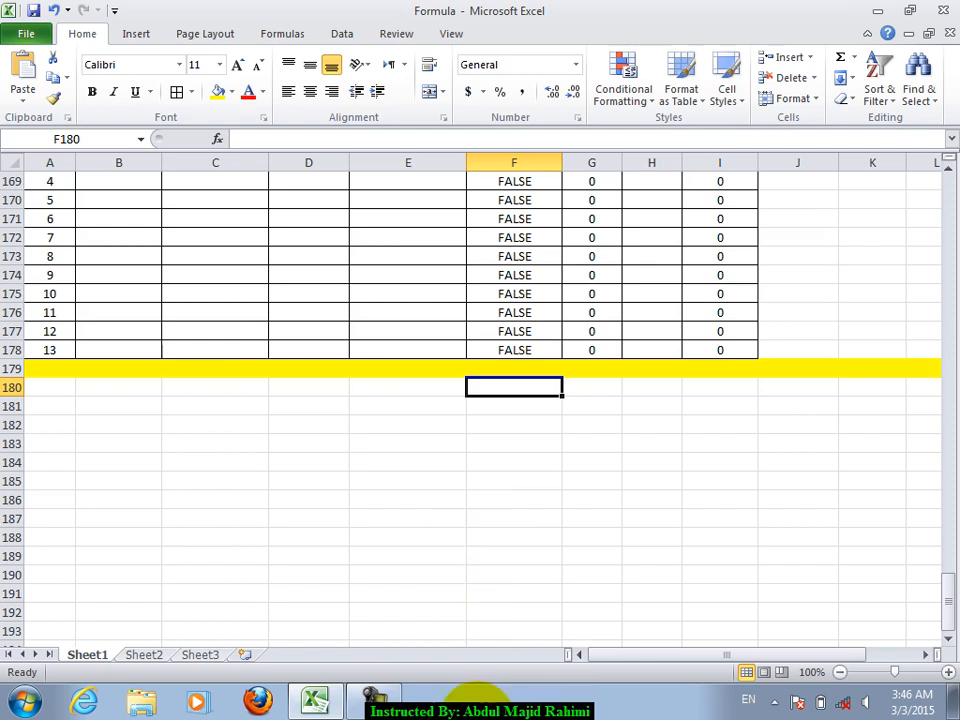
text(in)
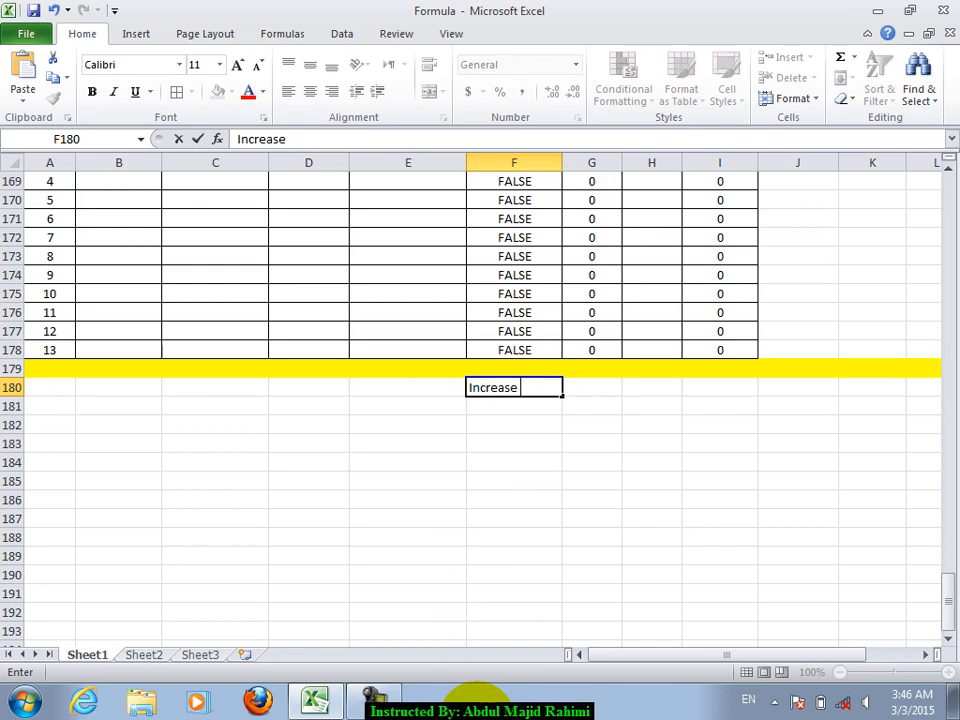
key(Return)
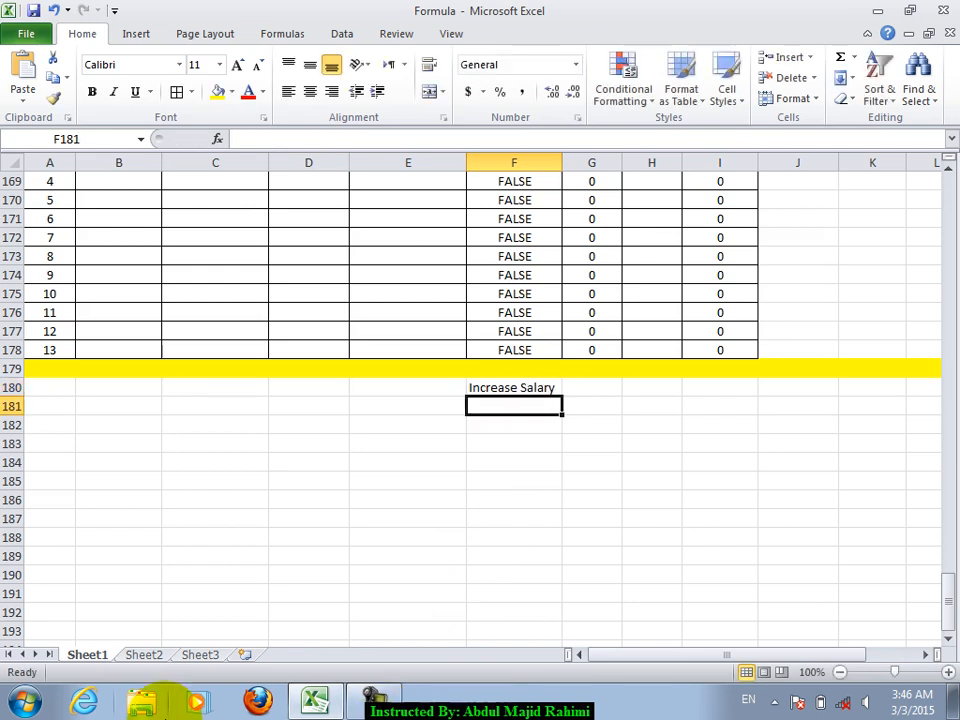
List Teacher, Eng and Admin in column C from C180, with 10, 20 and 15 in the cell beneath each
click(253, 388)
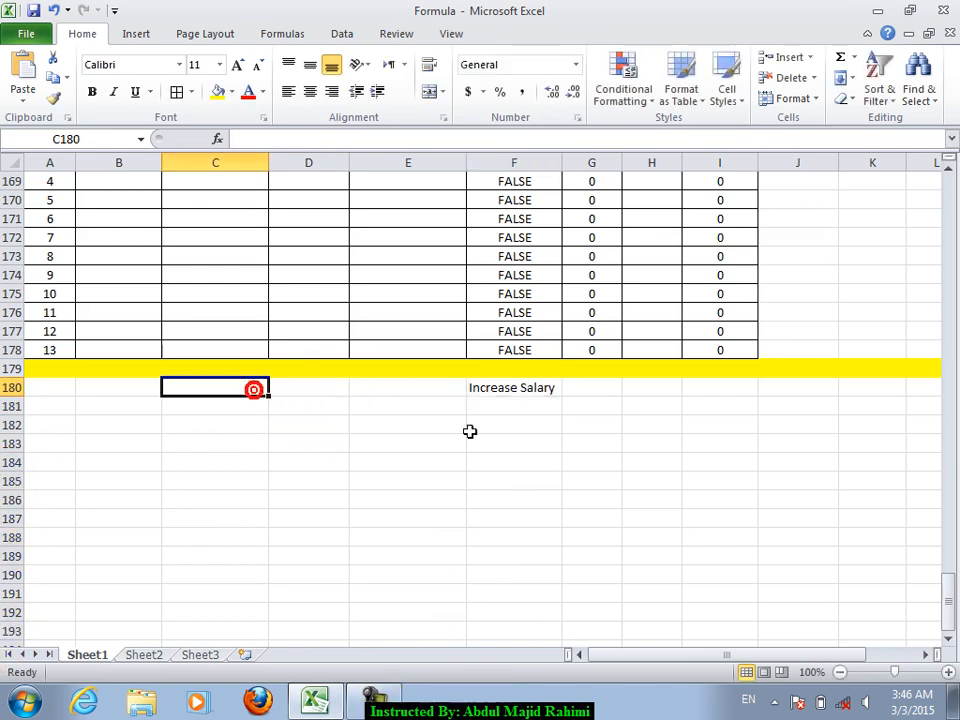
text(Teacher)
key(Return)
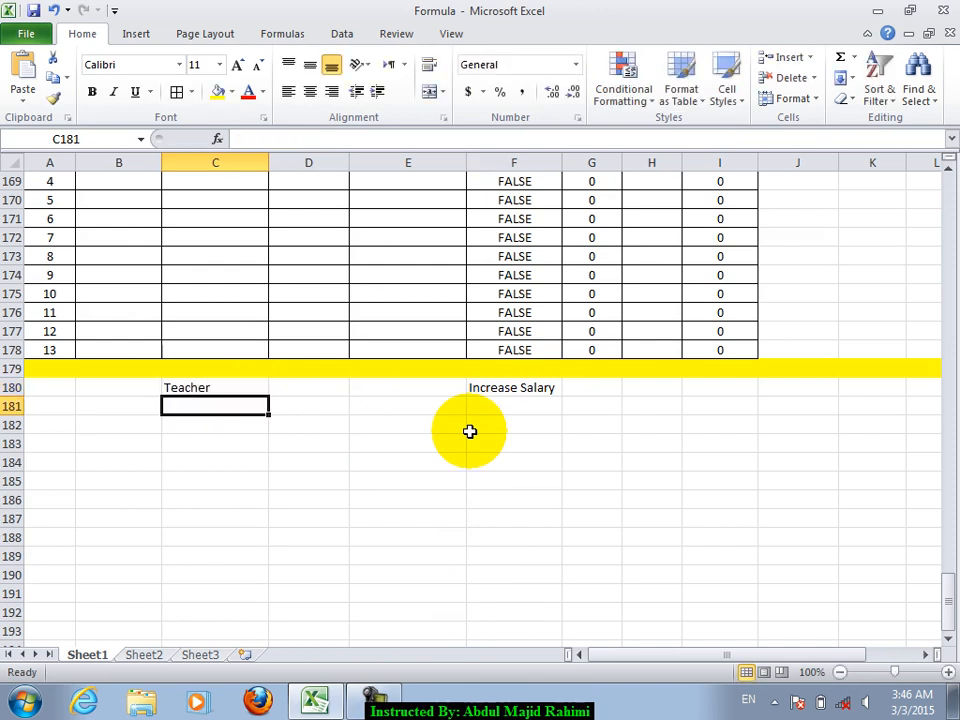
text(10)
key(Return)
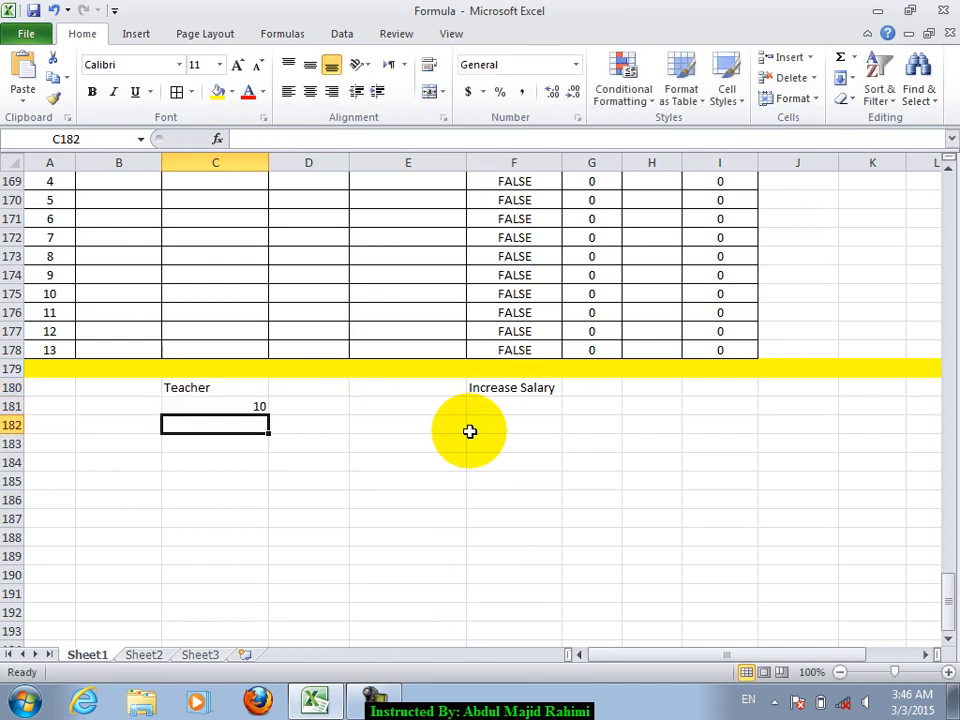
text(Eng)
key(Return)
text(290)
key(Return)
key(Up)
key(F2)
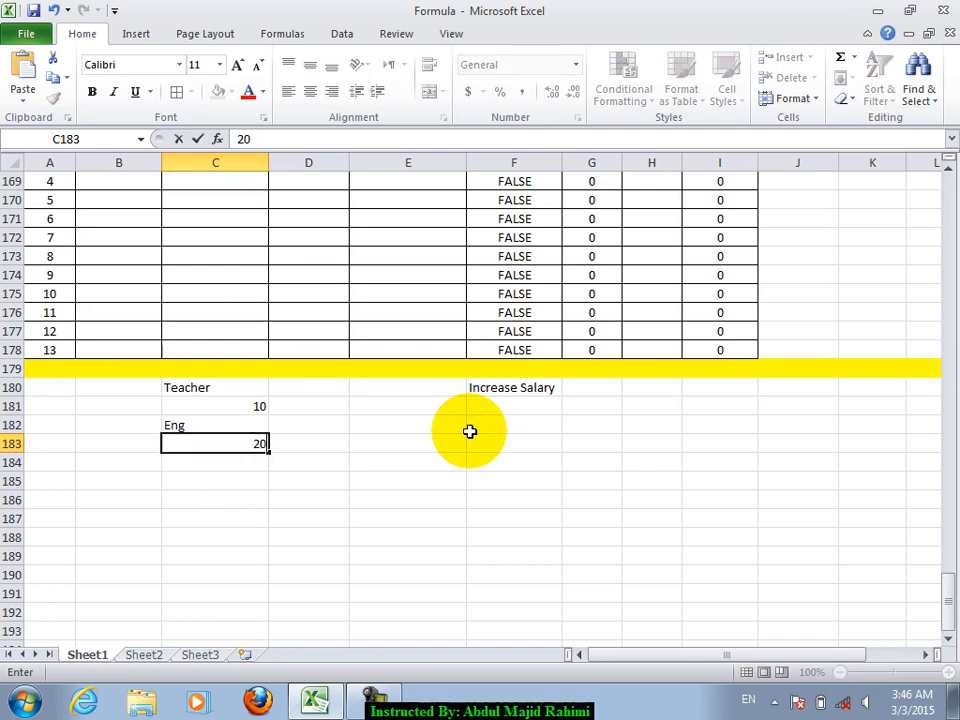
key(Return)
text(Admin)
key(Return)
text(145)
key(Return)
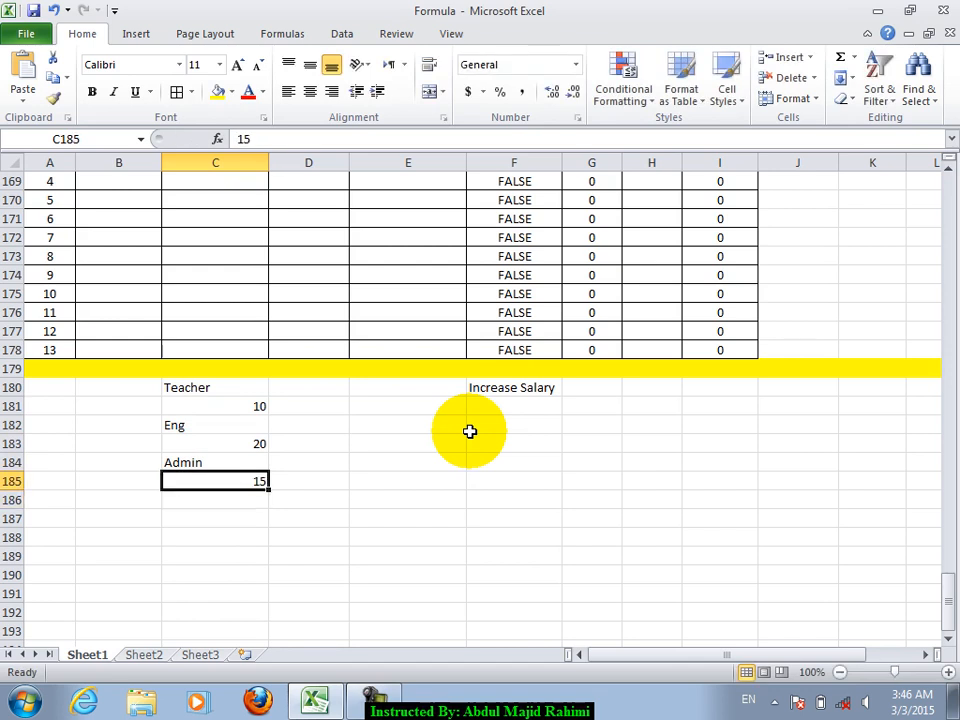
Clear the job labels and their values from C180 to C185
key(Up)
key(shift+Up)
key(shift+Up)
key(shift+Up)
key(shift+Up)
key(shift+Up)
key(Delete)
Enter the heading S_No in A184 to begin the header row of the Increase Salary table
key(Down)
key(Down)
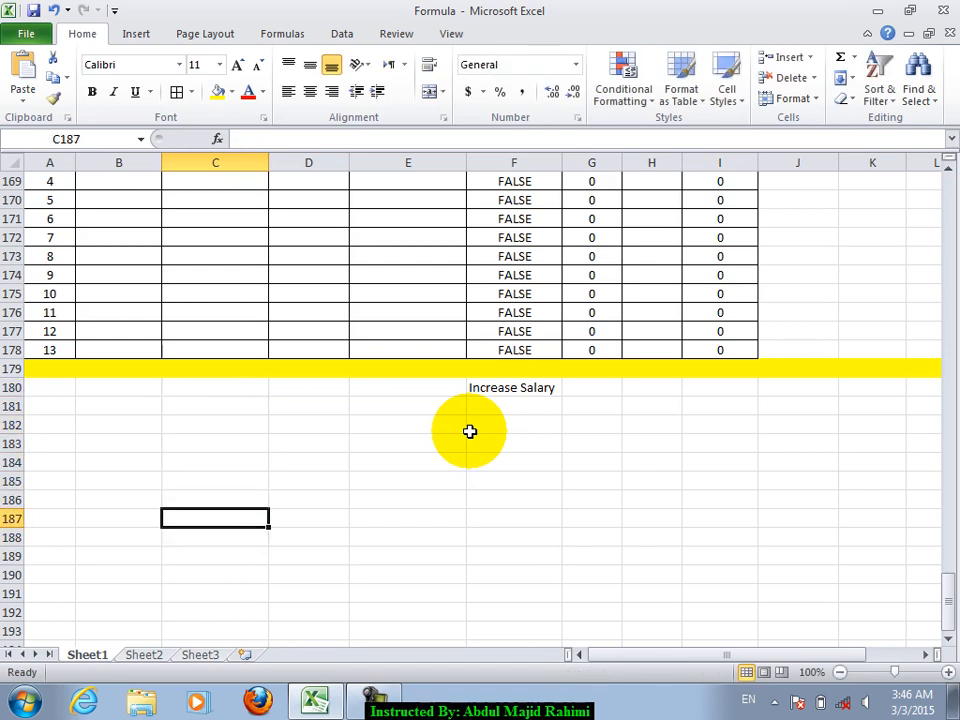
key(Up)
key(Up)
key(Up)
key(Left)
key(Left)
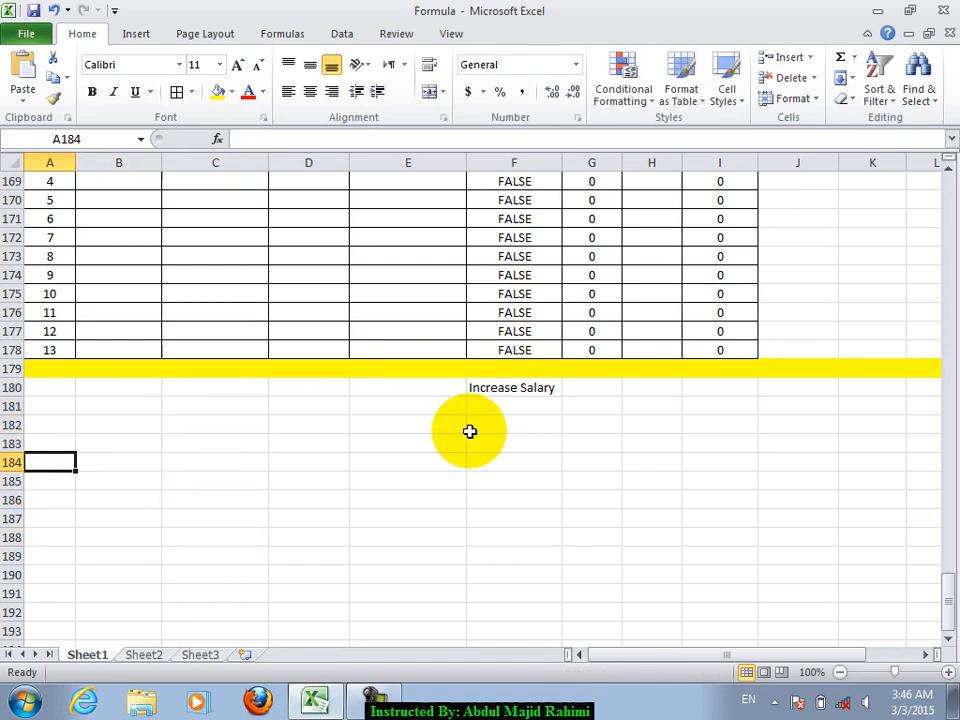
text(S_No)
key(Return)
key(Up)
Enter the heading E_Name in B184
key(Right)
text(E_Name)
key(Return)
key(Up)
key(Right)
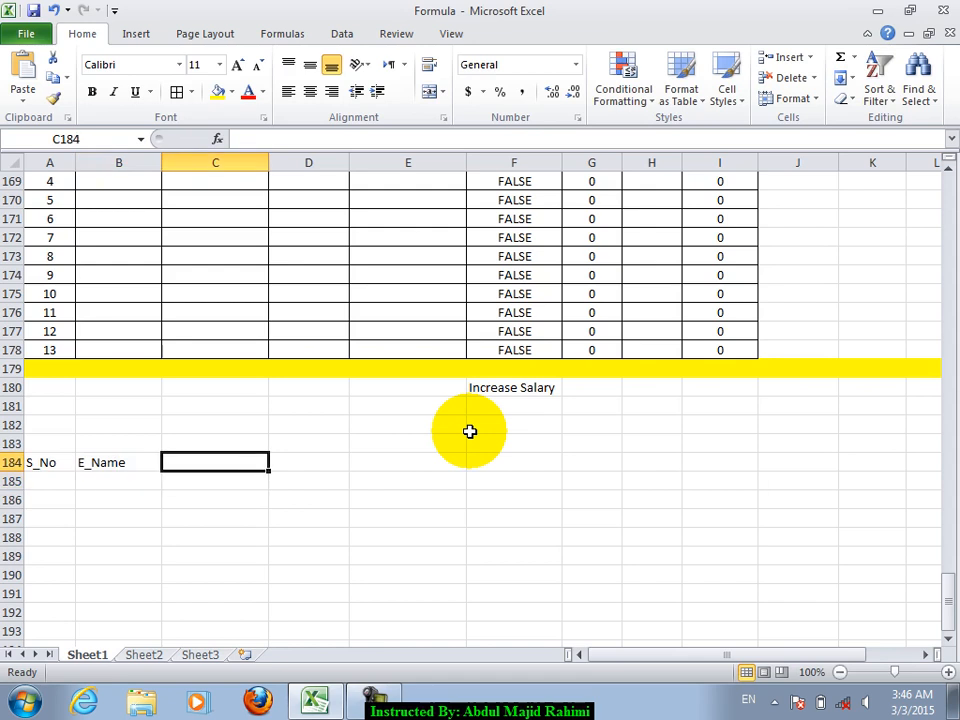
Replace the heading in B184 with Date and enter E_Name in C184
key(Left)
text(Date)
key(Right)
text(E)
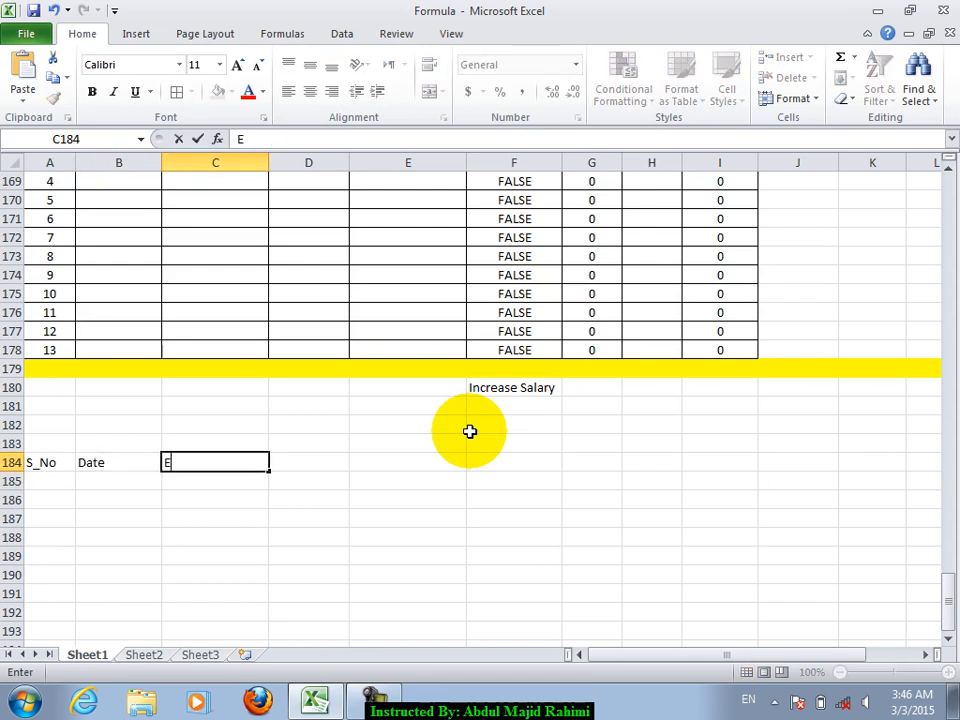
text(_Name)
key(Right)
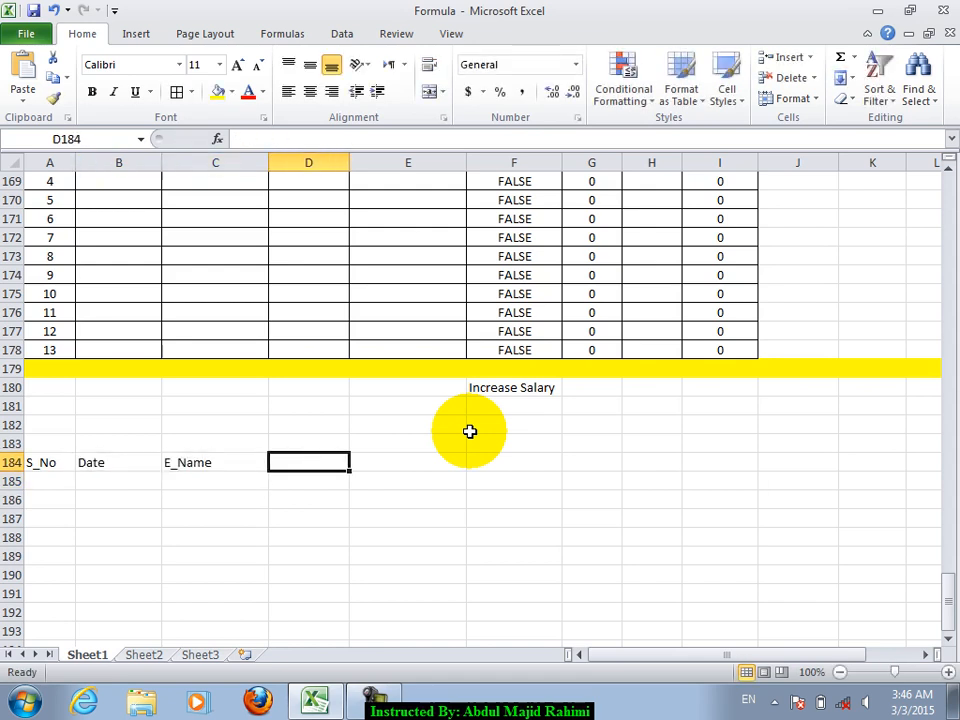
Enter the headings Add in D184 and Job in E184
text(Add)
key(Right)
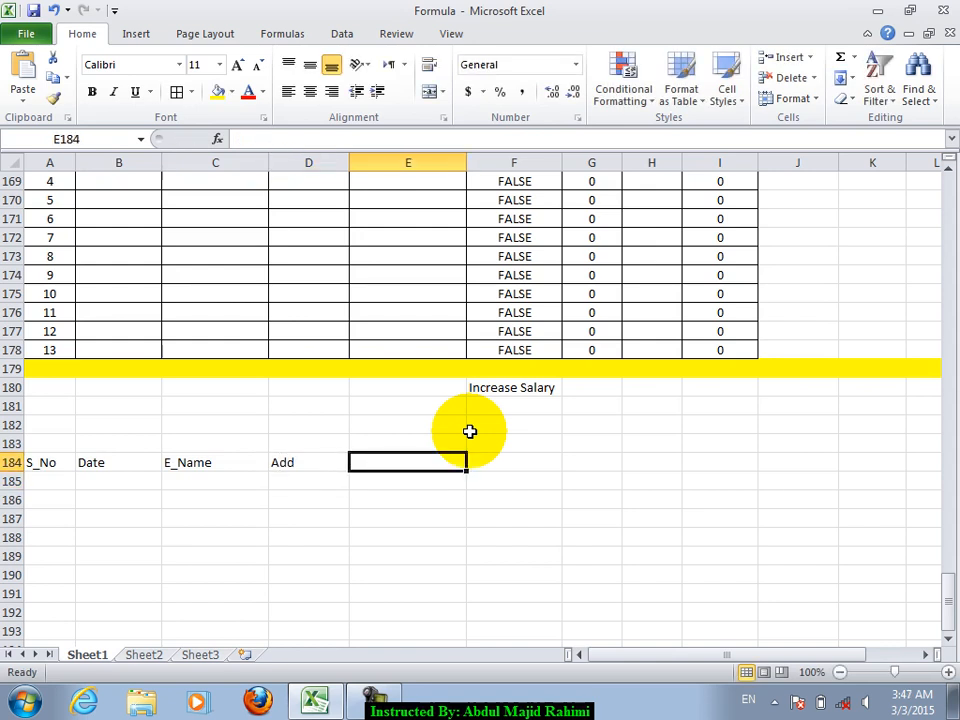
text(Job)
key(Return)
key(Up)
key(Right)
Enter the headings Salary in F184 and Com in G184
text(S)
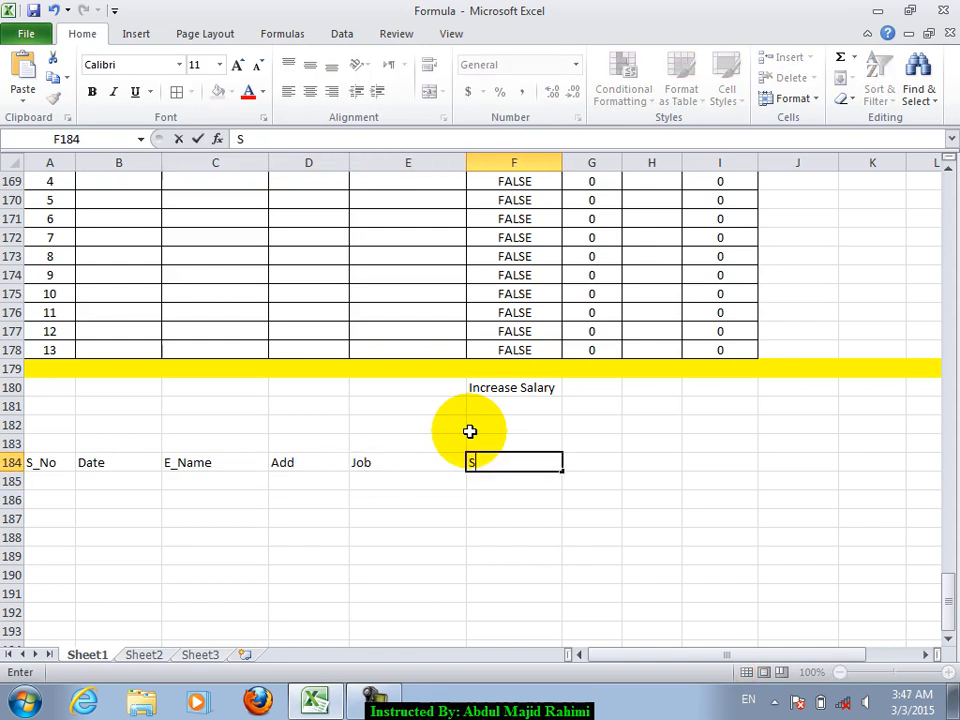
text(alary)
key(Right)
text(Com)
key(Return)
key(Up)
key(Right)
Complete the header row with Total in H184, Per in I184 and Net_Total in J184
text(Total)
key(Return)
key(Up)
key(Right)
text(Per)
key(Right)
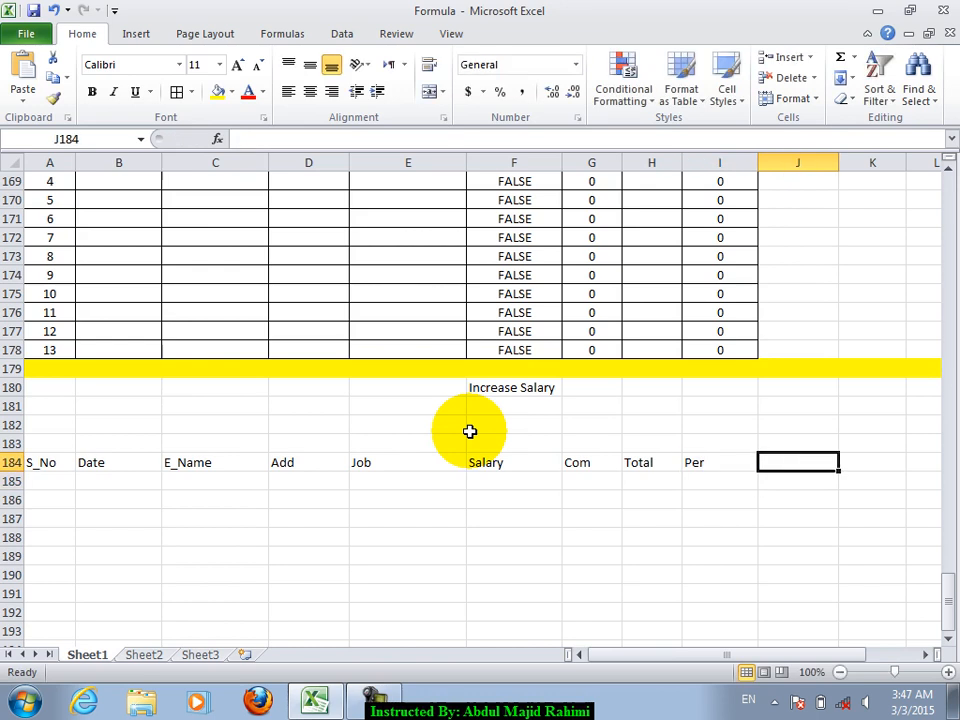
text(Net+)
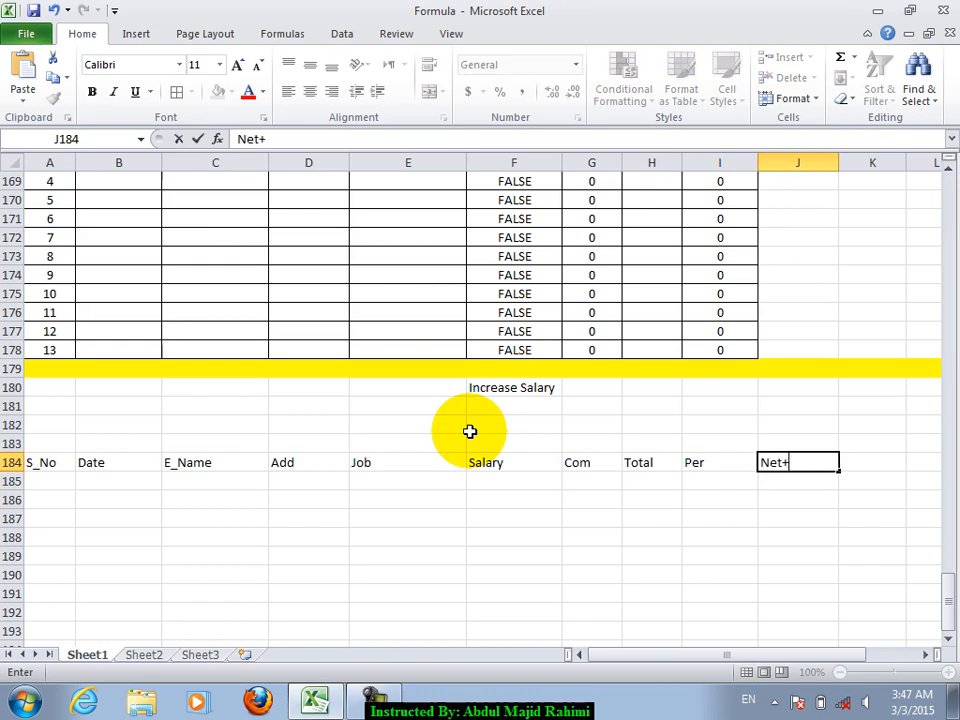
key(ctrl+Return)
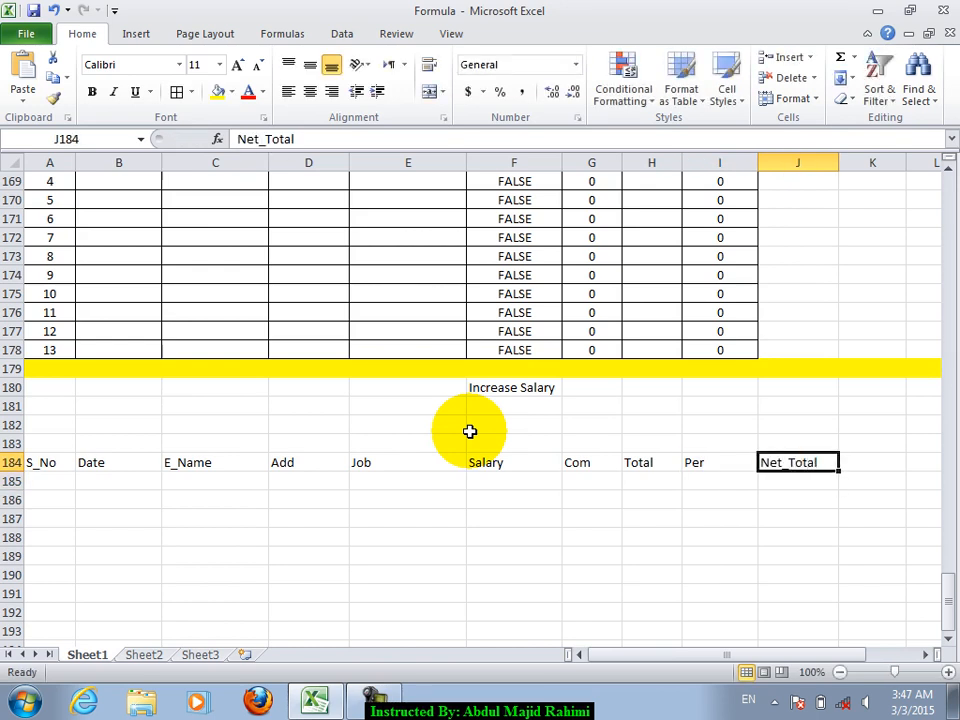
Center the contents of A184:J193 and apply borders to all its cells
key(shift+Left)
key(shift+Left)
key(shift+Left)
key(shift+Left)
key(shift+Left)
key(shift+Left)
key(shift+Left)
key(shift+Left)
key(shift+Left)
key(shift+Down)
key(shift+Down)
key(shift+Down)
key(shift+Down)
key(shift+Down)
key(shift+Down)
key(shift+Down)
key(shift+Down)
key(shift+Down)
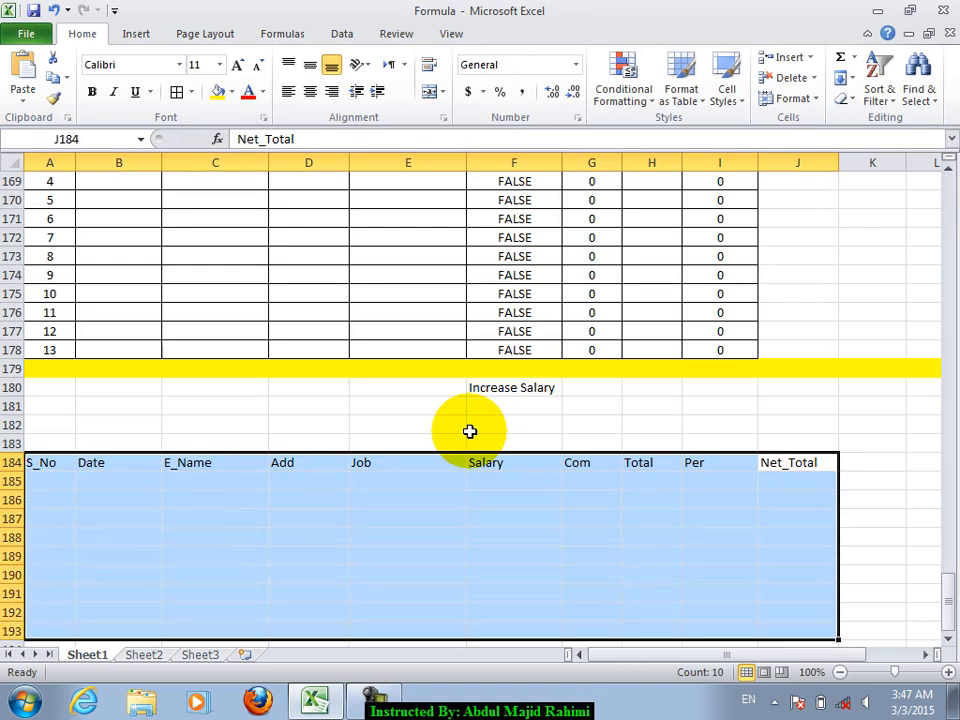
click(310, 91)
click(176, 91)
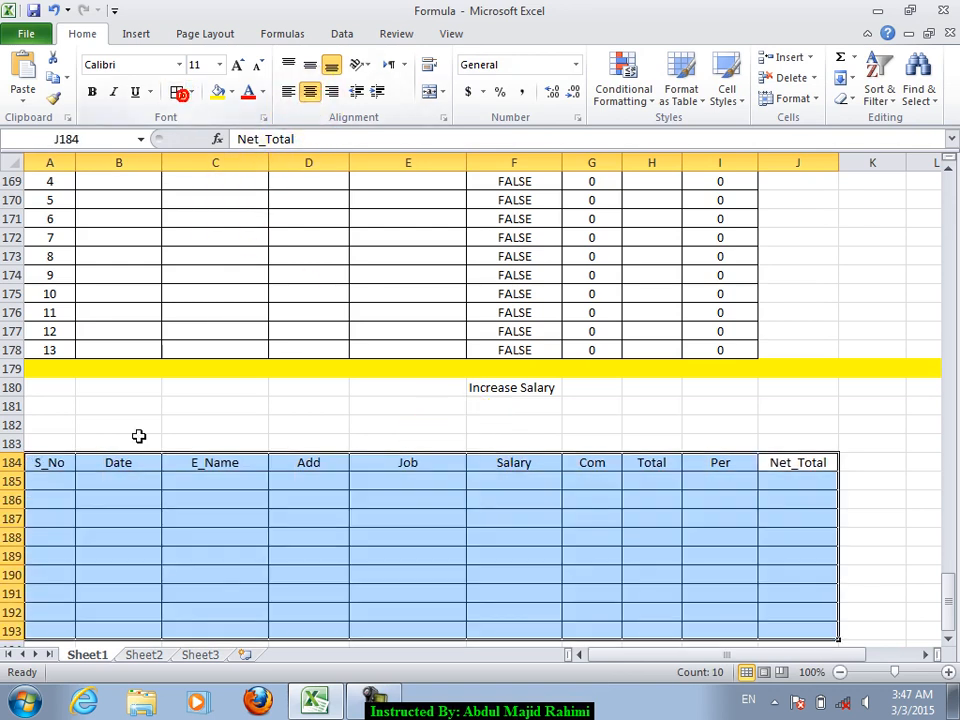
Fill the header row A184:J184 with a light green color
drag(56, 468, 779, 446)
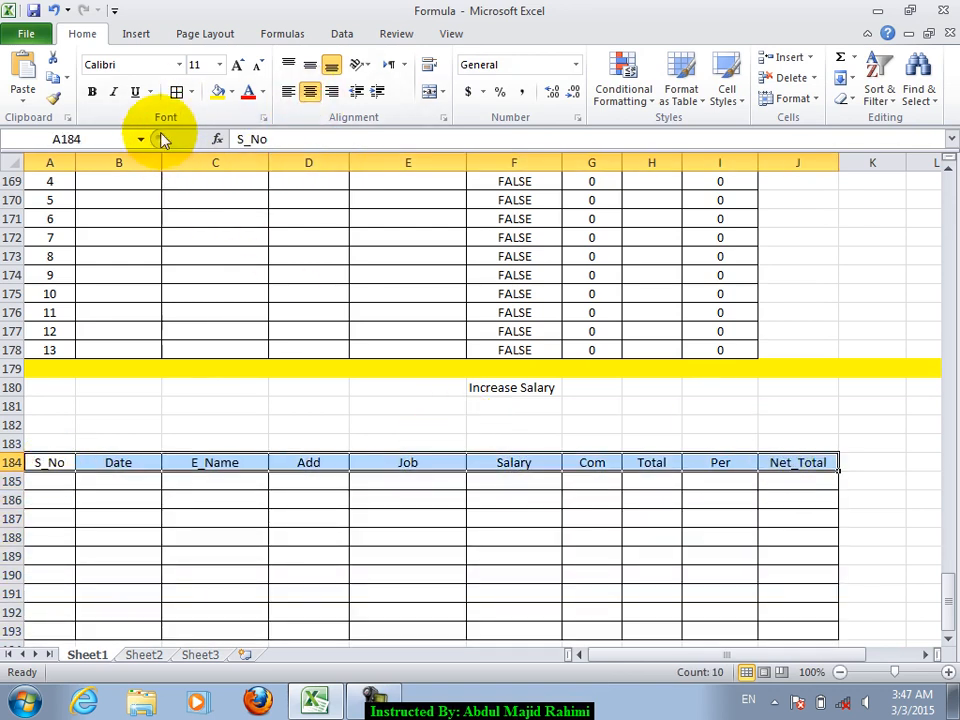
click(231, 91)
click(308, 160)
Number the rows from 1 to 9 in A185:A193 as a filled series
click(62, 481)
text(1)
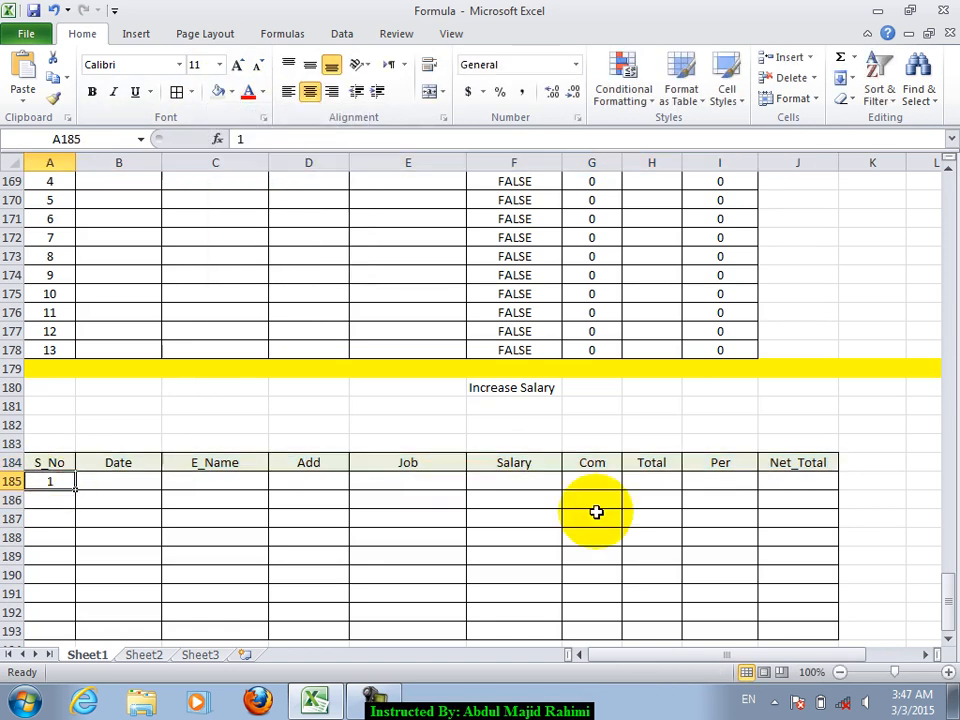
drag(76, 489, 90, 632)
Fill in record 1 with the date 3/3/2015 in B185, the employee's name in C185 and khost in D185
click(131, 481)
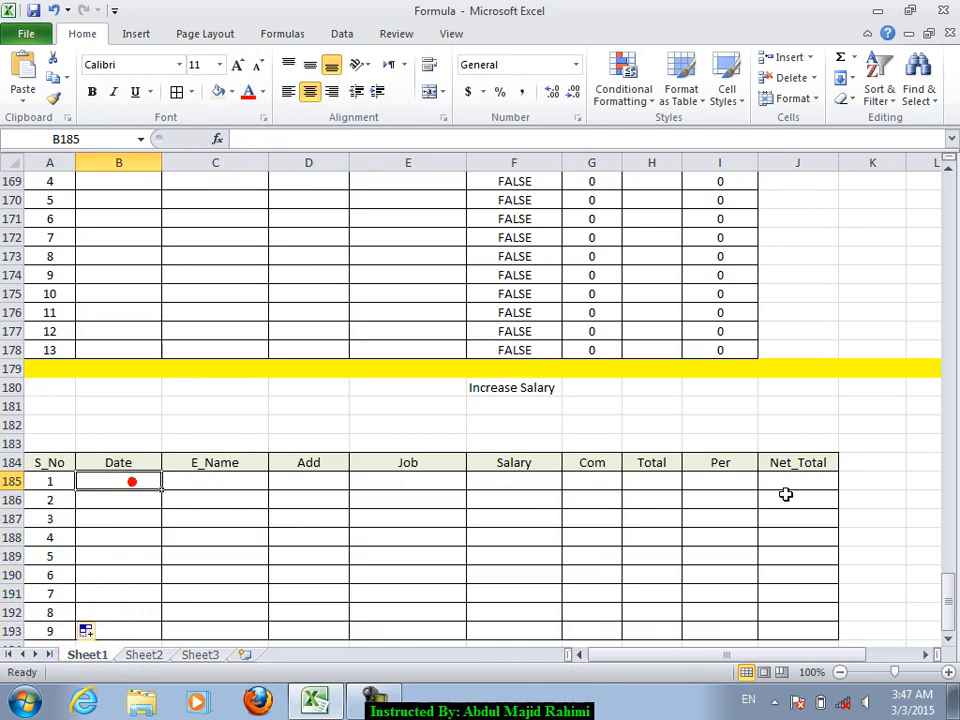
key(ctrl+semicolon)
key(Tab)
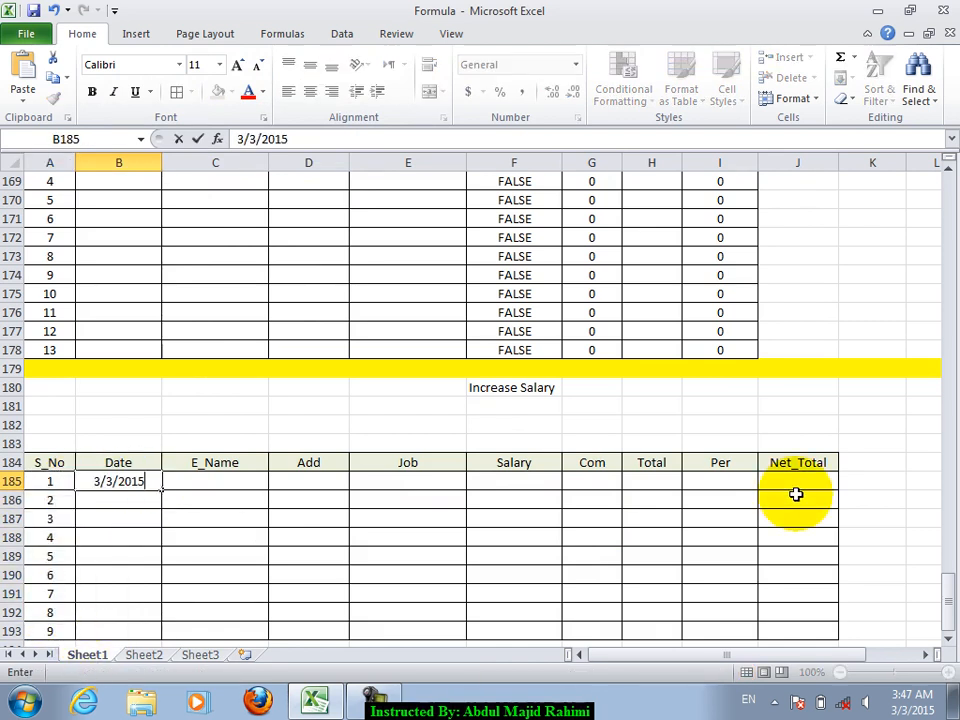
text(omer)
key(Return)
key(Up)
key(Right)
text(khost)
key(Return)
key(Up)
key(Right)
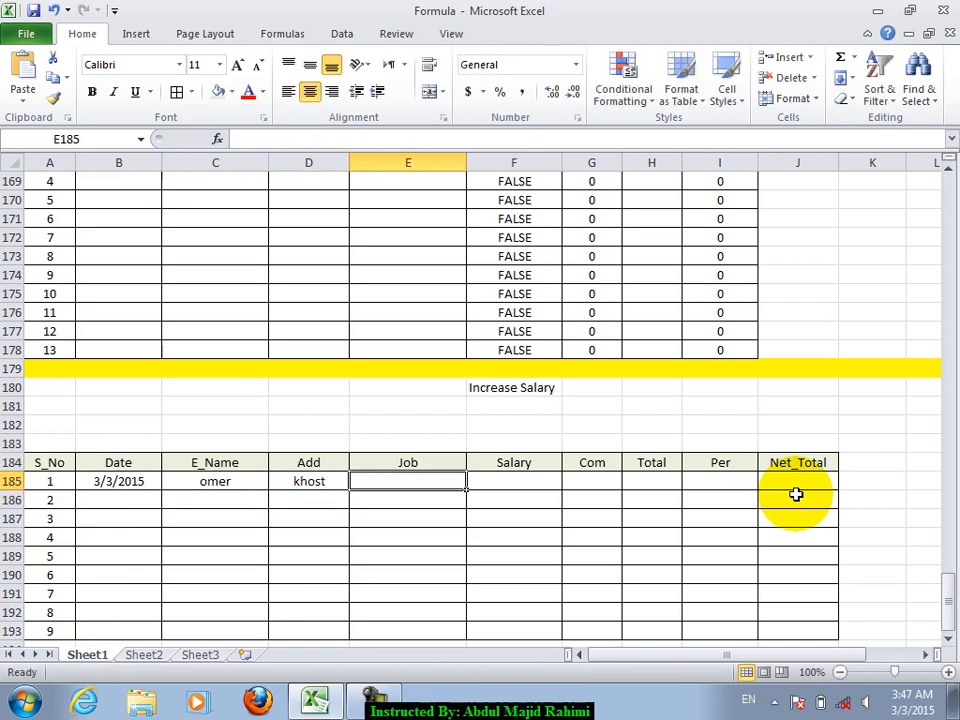
Try out the job titles Teacher and Admin in turn in E185
text(Teacher)
key(Return)
key(Up)
key(Right)
key(Right)
key(Right)
key(Right)
key(Left)
key(Left)
key(Left)
key(Left)
text(E)
key(Up)
key(Right)
key(Right)
key(Right)
key(Right)
key(Down)
key(Left)
key(Left)
key(Left)
key(Left)
text(Admin)
key(Return)
key(Up)
key(Right)
key(Right)
key(Right)
key(Right)
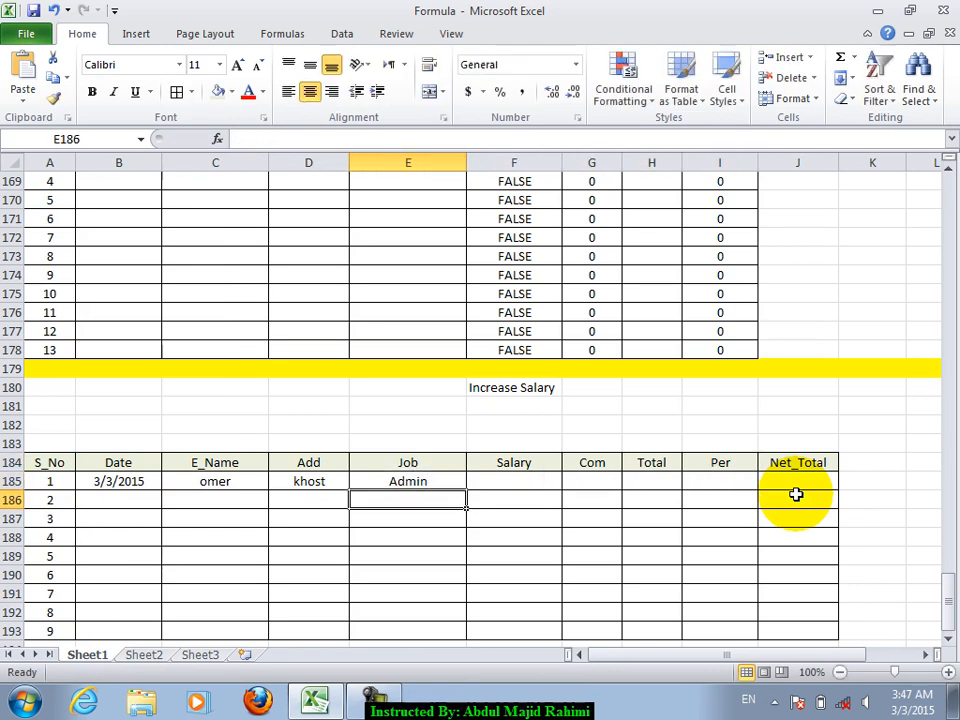
Clear the job title from E185
key(Left)
key(Left)
key(Left)
key(Left)
key(Delete)
Start a nested IF formula in I185 that returns 10 when E185:E193 equals "Teacher"
key(Right)
key(Right)
key(Right)
key(Right)
text(=if()
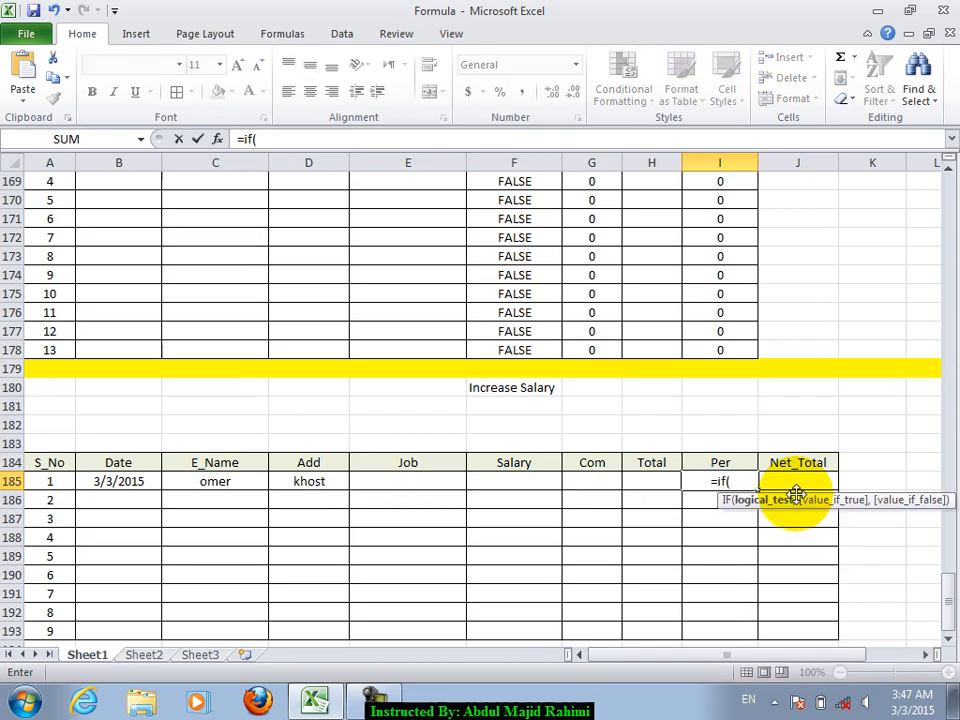
key(Left)
key(Left)
key(Left)
key(Left)
key(shift+Down)
key(shift+Down)
key(shift+Down)
key(shift+Down)
key(shift+Down)
key(shift+Down)
key(shift+Down)
key(shift+Down)
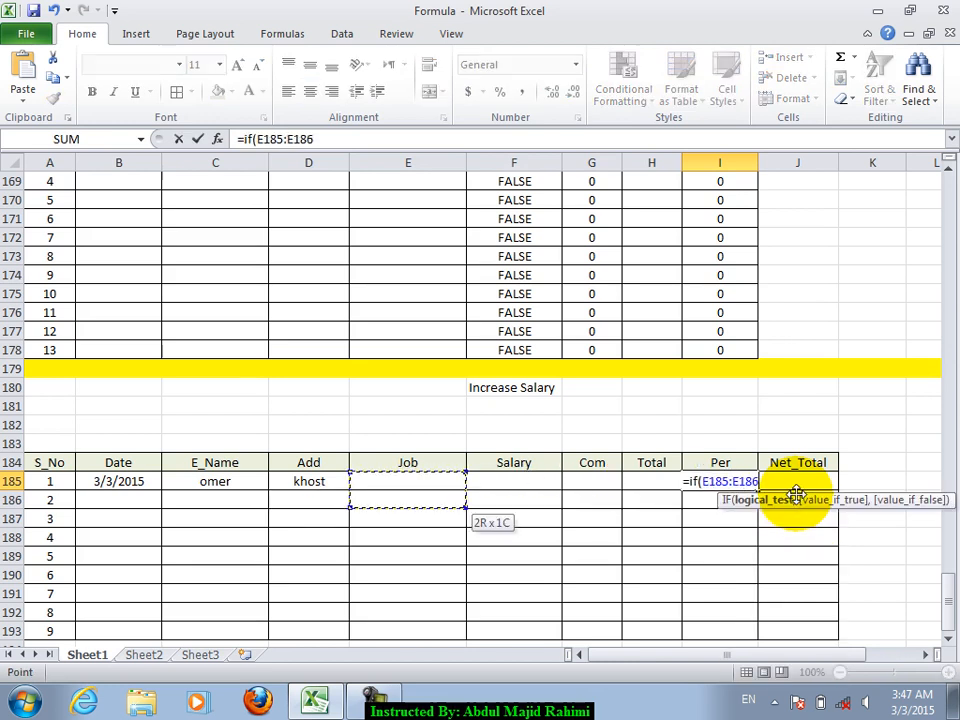
text(=")
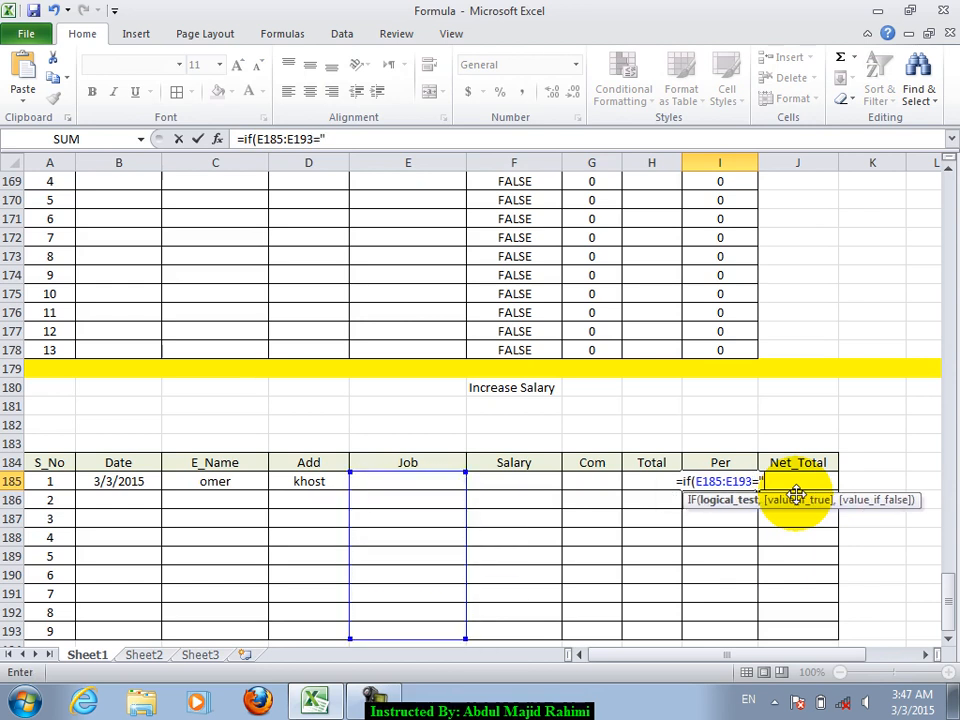
text(Teach)
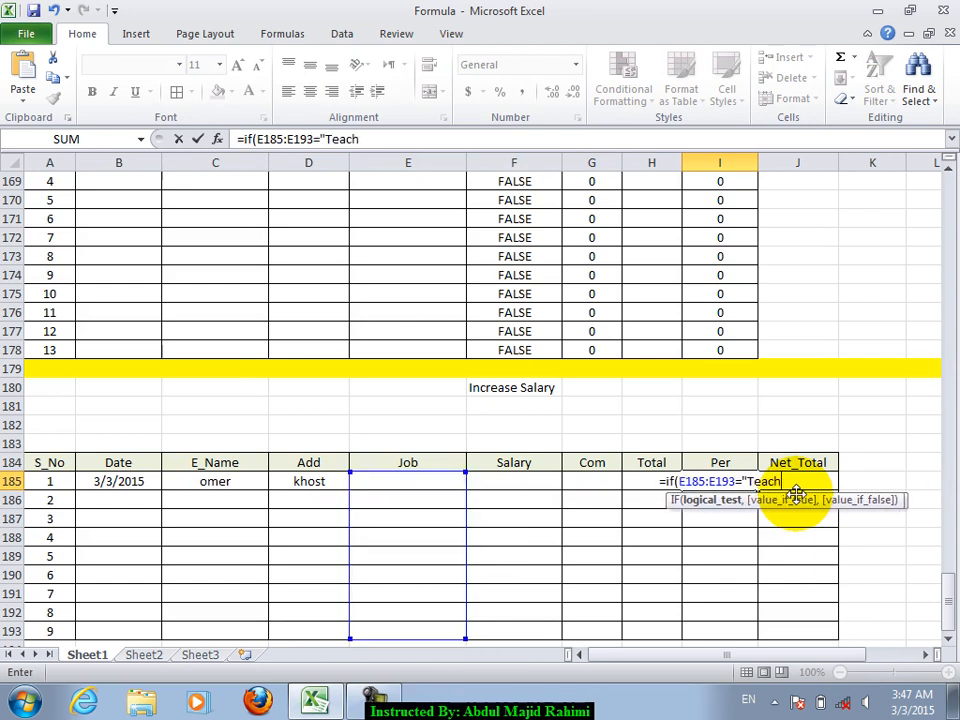
text(er",)
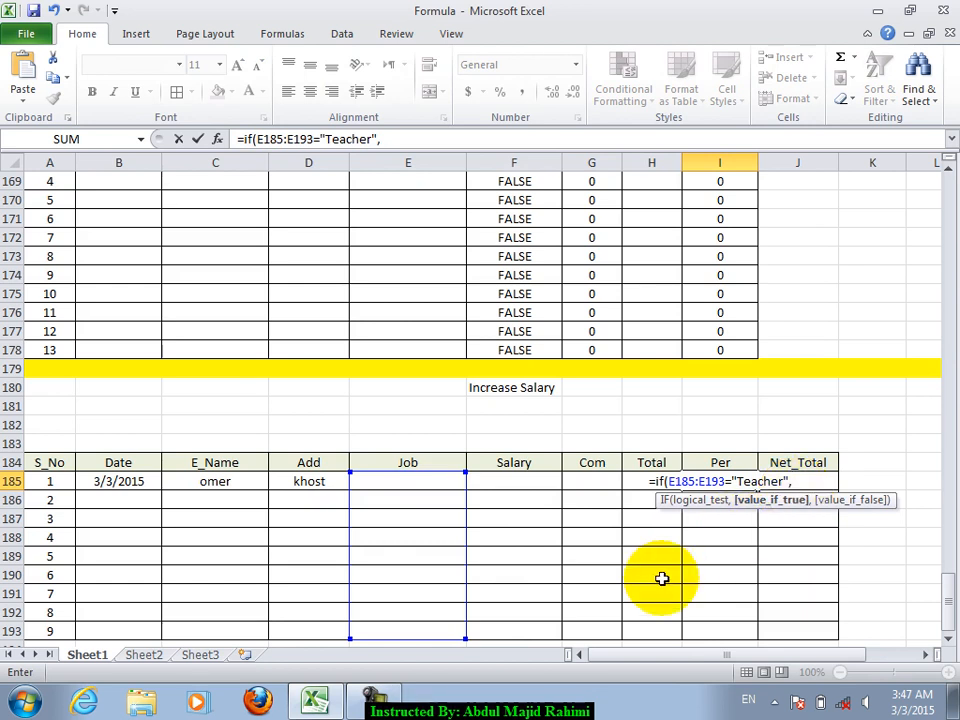
text(10,if()
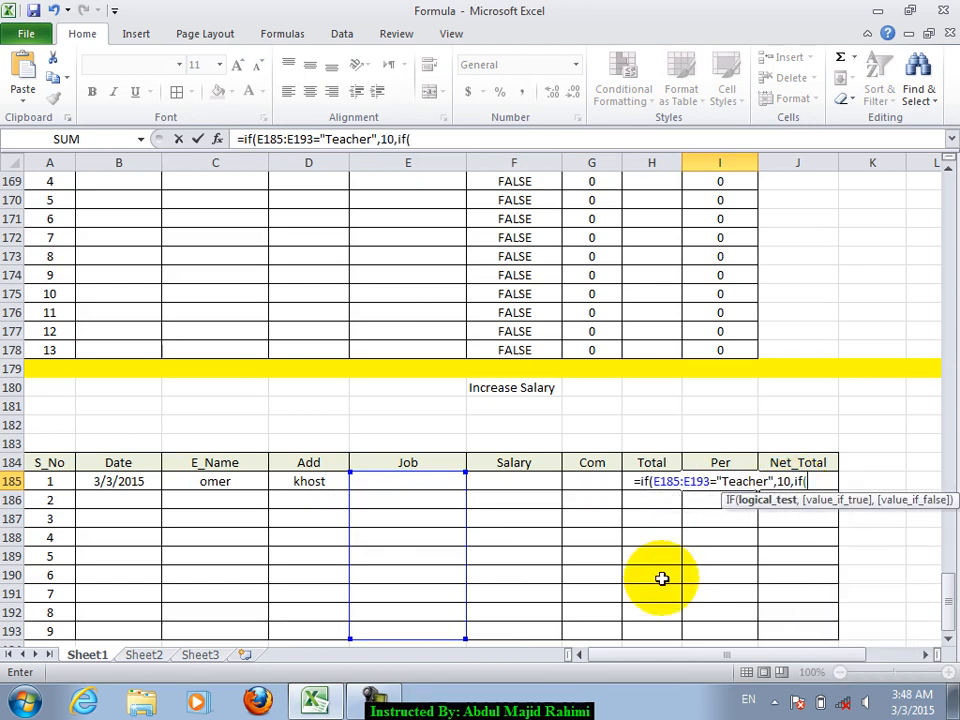
Add a second IF condition to the I185 formula, returning 20 when E185:E193 equals "Eng"
key(Left)
key(Left)
key(Left)
key(Left)
key(shift+Down)
key(shift+Down)
key(shift+Down)
key(shift+Down)
key(shift+Down)
key(shift+Down)
key(shift+Down)
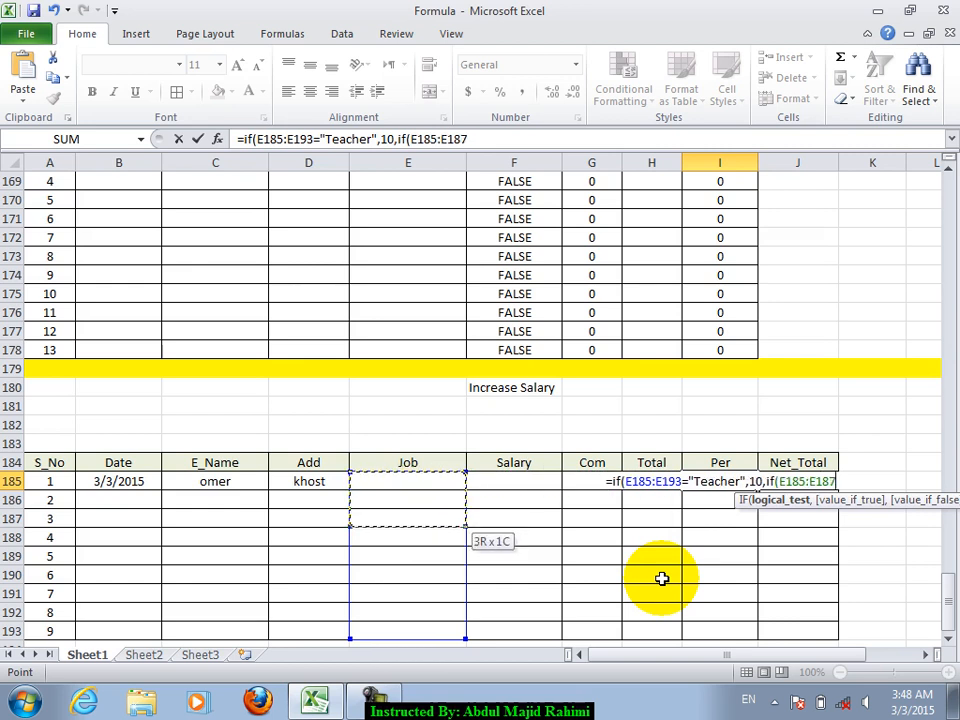
key(shift+Down)
text(=")
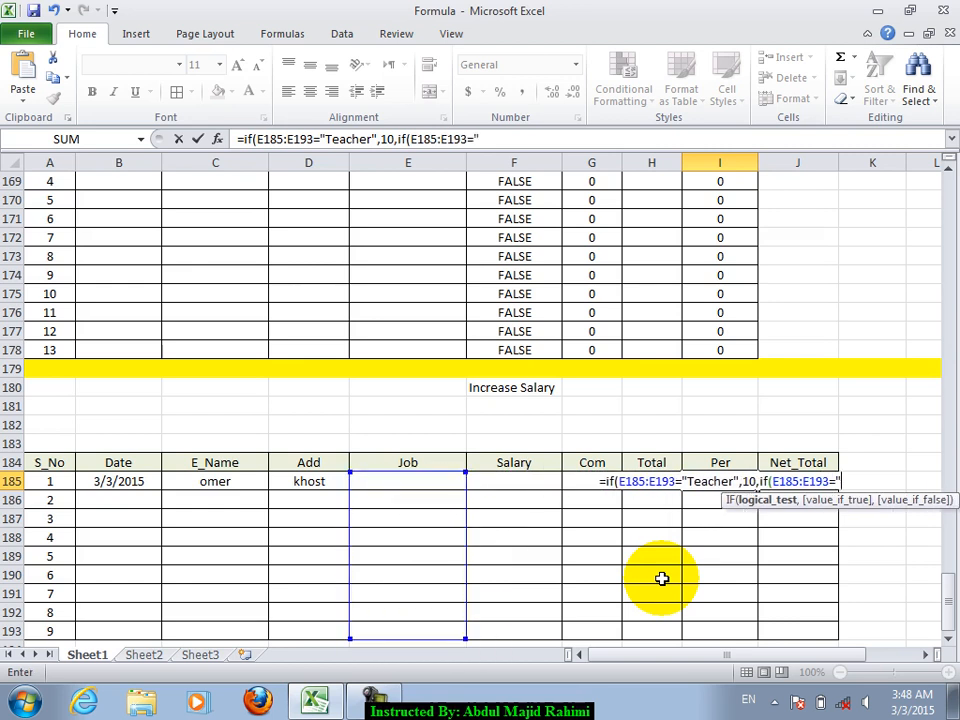
text(Eng",)
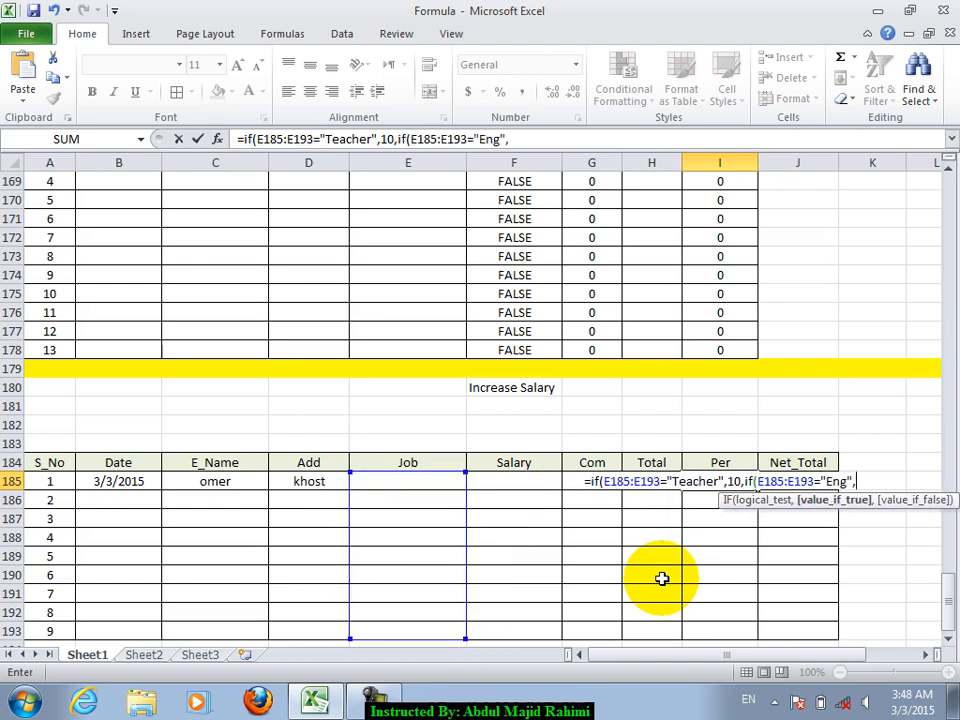
text(20,)
Add a third IF condition to the I185 formula, returning 15 when E185:E193 equals "Admin", and complete the formula
text(if()
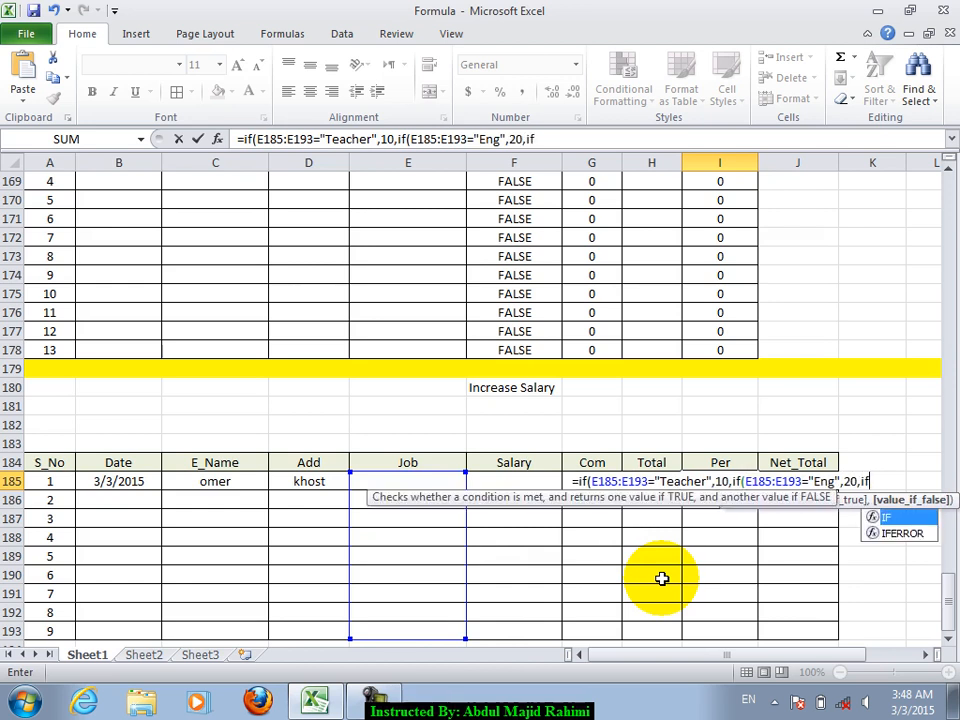
key(Left)
key(Left)
key(Left)
key(Left)
key(shift+Down)
key(shift+Down)
key(shift+Down)
key(shift+Down)
key(shift+Down)
key(shift+Down)
key(shift+Down)
key(shift+Down)
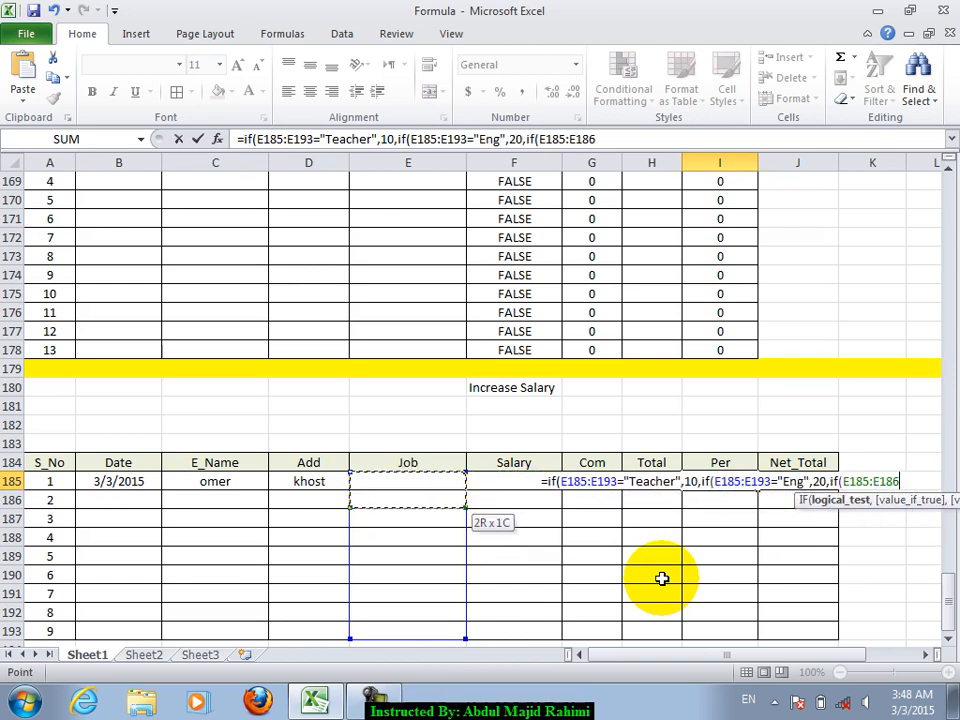
text(=")
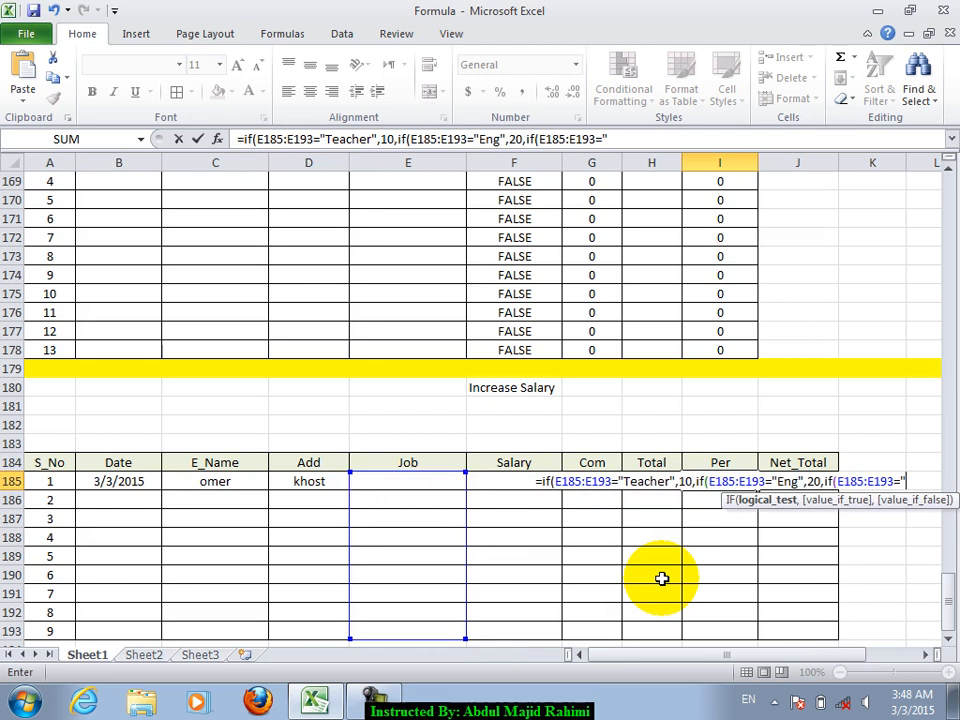
text(Admin)
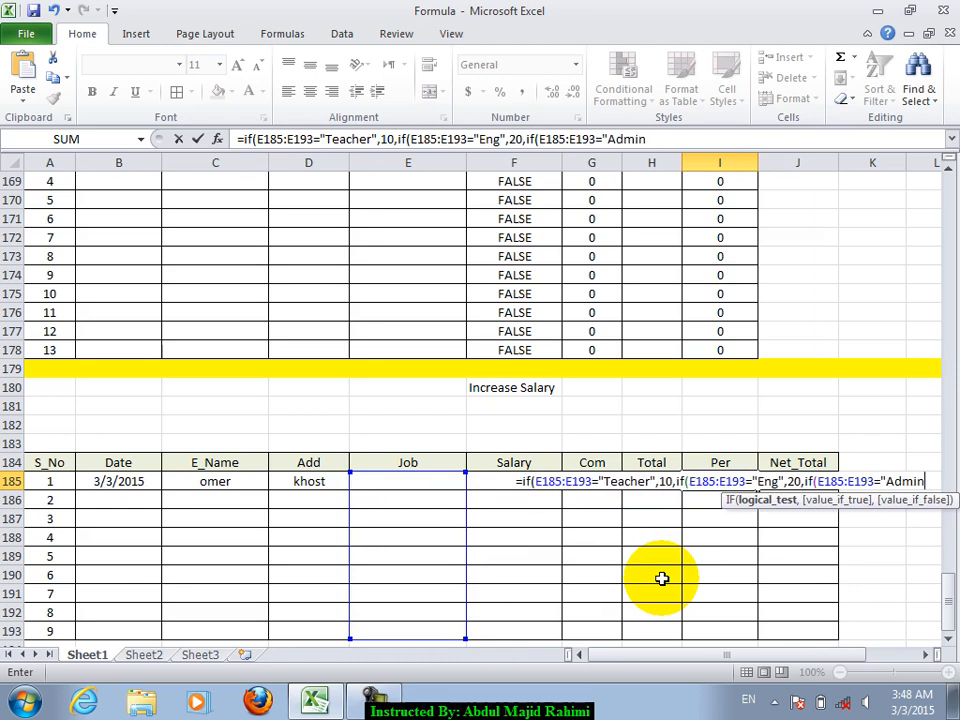
text(",1)
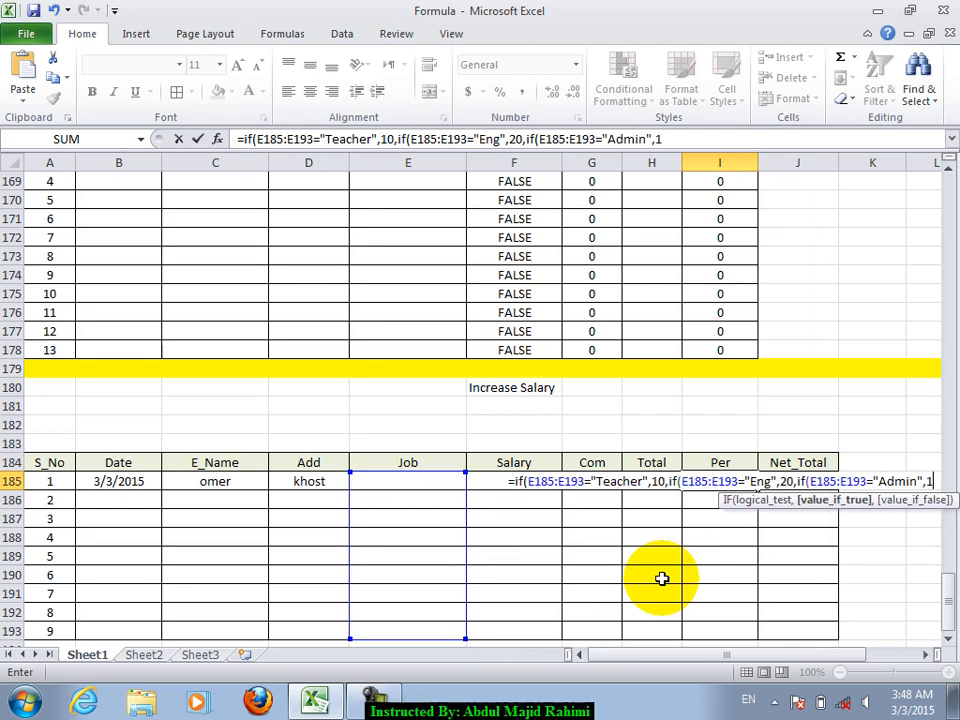
text(5)))
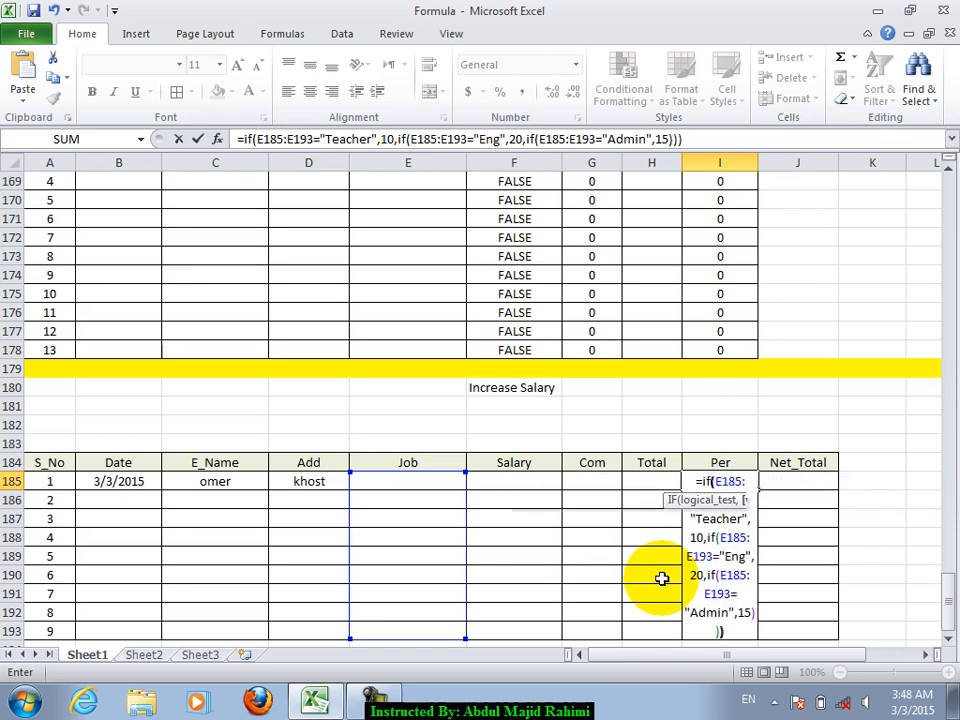
key(Up)
key(Down)
Fill the percentage formula from I185 down through I193
key(shift+Down)
key(shift+Down)
key(shift+Down)
key(shift+Down)
key(shift+Down)
key(shift+Down)
key(shift+Down)
key(shift+Down)
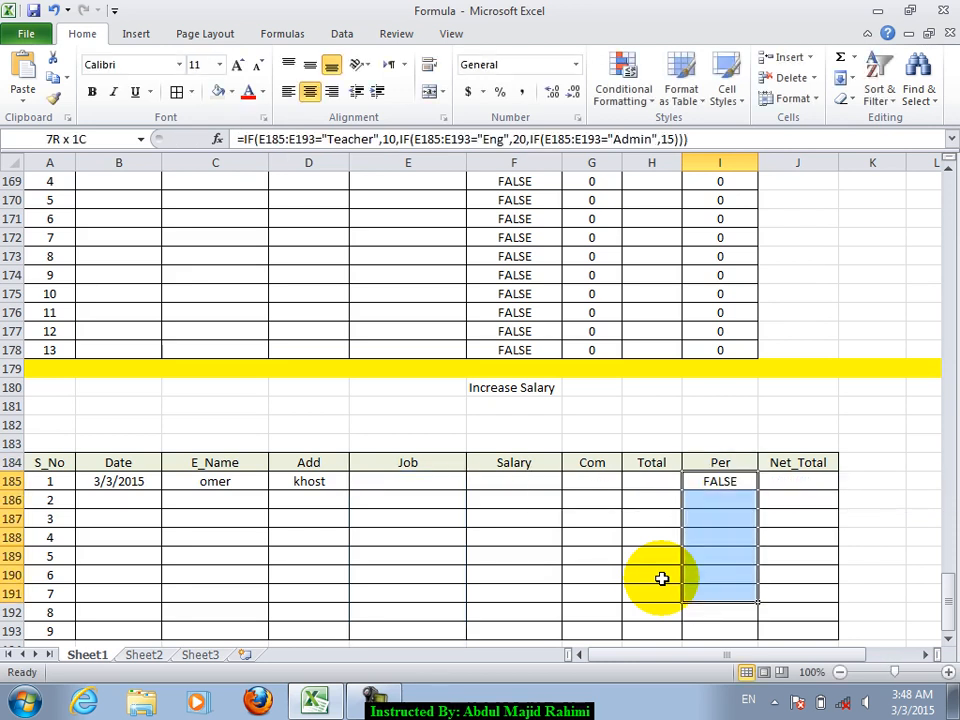
key(ctrl+d)
Try out the job titles Teacher and Eng in turn in E185 to test the percentage formula
key(Left)
key(Left)
key(Left)
key(Left)
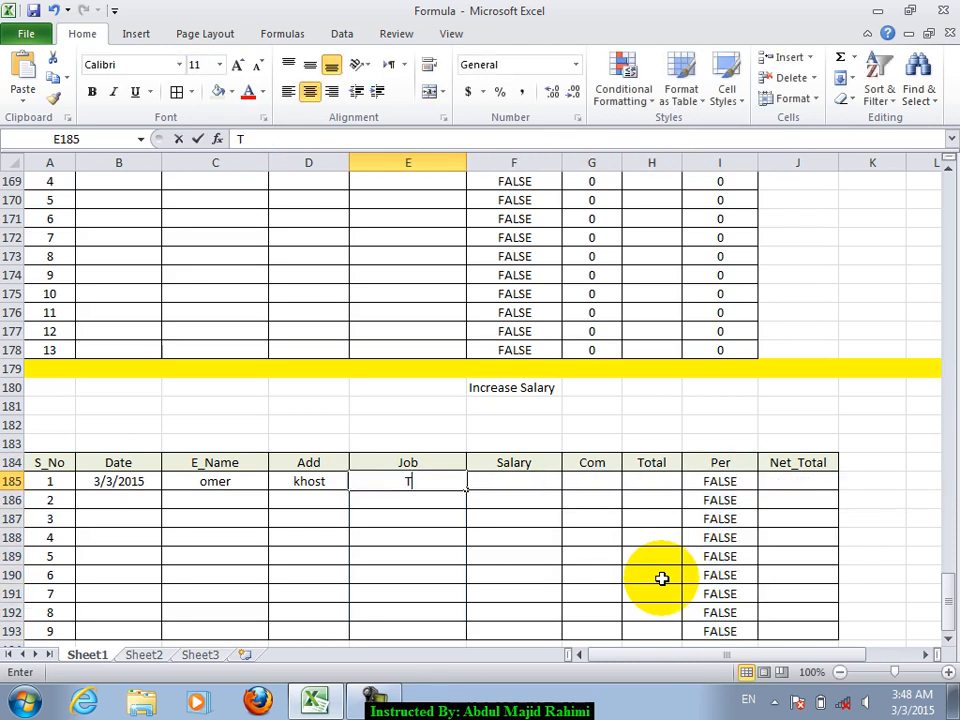
text(Teacher)
key(Return)
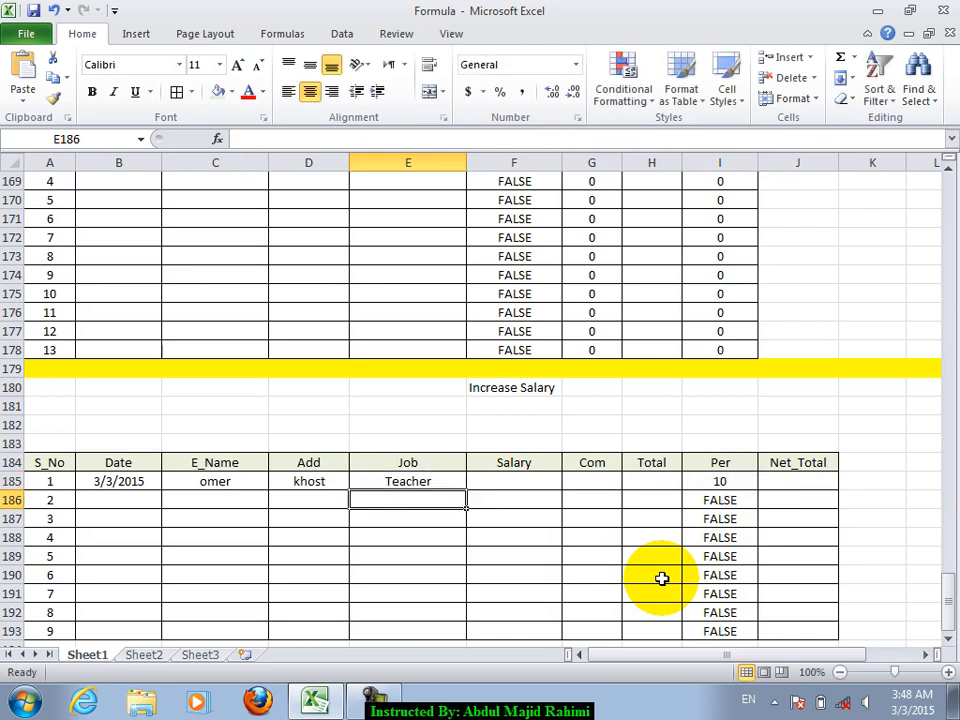
key(Up)
text(Eng)
key(Return)
key(Up)
key(Right)
key(Left)
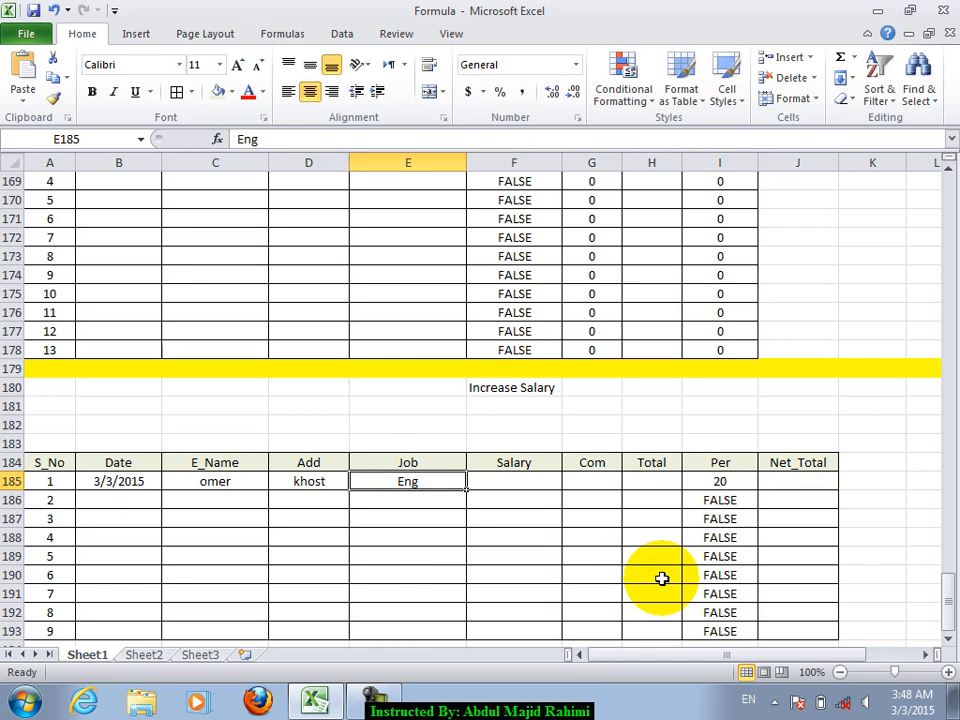
Set the job title in E185 to Admin
text(Admin)
key(Return)
key(Up)
key(Right)
key(Right)
key(Right)
key(Right)
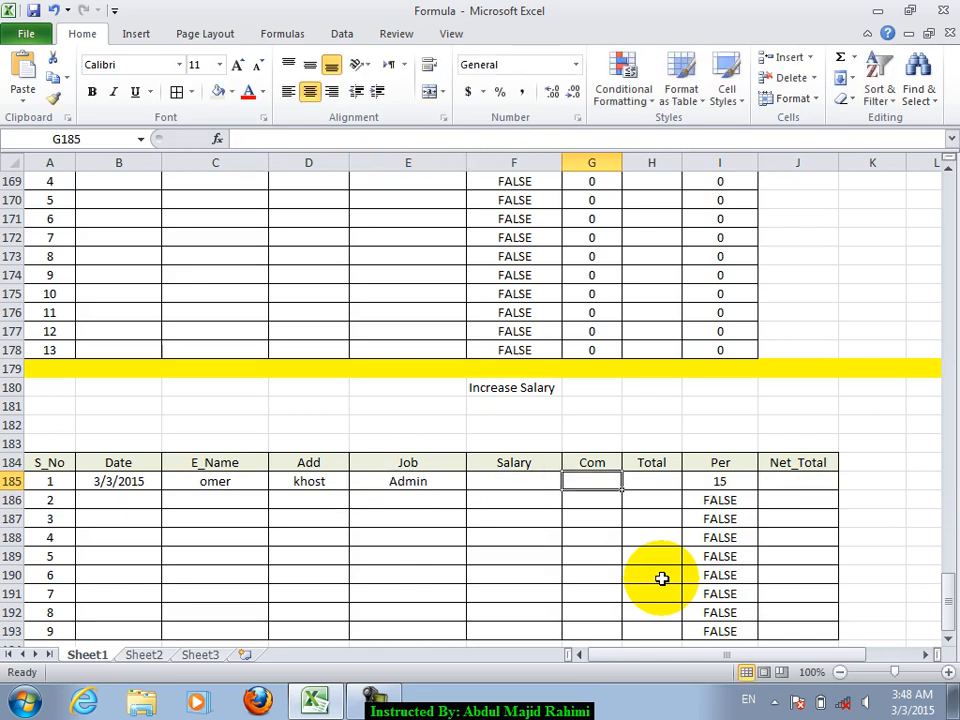
key(Left)
key(Left)
key(Left)
key(Left)
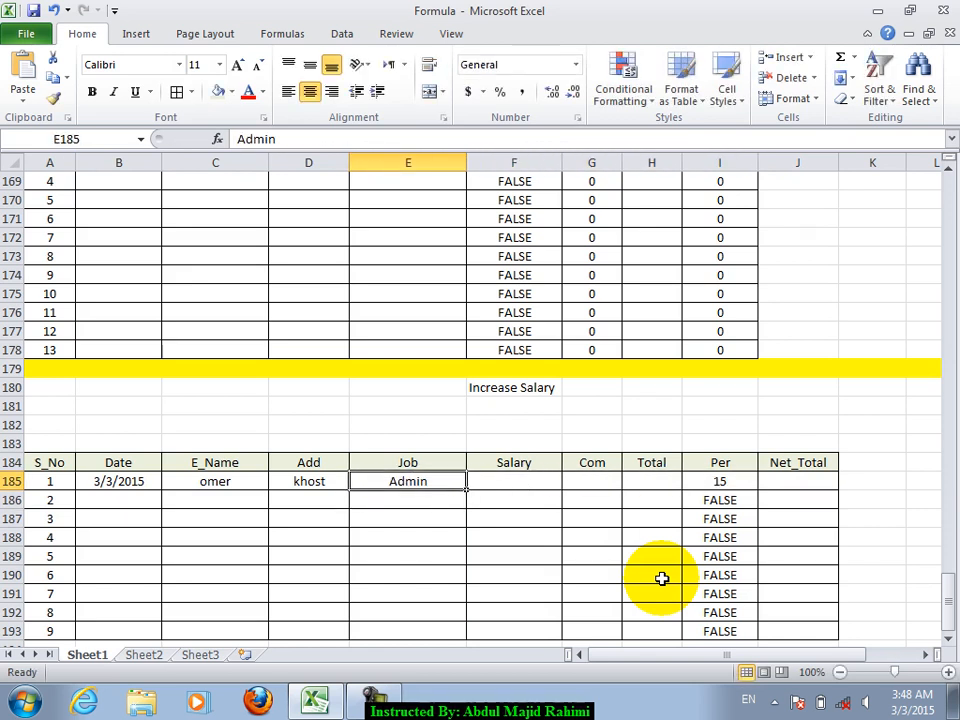
Enter a Salary of 30000 in F185 and a Com of 4000 in G185
key(Right)
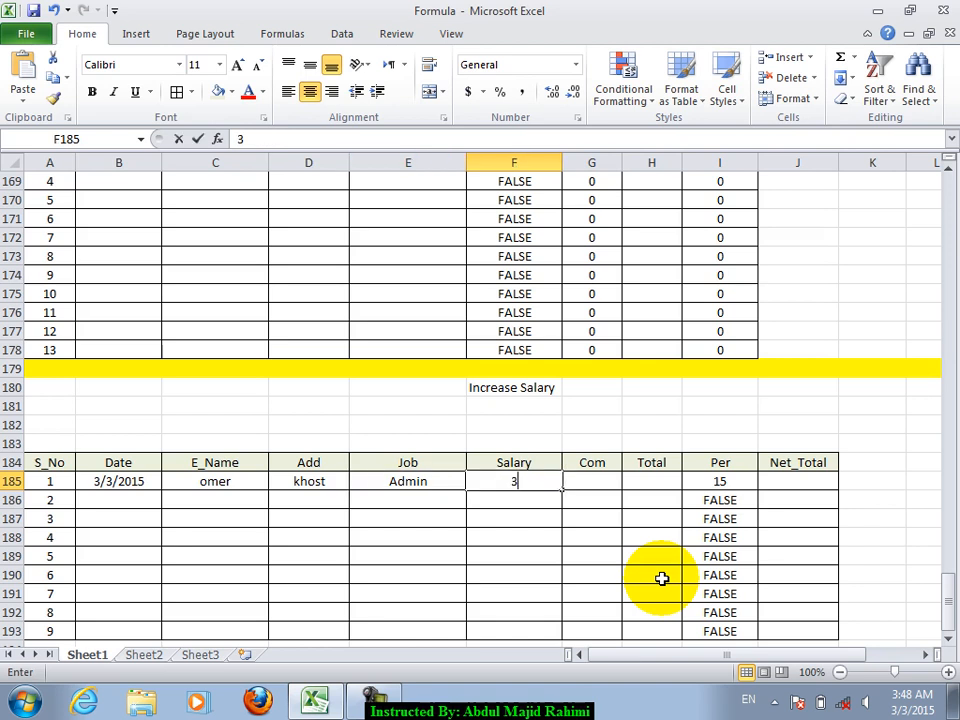
text(30000)
key(Right)
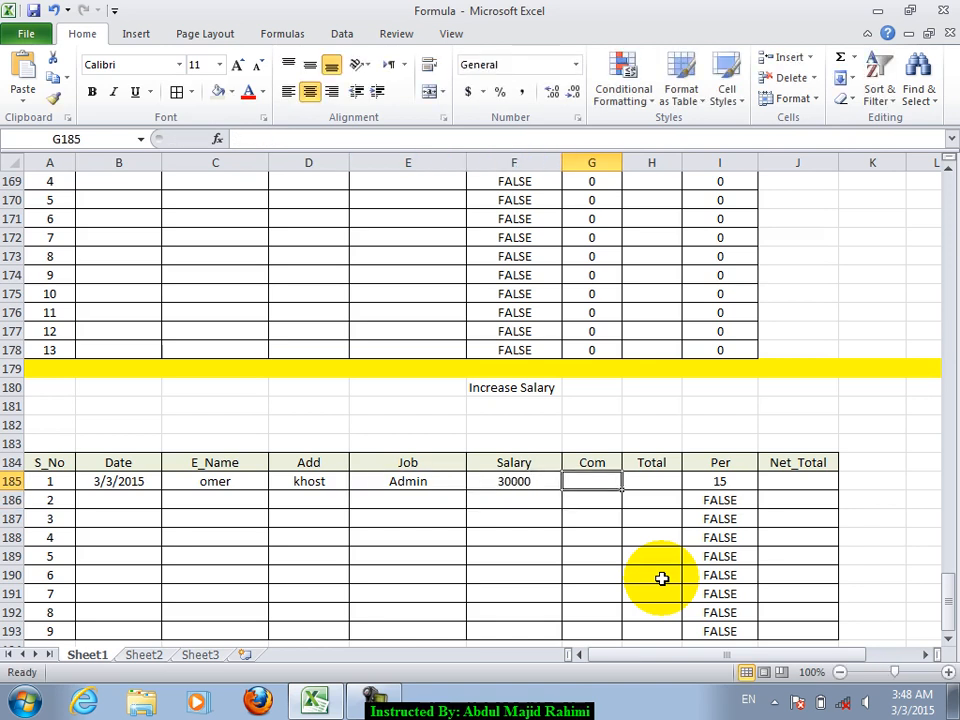
text(4000)
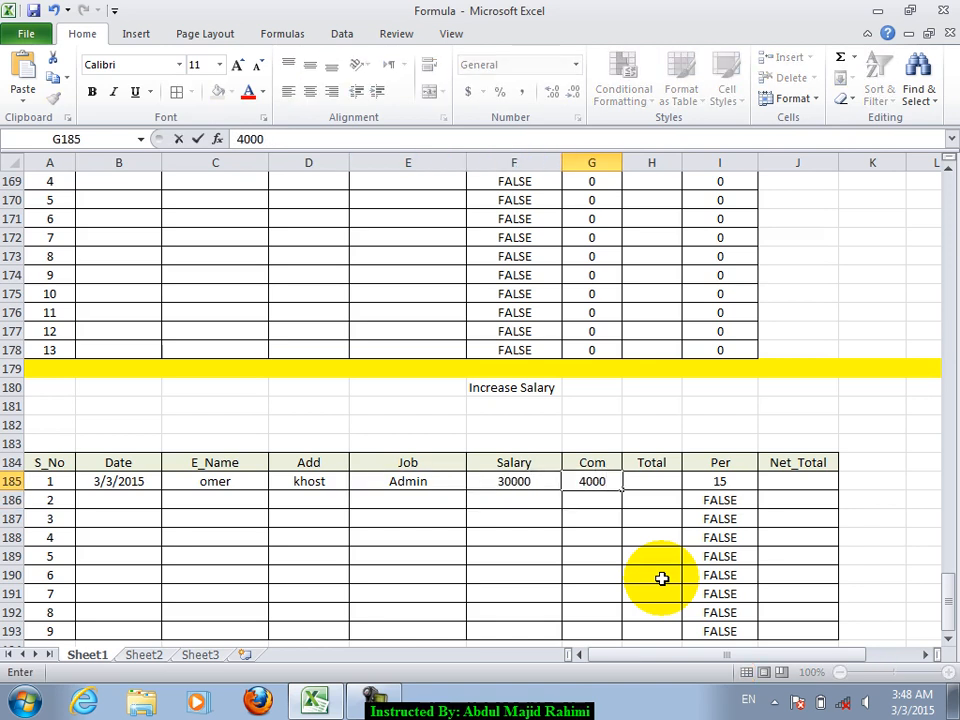
Calculate the Total in H185 with the formula =F185+G185
key(Right)
text(=)
key(Left)
key(Left)
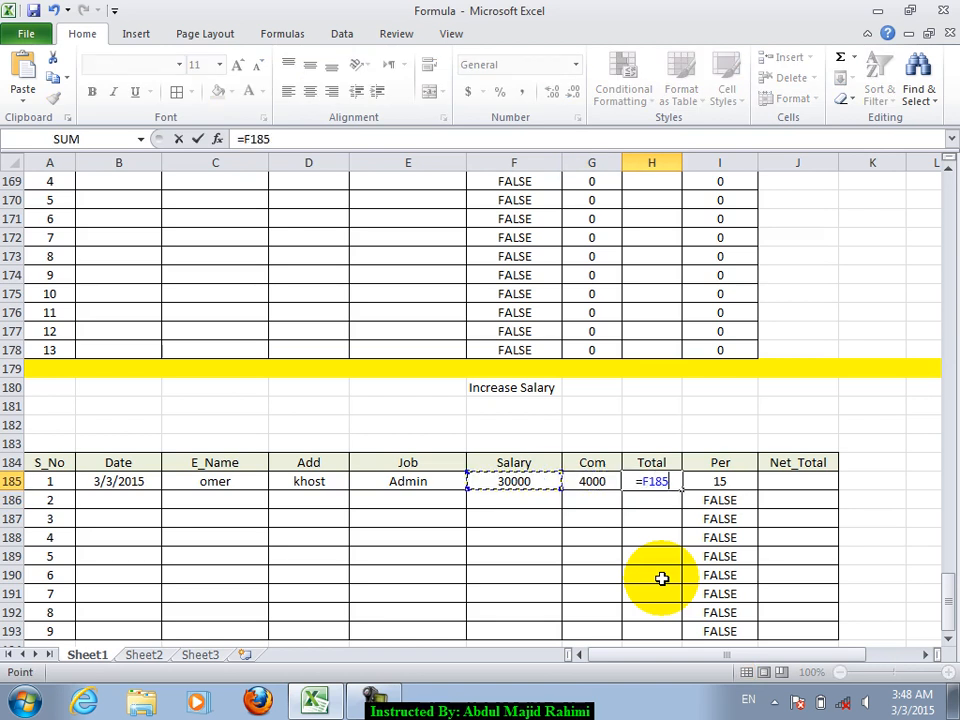
text(+)
key(Left)
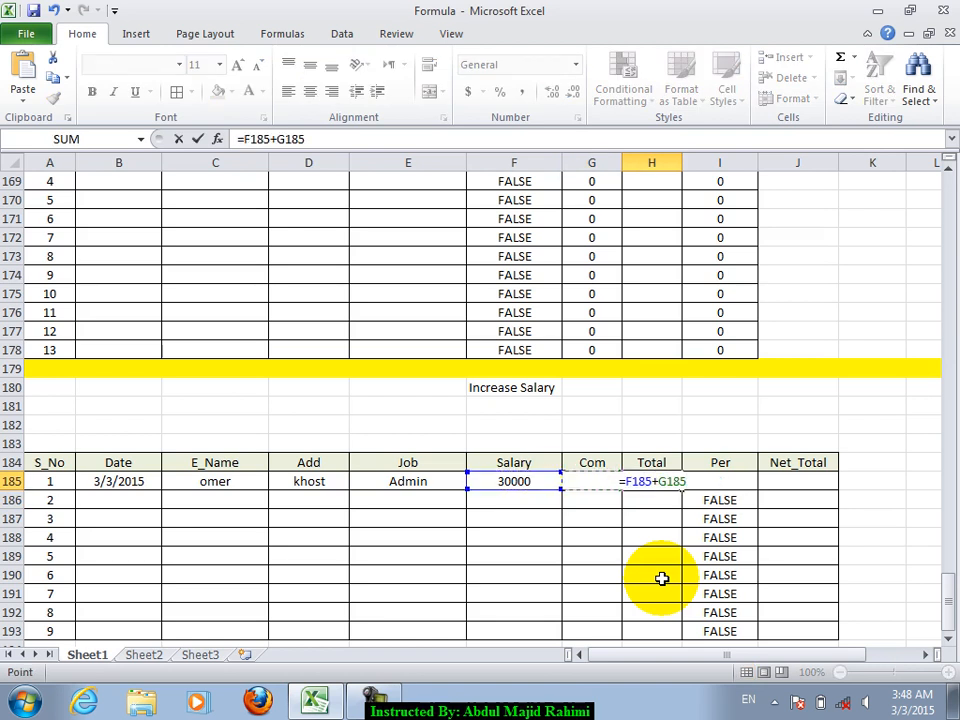
key(ctrl+Return)
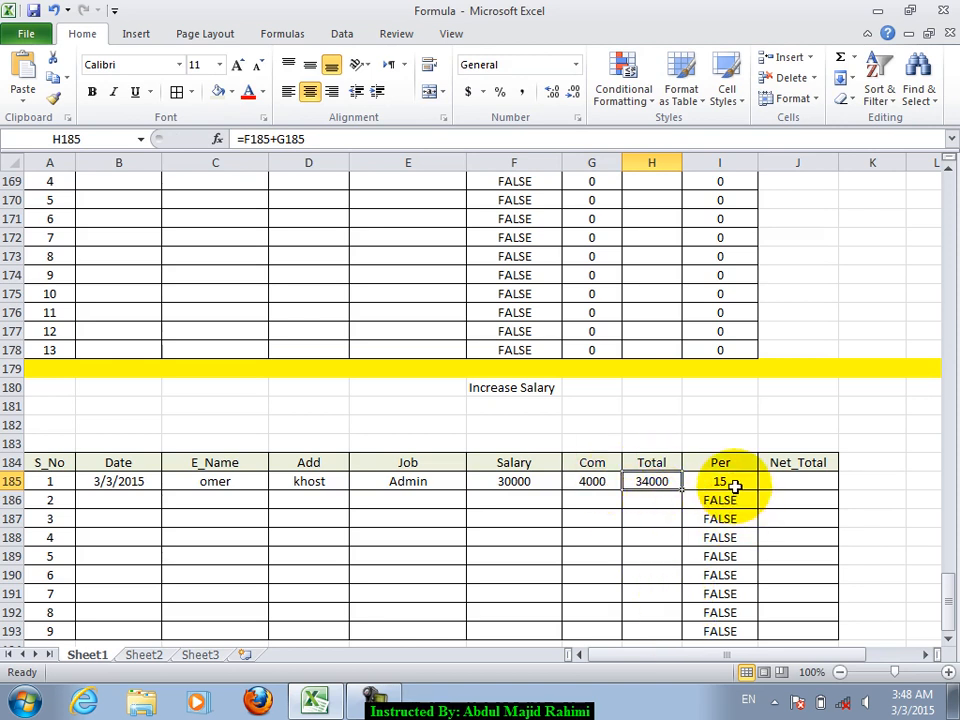
Calculate the Net_Total in J185 with the formula =H185+H185*I185/100
click(786, 490)
click(787, 480)
text(=)
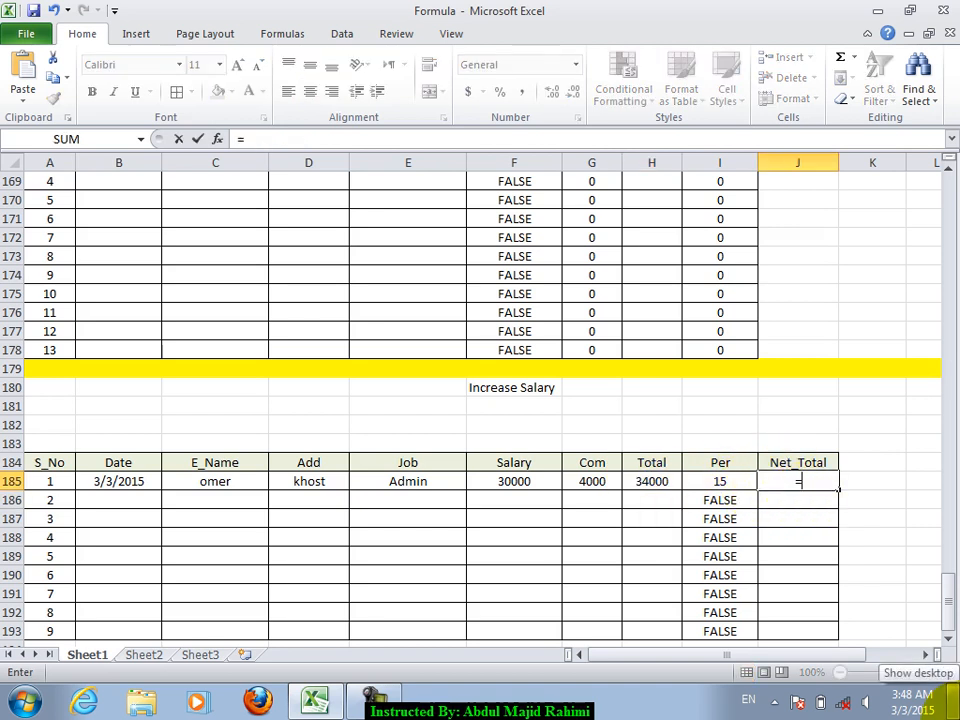
key(Left)
key(Left)
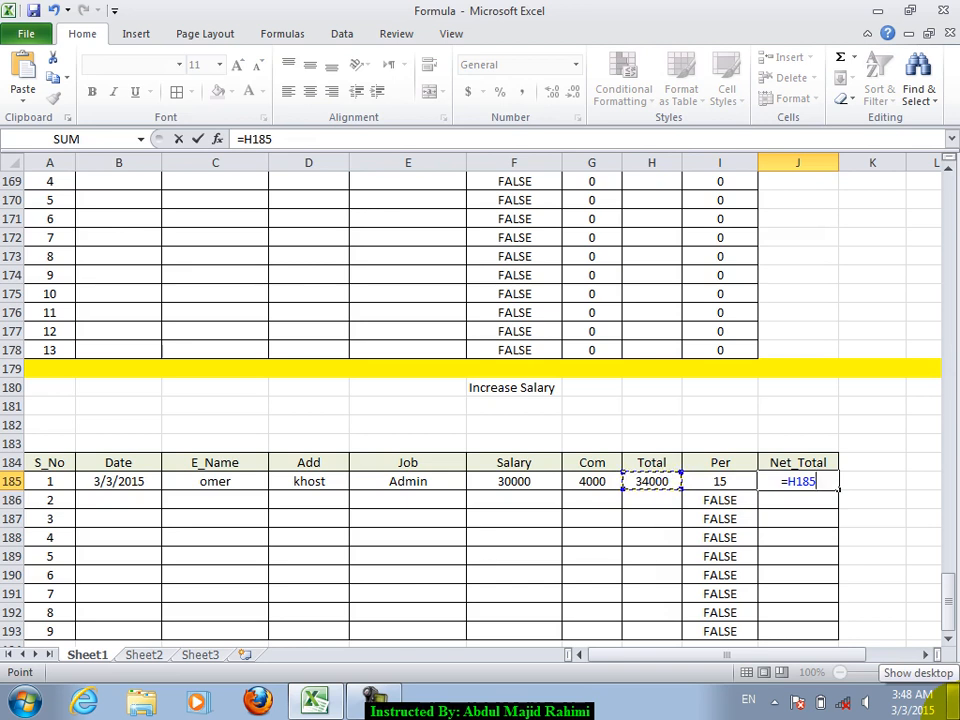
text(+)
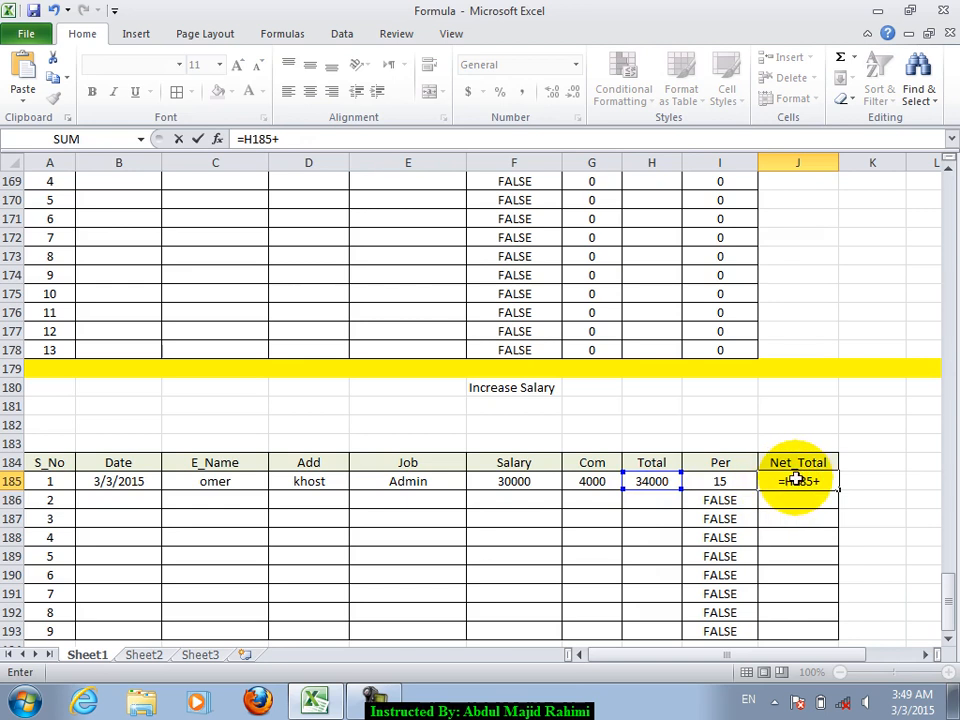
text(H185*)
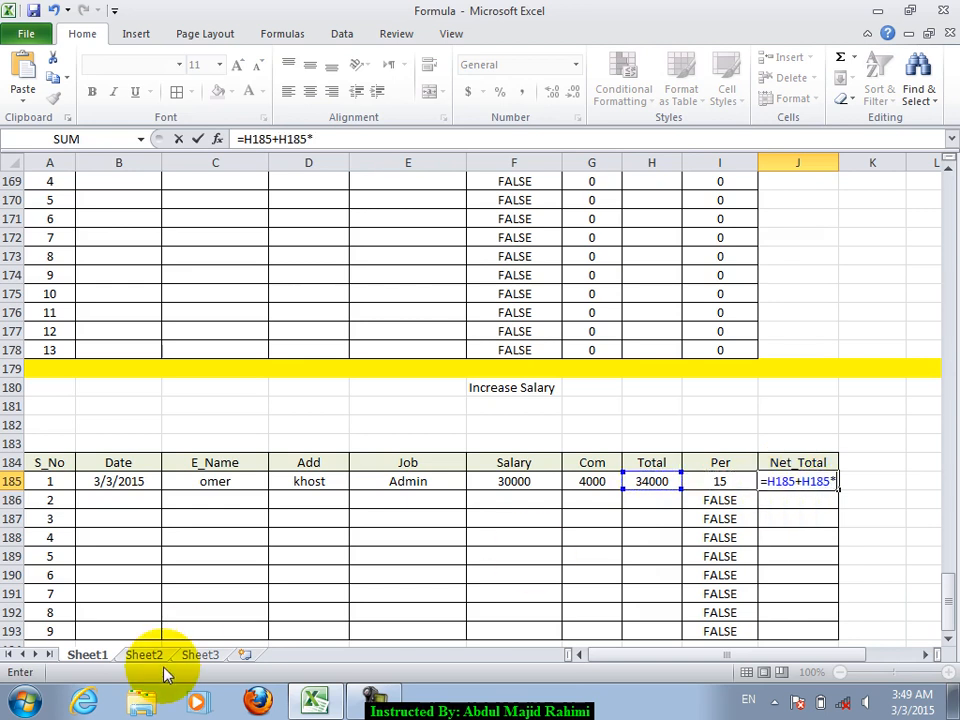
text(I185/)
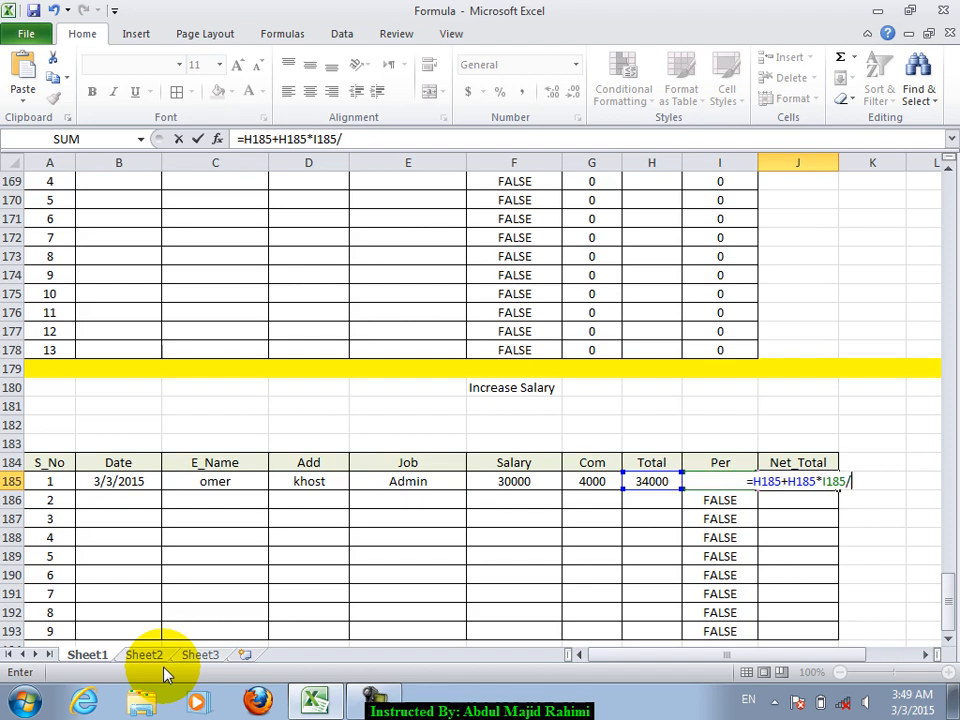
text(100)
key(Return)
key(Up)
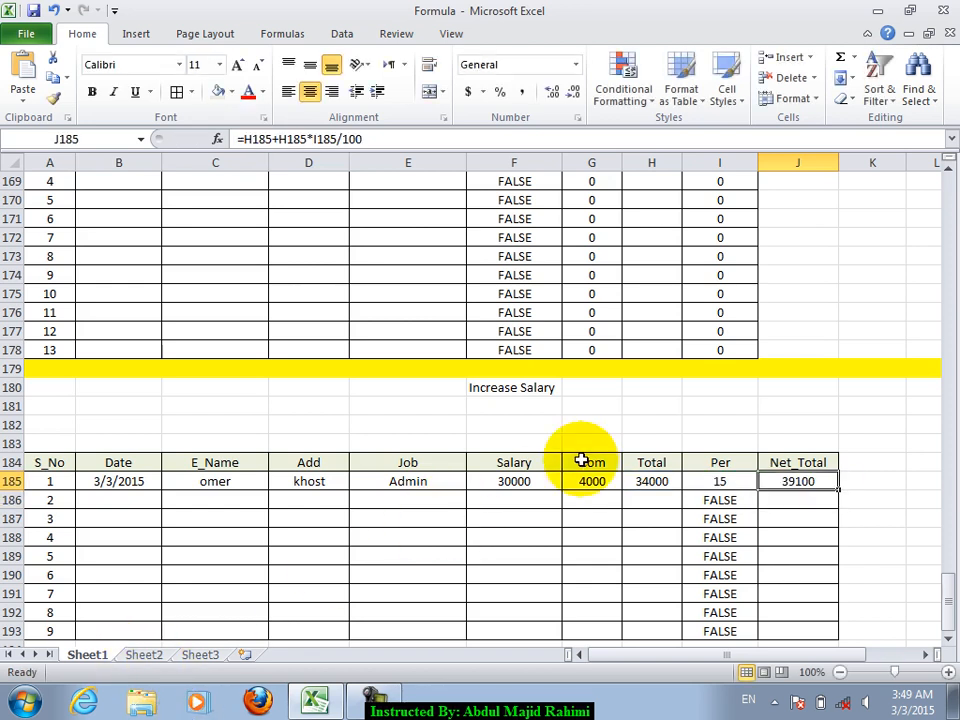
Enter the check values 34000 in H181 and 15 in H182 above the table
click(634, 404)
text(34000)
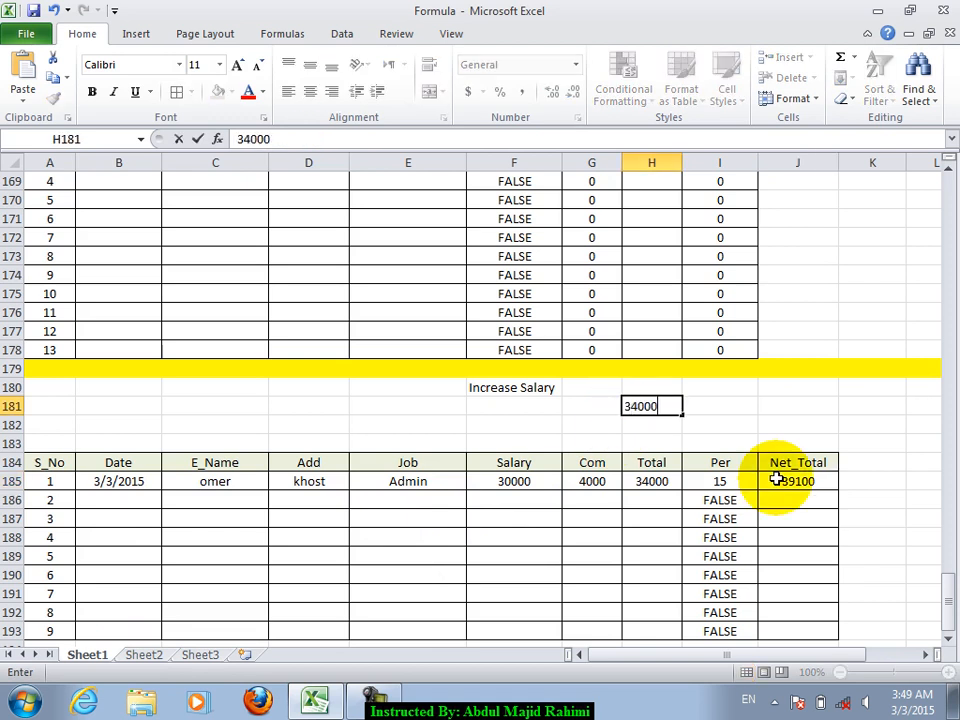
key(Return)
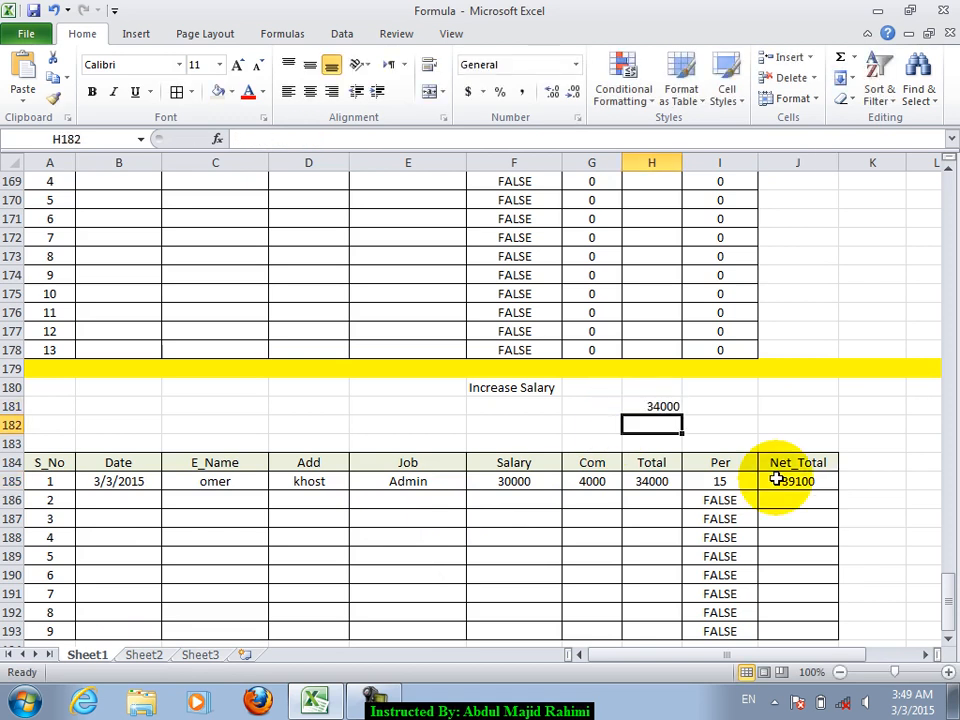
text(10)
key(Return)
key(Up)
text(15)
key(Return)
key(Up)
key(Right)
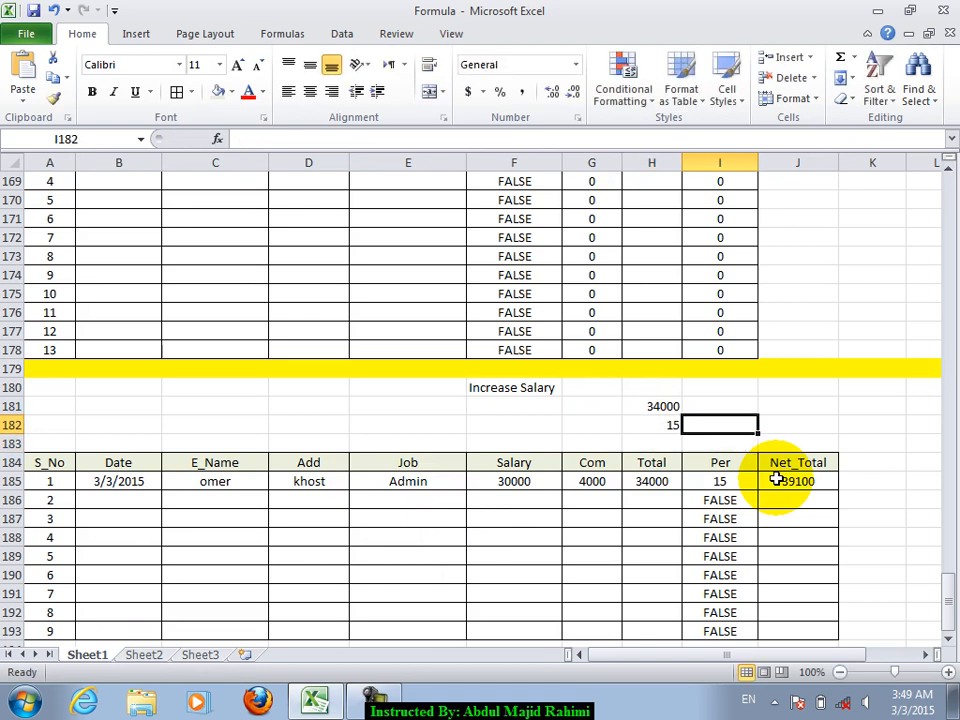
Calculate the percentage amount in I182 with the formula =H181*H182/100
text(=)
key(Up)
key(Left)
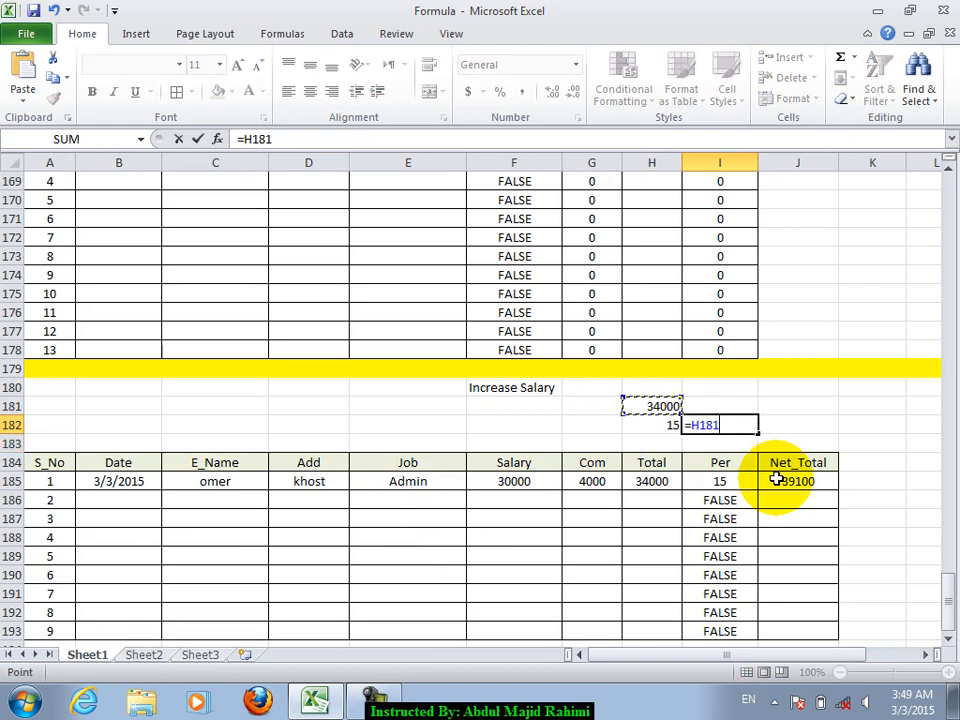
text(*)
key(Left)
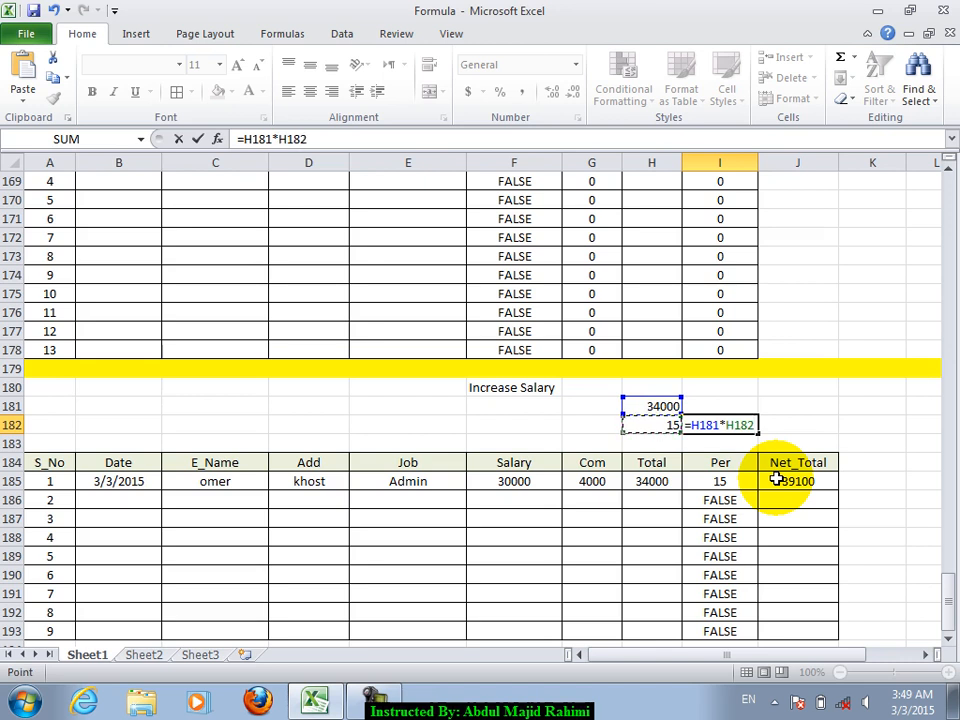
key(ctrl+Return)
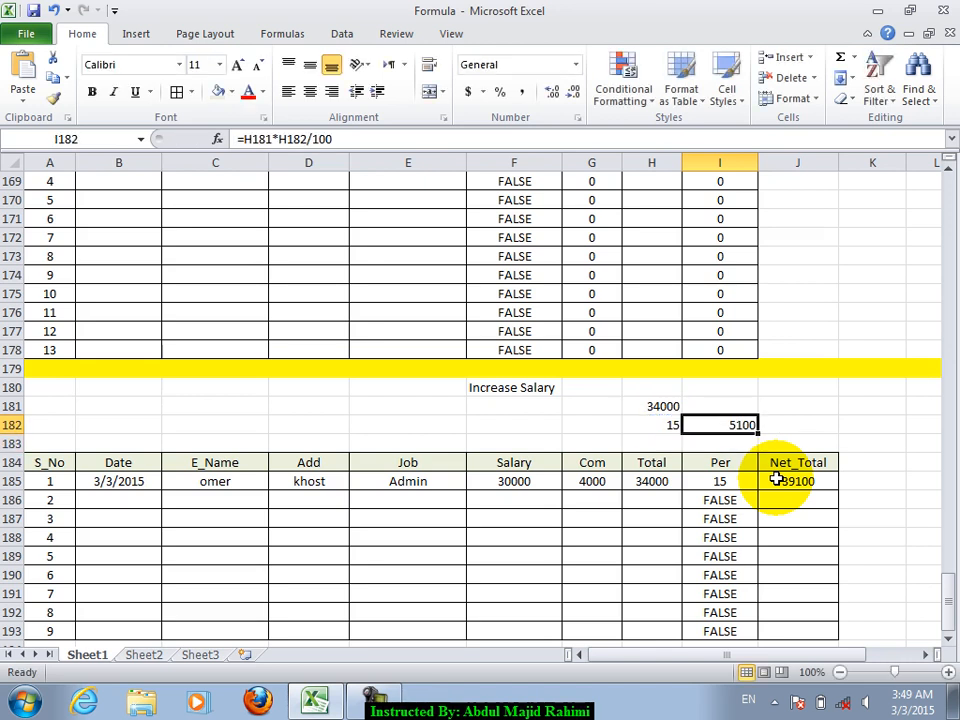
Clear the Net_Total formula from J185
key(Down)
key(Down)
key(Down)
key(Left)
key(Right)
key(Right)
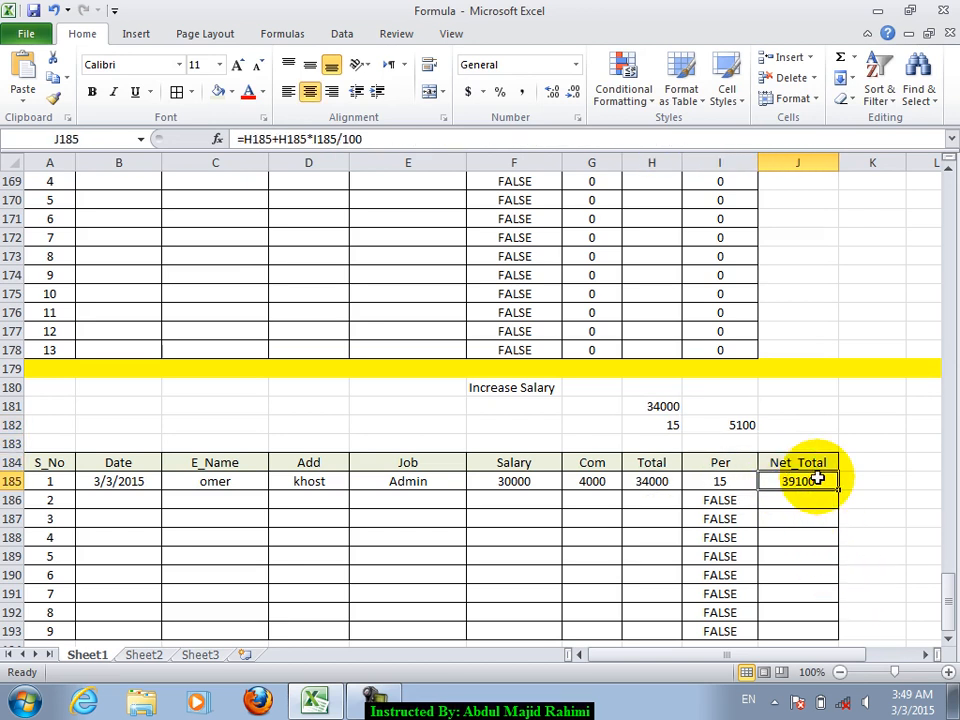
double_click(818, 479)
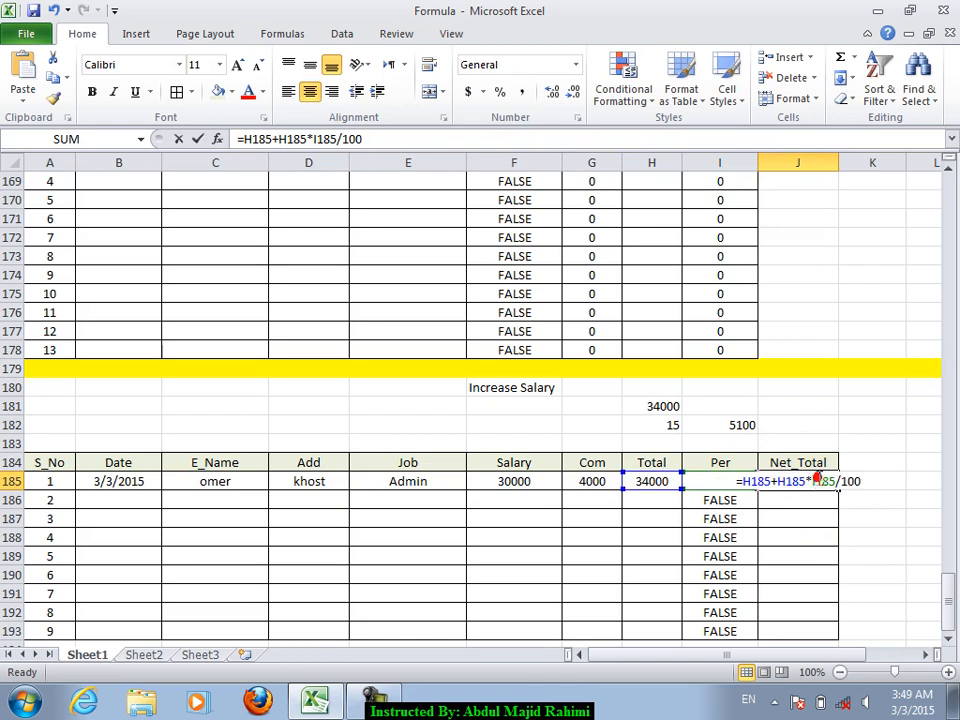
drag(861, 479, 609, 441)
key(BackSpace)
text(=)
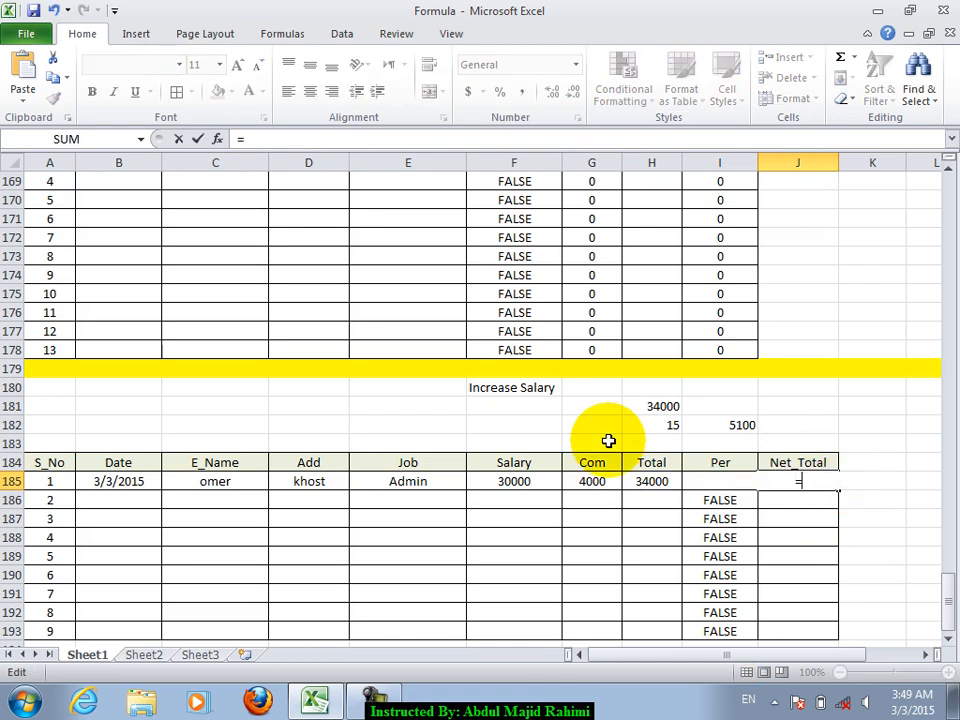
key(BackSpace)
key(Return)
key(Up)
Calculate the Net_Total in J185 with the formula =H185+H185*I185/100
text(=)
key(Left)
key(Left)
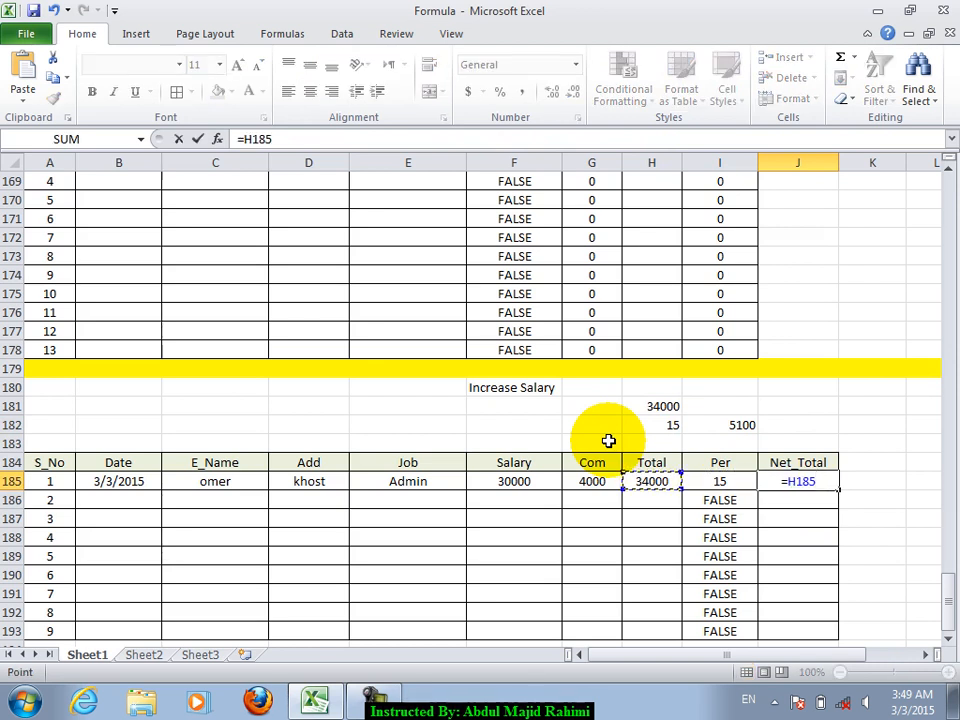
text(+)
key(Left)
key(Left)
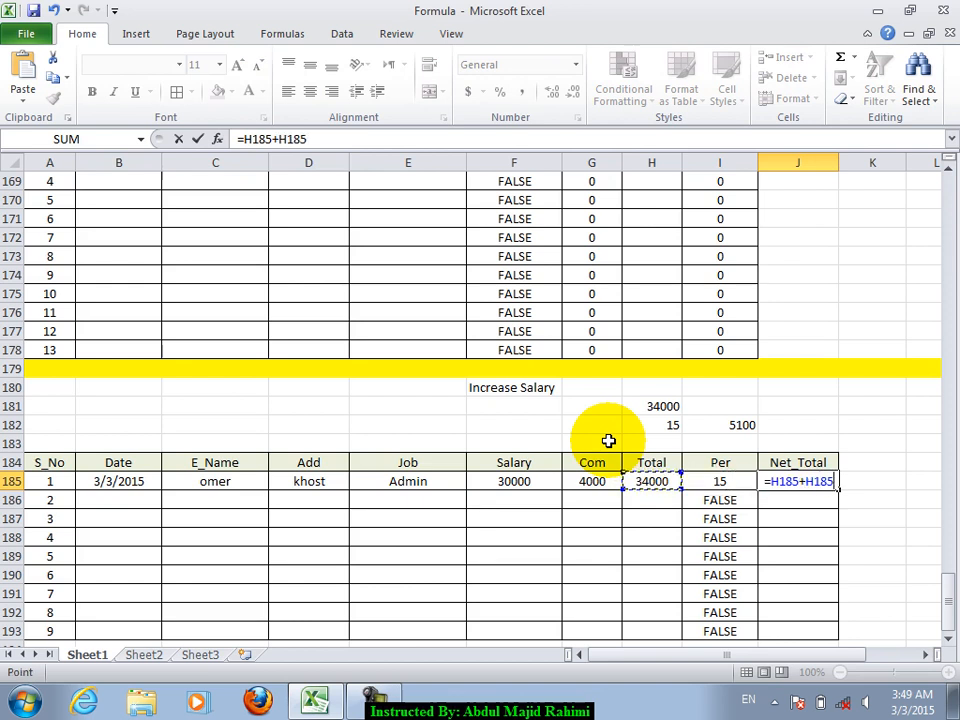
text(*)
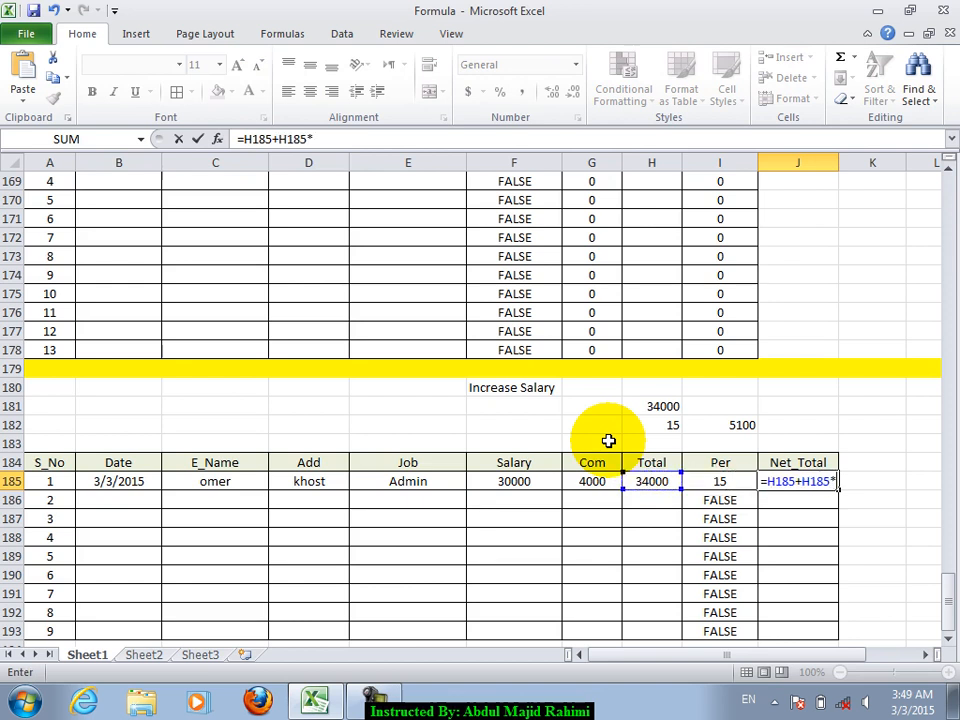
key(Left)
text(/100)
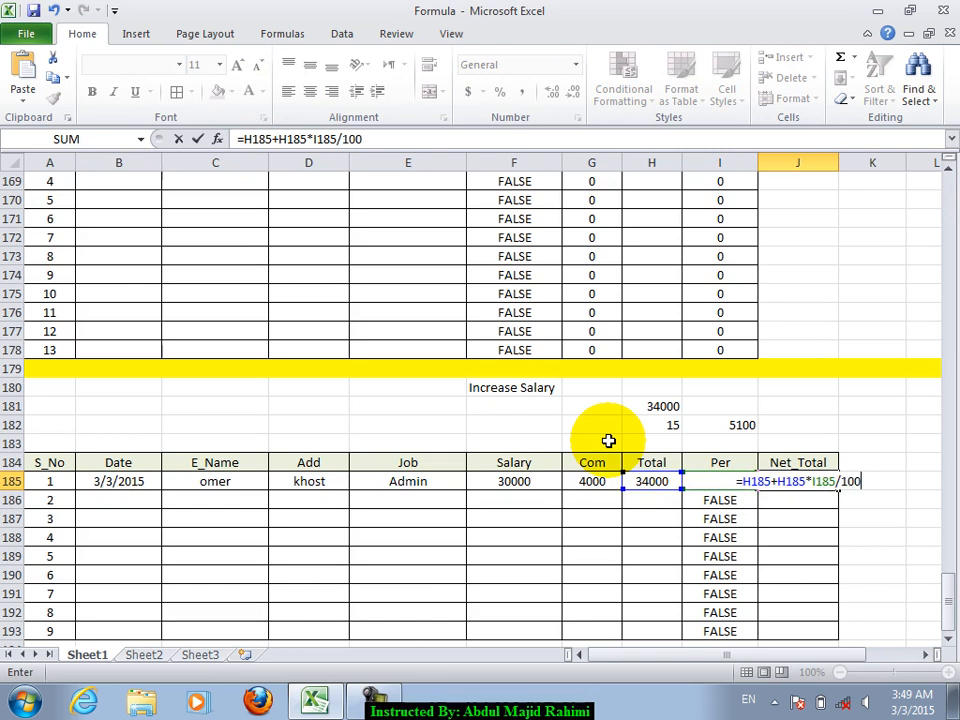
key(Return)
key(Up)
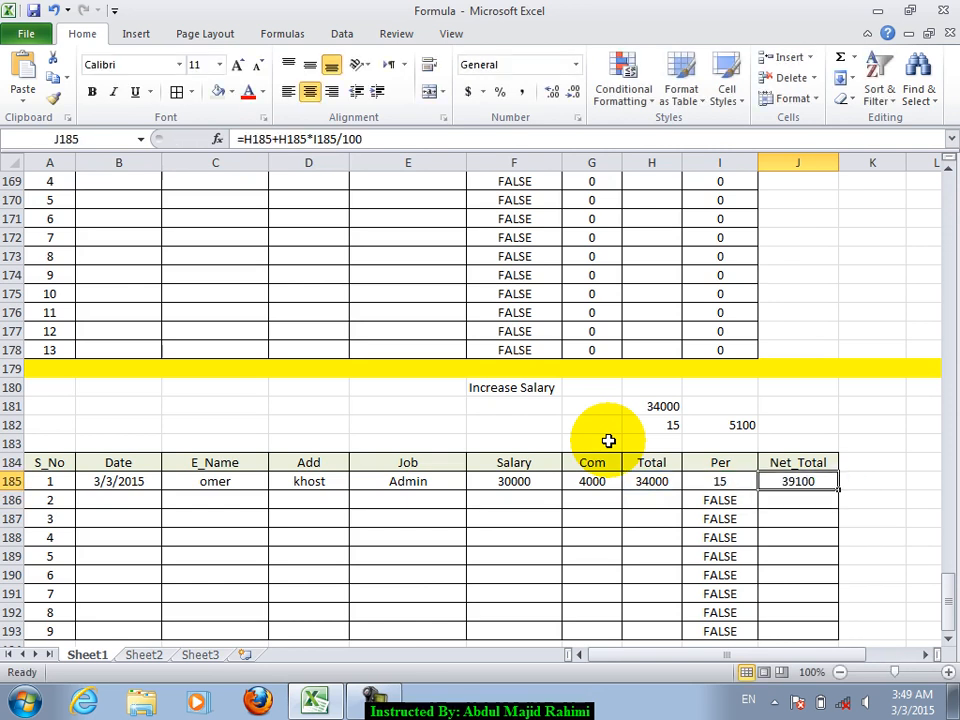
Fill the Net_Total formula from J185 down through J193
key(shift+Down)
key(shift+Down)
key(shift+Down)
key(shift+Down)
key(shift+Down)
key(shift+Down)
key(shift+Down)
key(shift+Down)
key(ctrl+d)
Change the Job in E185 to Eng to test the Per and Net_Total formulas
key(Left)
key(Left)
key(Left)
key(Left)
key(Left)
key(Left)
key(Left)
key(Left)
key(Down)
key(Right)
key(Right)
key(Right)
key(Up)
text(Eng)
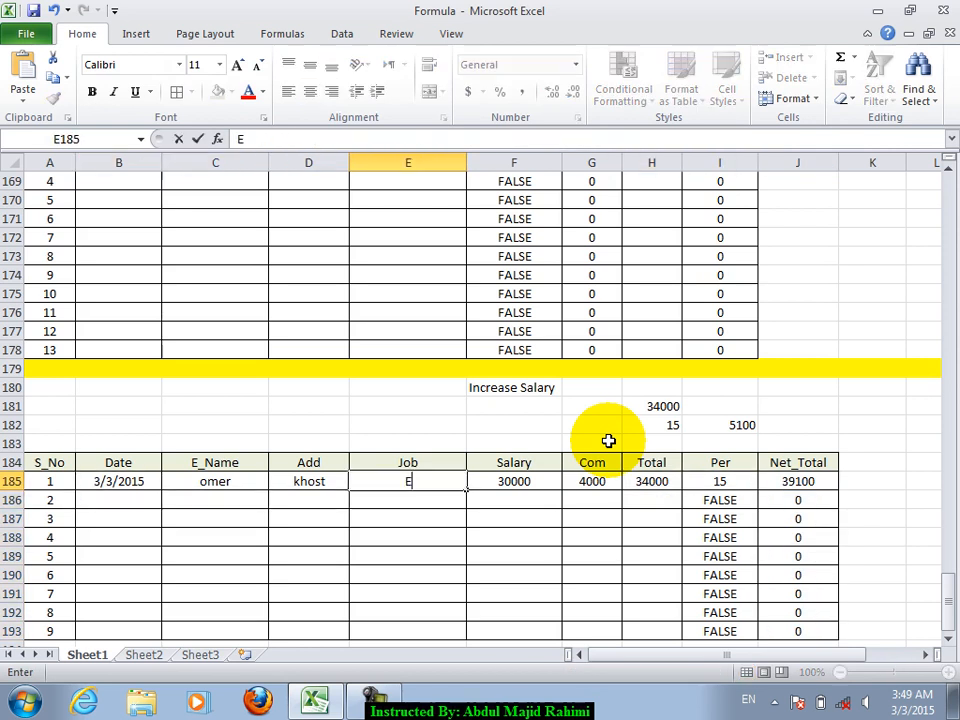
key(ctrl+Return)
key(Right)
key(Right)
key(Right)
key(Right)
key(Right)
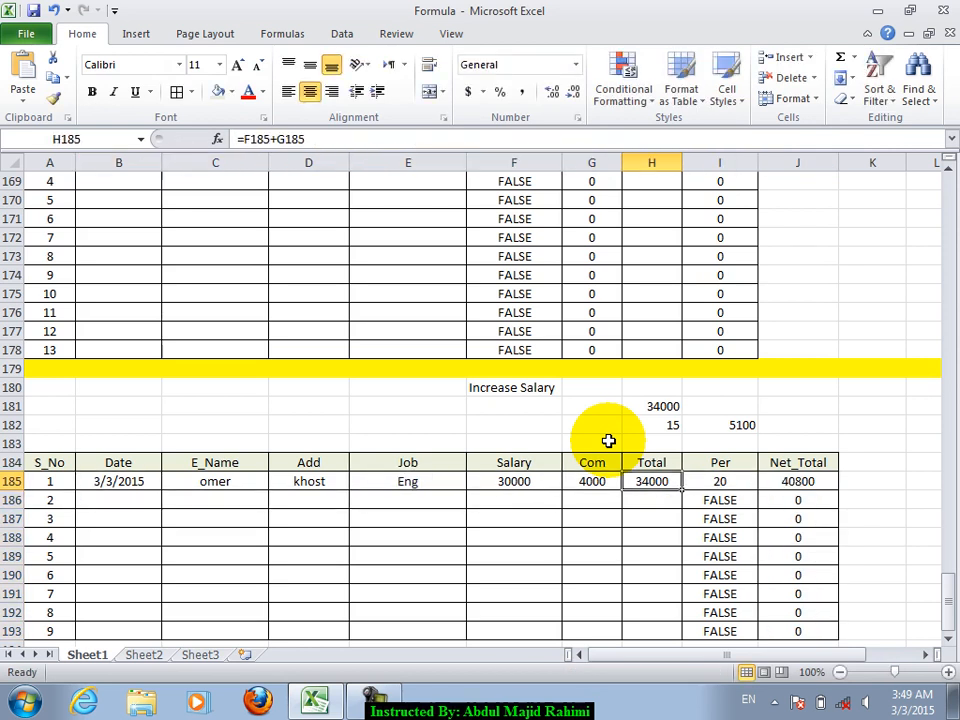
Change the Job in E185 to Teacher and check the Net_Total in J185
key(Left)
key(Left)
key(Left)
key(Left)
key(Left)
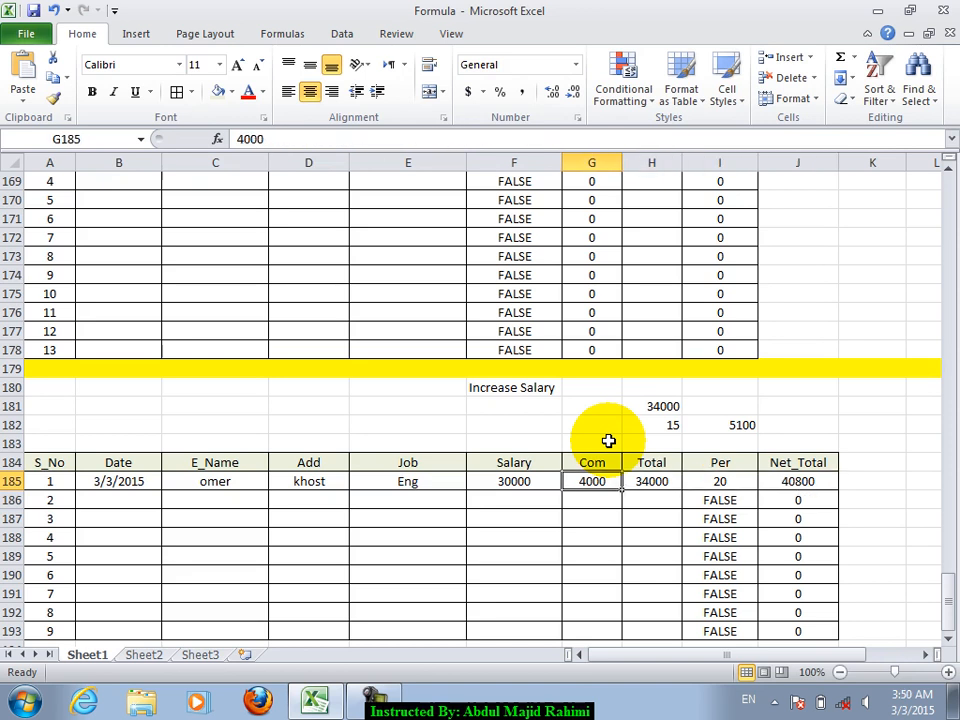
text(Teacher)
key(Return)
key(Up)
key(Right)
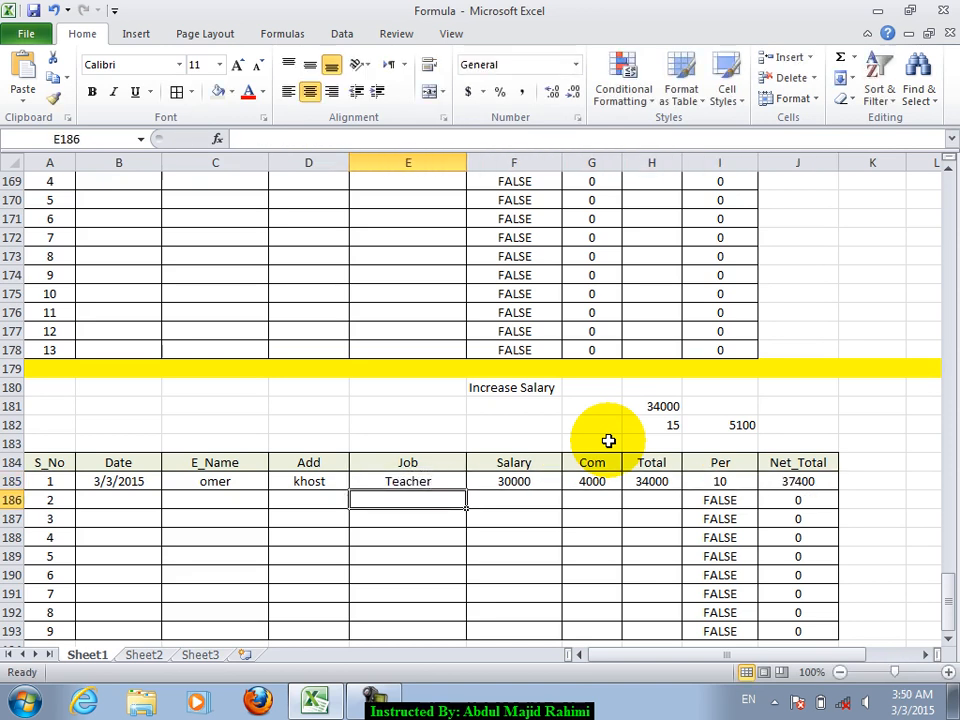
key(Right)
key(Right)
key(Right)
key(Right)
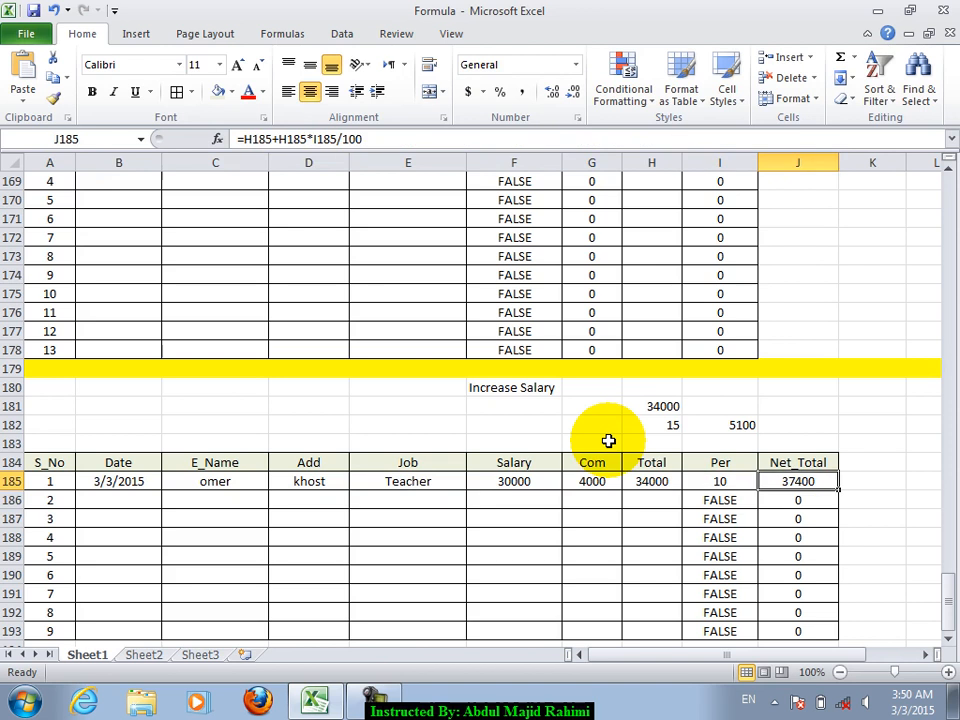
Set the check percentage in H182 above the table to 10
key(Up)
key(Up)
key(Up)
key(Left)
key(Left)
text(10)
key(Right)
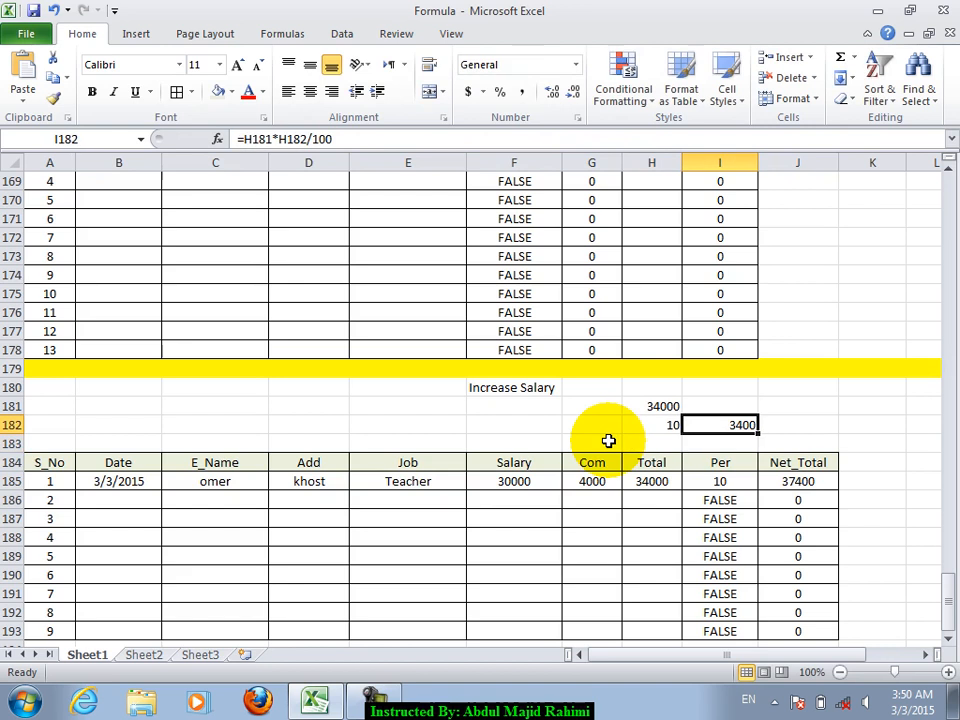
Compare the check amount in I182 with the Total and Net_Total values in row 185
key(Down)
key(Down)
key(Down)
key(Left)
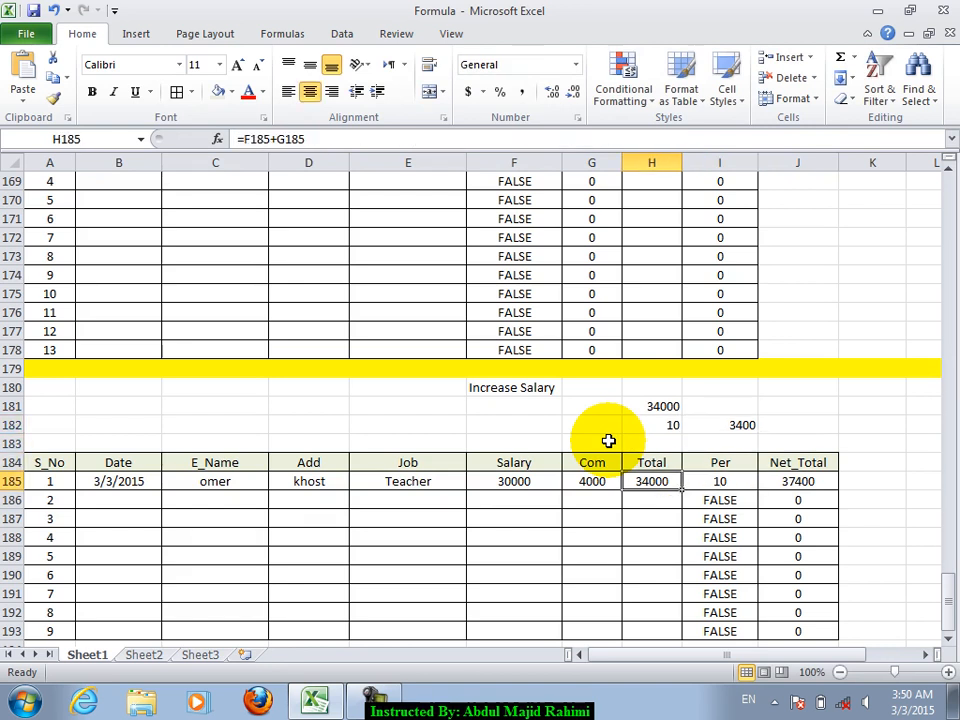
key(Right)
key(Right)
key(Right)
key(Down)
key(Left)
key(Left)
key(Left)
key(Left)
key(Left)
key(Left)
key(Left)
key(Left)
key(Left)
key(Left)
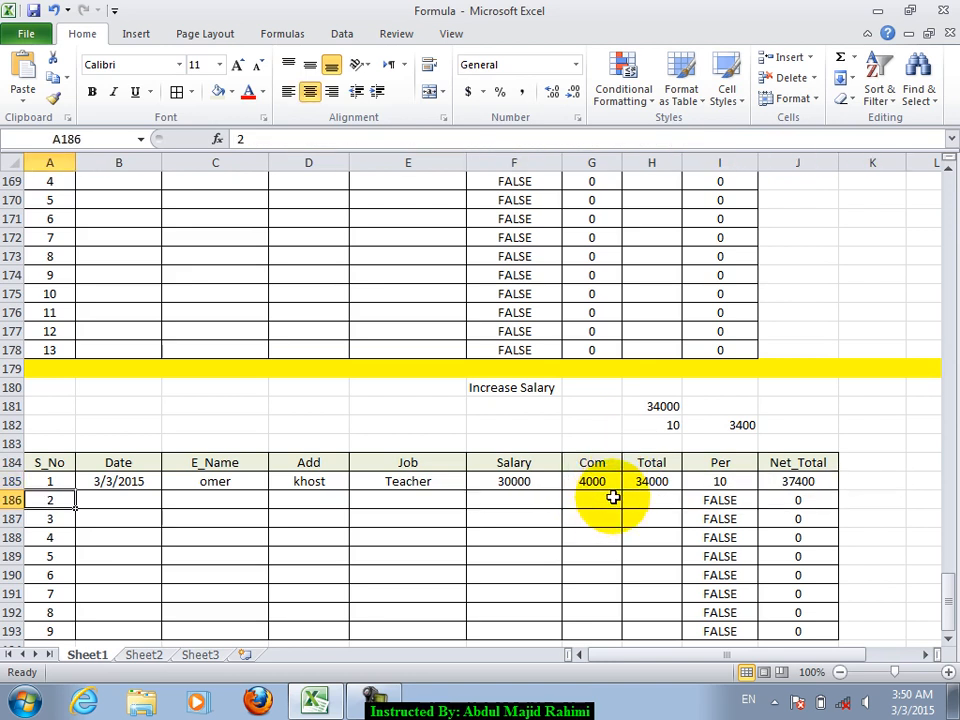
Fill row 194 below the Increase Salary table with yellow as a separator
scroll(428, 540, down, 3)
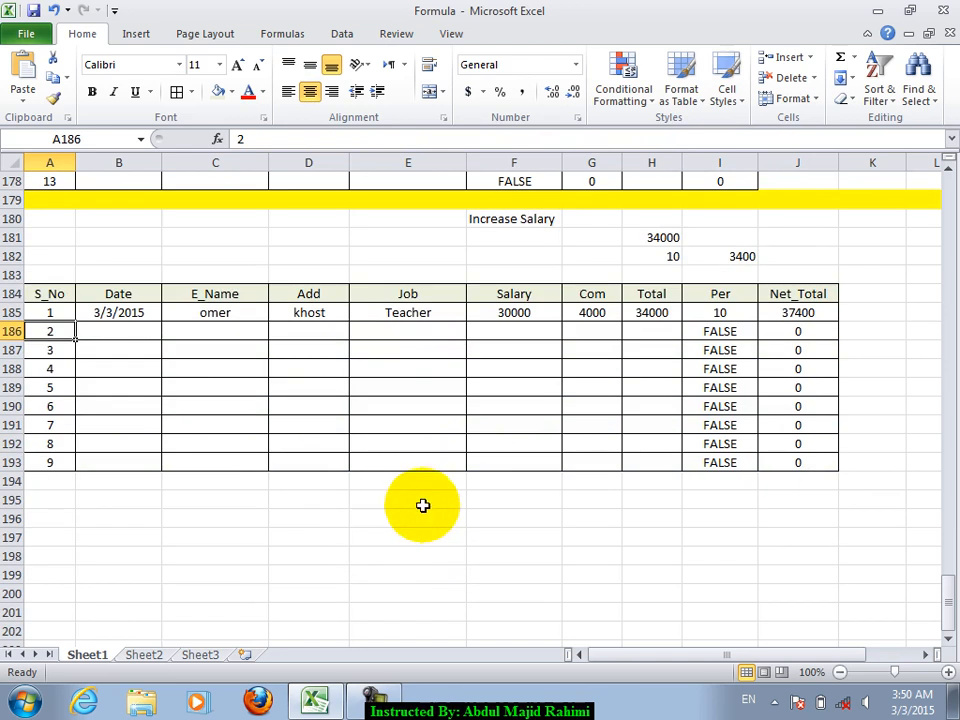
click(14, 481)
click(231, 92)
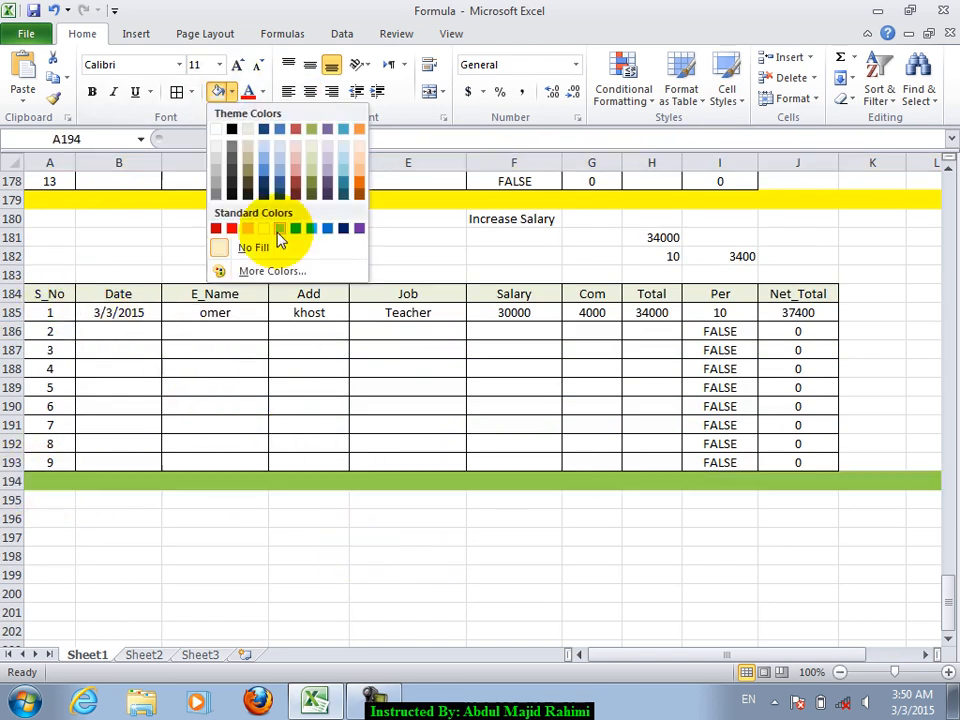
click(261, 228)
Copy the table header A184:J184 into row 196, starting at A196
drag(47, 293, 771, 293)
key(ctrl+c)
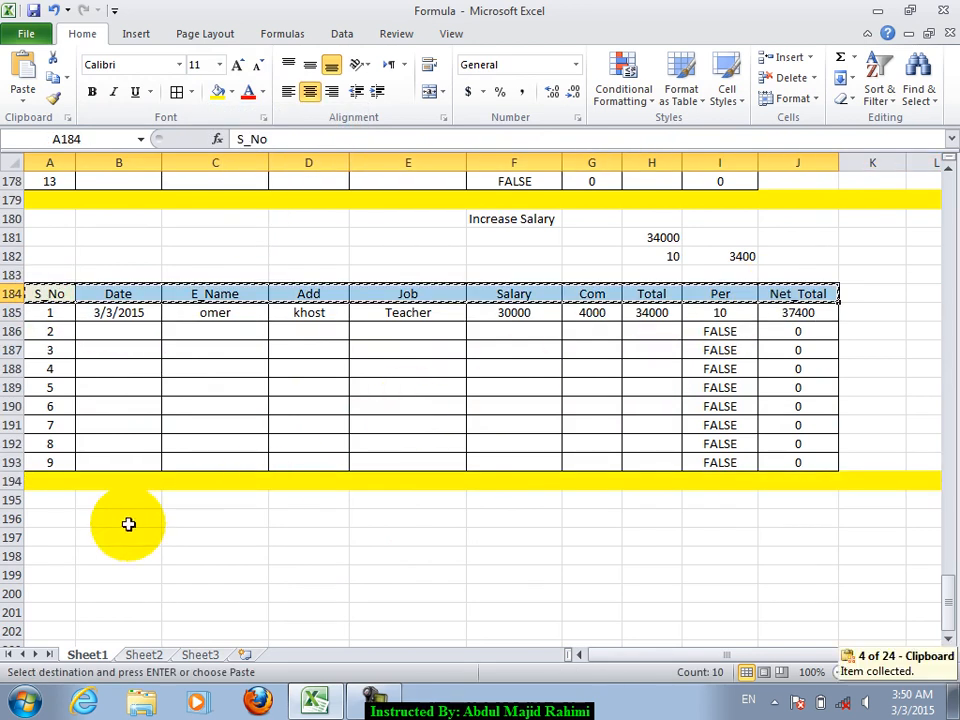
click(63, 519)
key(ctrl+v)
Enter the title Decrease Salary in E195 above the new header row
click(428, 497)
text(D)
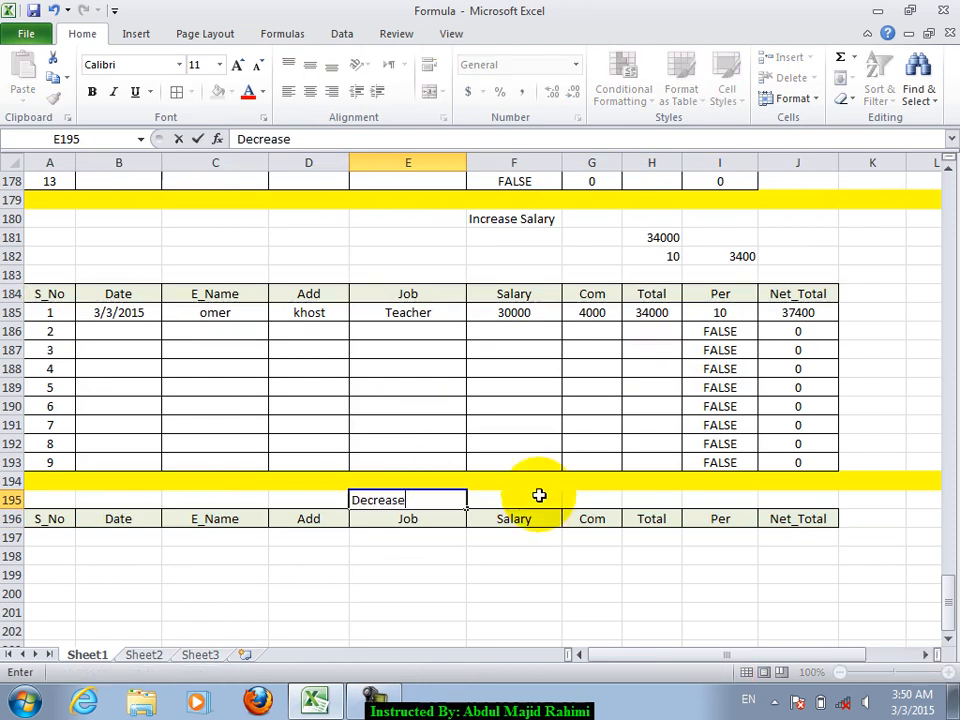
text(ecrease Salary)
key(Return)
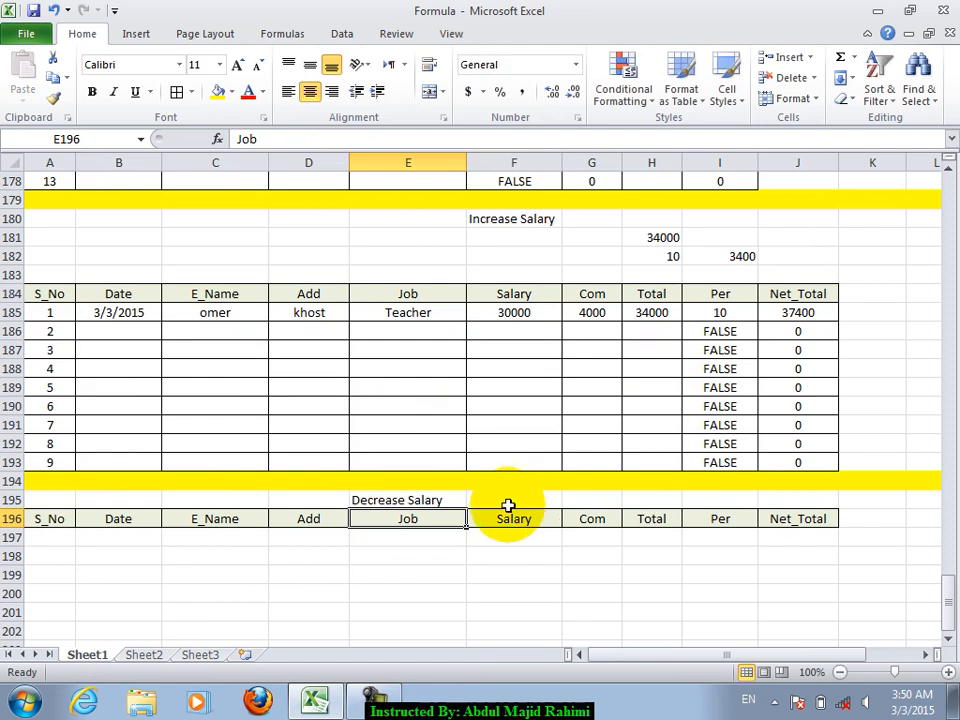
Apply borders to all cells of the new table range A196:J206
scroll(300, 515, up, 1)
scroll(128, 575, down, 3)
drag(64, 407, 800, 594)
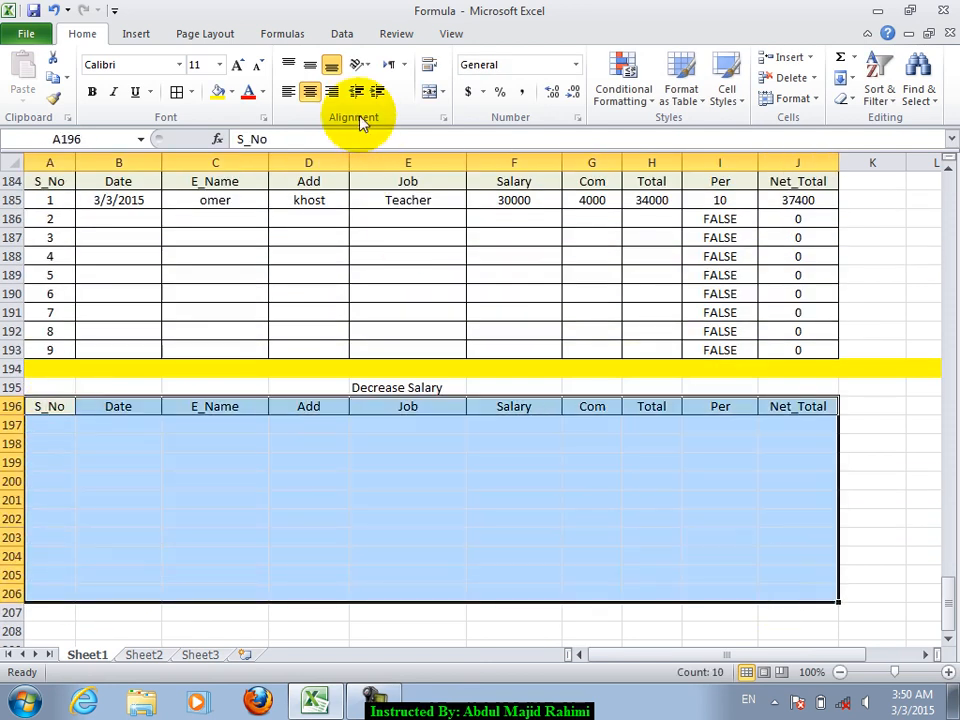
click(178, 92)
Begin a nested IF formula in I197 that returns 10 when E197:E206 equals "Teacher"
click(664, 424)
click(714, 424)
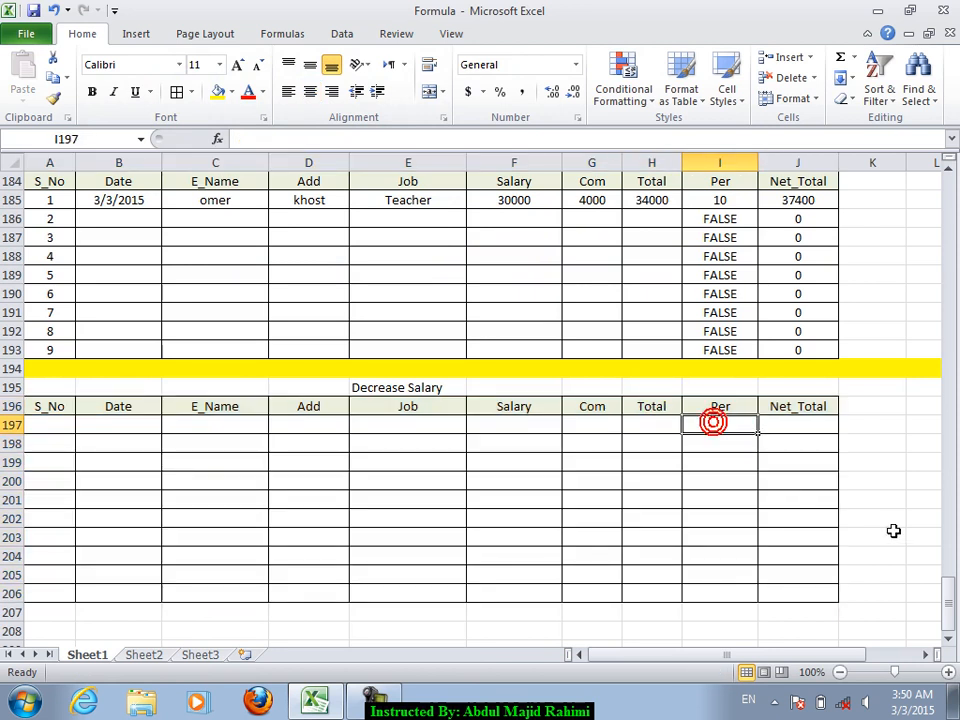
text(=if()
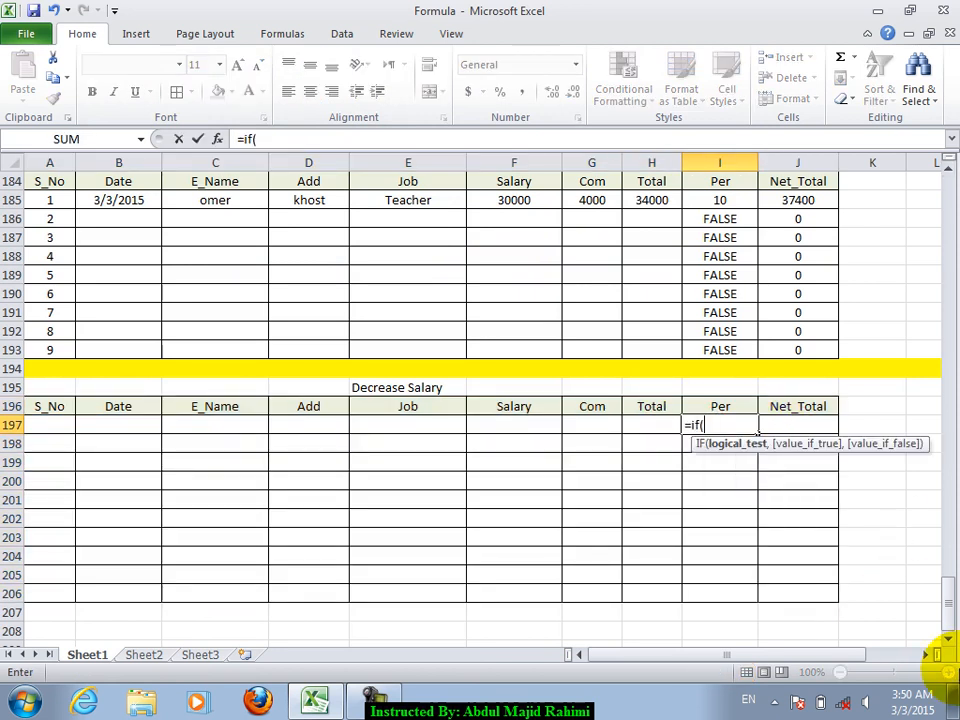
click(592, 424)
drag(408, 424, 463, 598)
text(="Teacher",)
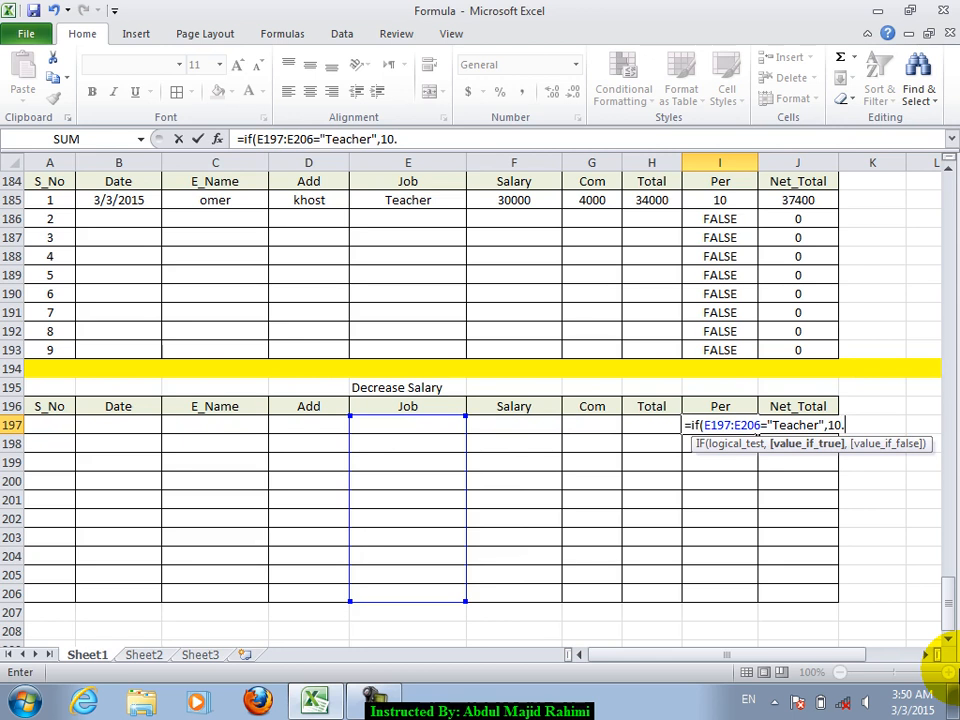
text(10,if()
Add a second IF condition to the I197 formula, returning 20 when E197:E206 equals "Eng"
key(Left)
key(Left)
key(Left)
drag(460, 425, 463, 598)
text(="E)
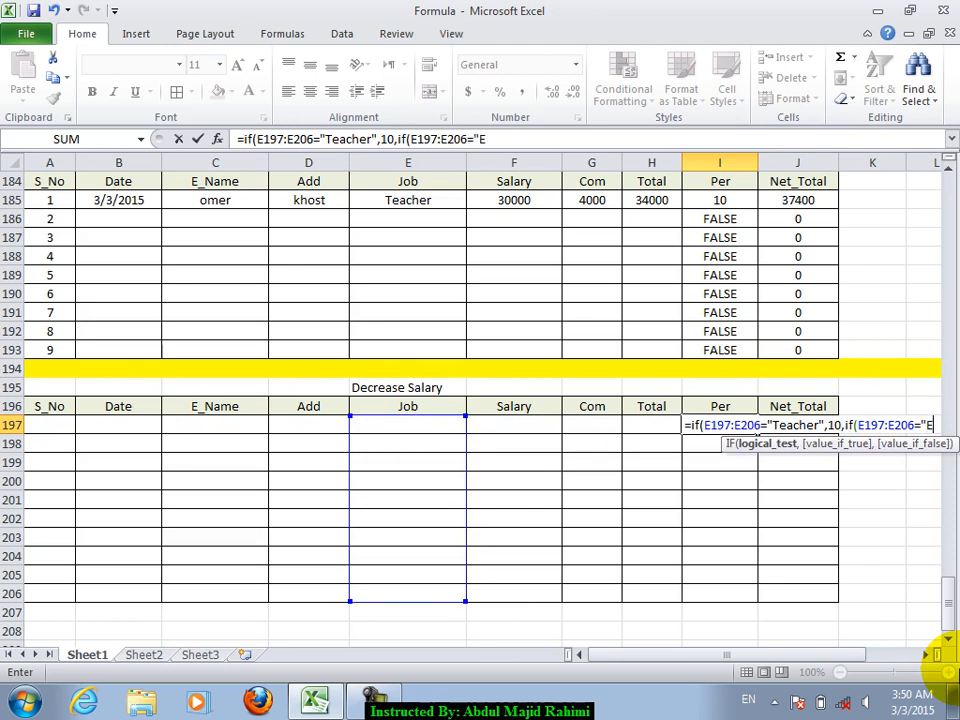
text(ng",)
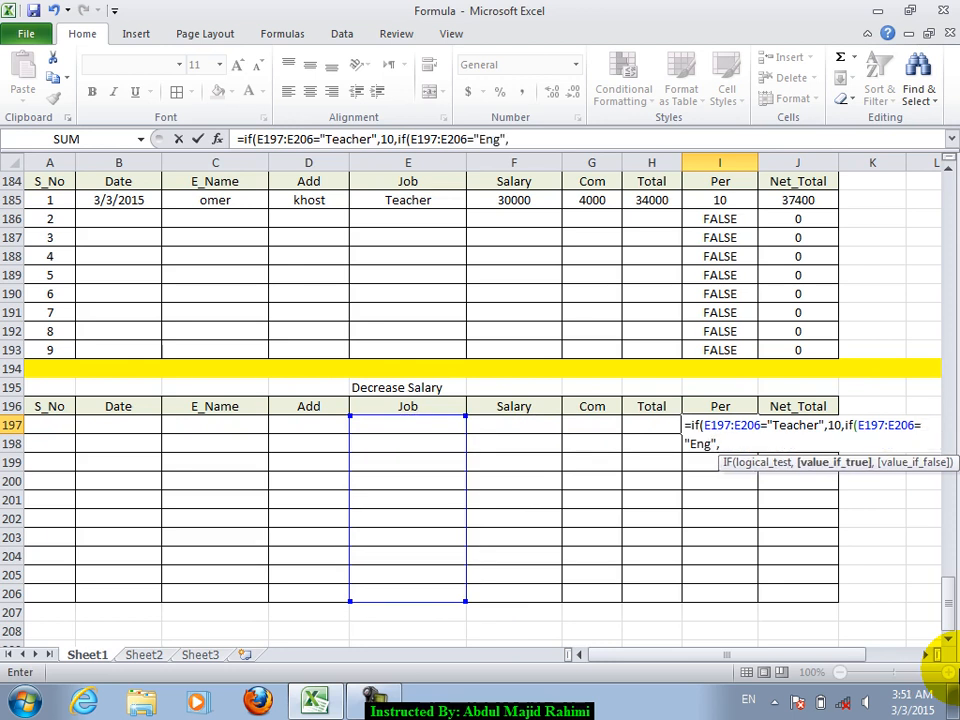
text(20,if)
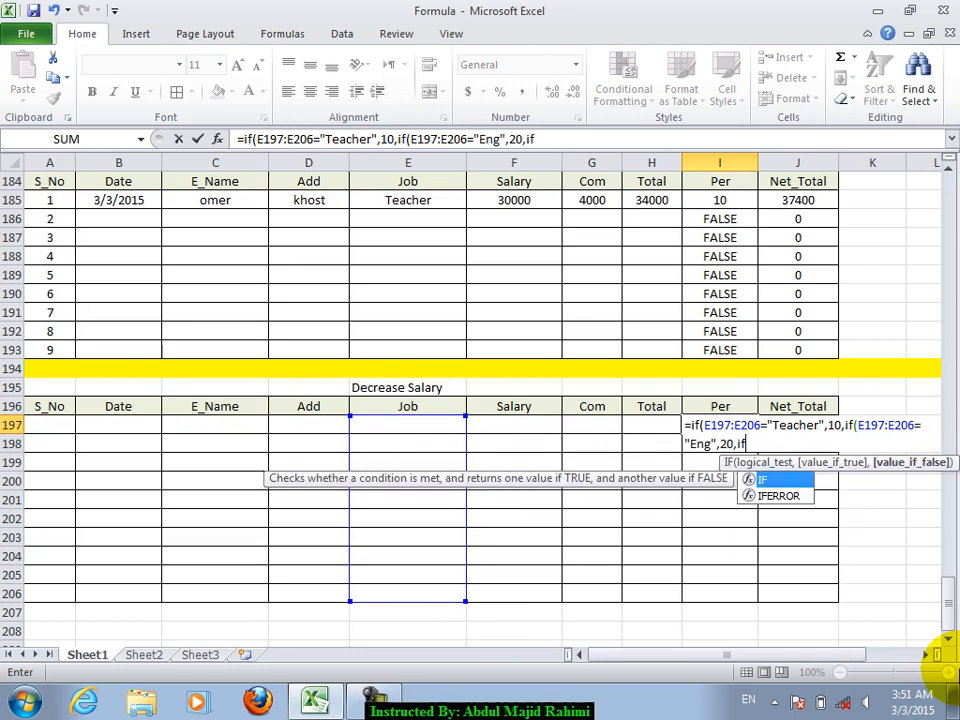
Add a third IF condition returning 10 when E197:E206 equals "Admin" and complete the I197 formula
text(()
key(Left)
key(Left)
key(Left)
key(Left)
key(shift+Down)
key(shift+Down)
key(shift+Down)
key(shift+Down)
key(shift+Down)
key(shift+Down)
key(shift+Down)
key(shift+Down)
key(shift+Down)
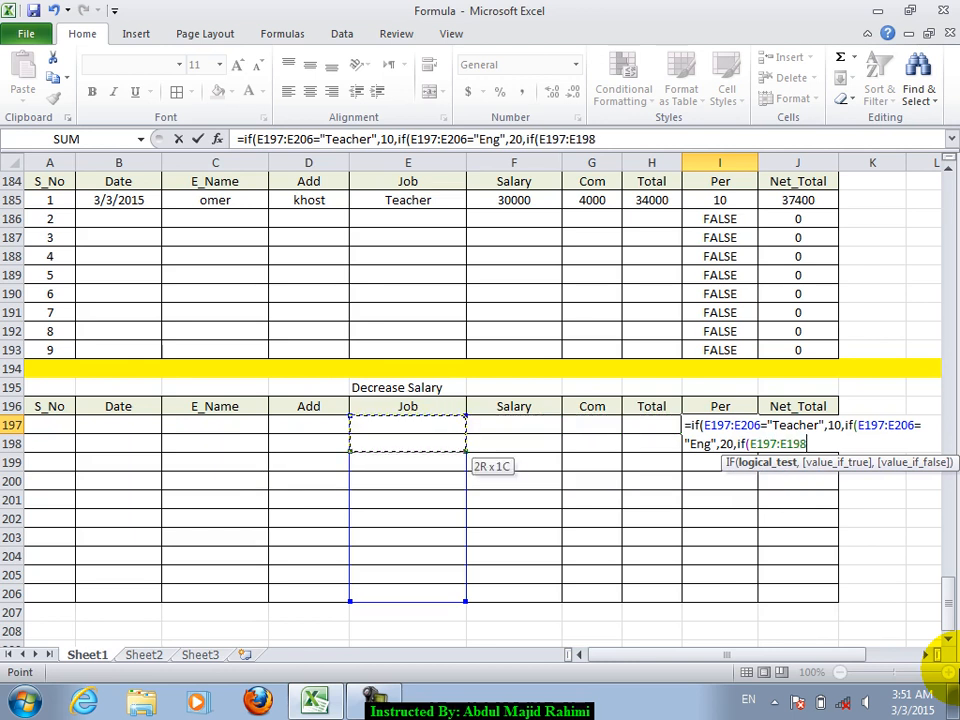
text(="Admin")
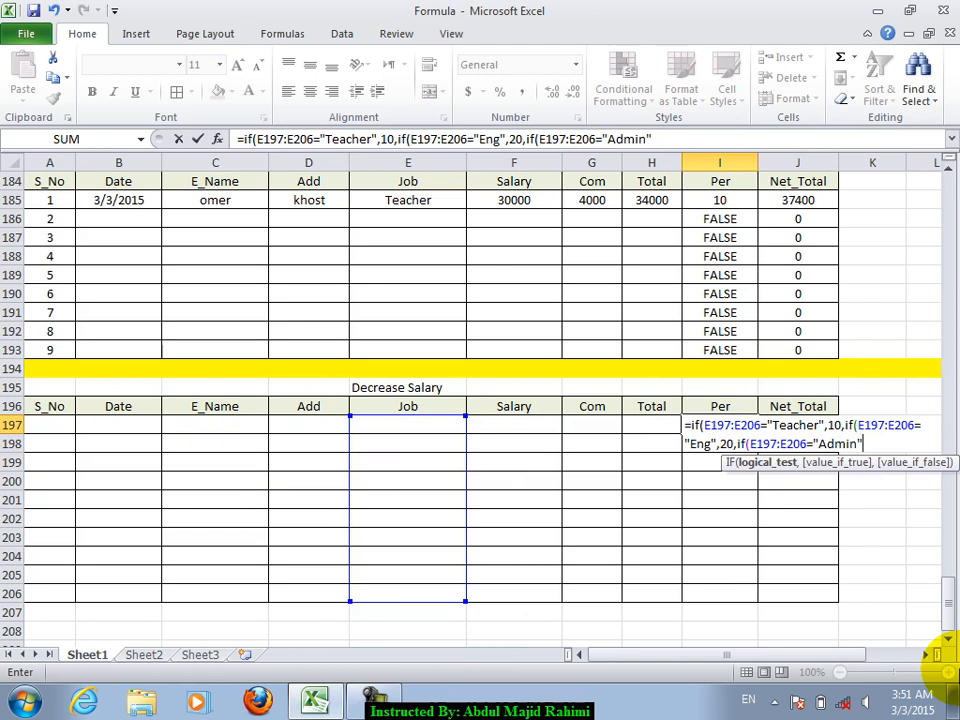
text(,10)))
key(ctrl+Return)
Fill the Per formula from I197 down through I206
key(shift+Down)
key(shift+Down)
key(shift+Down)
key(shift+Down)
key(shift+Down)
key(shift+Down)
key(shift+Down)
key(shift+Down)
key(shift+Down)
key(ctrl+d)
Test the Per formula by entering the jobs teacher and eng in turn in E197
key(Left)
key(Left)
key(Left)
key(Left)
text(te)
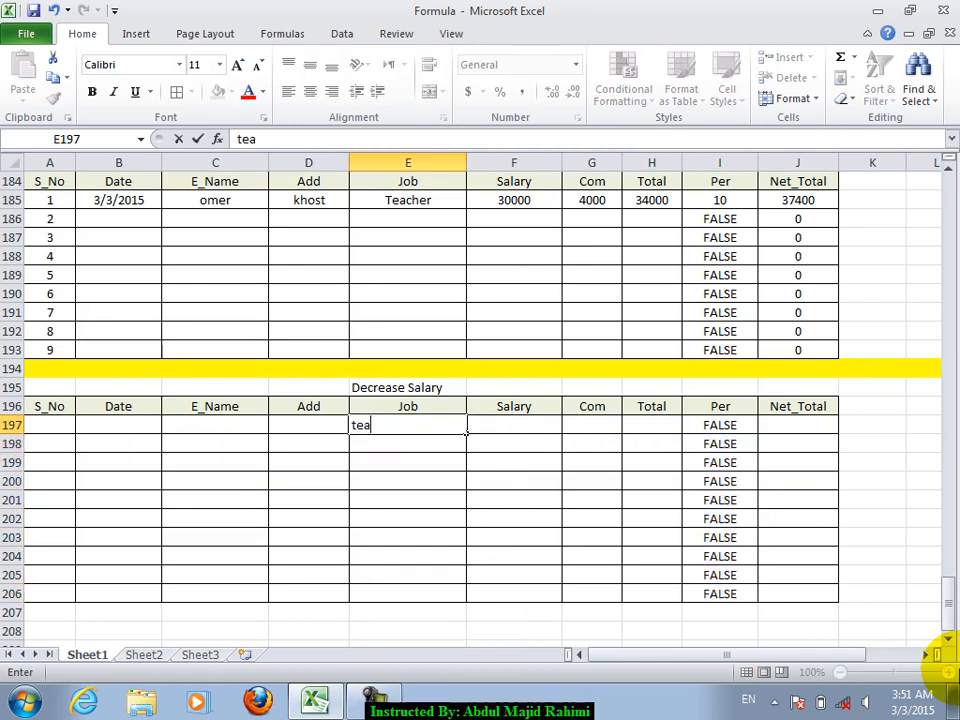
text(acher)
key(Return)
key(Up)
text(eng)
key(Return)
Set the Job in E197 to admin
key(Up)
text(admin)
key(Return)
key(Up)
Enter 1 as the first S_No in A197
key(Left)
key(Left)
key(Left)
key(Left)
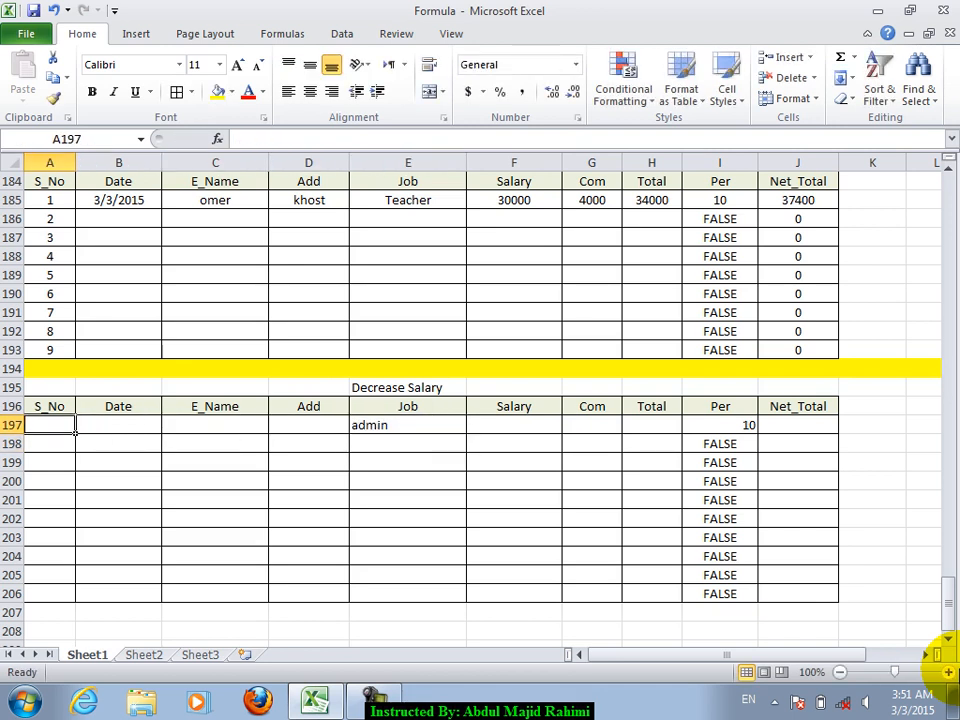
text(1)
key(Tab)
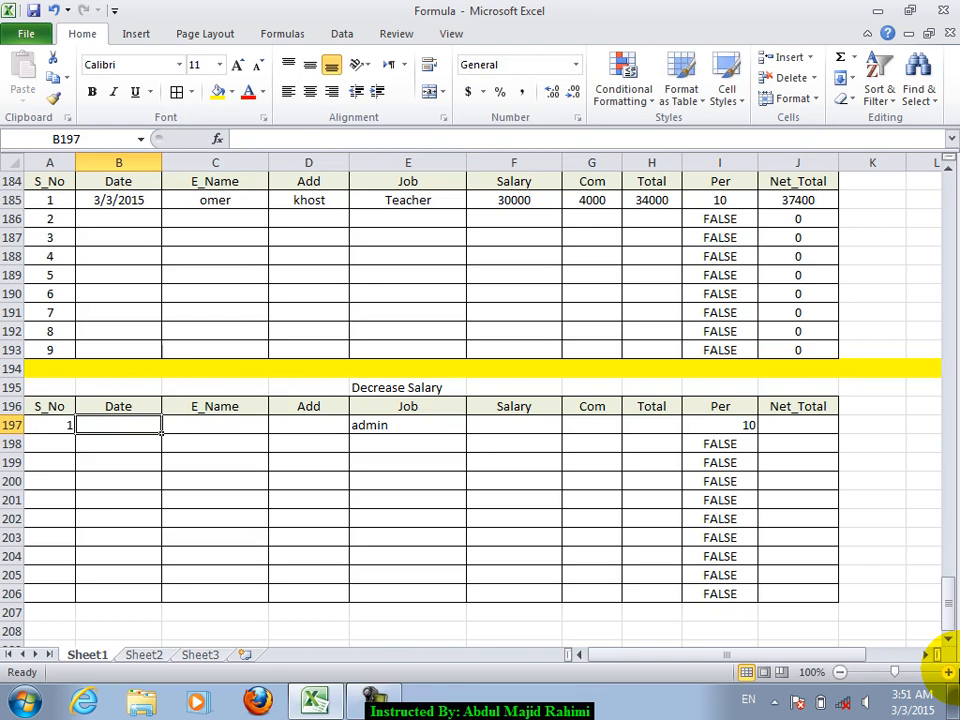
Enter the date 3/3/2015, the employee's name and the address in B197:D197 of the Decrease Salary table
key(ctrl+semicolon)
key(Tab)
text(omer)
key(Return)
key(Up)
key(Right)
text(khost)
key(Return)
key(Up)
key(Right)
Enter the Job Eng, Salary 40000 and Com 2000 for the first employee in row 197
text(Eng)
key(Right)
key(Right)
key(Right)
key(Right)
key(Left)
key(Left)
key(Left)
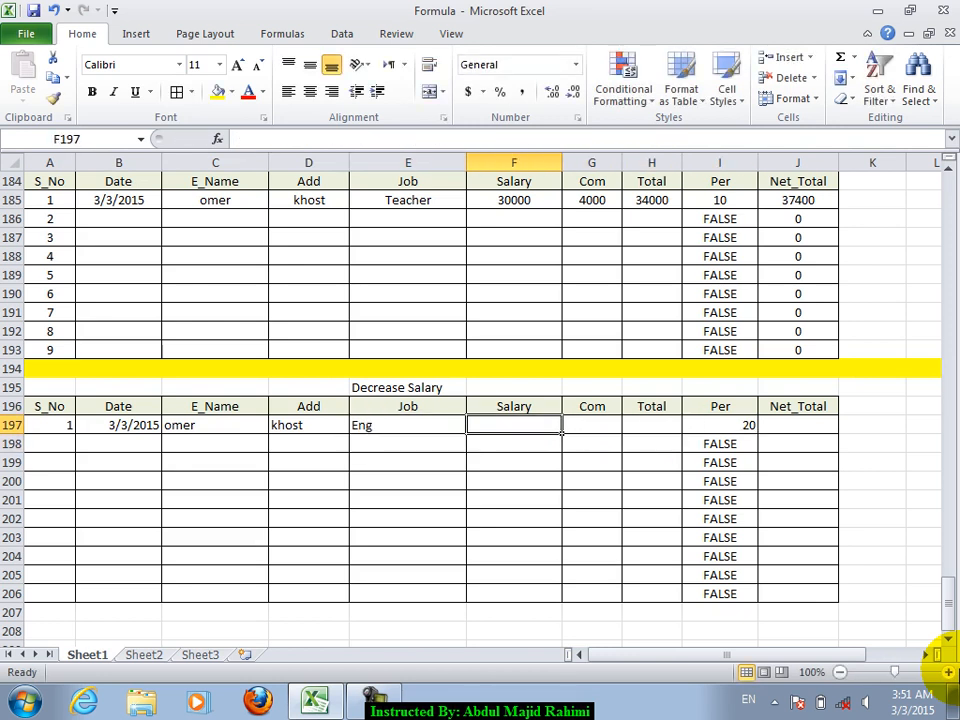
text(40000)
key(Return)
key(Up)
key(Right)
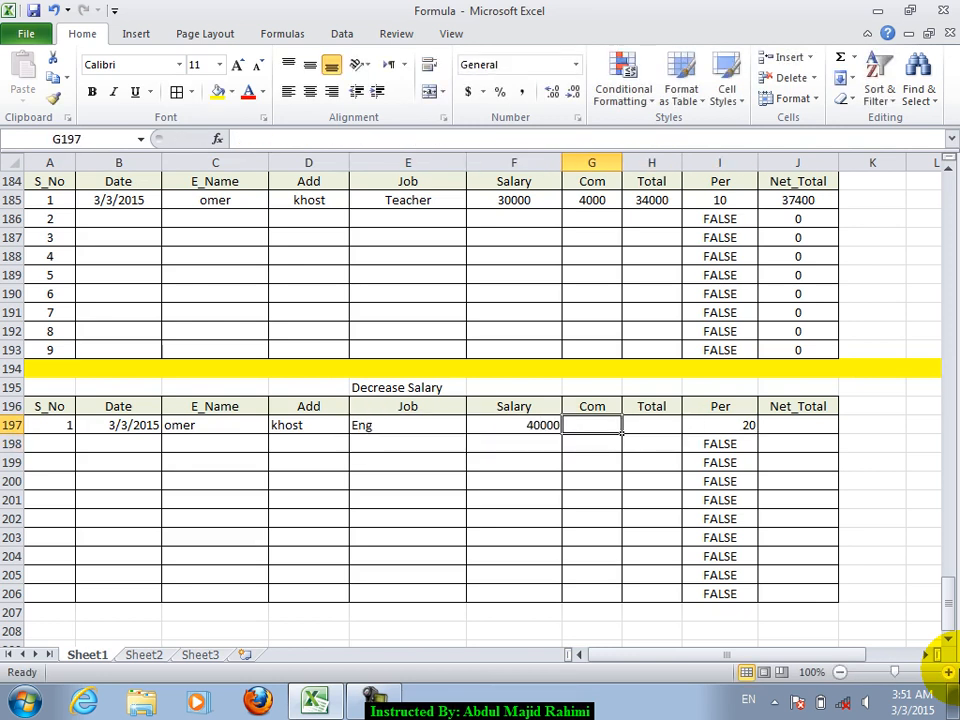
text(2000)
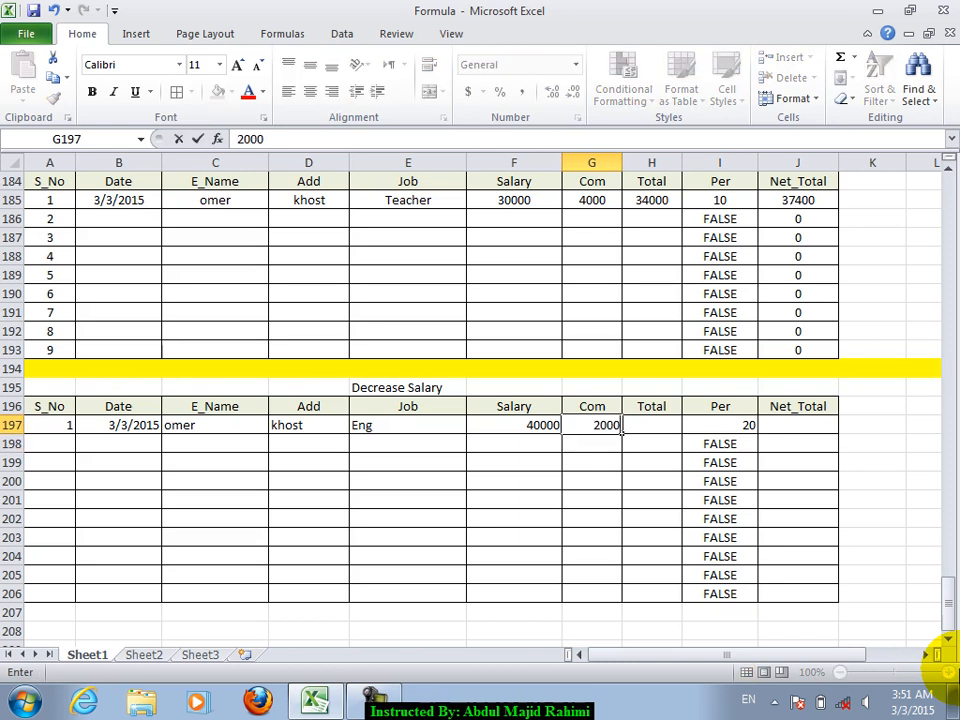
key(Return)
Calculate the Total in H197 with the formula =F197+G197
key(Up)
key(Right)
text(=)
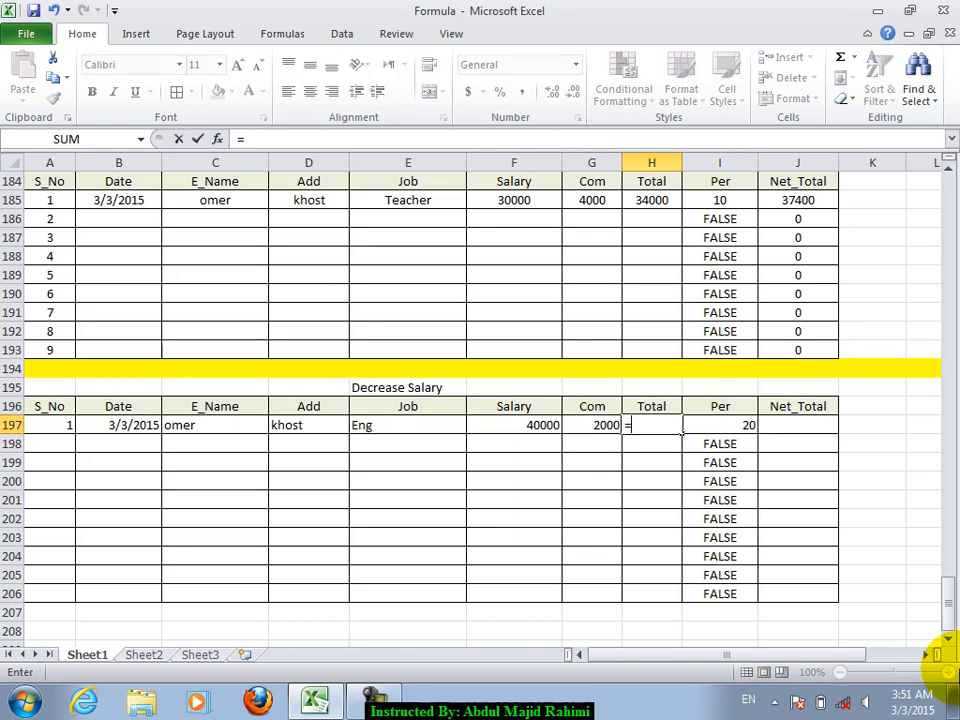
key(Left)
key(Left)
text(+)
key(Left)
key(Return)
key(Up)
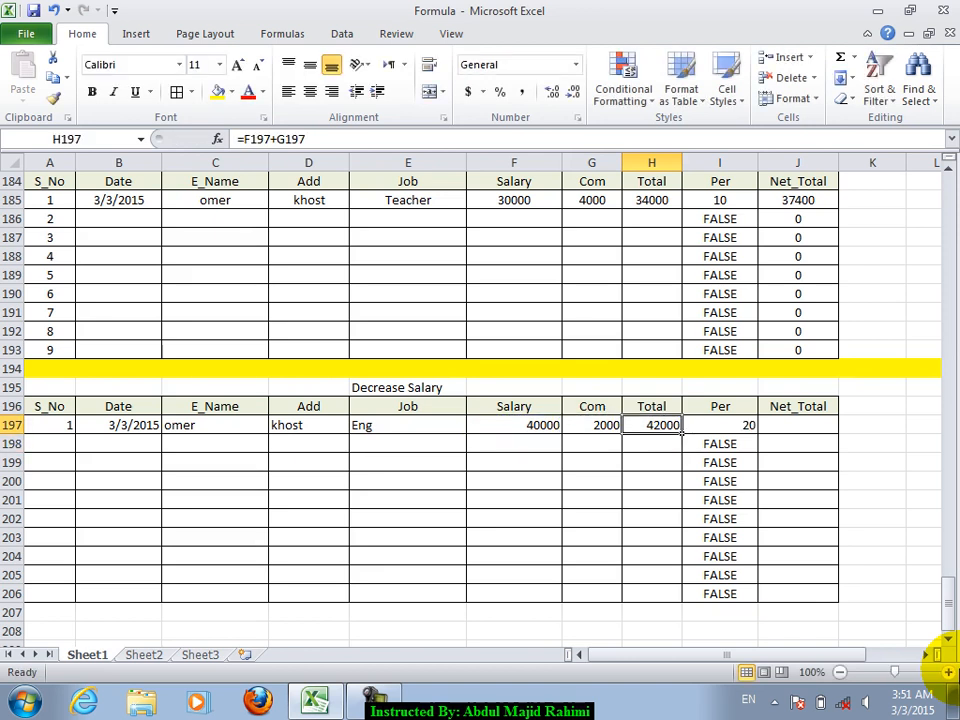
Calculate the decreased Net_Total in J197 with the formula =H197-H197*I197/100
key(Right)
key(Right)
text(=)
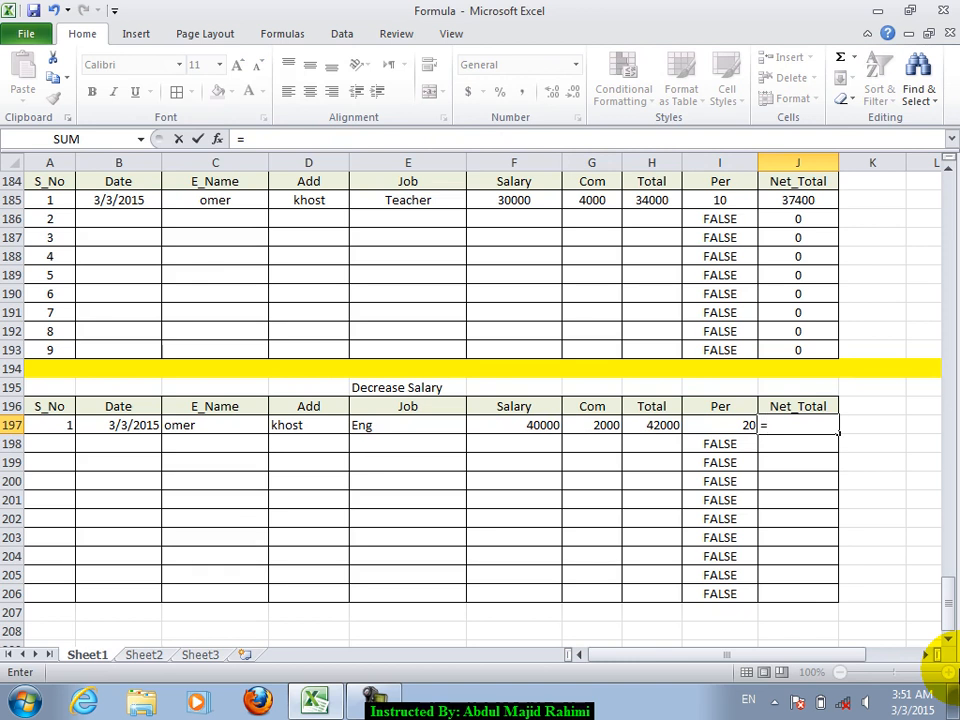
key(Left)
key(Left)
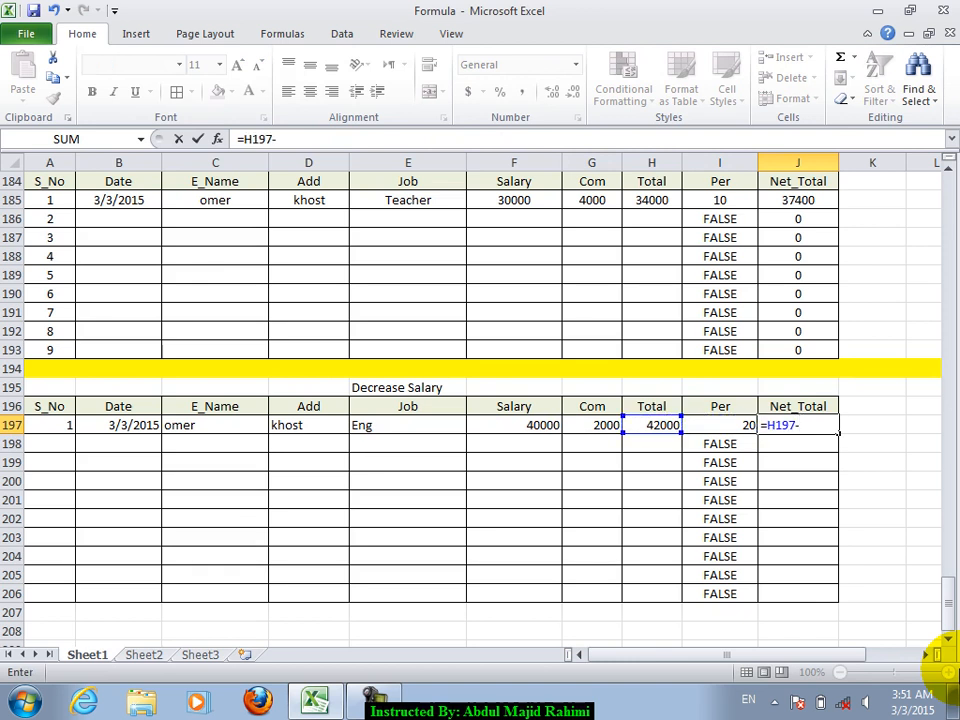
text(-)
key(Left)
key(Left)
text(*)
key(Left)
text(/10)
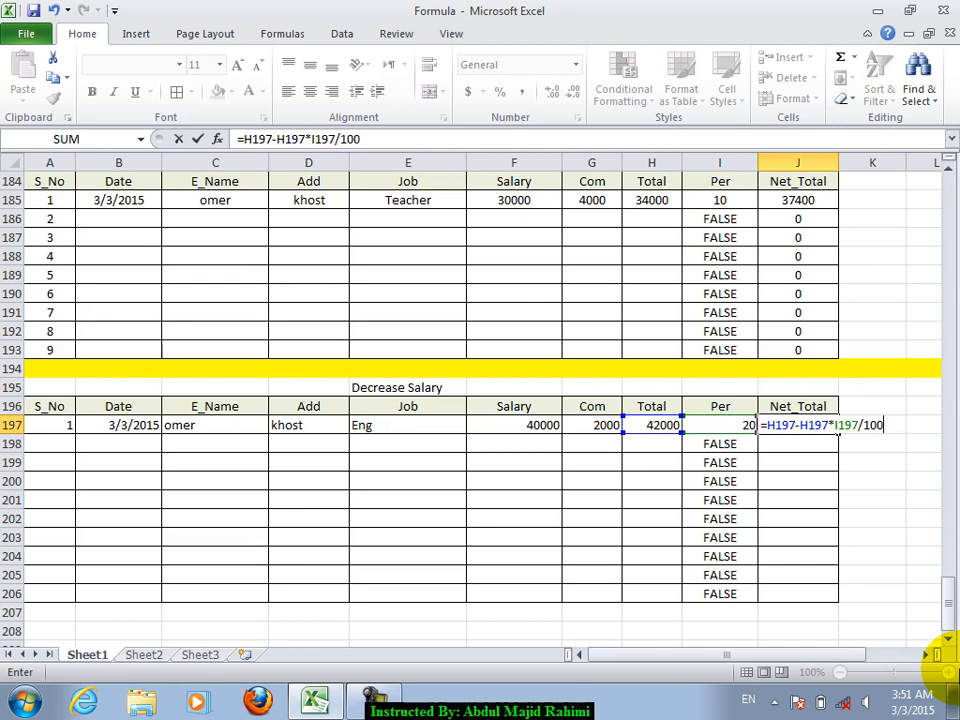
text(0)
key(Return)
key(Up)
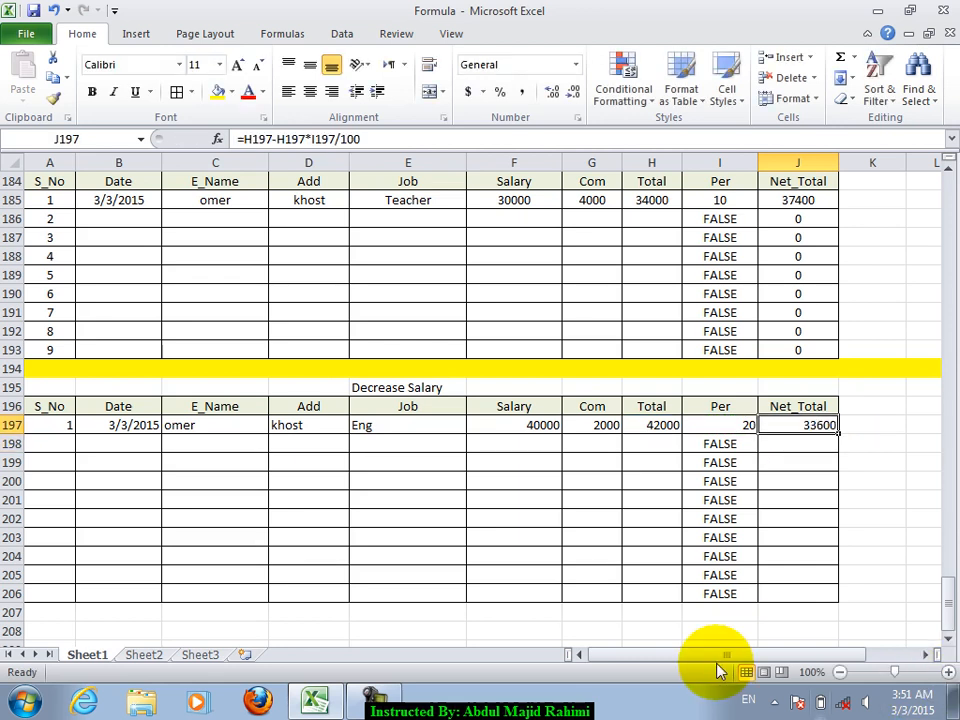
Below the table, enter 42000 in H209 and calculate its 20 percent in H210 with =H209*20/100
click(650, 427)
scroll(691, 536, down, 2)
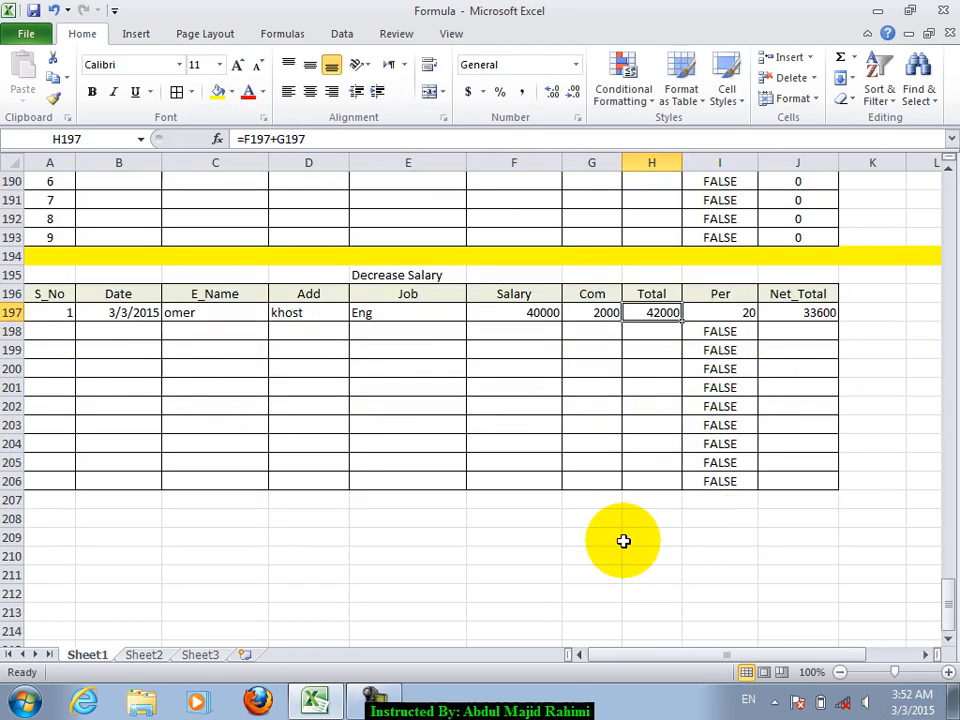
click(658, 536)
text(42)
key(Return)
key(Up)
text(4)
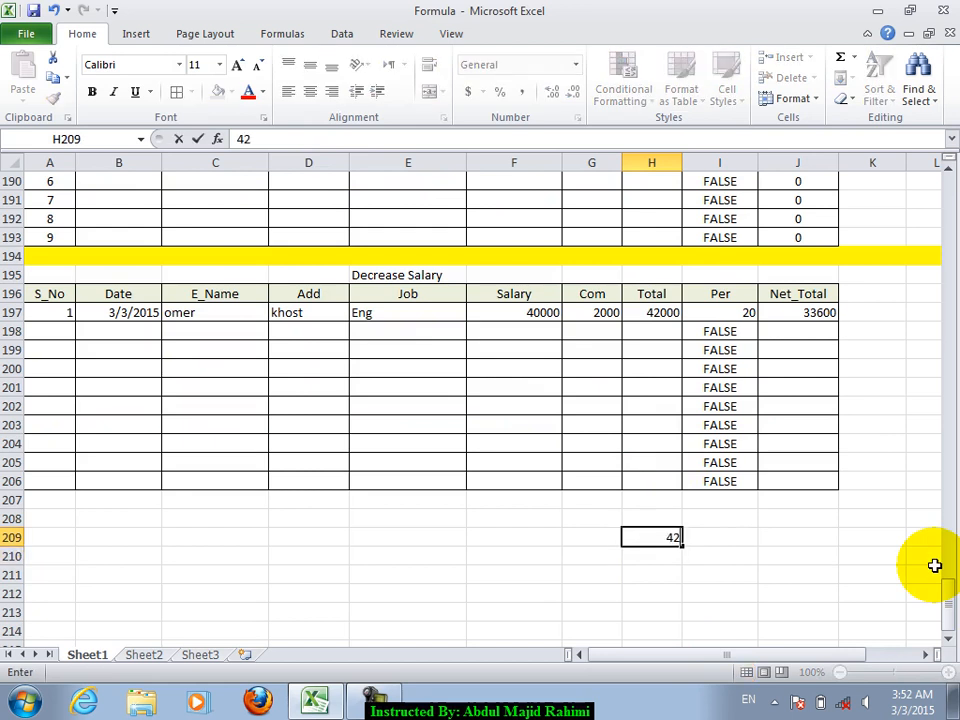
key(Return)
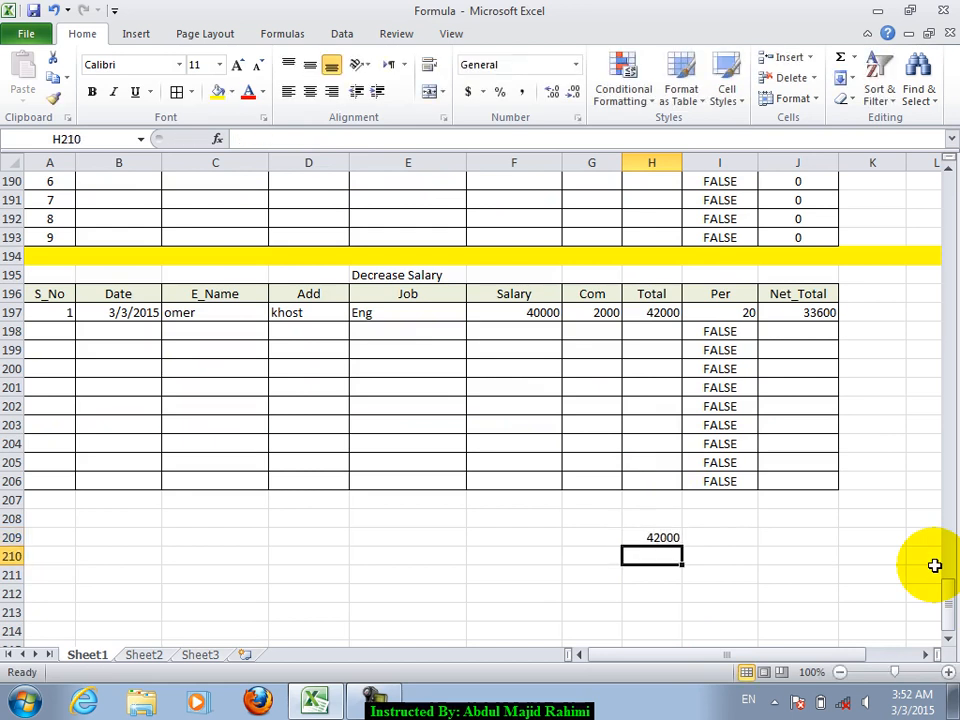
text(=)
key(Up)
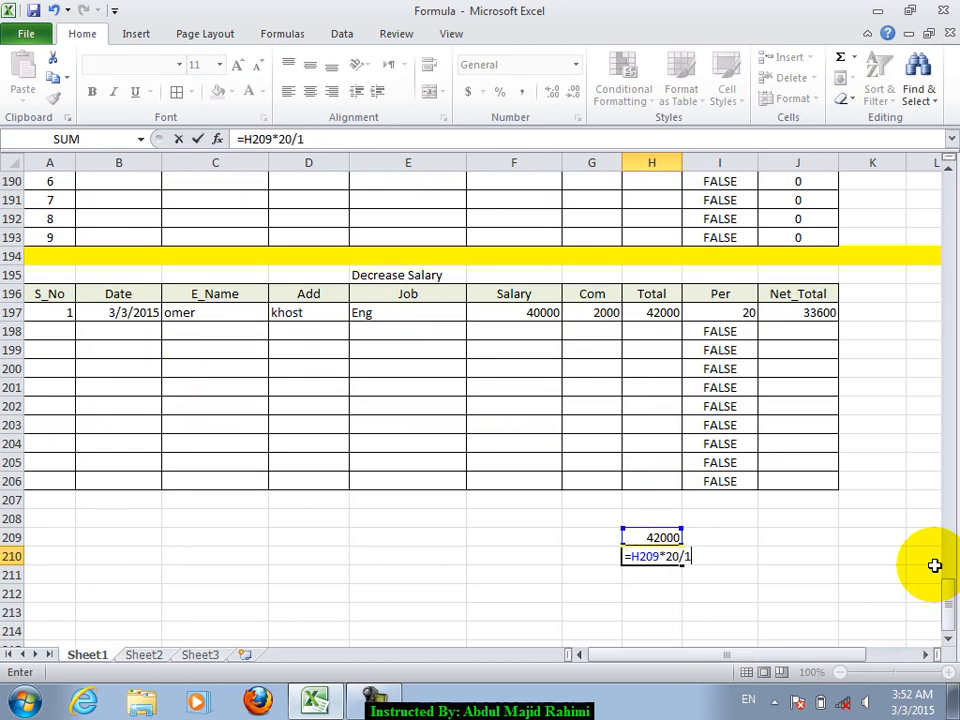
key(Return)
key(Up)
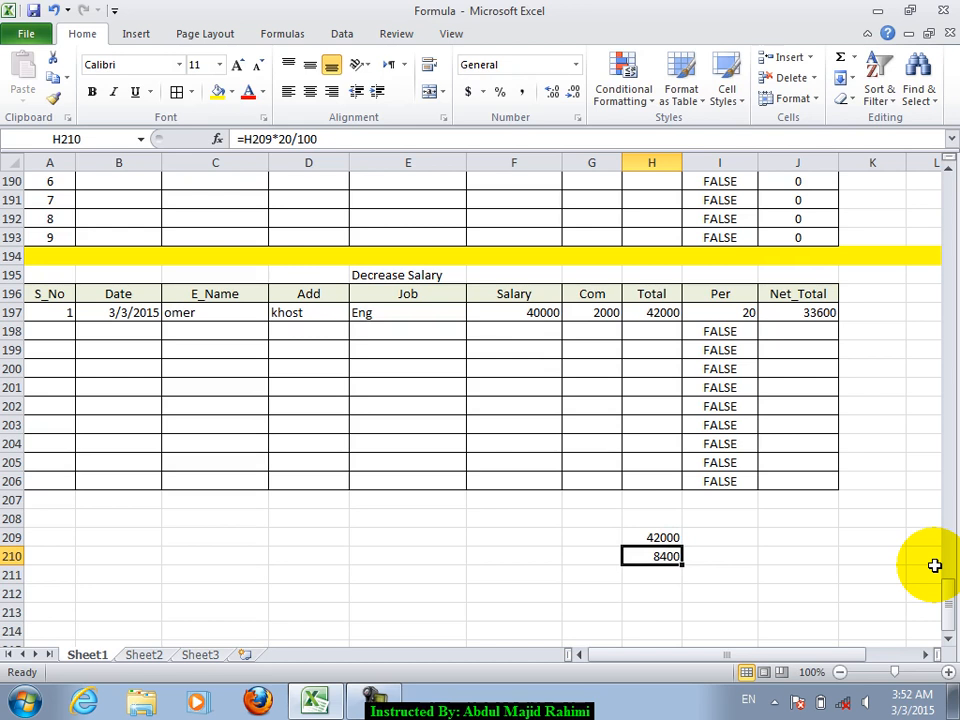
Subtract the percentage amount from the total in J211 with =H209-H210 to check the Net_Total
key(Up)
key(Right)
key(Right)
key(Down)
text(=)
key(Up)
key(Up)
key(Left)
key(Left)
text(-)
key(Up)
key(Left)
key(Left)
key(Return)
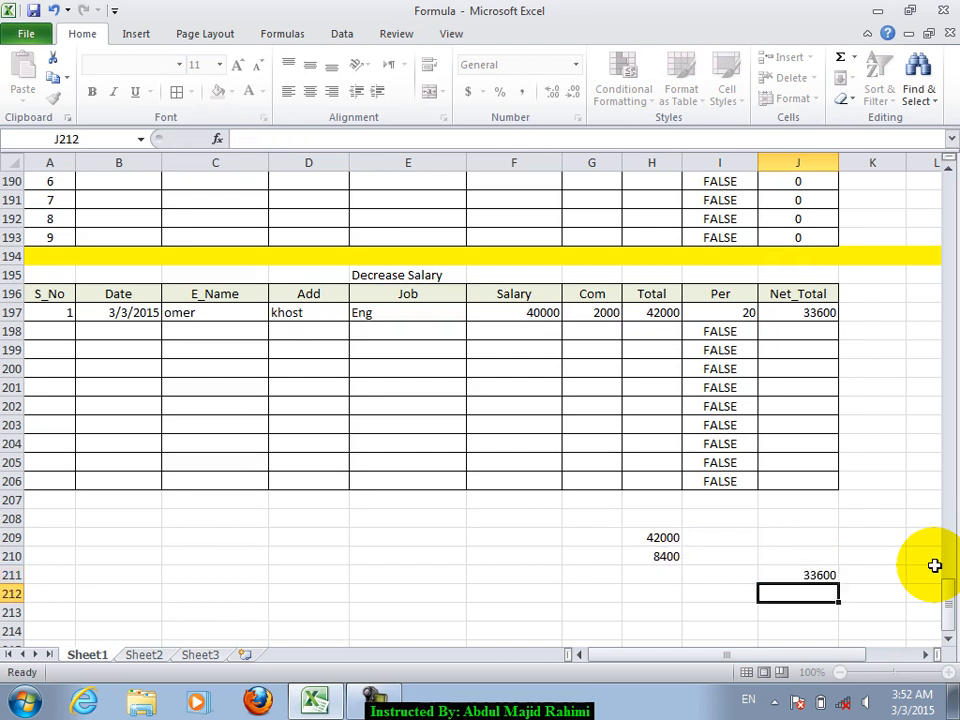
key(Up)
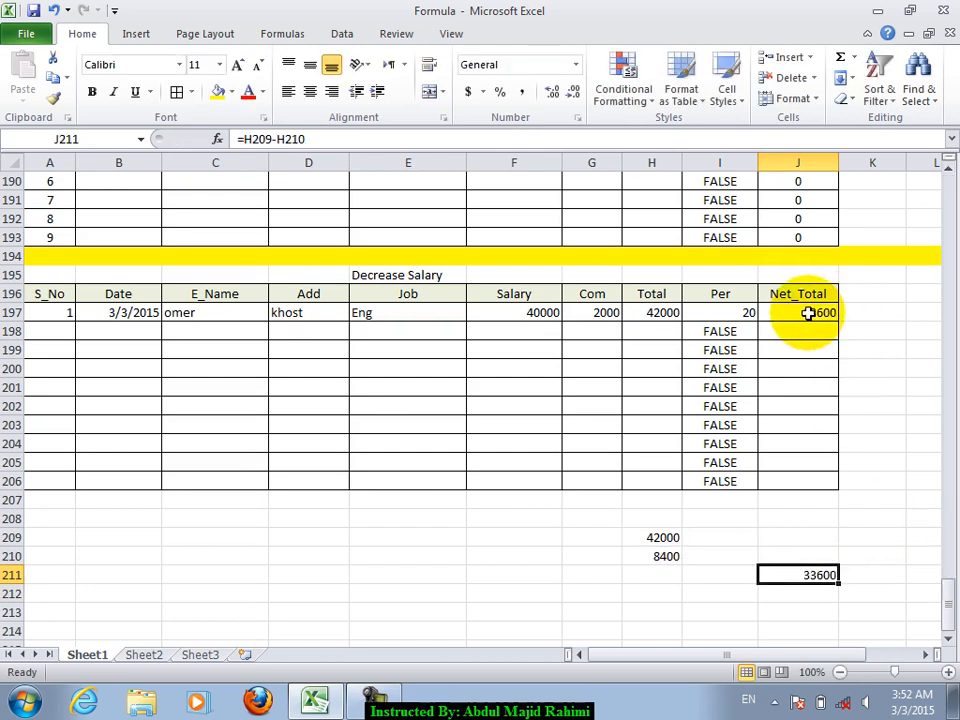
Fill the Net_Total formula from J197 down through J206 and review the cell references in J197
click(806, 313)
drag(838, 321, 827, 474)
click(793, 312)
double_click(793, 312)
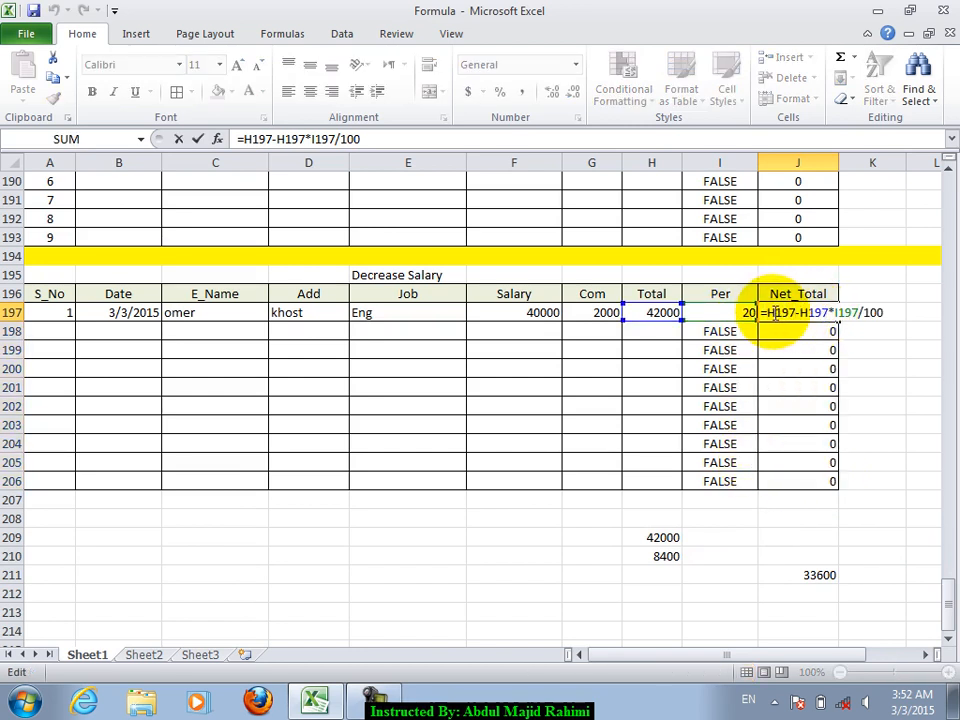
drag(767, 312, 823, 312)
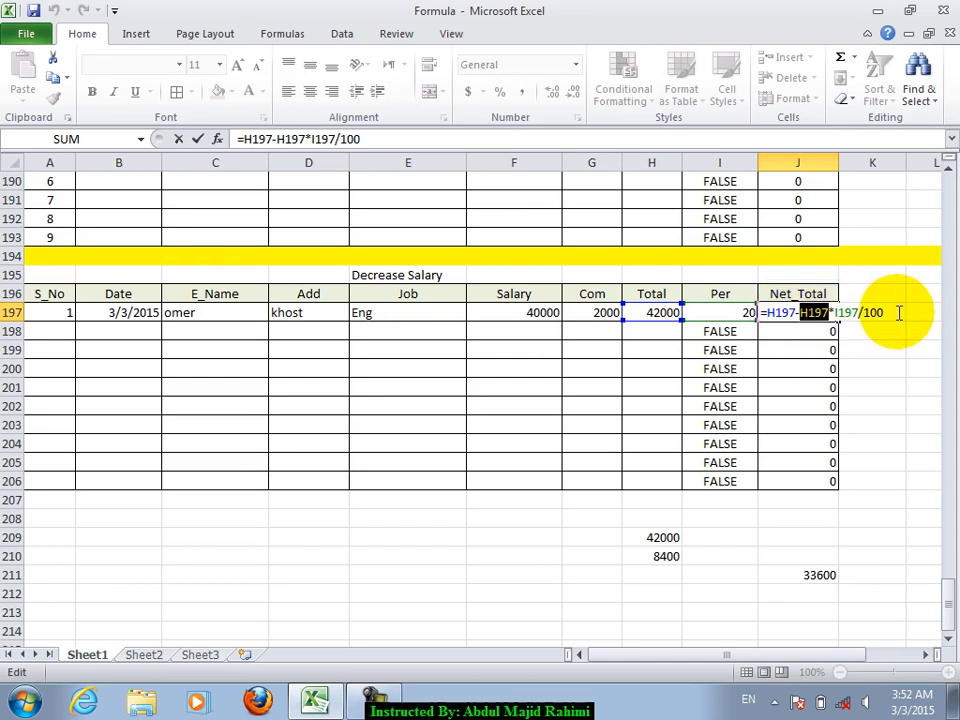
click(882, 306)
key(Return)
Start the second record by entering S_No 2 in A198 and the date 3/3/2015 in B198
key(Up)
key(Left)
key(Left)
key(Left)
key(Left)
key(Left)
key(Left)
key(Left)
key(Left)
key(Left)
key(Down)
text(2)
key(Tab)
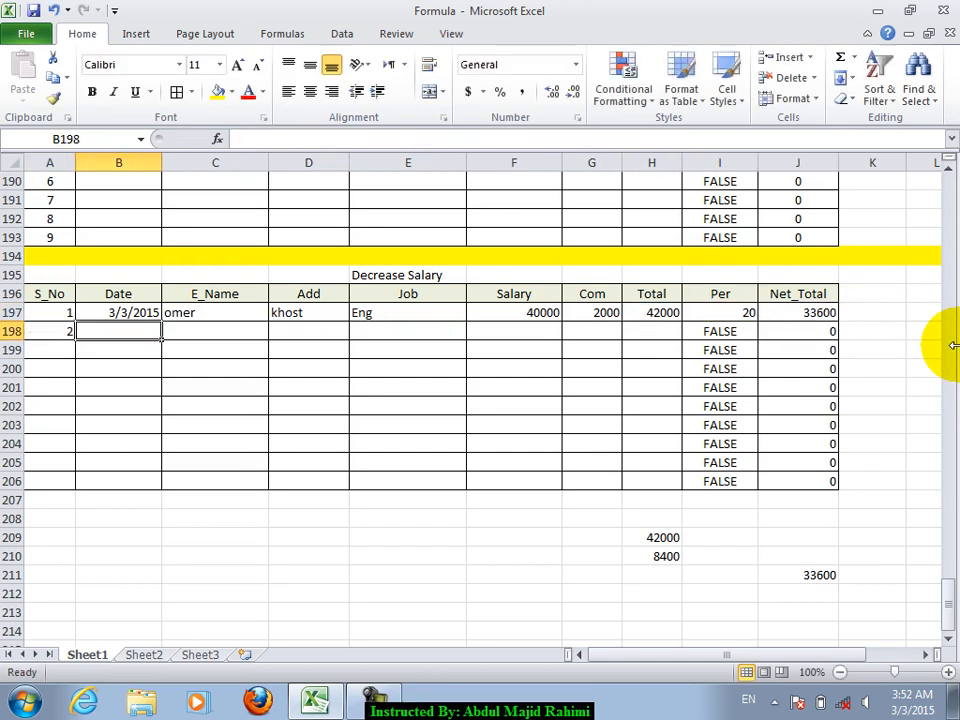
key(ctrl+semicolon)
key(Tab)
Enter the second employee's name in C198 and address in D198
text(ahmad)
key(Return)
key(Up)
key(Right)
text(khost)
key(Return)
key(Up)
key(Right)
Enter the Job teacher, Salary 40000 and Com 2000 for the second employee in row 198
text(teacher)
key(Return)
key(Up)
key(Right)
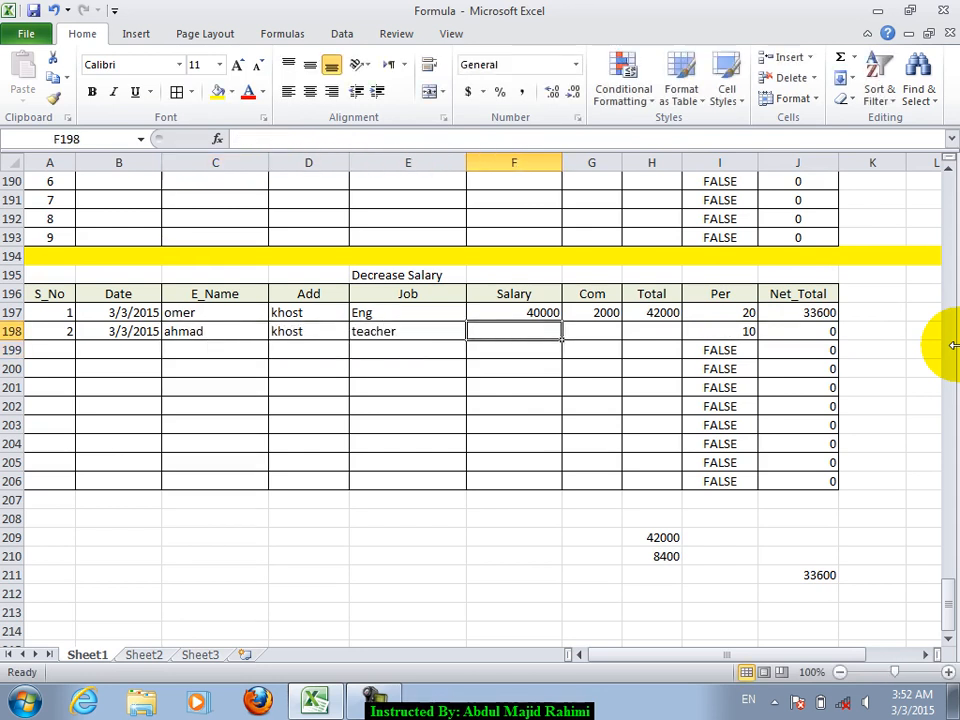
text(5000)
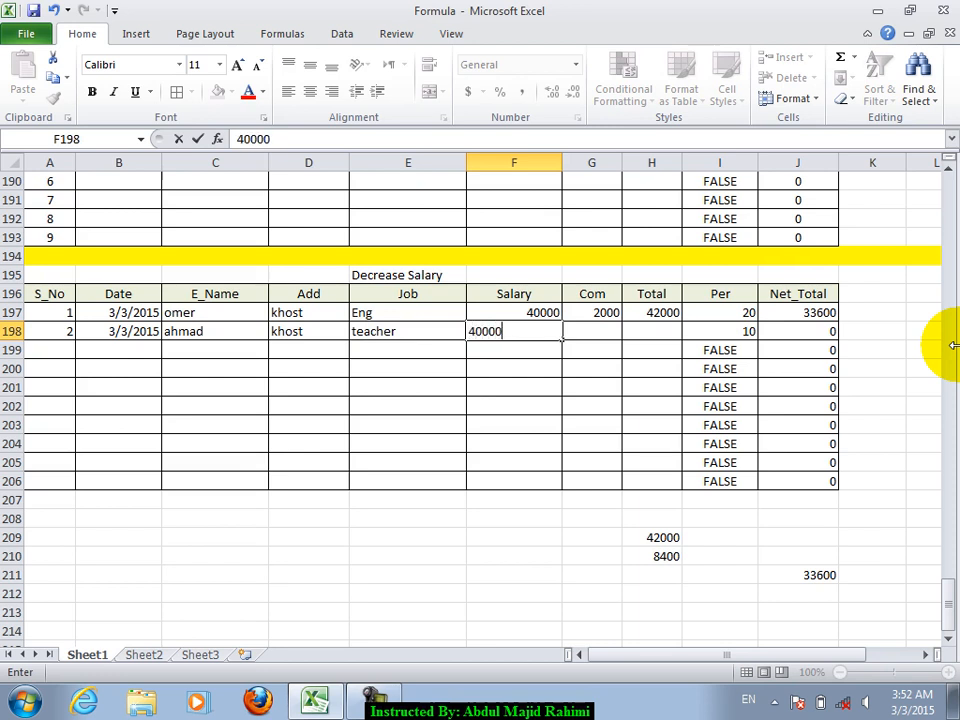
key(Return)
key(Up)
key(Right)
text(200)
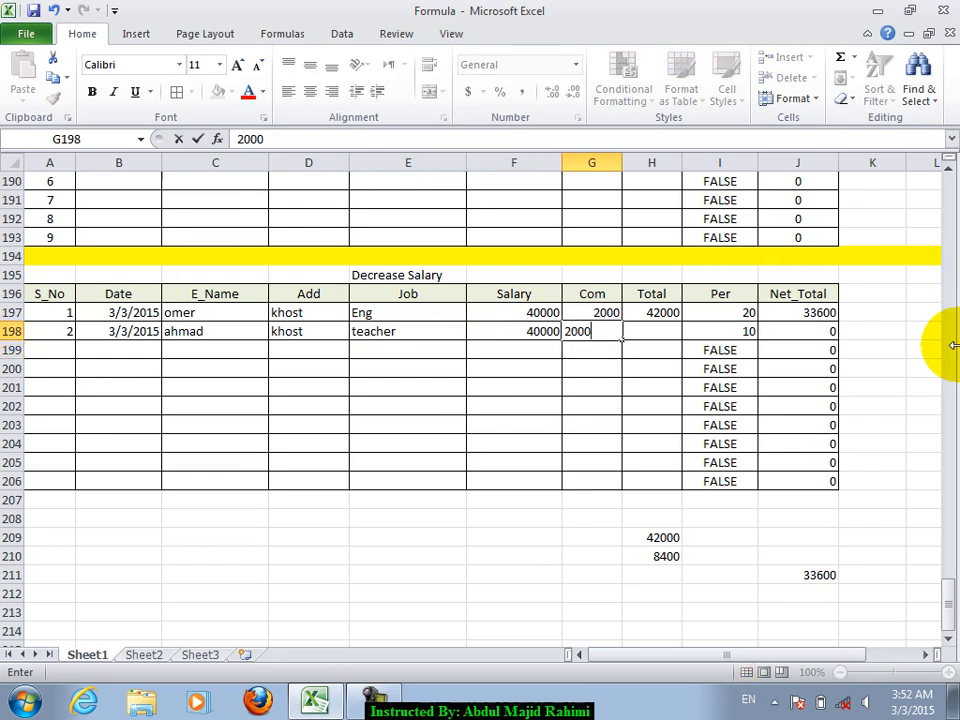
key(Return)
Fill the Total formula from H197 down through H206
key(Up)
key(Right)
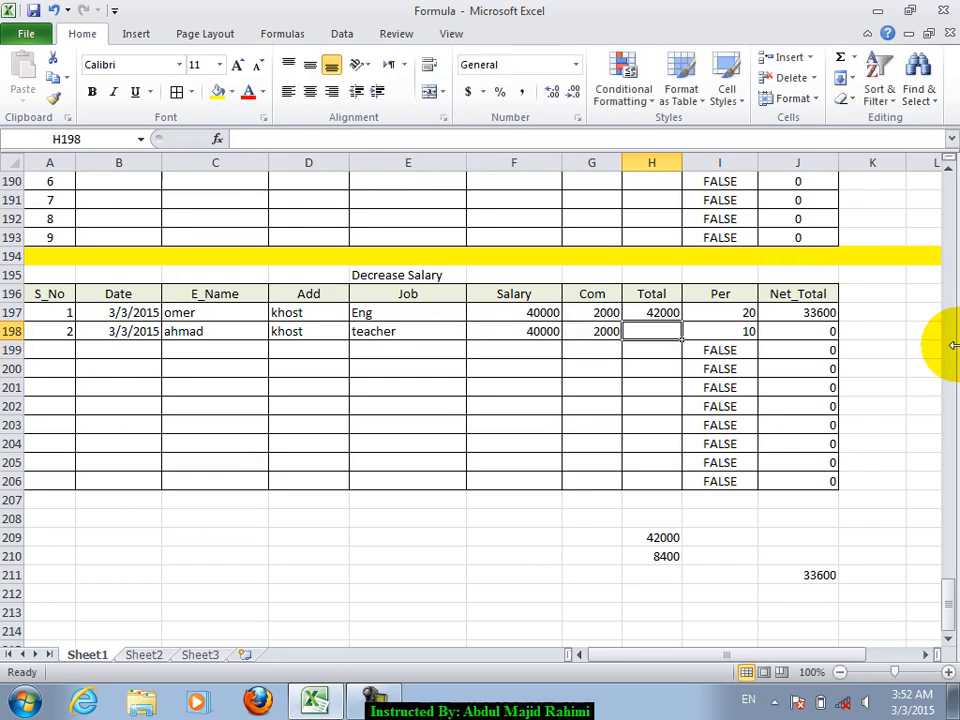
key(Up)
key(shift+Down)
key(shift+Down)
key(shift+Down)
key(shift+Down)
key(shift+Down)
key(shift+Down)
key(shift+Down)
key(shift+Down)
key(shift+Down)
key(ctrl+d)
Check the Net_Total results and formulas in J197 through J202
key(Down)
key(Right)
key(Right)
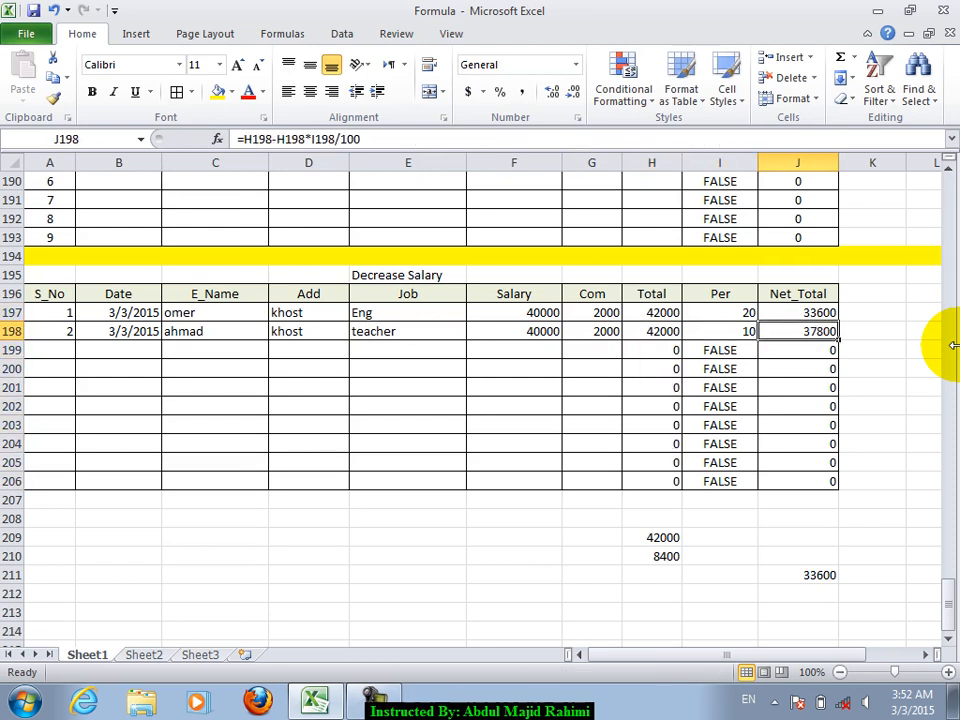
key(Up)
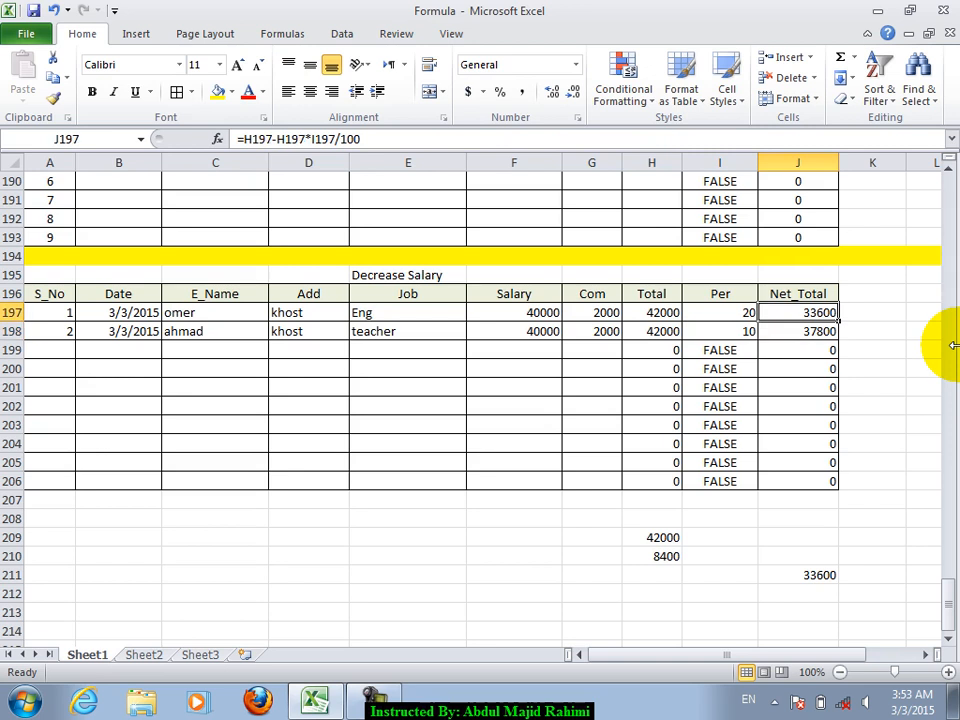
key(Down)
key(Down)
key(Down)
key(Down)
key(Down)
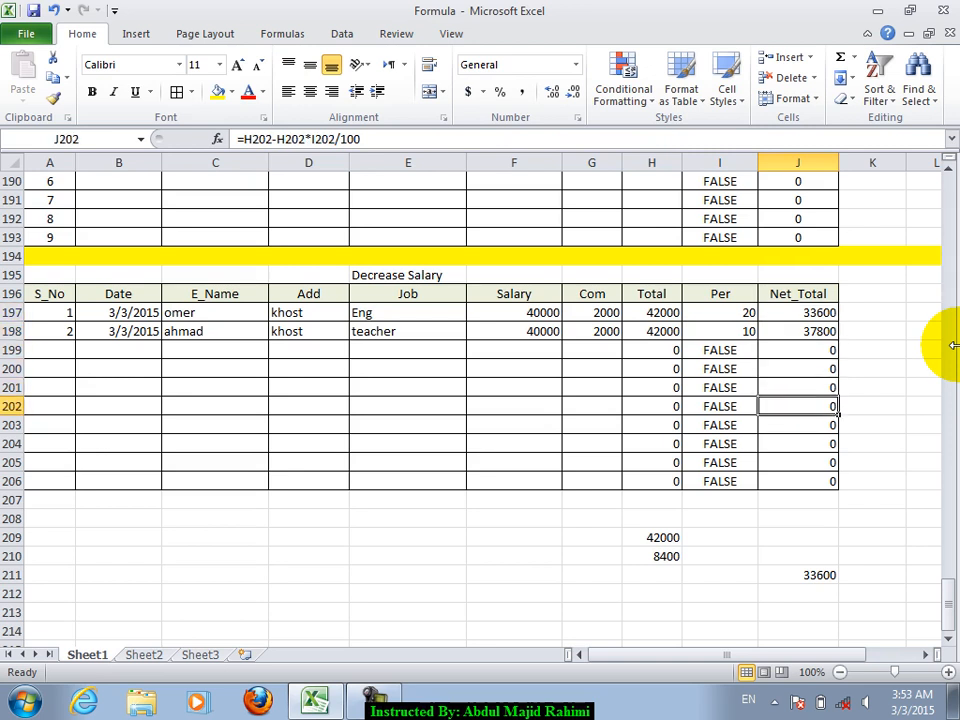
Clear the check calculation from H209:J212 and fill row 207 with yellow below the Decrease Salary table
drag(634, 540, 806, 583)
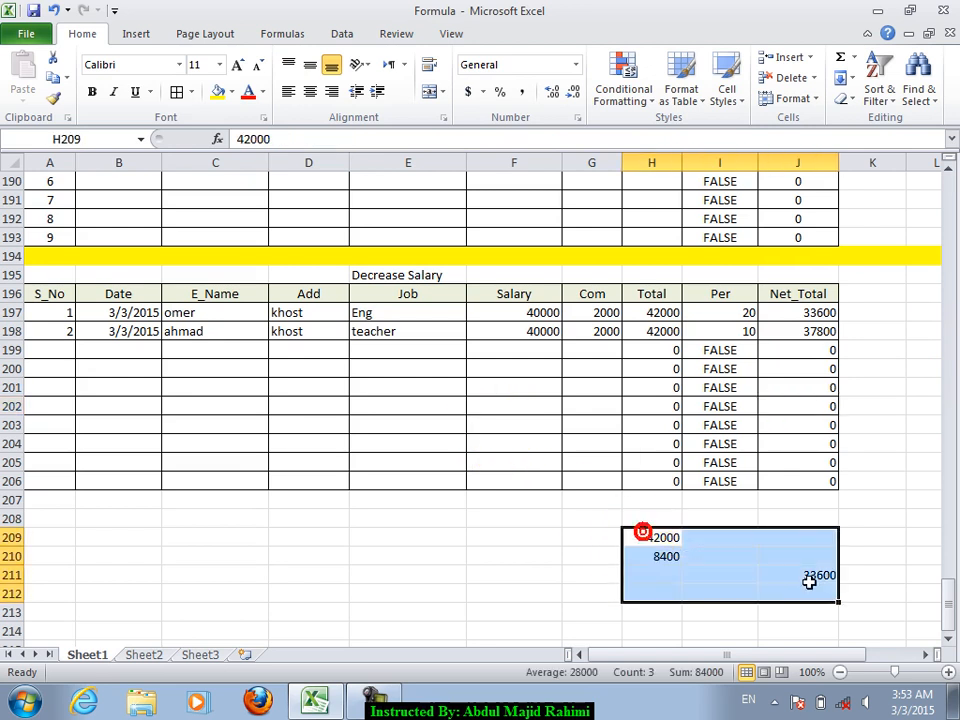
key(Delete)
click(92, 611)
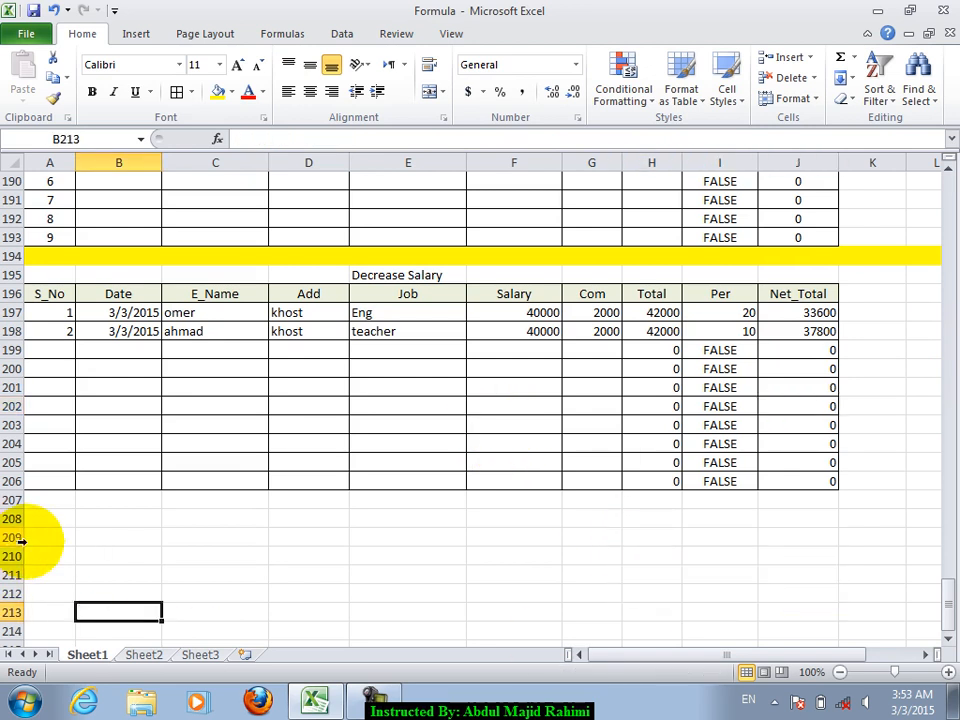
click(12, 499)
click(217, 91)
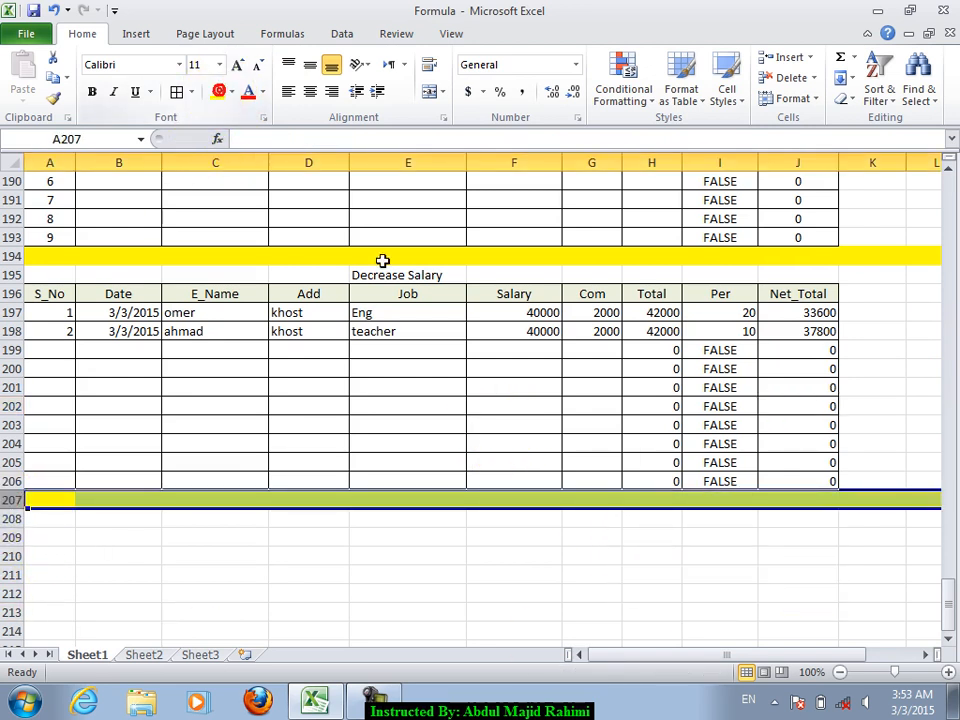
Review the sheet's tables from the currency conversion in row 156 down to the Decrease Salary table
scroll(400, 302, up, 5)
scroll(400, 302, up, 11)
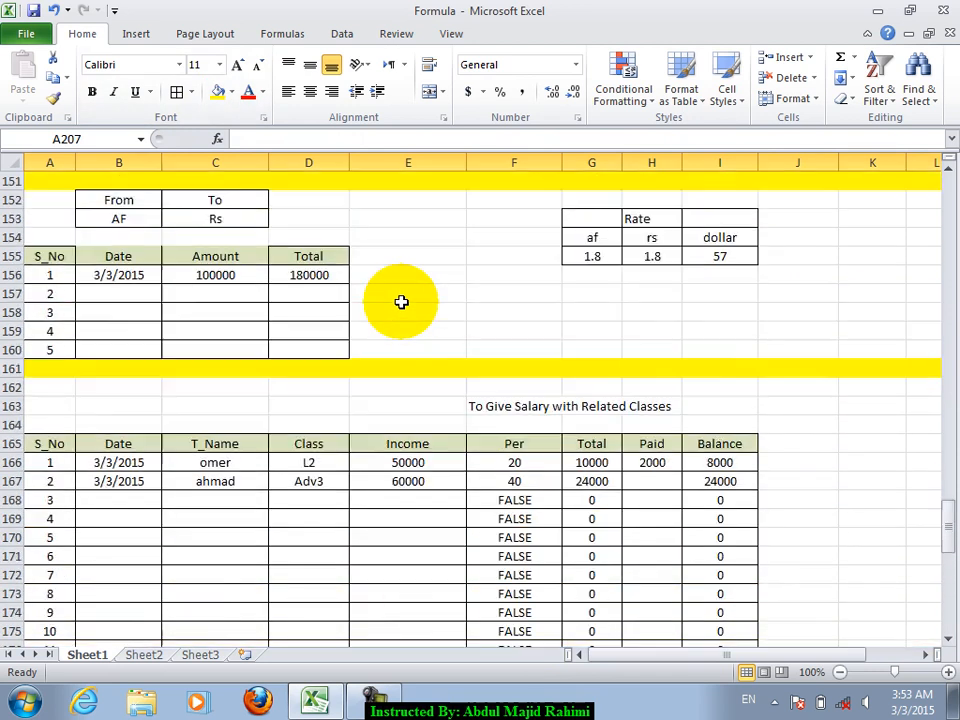
click(318, 440)
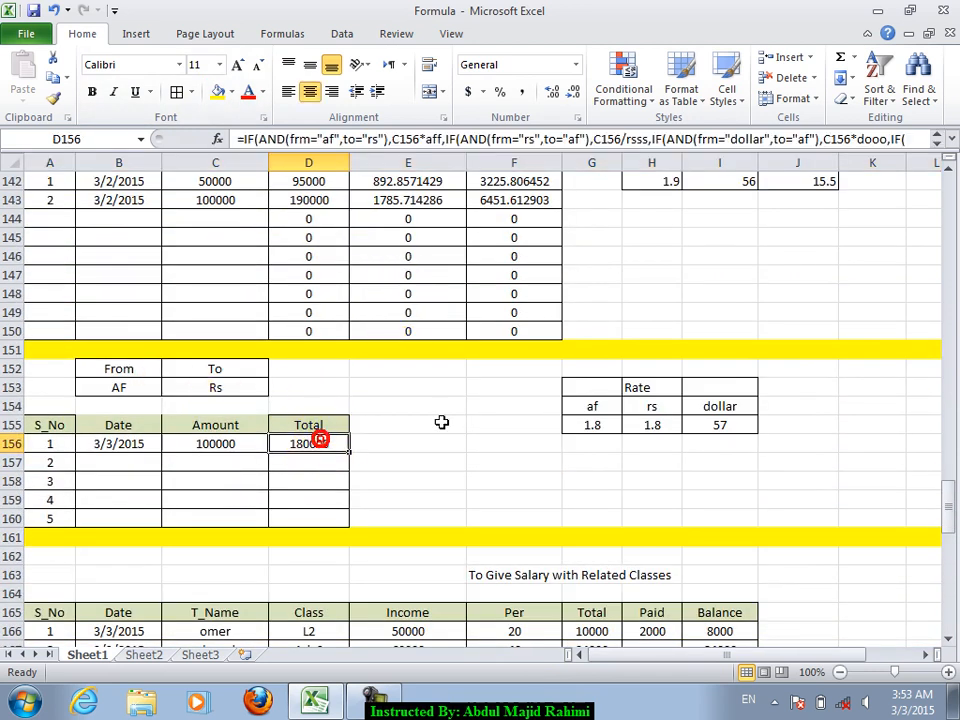
scroll(440, 420, down, 4)
click(342, 426)
scroll(356, 429, down, 6)
click(392, 448)
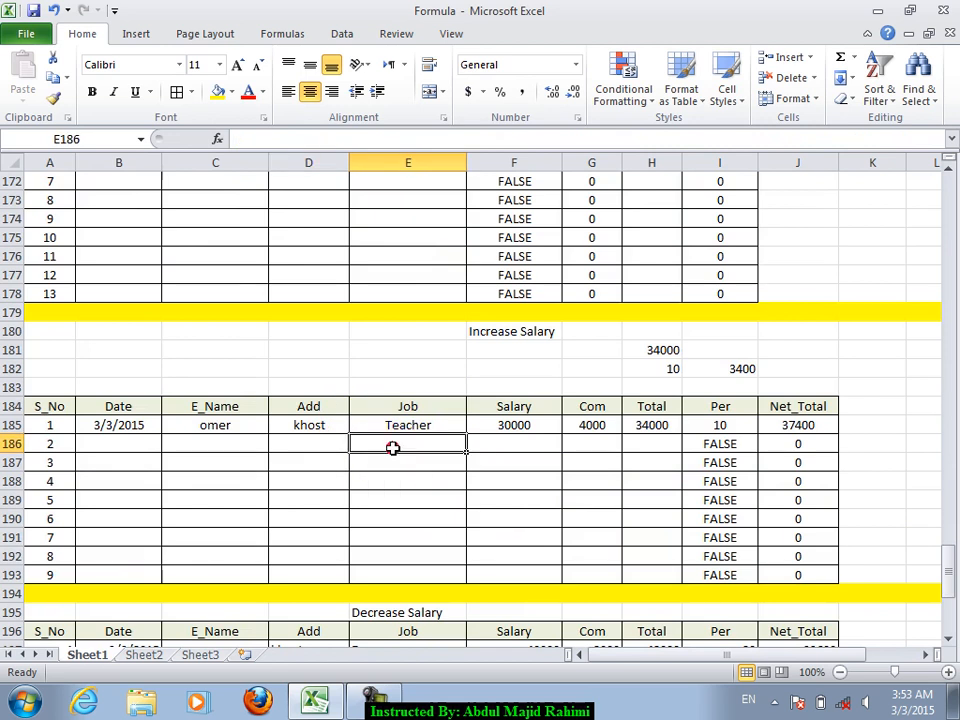
scroll(366, 465, down, 2)
click(372, 540)
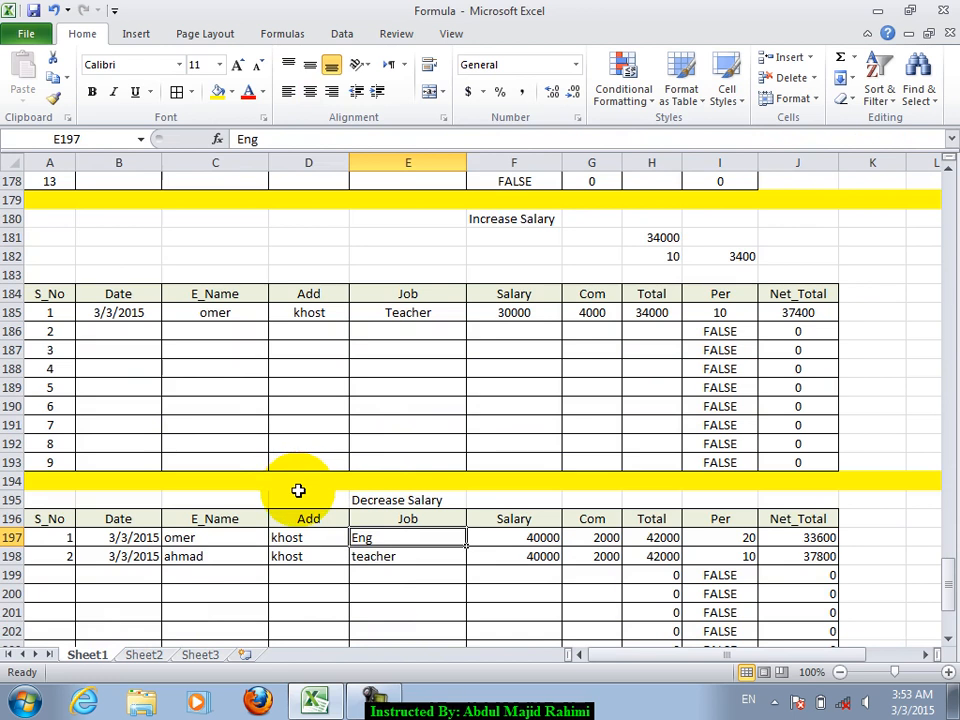
scroll(302, 474, down, 5)
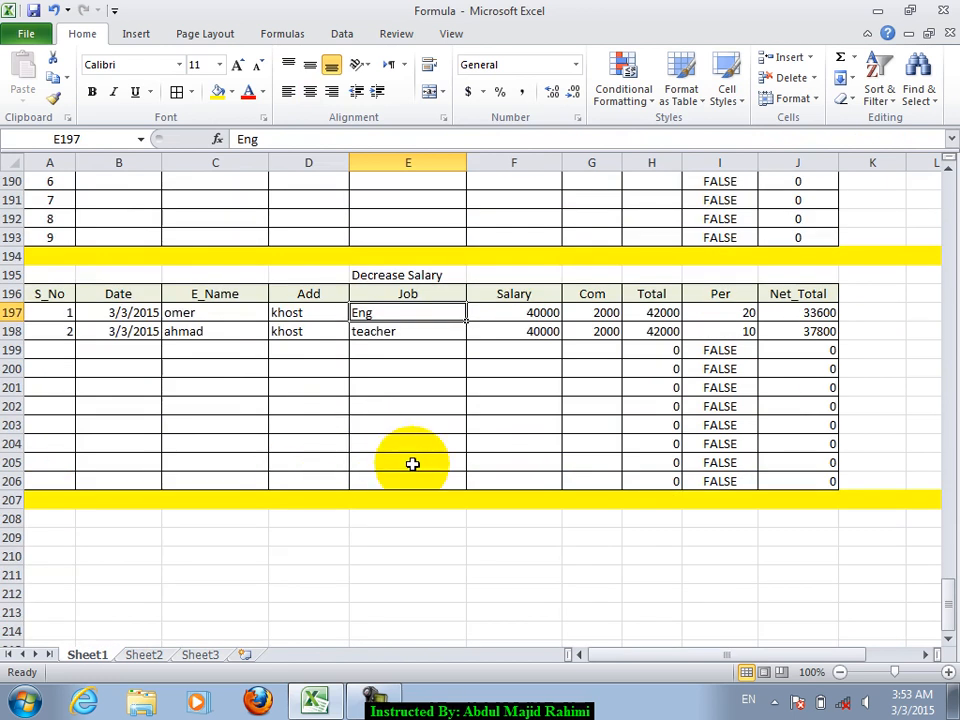
click(395, 479)
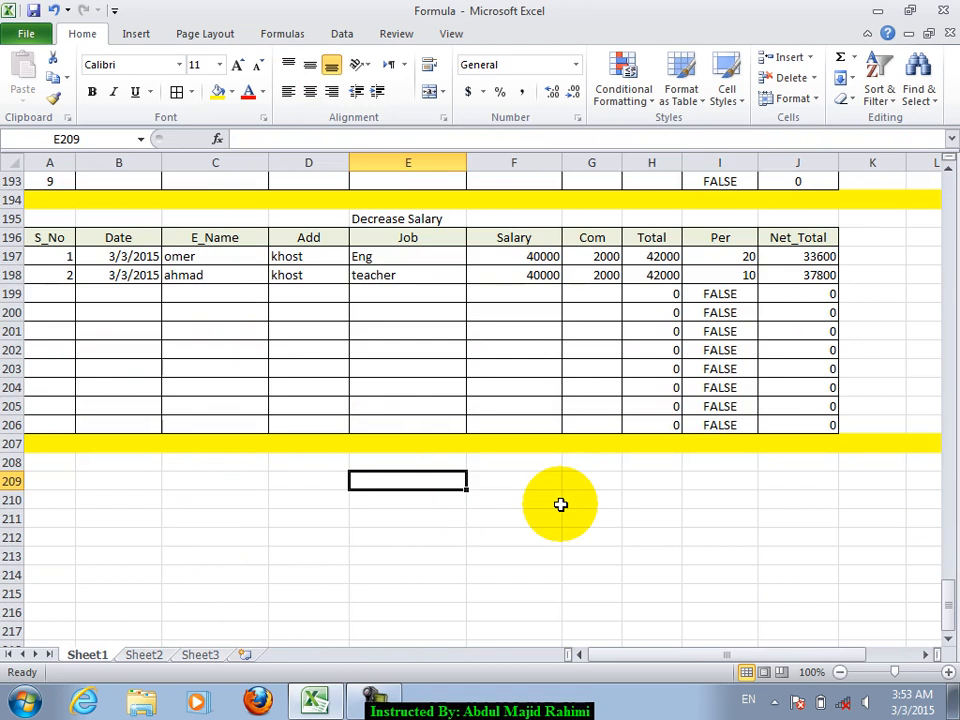
Enter the title Day,Month,Year,Hour,Minute,Second in E208 for a new table
key(Up)
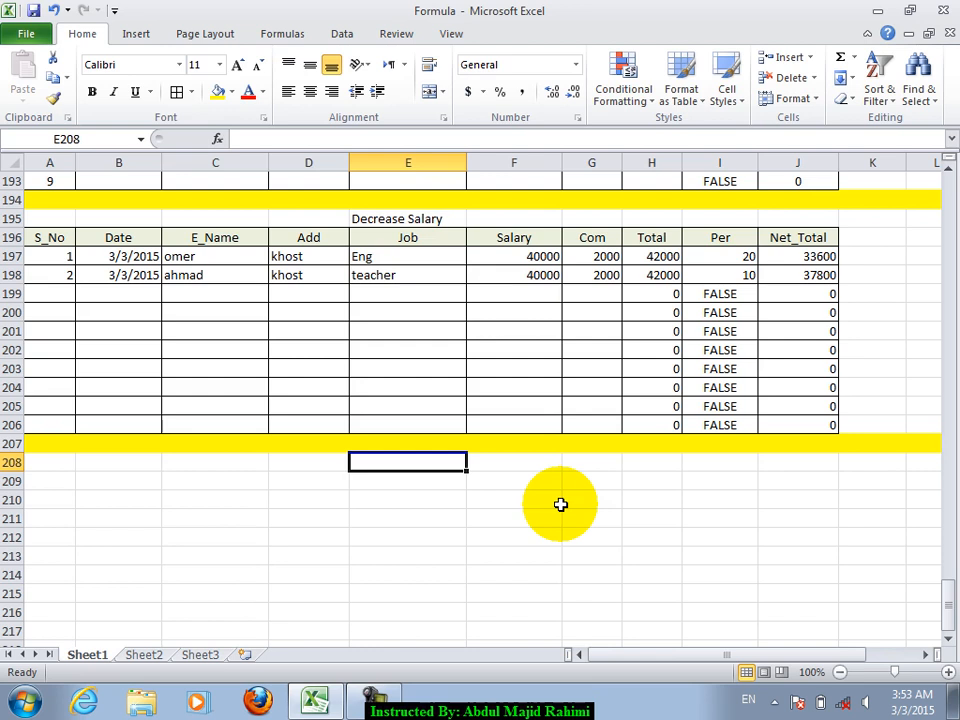
text(hOU)
key(BackSpace)
key(BackSpace)
key(BackSpace)
text(Day)
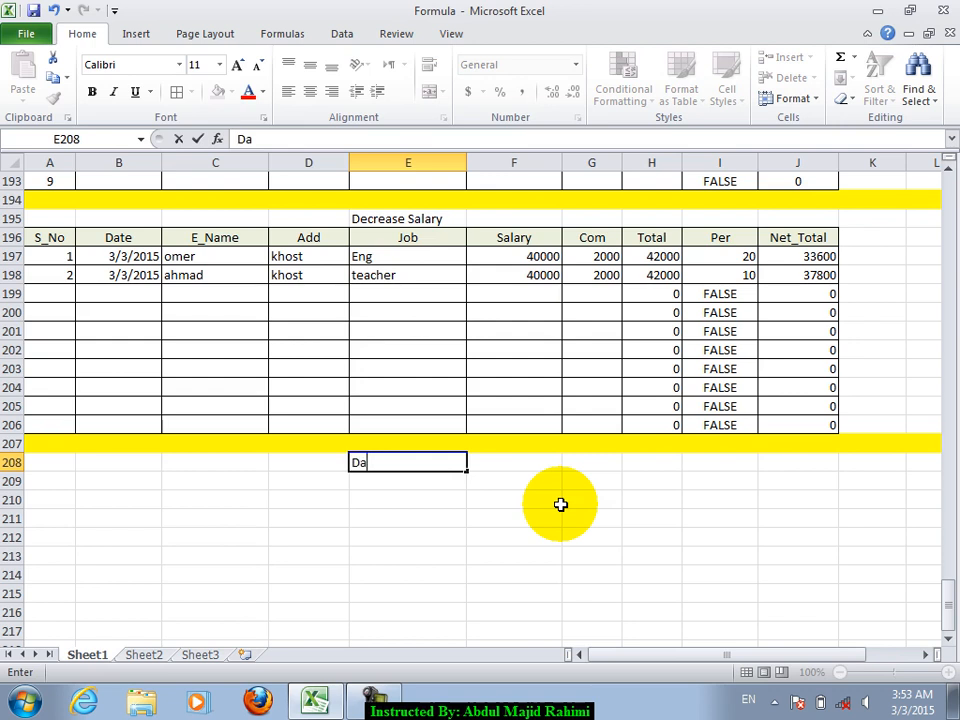
key(Return)
key(Up)
text(Day,Mont)
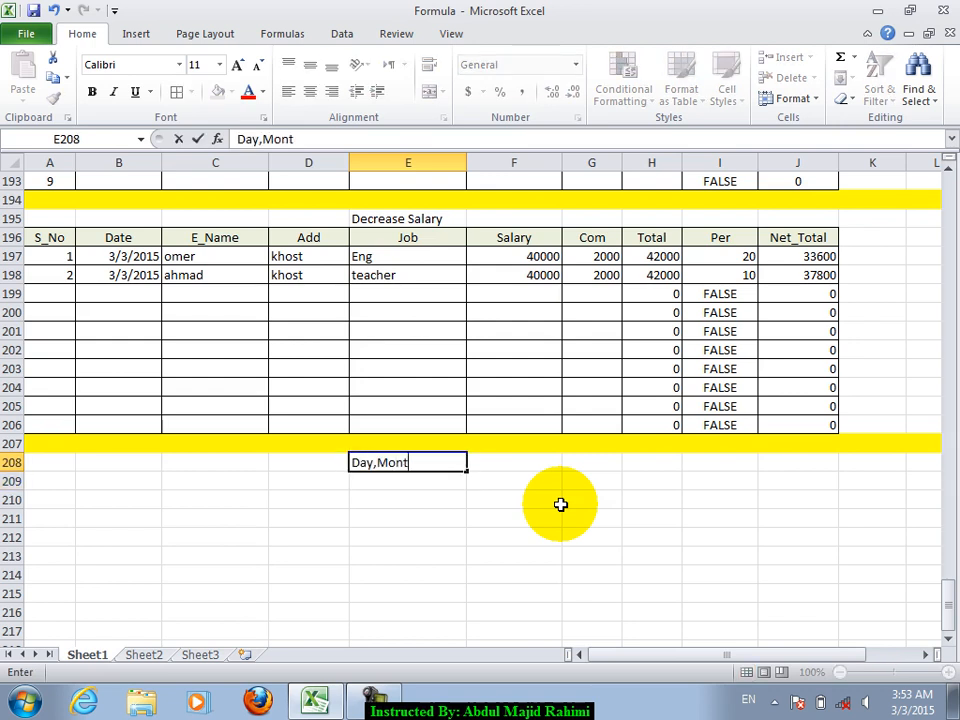
text(h,Year)
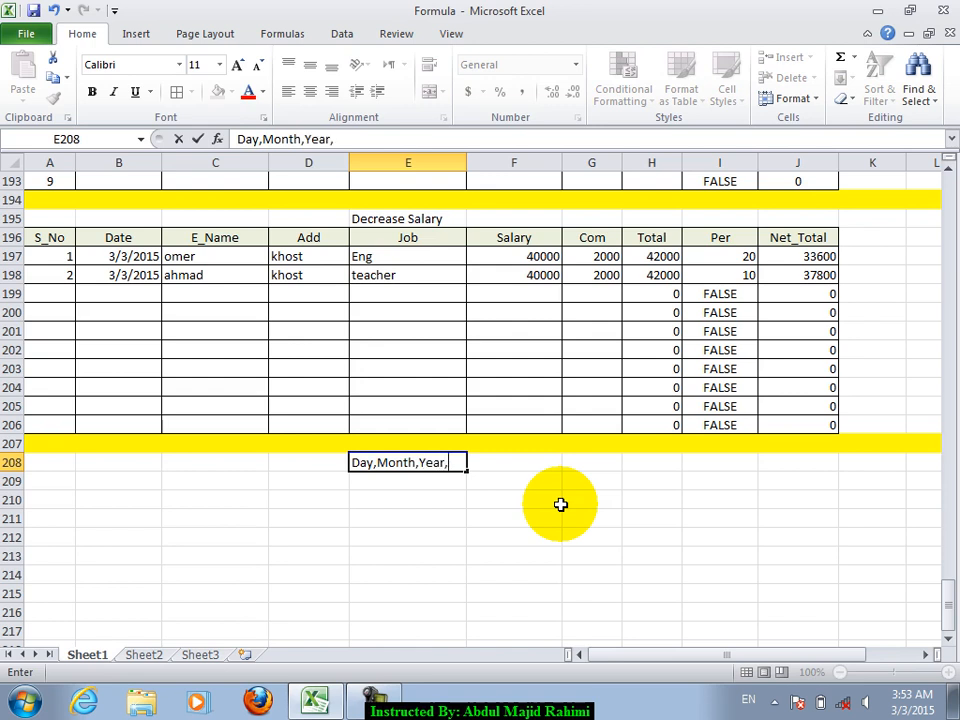
text(,Hour,Mi)
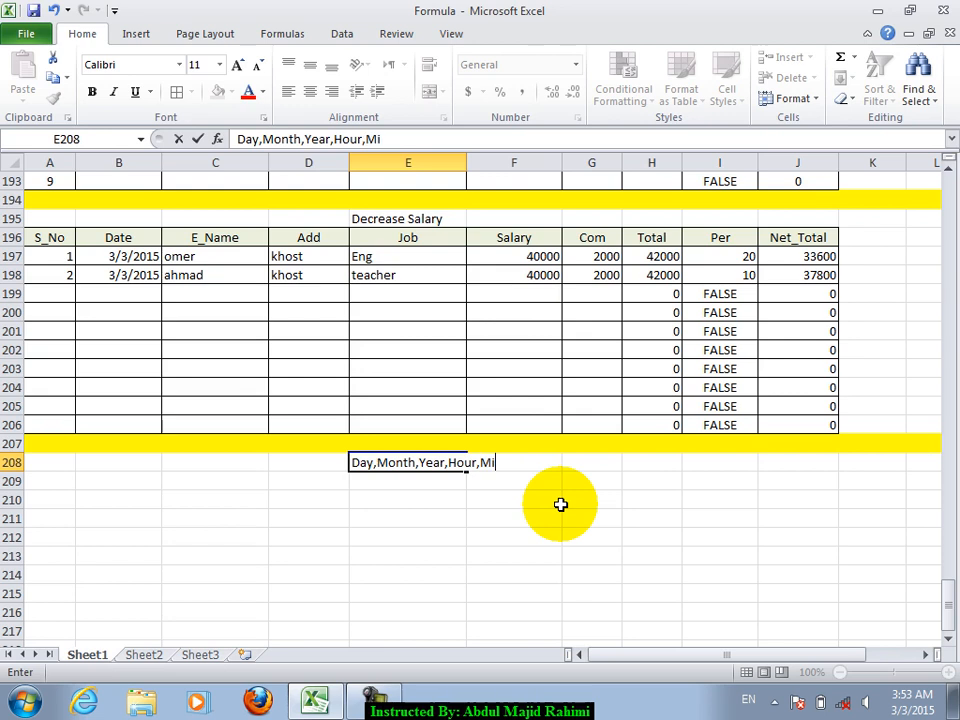
text(nute,Second)
key(Up)
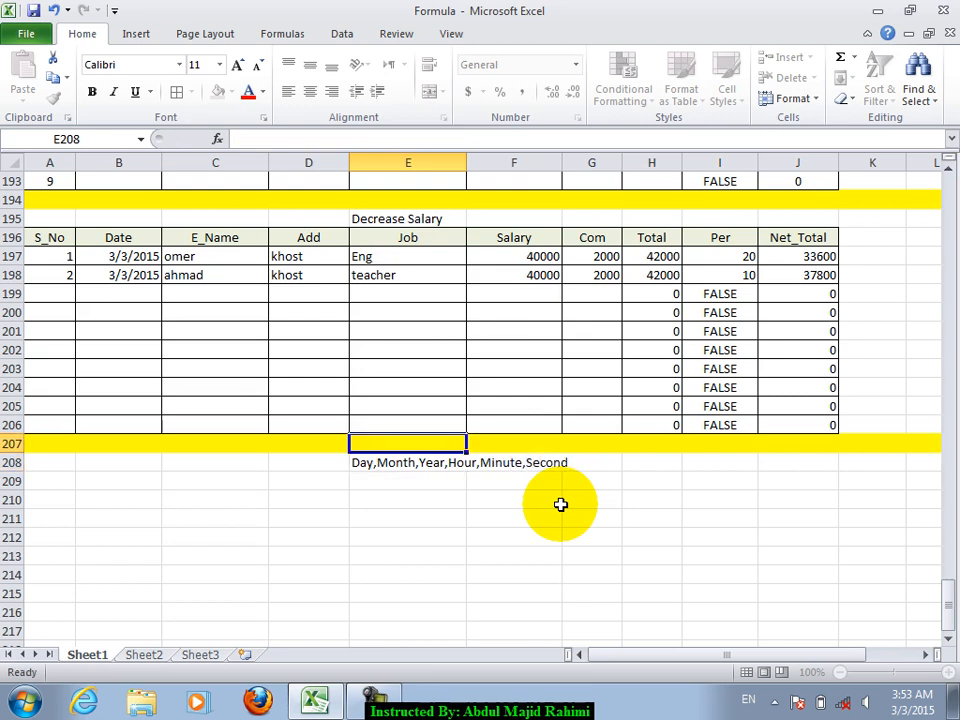
Enter the column headers S_No in A211 and E_Name in B211
key(Down)
key(Down)
key(Down)
key(Down)
key(Left)
key(Left)
key(Left)
key(Left)
text(s)
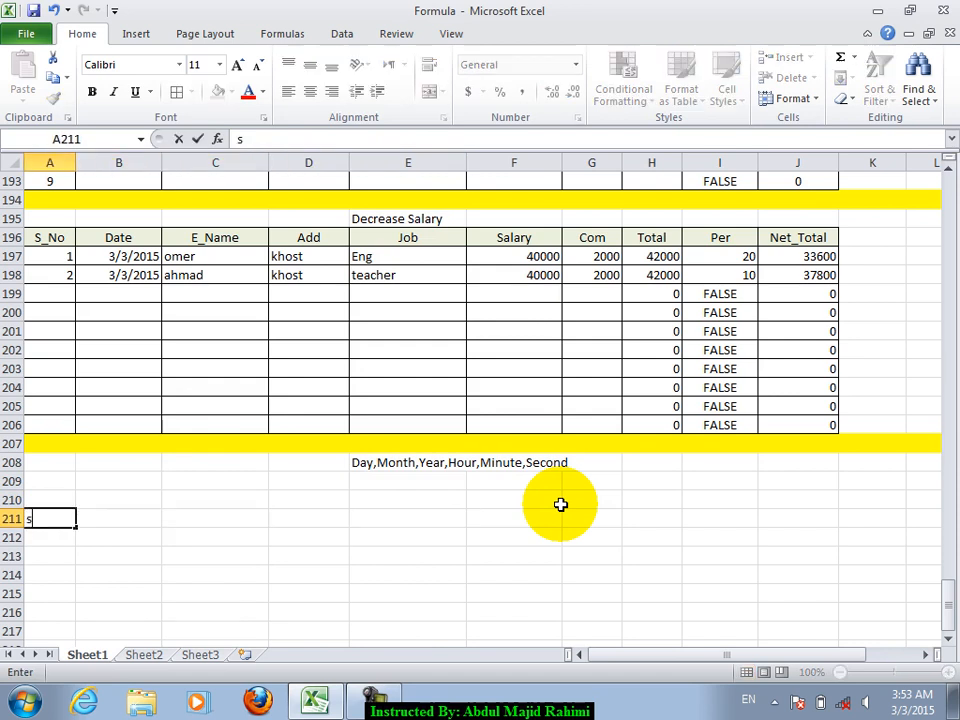
key(BackSpace)
text(S_No)
key(Return)
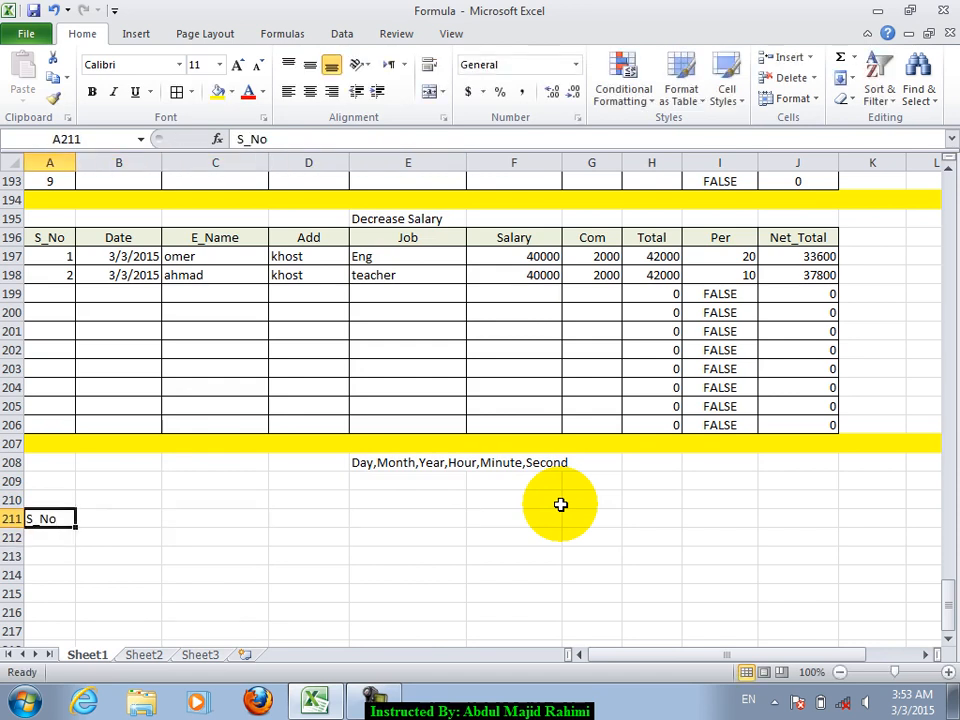
key(Up)
key(Right)
text(E_Name)
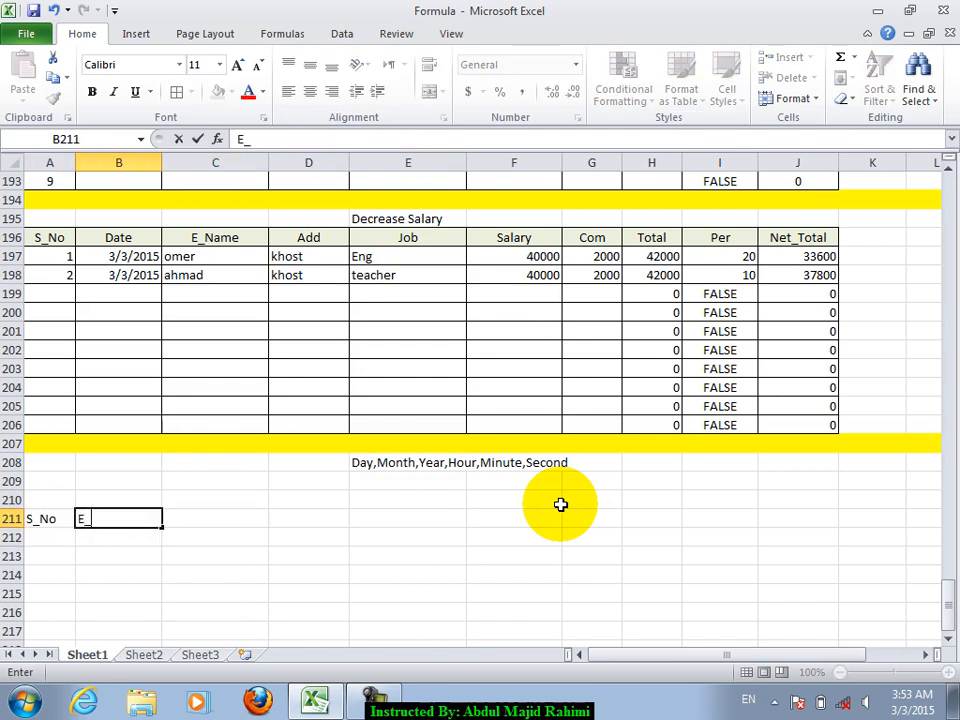
key(Return)
Enter the column headers Date in C211 and Salary in D211
key(Up)
key(Right)
text(Date)
key(Return)
key(Up)
key(Right)
text(Salary)
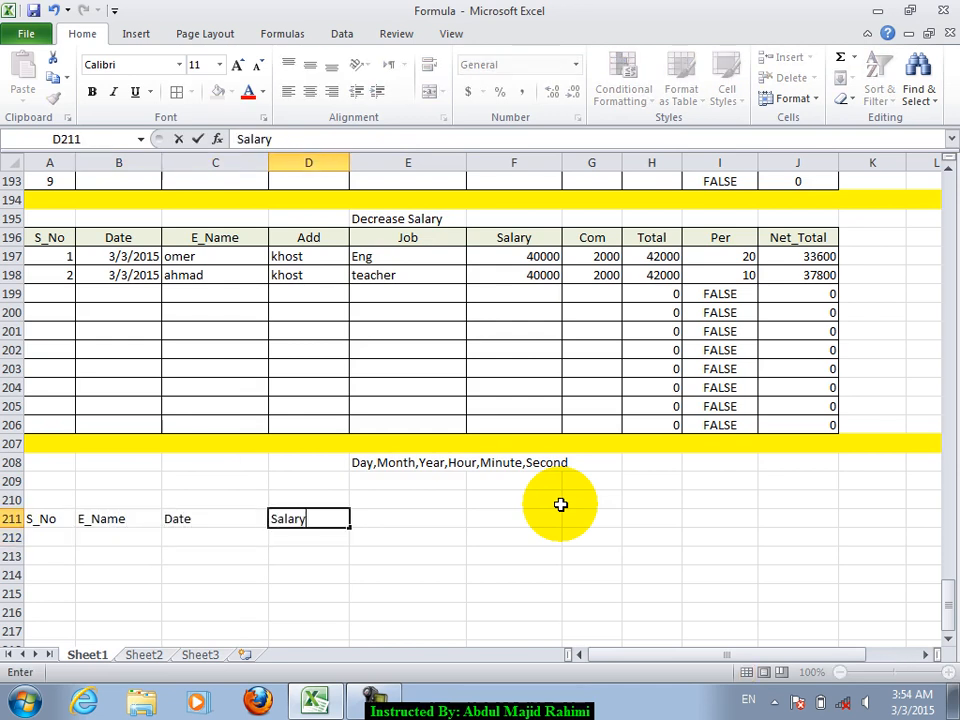
key(Return)
Enter the column headers Day in E211 and Month in F211
key(Up)
key(Right)
text(Day()
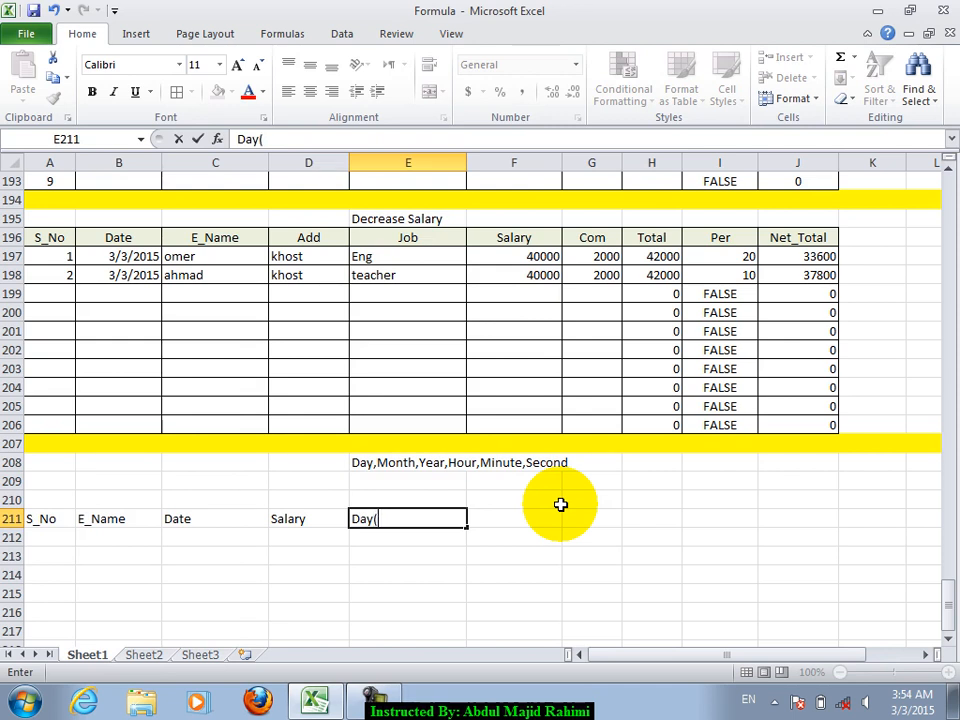
key(BackSpace)
key(Return)
key(Up)
key(Right)
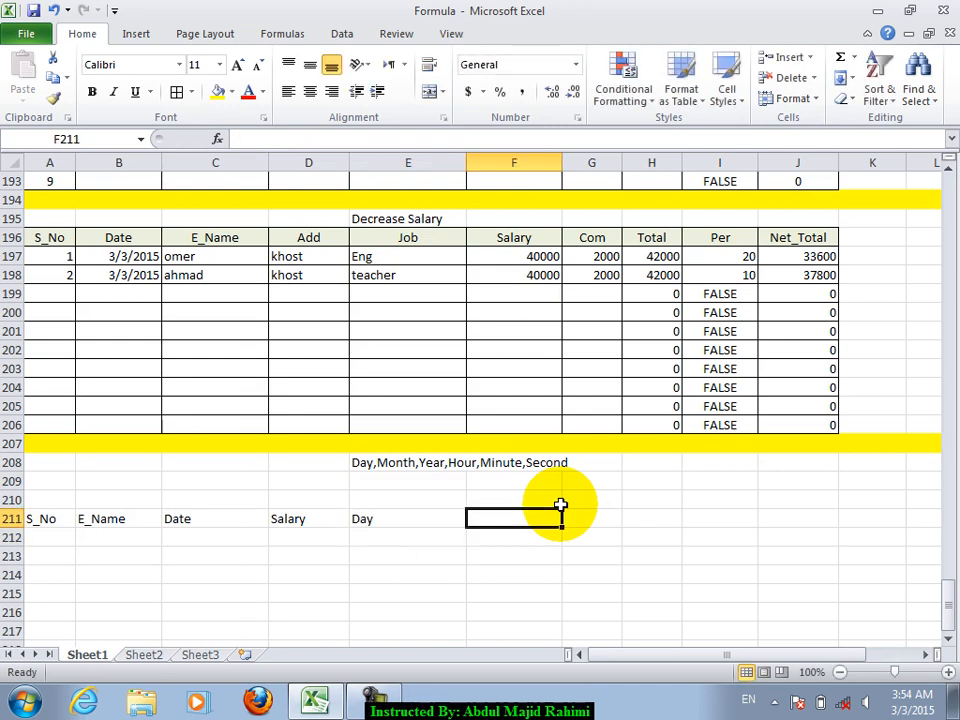
text(Month)
key(Return)
Enter the column headers Hour, Minute and Secont in G211 through I211
key(Up)
key(Right)
text(HOU)
key(BackSpace)
key(BackSpace)
text(our)
key(Return)
key(Up)
key(Right)
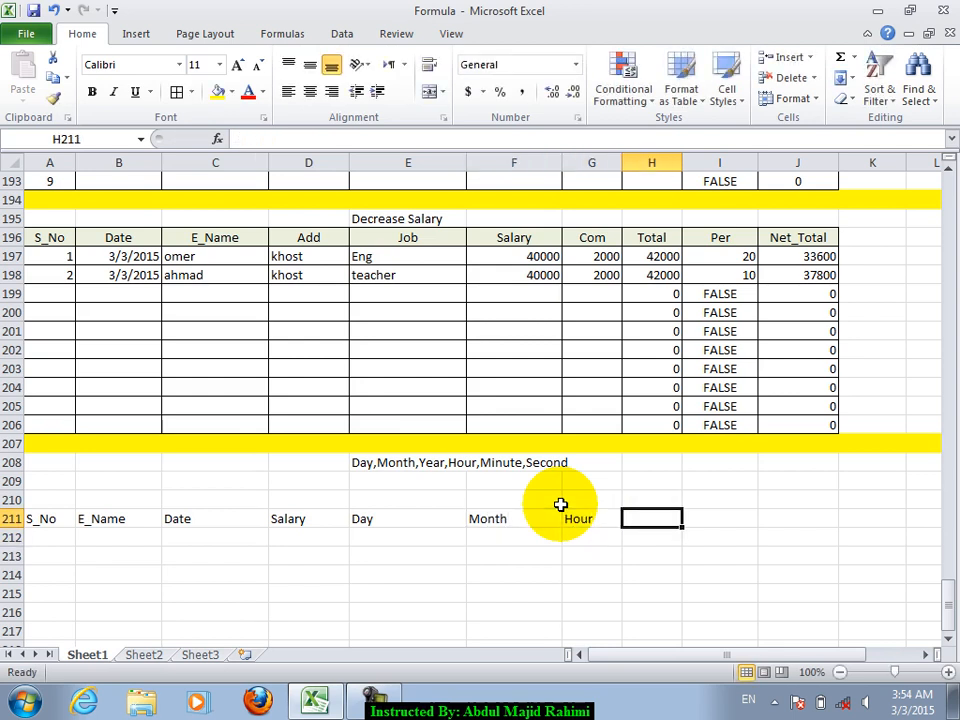
text(Minute)
key(Return)
key(Up)
key(Right)
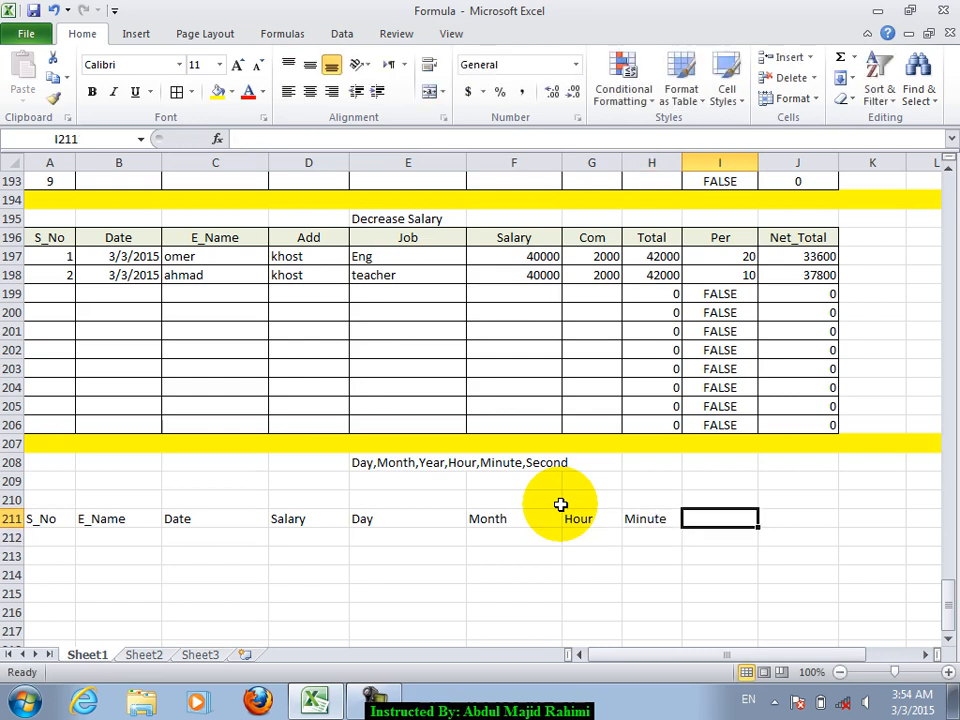
text(Secont)
key(Return)
Apply all borders to A211:I216 and center the contents of the range
key(Up)
key(shift+Left)
key(shift+Left)
key(ctrl+shift+Left)
key(shift+Down)
key(shift+Down)
key(shift+Down)
key(shift+Down)
key(shift+Down)
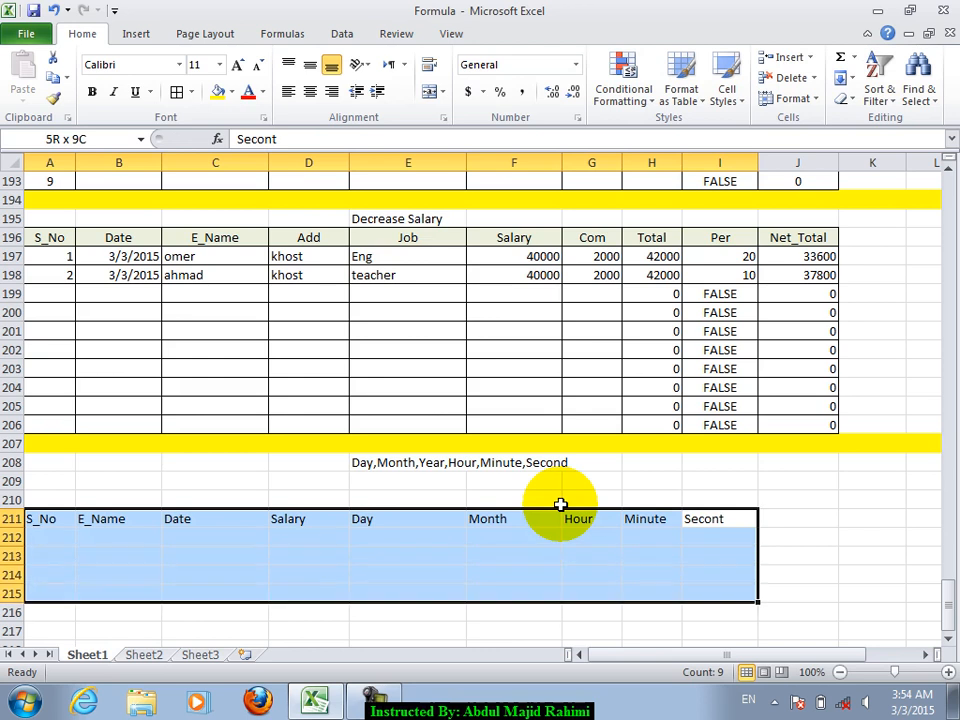
click(176, 91)
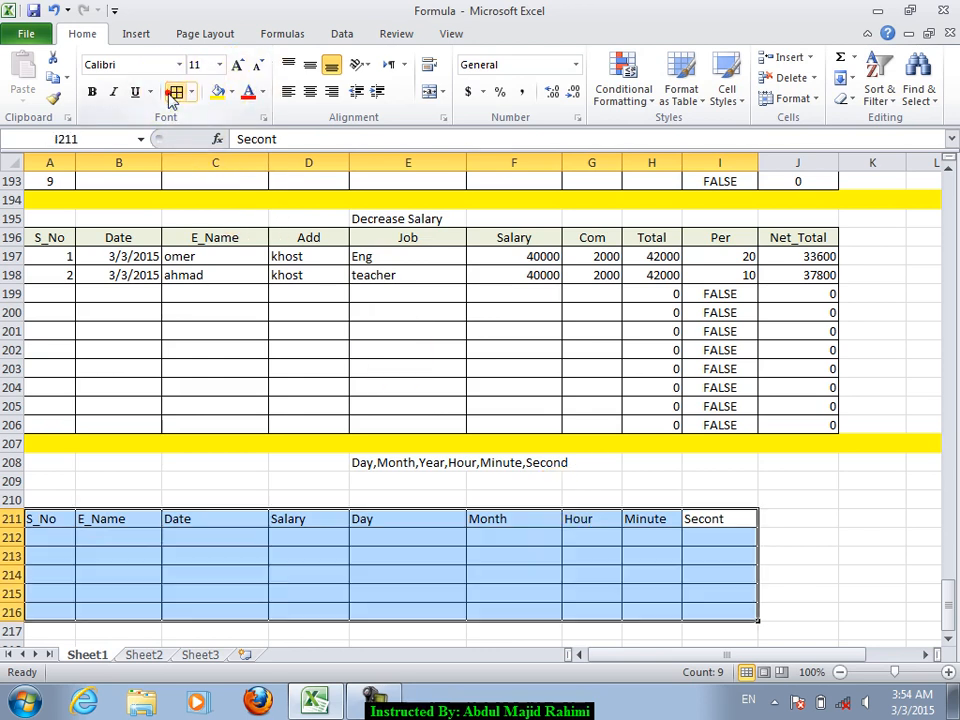
click(310, 91)
Correct the misspelled header in I211 to Second
drag(739, 519, 820, 538)
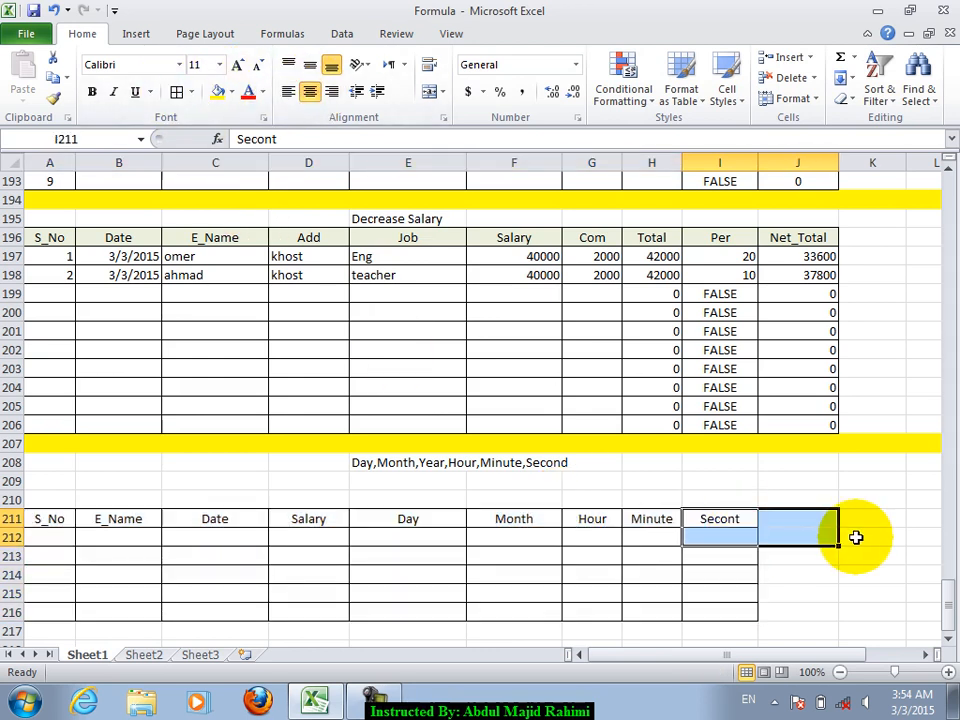
double_click(741, 518)
key(BackSpace)
text(d)
key(Return)
Move the Hour, Minute and Second headers one column over, from G211:I211 to H211:J211
key(Up)
key(shift+Left)
key(shift+Left)
key(shift+Left)
key(shift+Right)
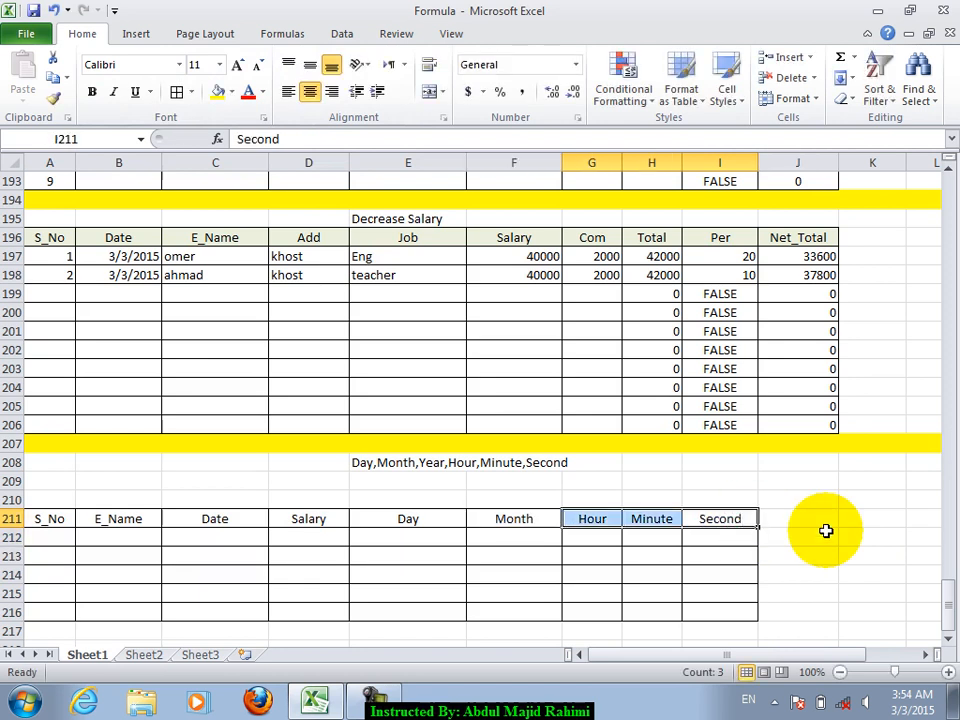
key(ctrl+c)
key(Right)
key(Left)
key(Left)
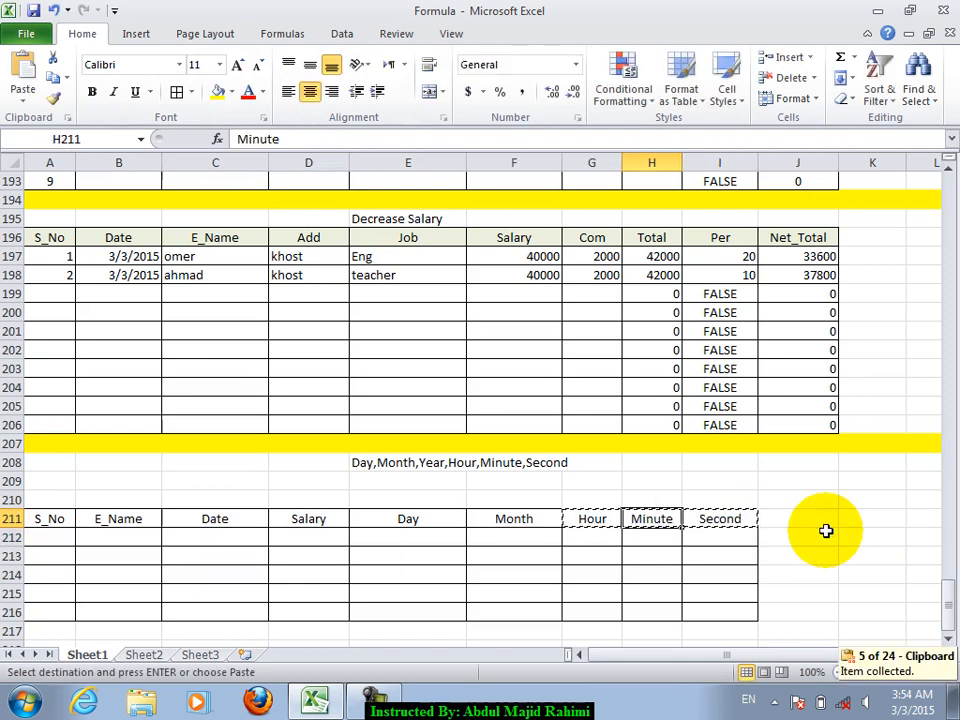
key(ctrl+v)
Enter the missing header Year in the emptied cell G211
key(Left)
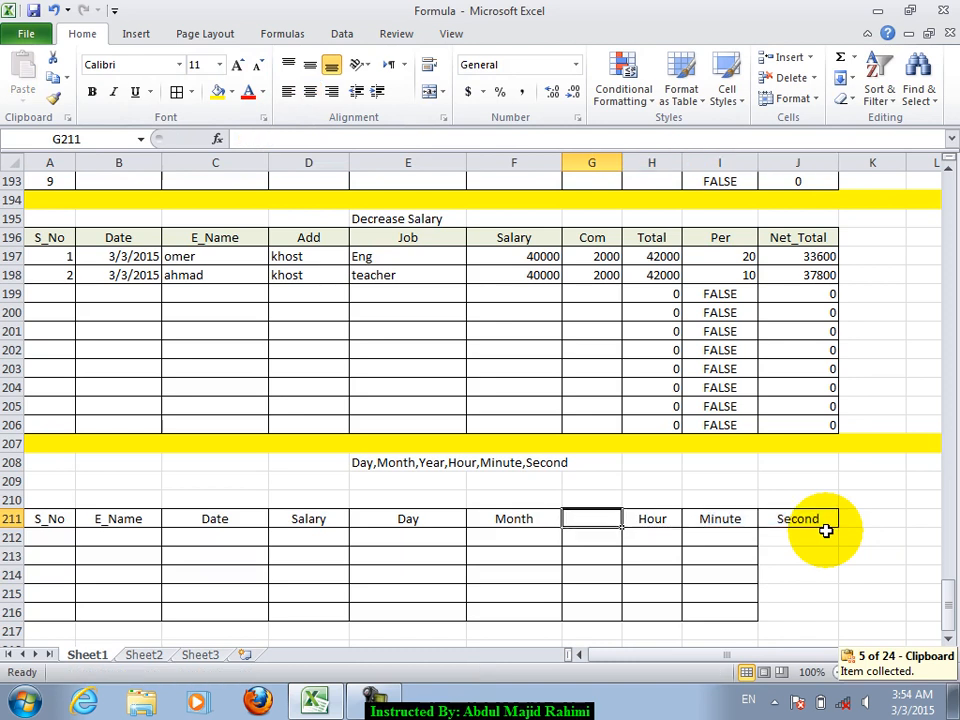
text(Year)
key(Return)
key(Up)
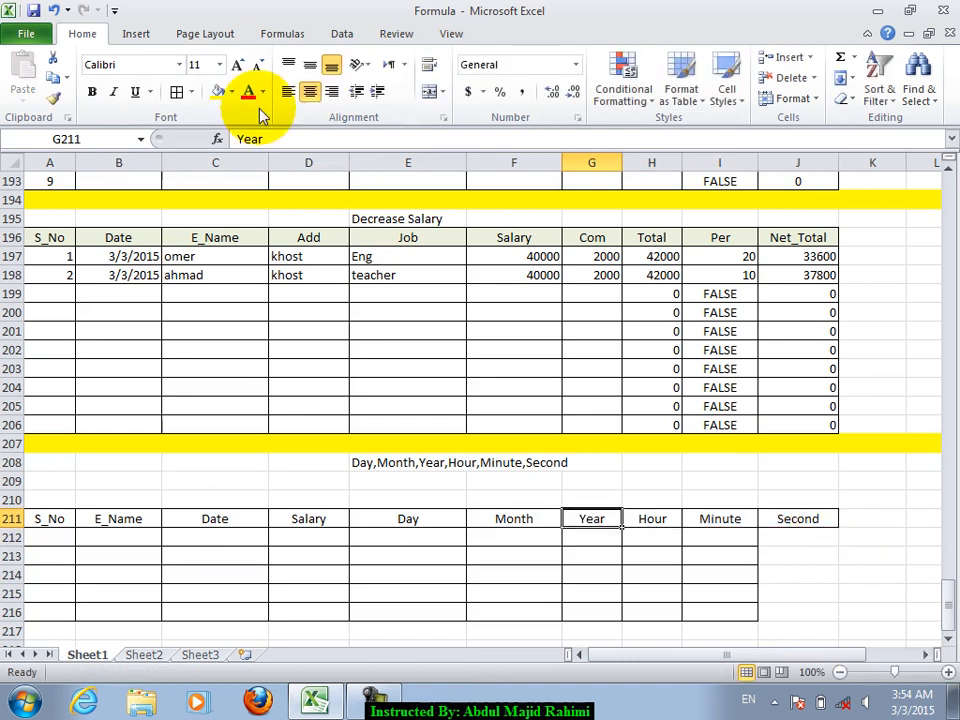
click(388, 533)
click(300, 533)
click(446, 537)
text(=)
key(Left)
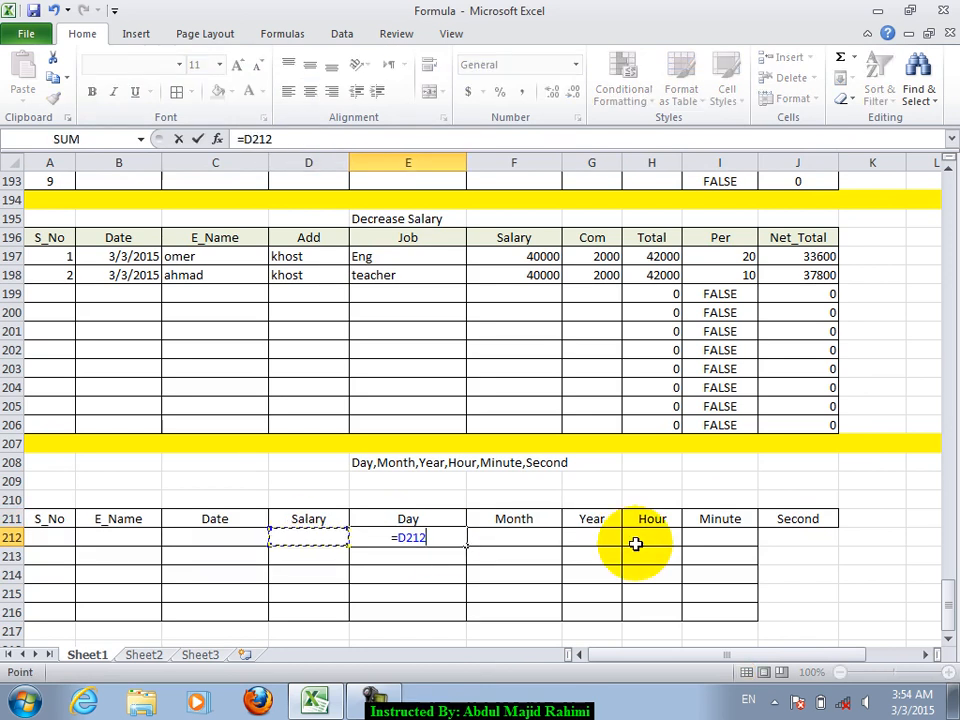
text(*)
key(BackSpace)
text(/30)
key(ctrl+Return)
key(Delete)
Enter the Day formula =ROUND(D212/30,2) in E212
text(=)
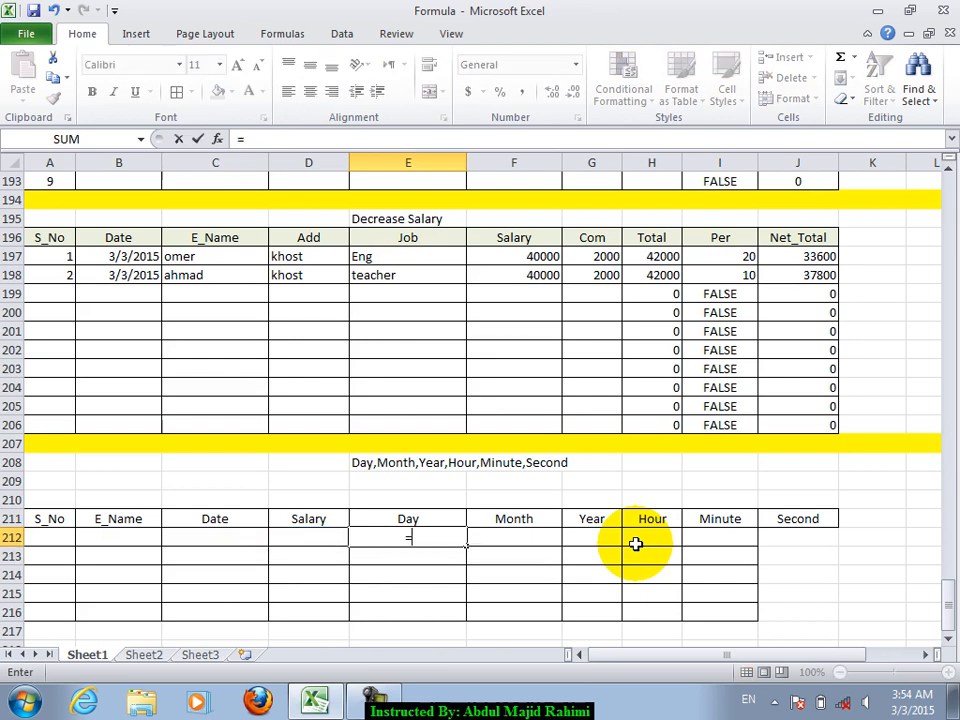
text(round()
key(Left)
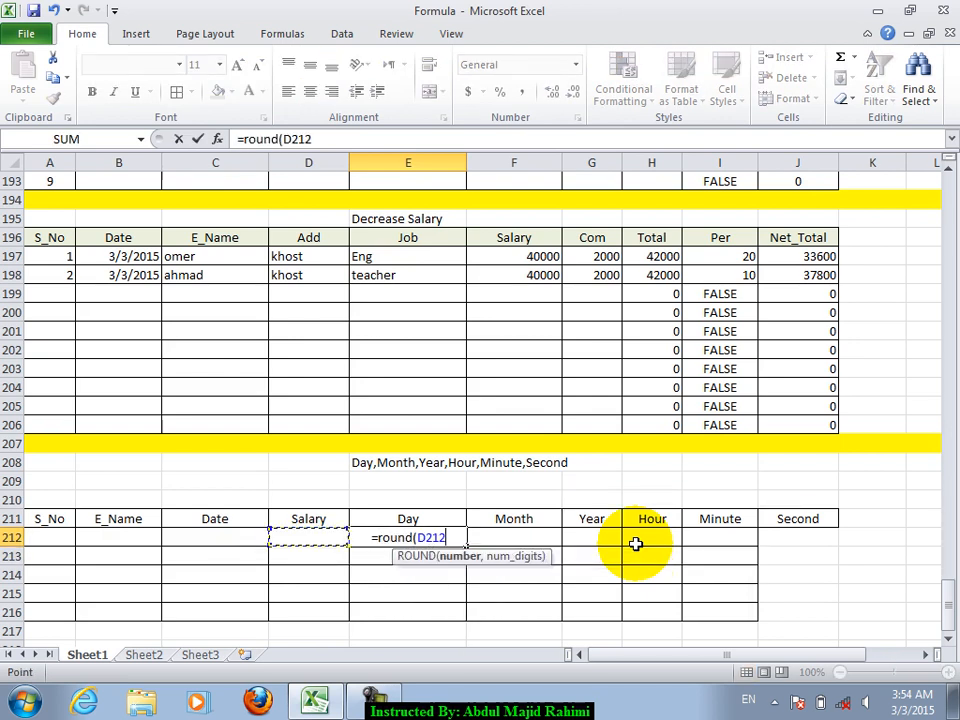
text(/)
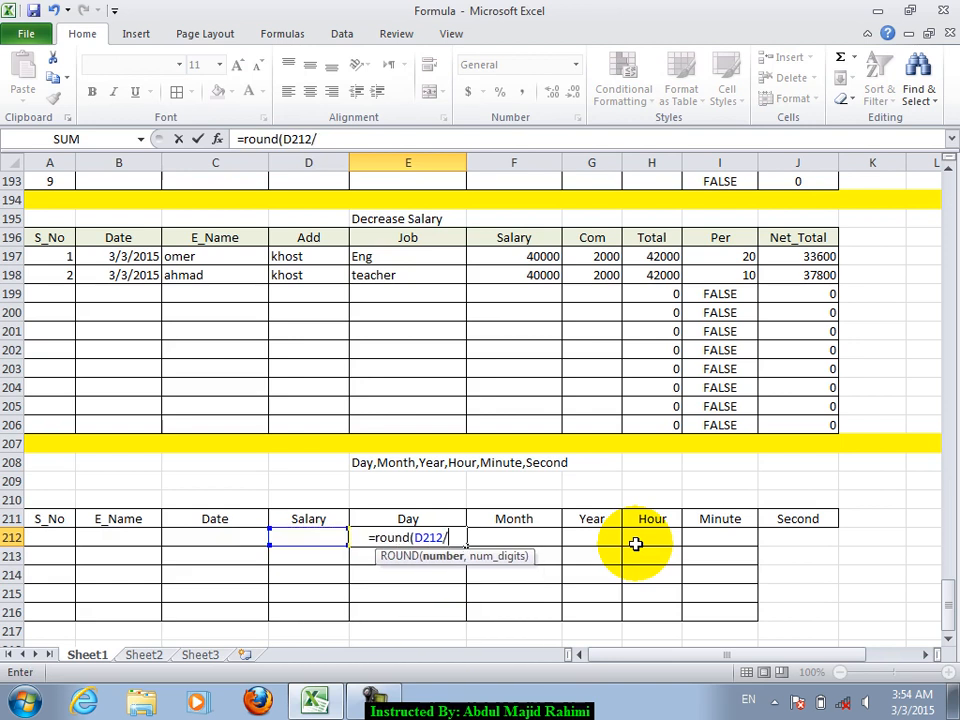
text(30,2))
key(Return)
Fill the Day formula from E212 down through E216
key(shift+Down)
key(shift+Down)
key(shift+Down)
key(shift+Down)
key(ctrl+d)
key(Right)
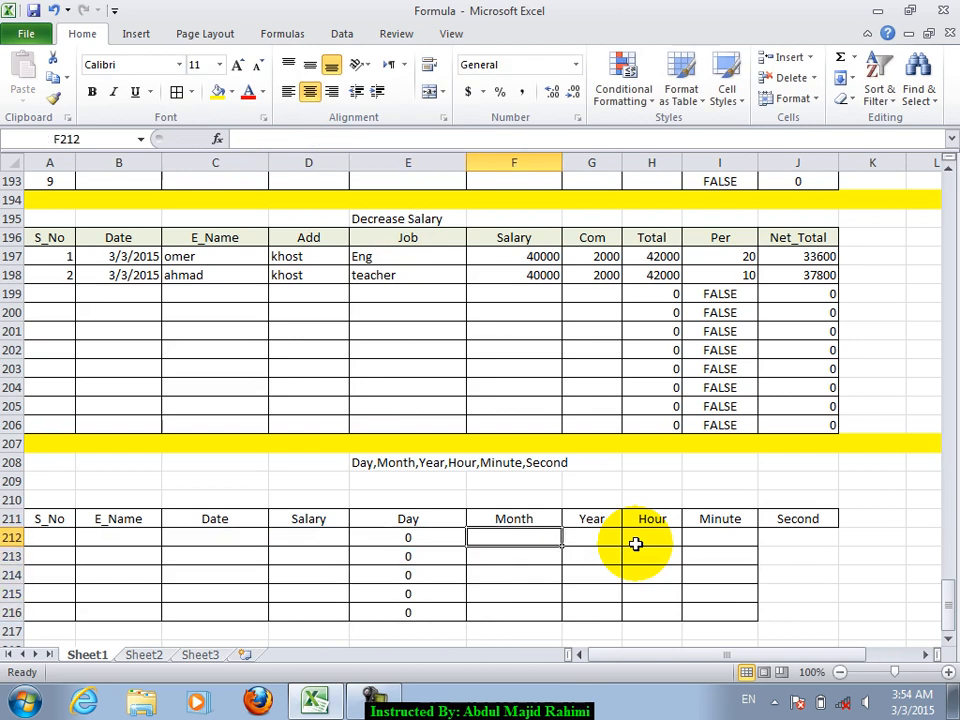
text(=)
key(Left)
key(Left)
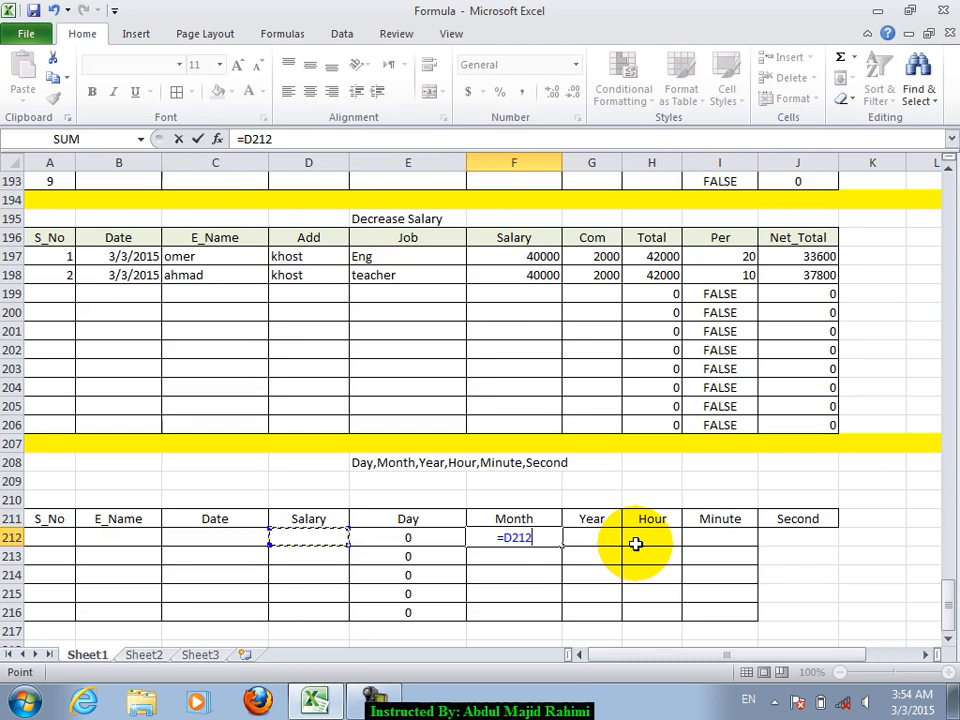
key(BackSpace)
key(BackSpace)
key(BackSpace)
key(BackSpace)
key(BackSpace)
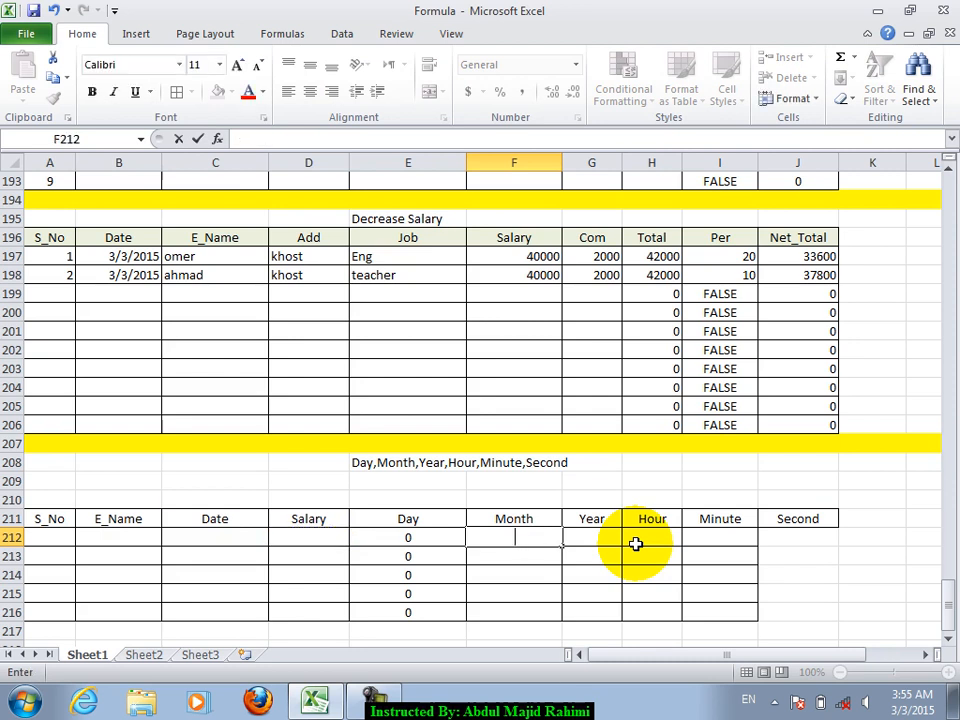
Enter the Month formula =D212 in F212 and fill it down through F216
text(=)
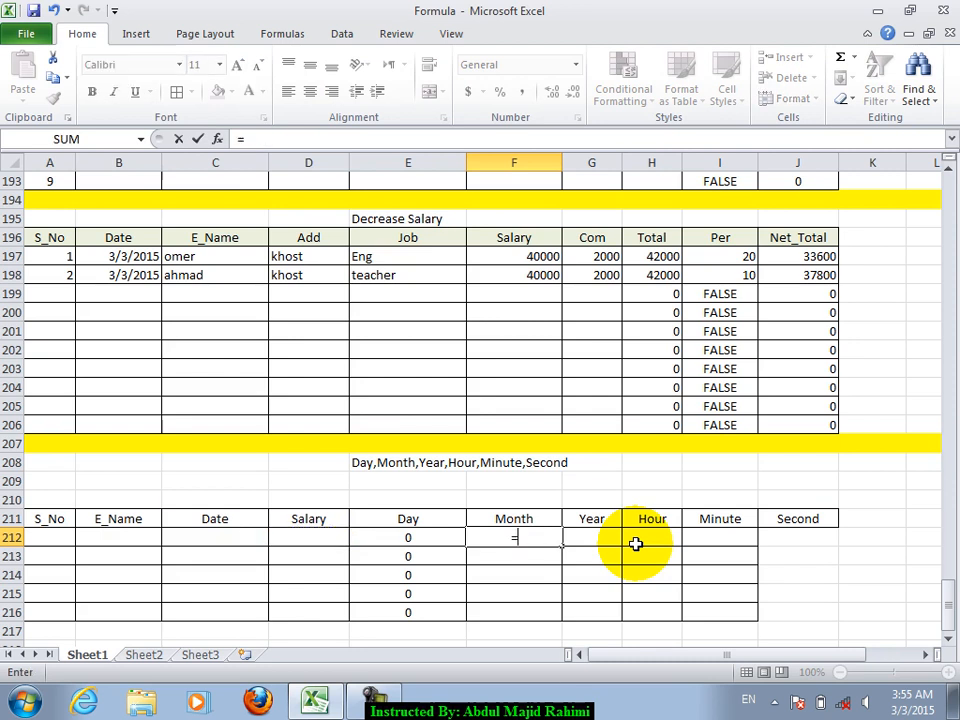
key(Left)
key(Left)
key(ctrl+Return)
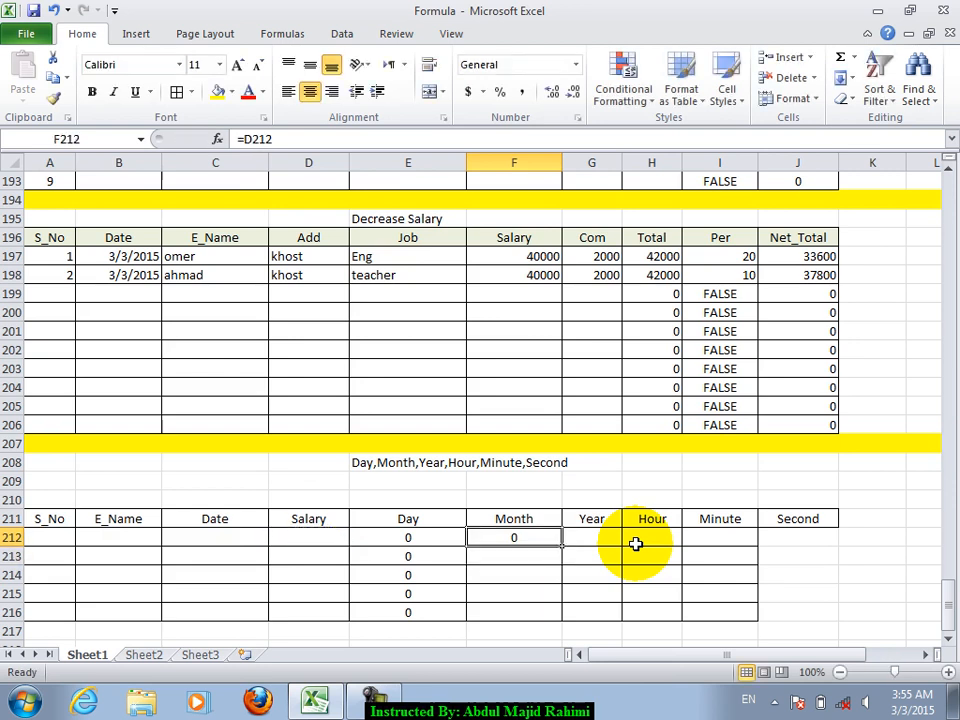
key(shift+Down)
key(shift+Down)
key(shift+Down)
key(shift+Down)
key(ctrl+d)
Enter the Year formula =D212*12 in G212
key(Right)
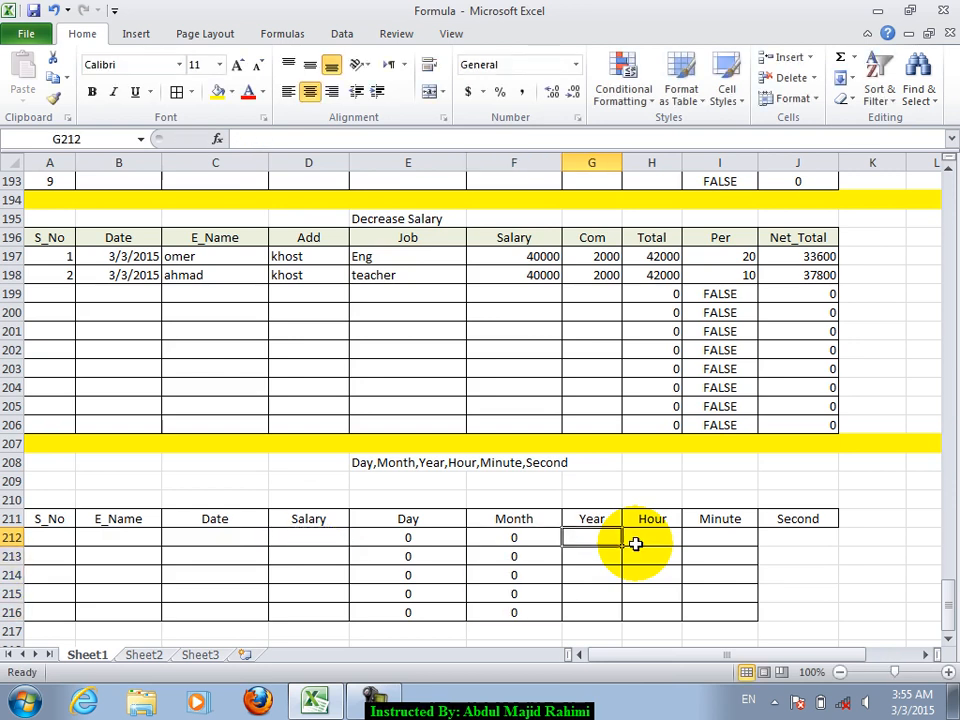
text(=)
key(Left)
key(Left)
key(Left)
text(*12)
key(ctrl+Return)
key(Right)
text(=)
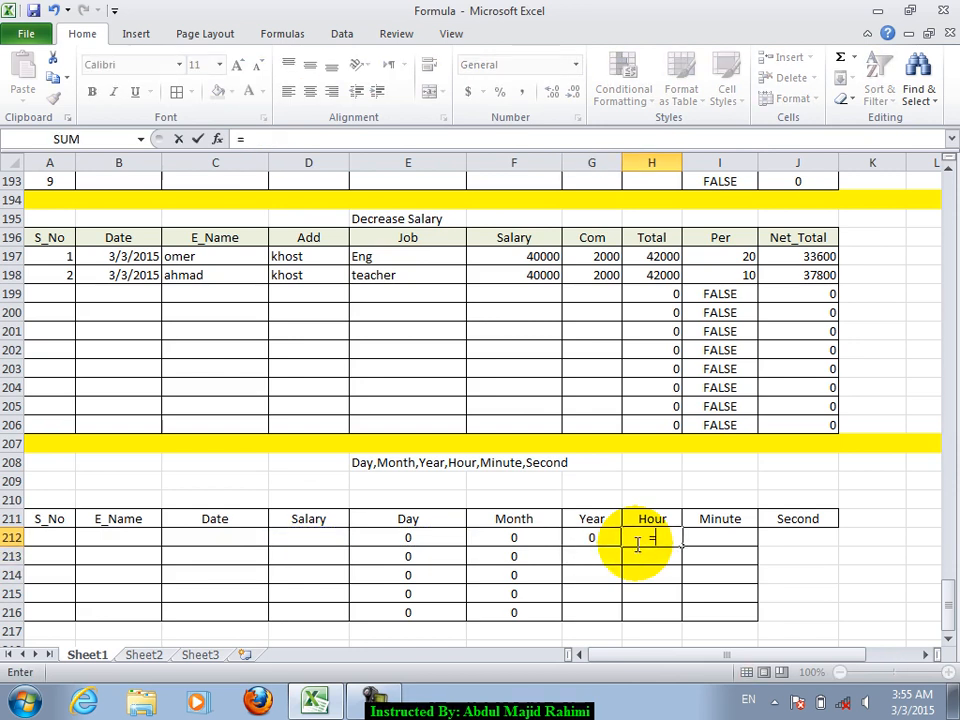
key(Left)
key(Left)
key(Left)
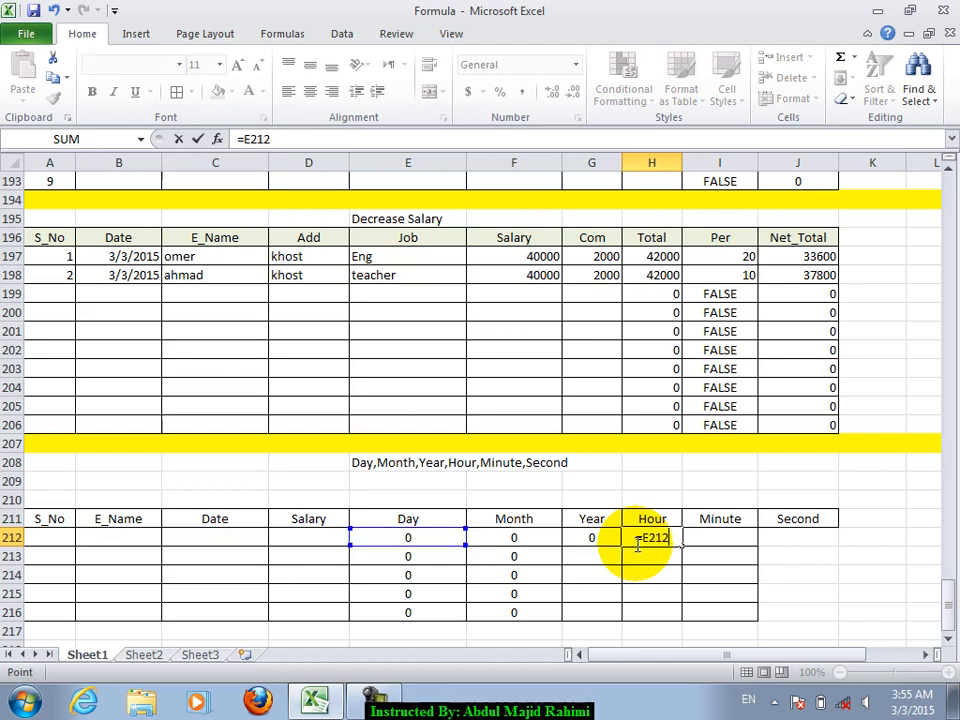
text(/)
key(BackSpace)
key(BackSpace)
key(BackSpace)
key(BackSpace)
key(Escape)
Enter the label Hours in H209 above the Hour column
key(Up)
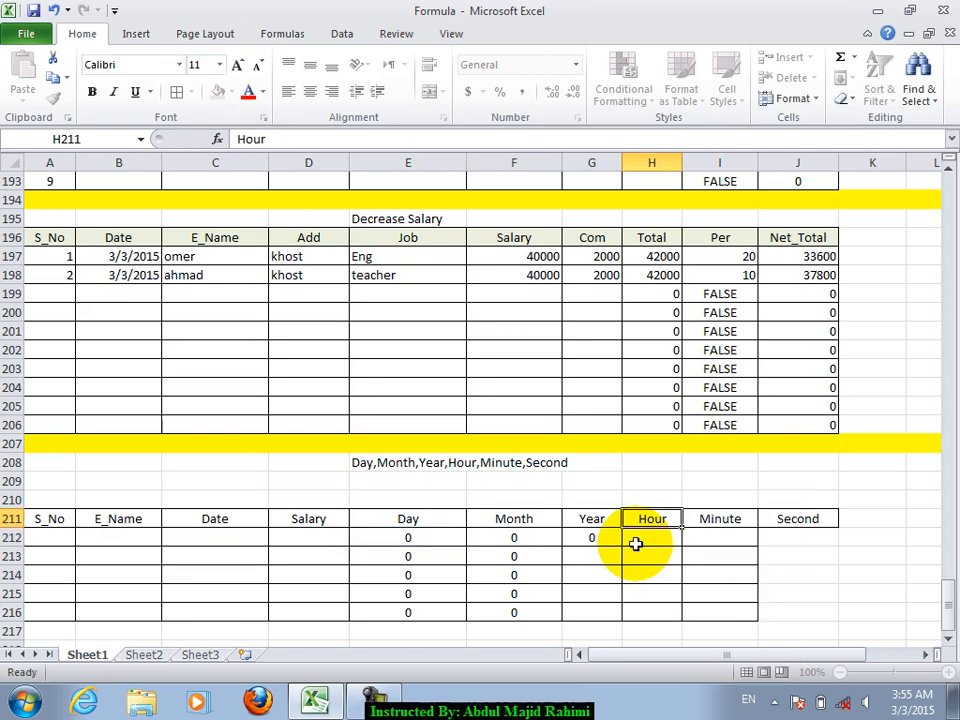
key(Up)
key(Up)
text(Hours)
key(Return)
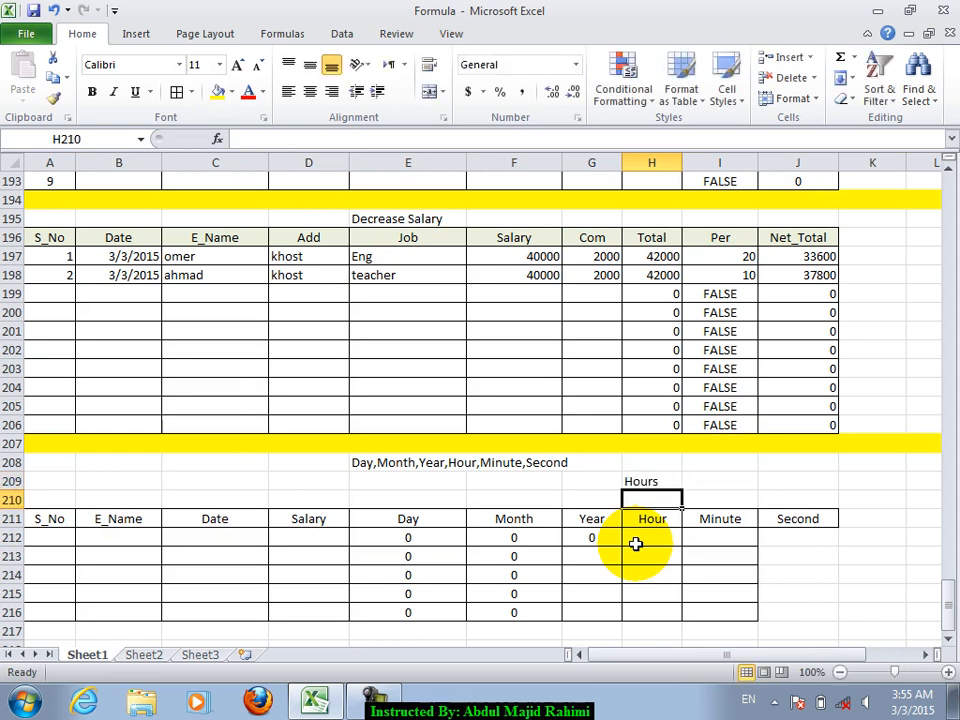
text(7)
key(Return)
key(Up)
text(9)
key(Return)
key(Up)
key(Delete)
key(Down)
Enter the Hour formula =E212/H210 in H212
click(636, 543)
text(=)
key(Left)
key(Left)
key(Left)
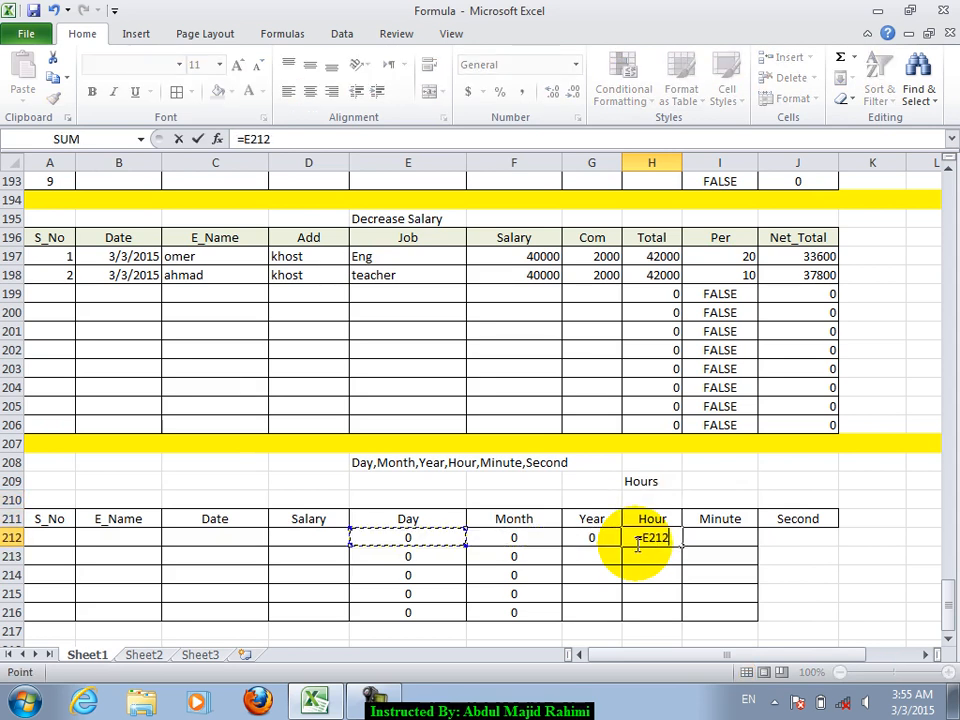
text(/)
key(Up)
key(Up)
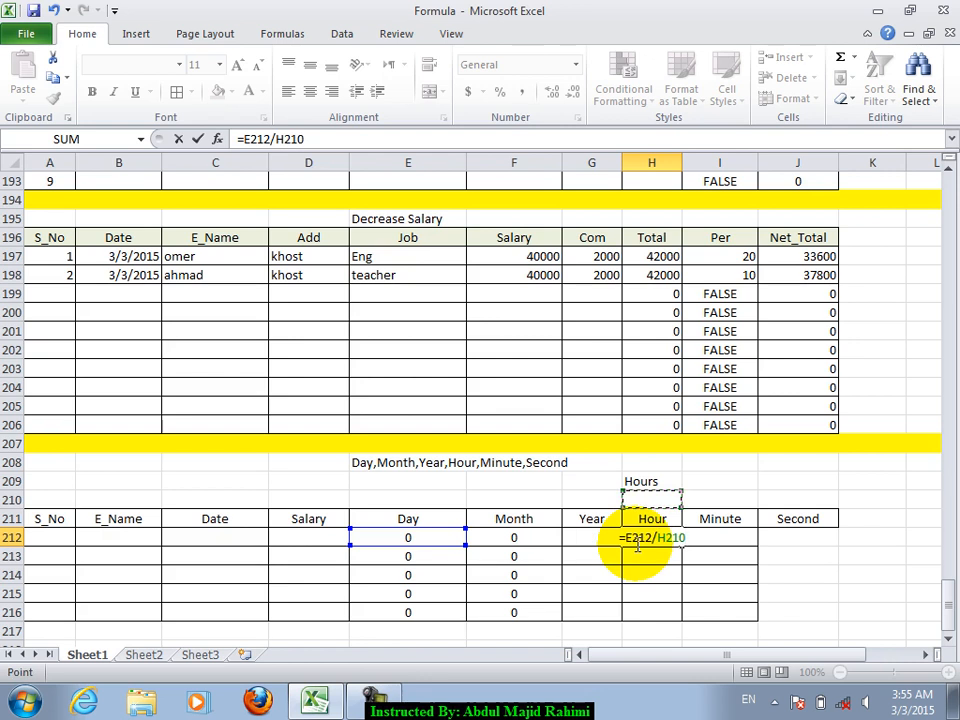
key(Return)
key(Up)
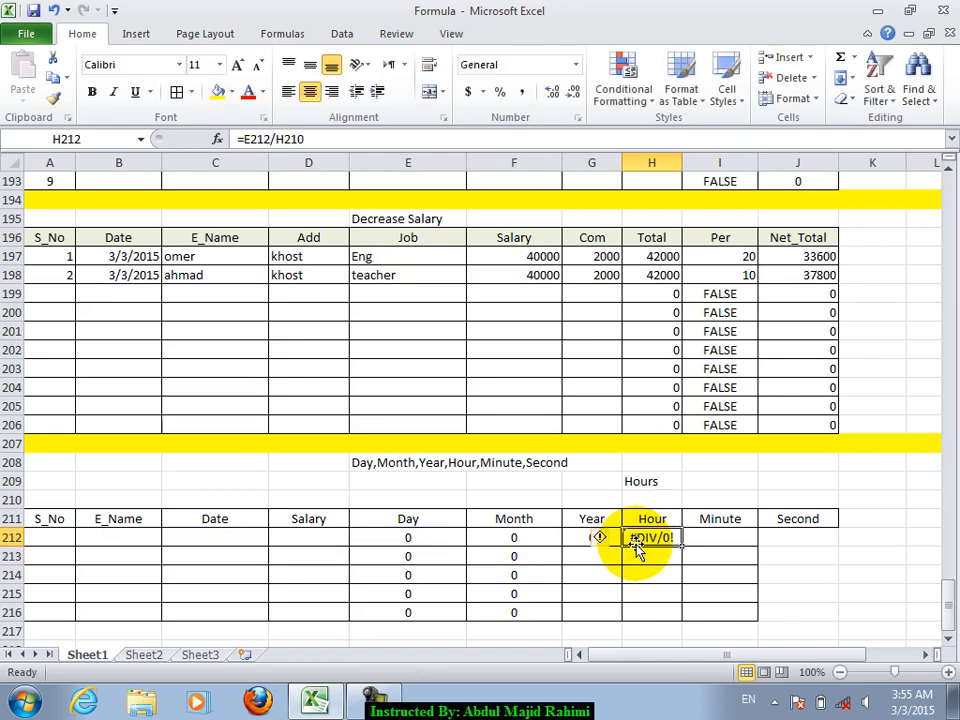
Fill the Hour formula from H212 down through H216
key(shift+Down)
key(shift+Down)
key(shift+Down)
key(shift+Down)
key(ctrl+d)
Enter the Minute formula =H212/60 in I212
key(Right)
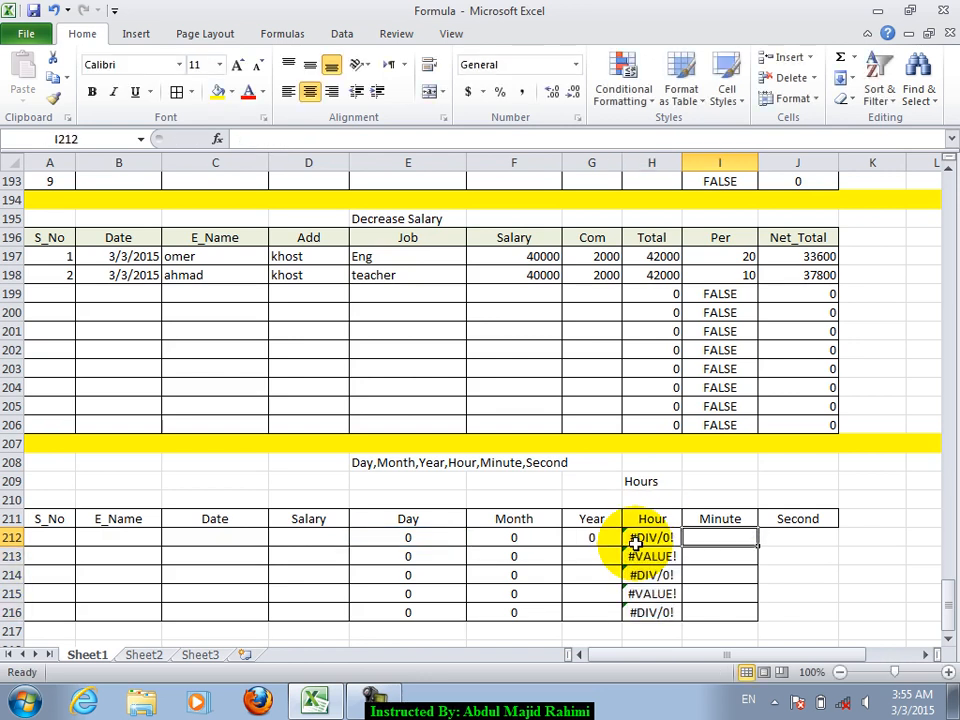
text(=)
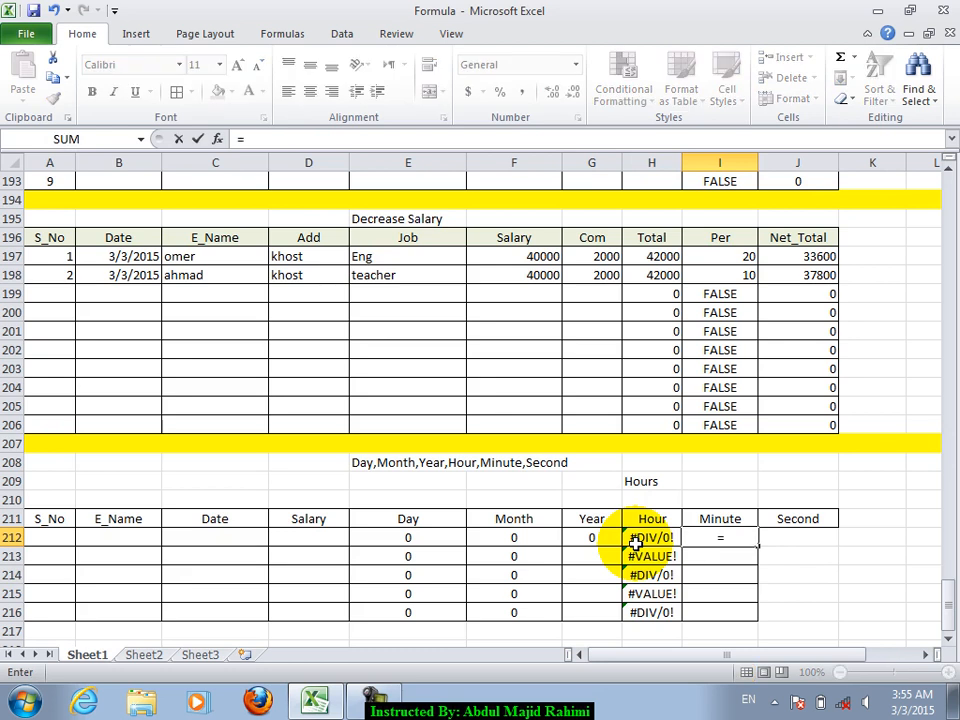
key(Left)
key(Left)
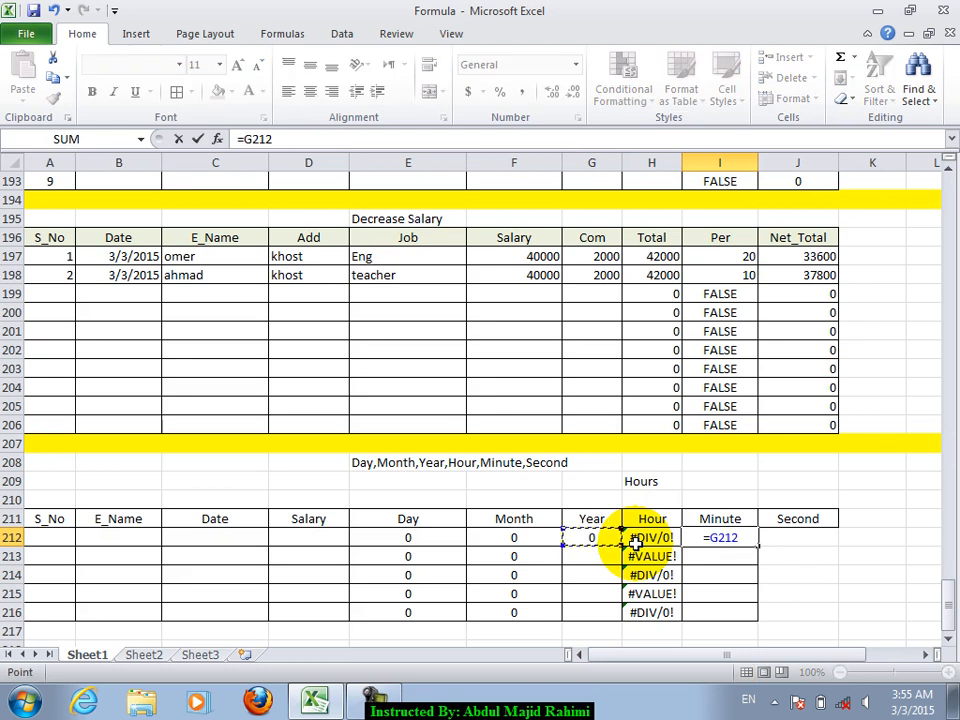
click(640, 543)
text(/60)
key(ctrl+Return)
Add cell borders to the Second column range J212 through J216
key(Right)
key(Up)
key(Down)
key(shift+Down)
key(shift+Down)
key(shift+Down)
key(shift+Down)
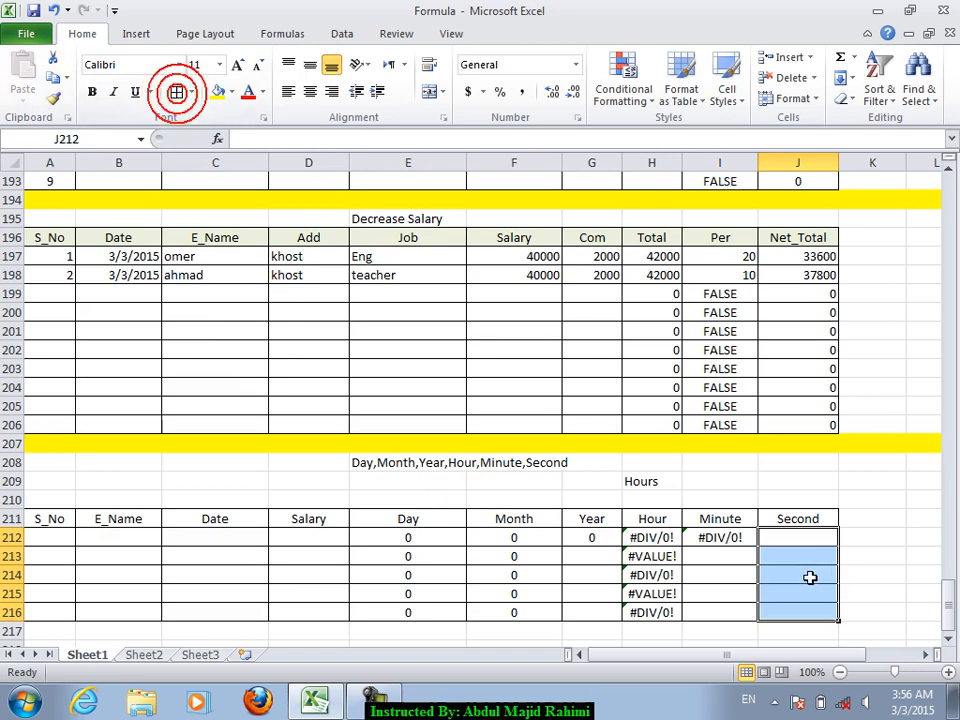
Enter the Second formula =I212/60 in J212
click(797, 538)
text(=I212)
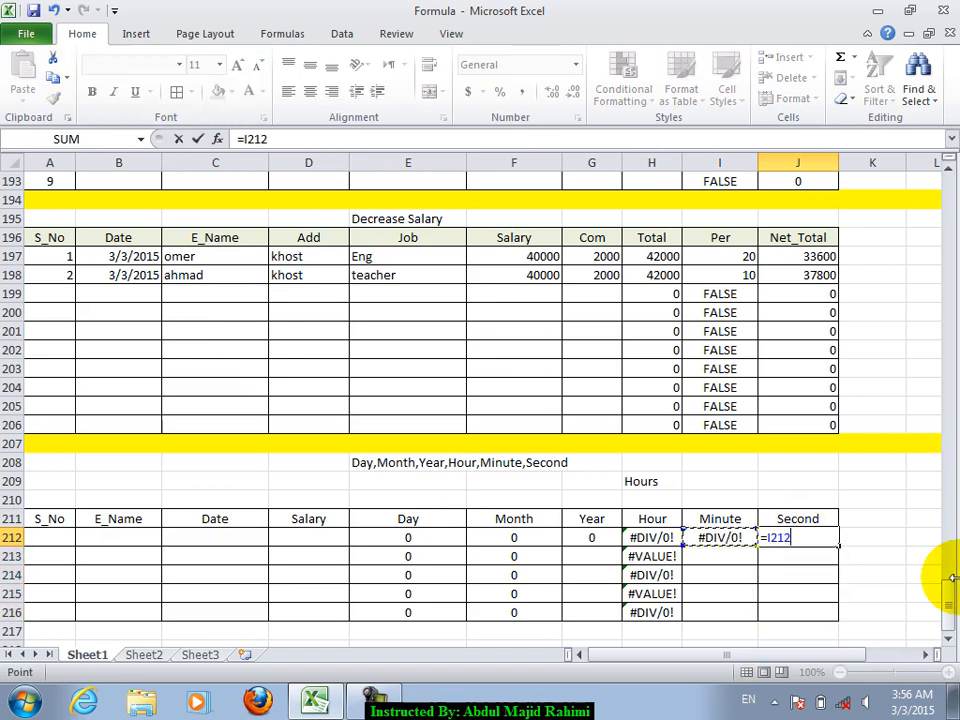
text(/60)
key(Return)
key(Up)
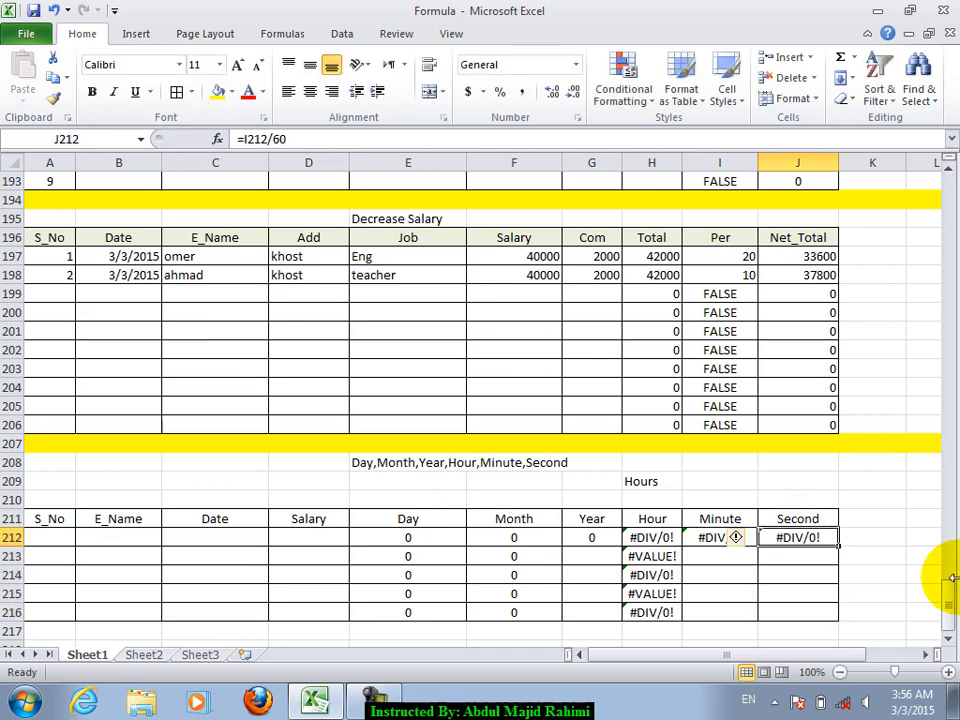
Fill the Second formula from J212 down through J216
key(shift+Down)
key(shift+Down)
key(shift+Down)
key(shift+Down)
key(ctrl+d)
Copy the Minute formula from I212 and paste it down through I216
key(Left)
key(ctrl+c)
key(shift+Down)
key(shift+Down)
key(shift+Down)
key(shift+Down)
key(ctrl+v)
Enter serial number 1, the employee's name and the current date 3/3/2015 in row 212
key(Left)
key(Left)
key(Left)
key(Left)
key(Left)
key(Left)
key(Left)
key(Left)
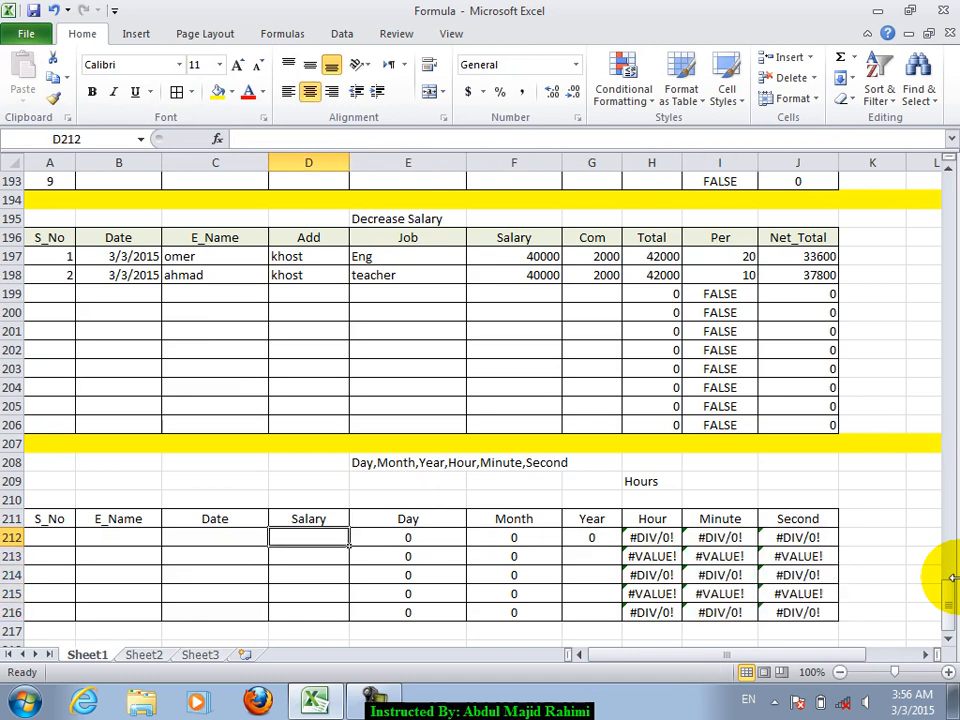
text(1)
key(Tab)
text(mer)
key(Return)
key(Up)
key(Right)
key(ctrl+semicolon)
key(Right)
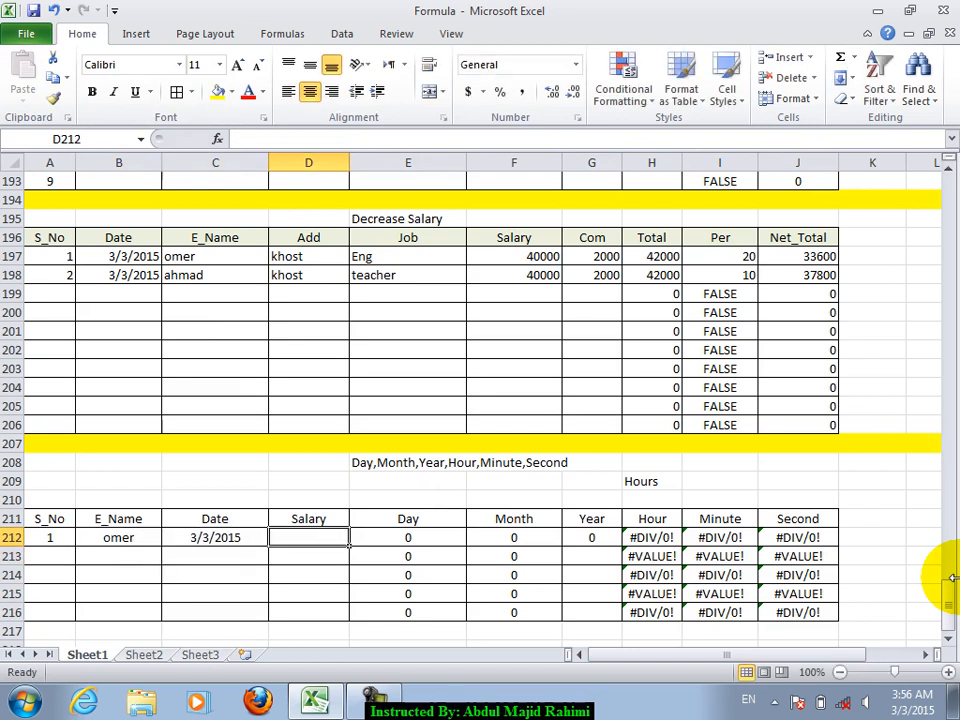
Enter a salary of 3000 in D212
text(3000)
key(Return)
key(Up)
key(Right)
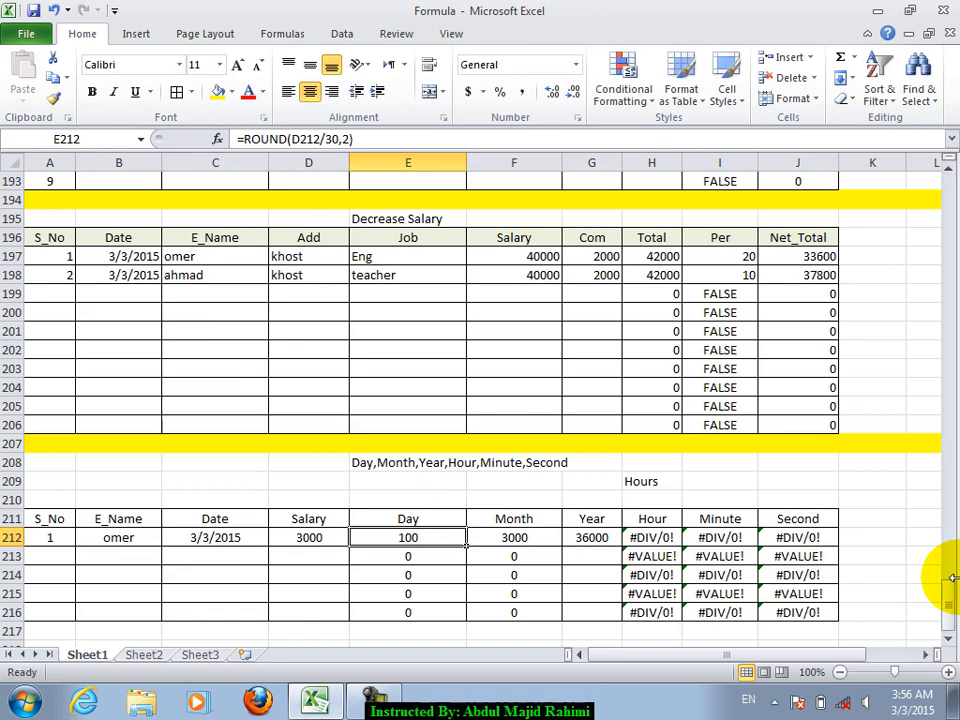
Enter 8 as the working hours in H210 below the Hours label
key(Right)
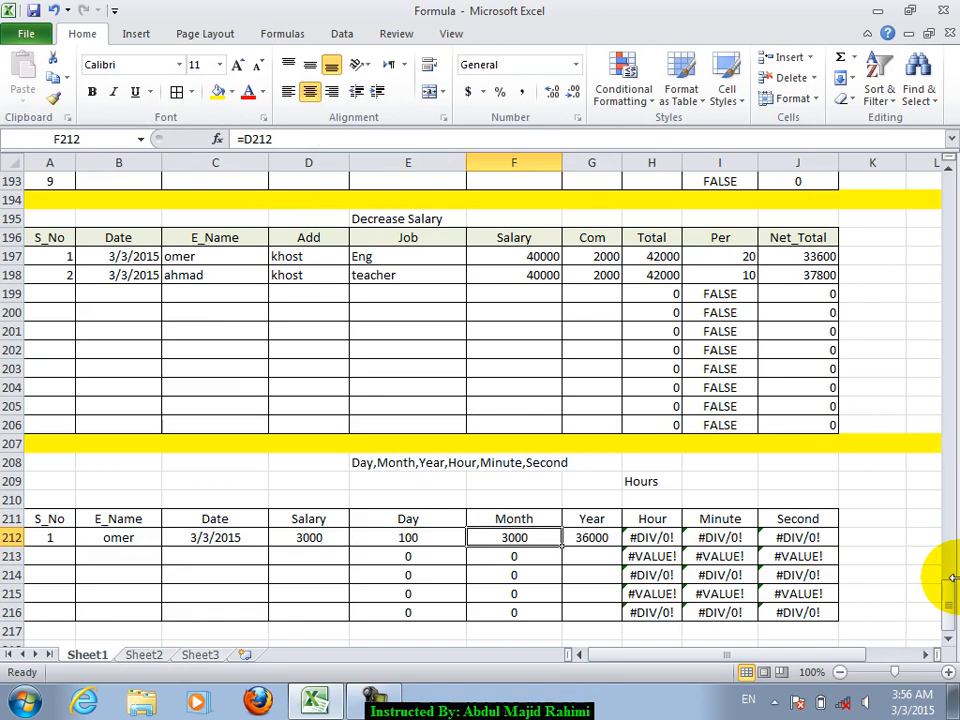
key(Right)
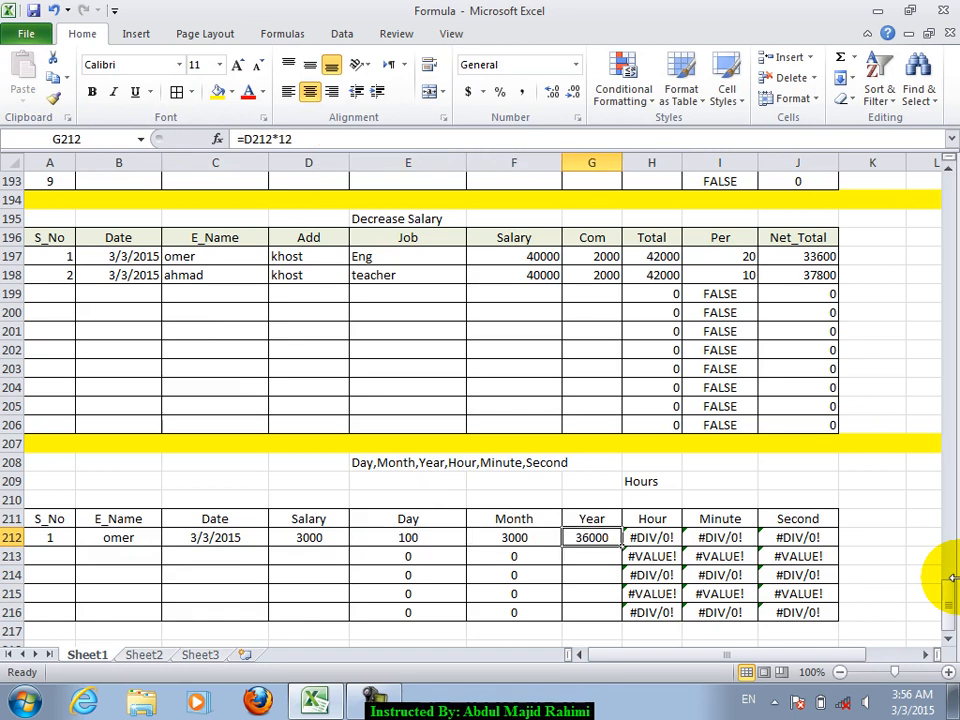
key(Right)
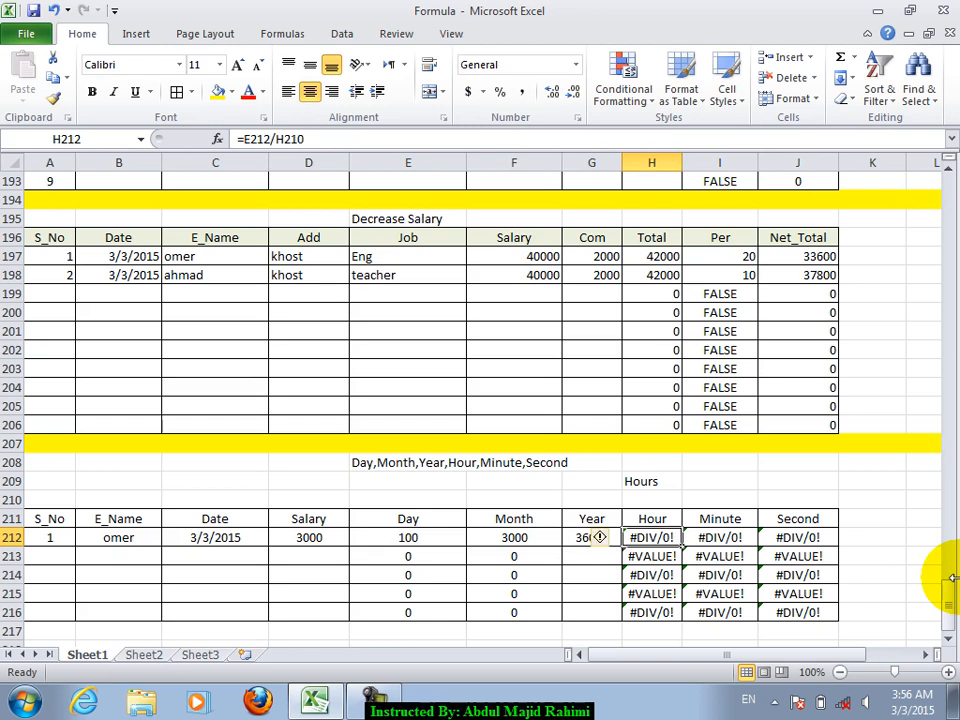
key(Up)
key(Up)
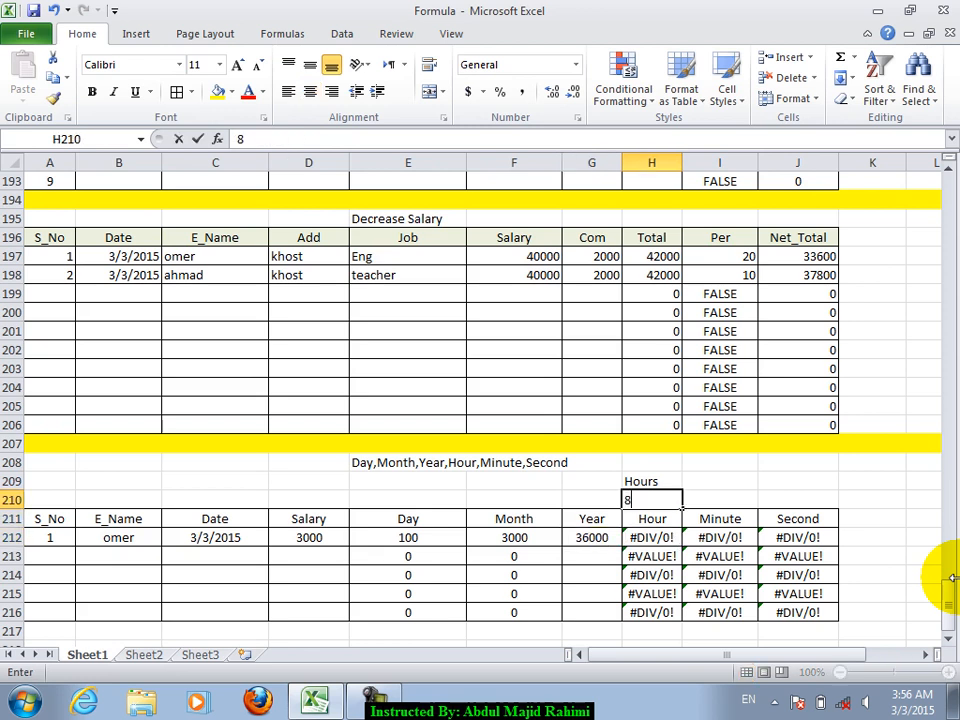
text(8)
key(Return)
key(Down)
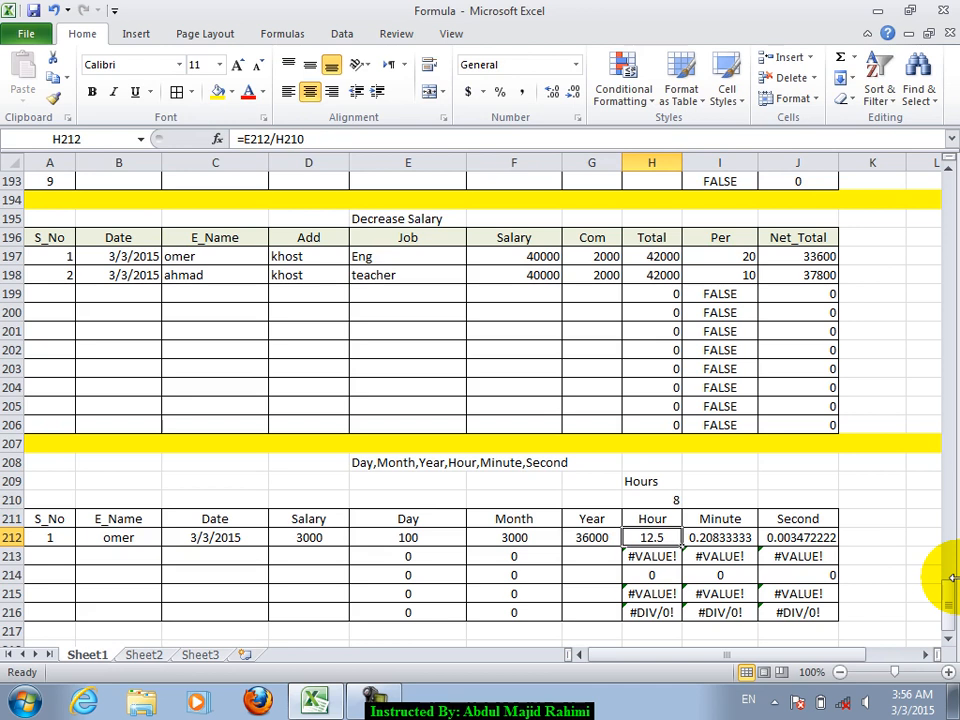
Set the salary in D212 to 800000
key(Right)
key(Right)
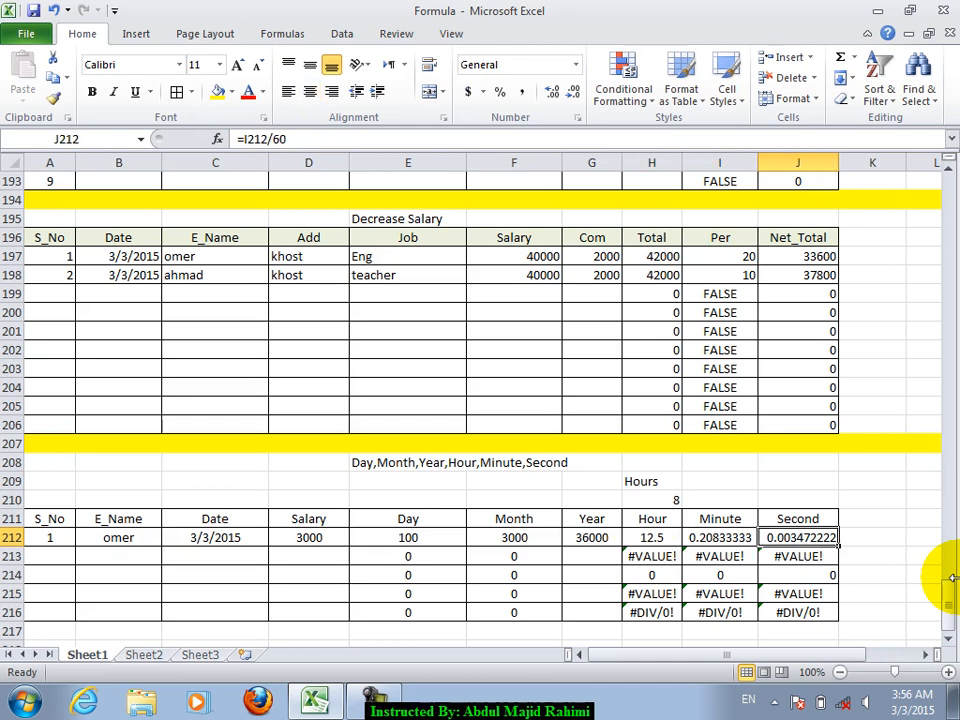
key(Left)
key(Left)
key(Left)
key(Left)
key(Left)
key(Left)
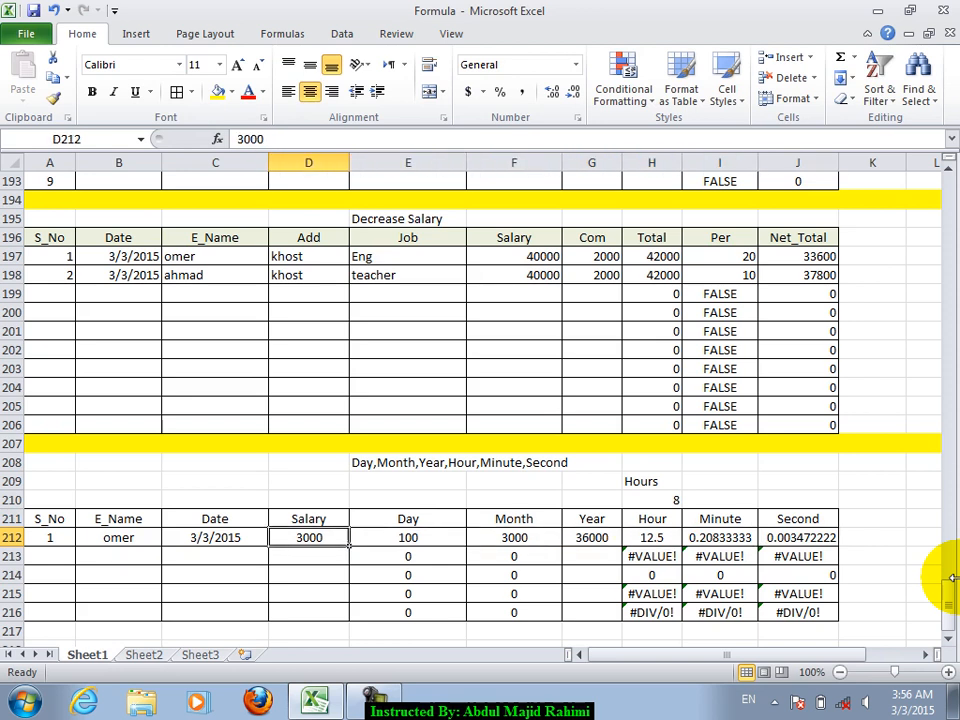
text(800000)
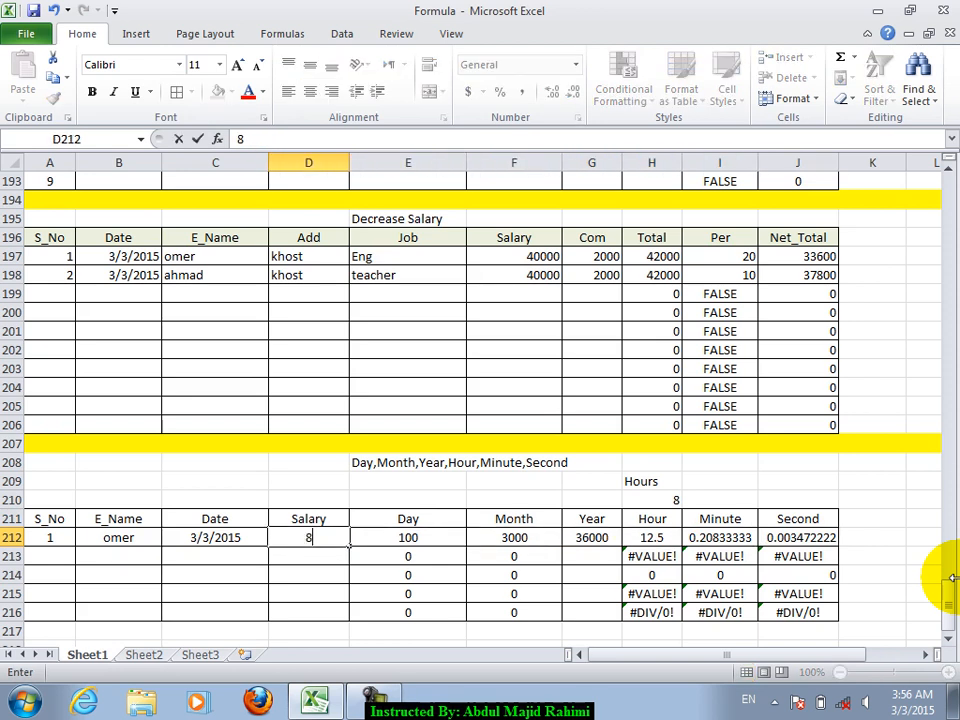
key(Return)
key(Up)
Review the calculated pay from Day through Second in row 212
key(Right)
key(Right)
key(Right)
key(Right)
key(Right)
key(Right)
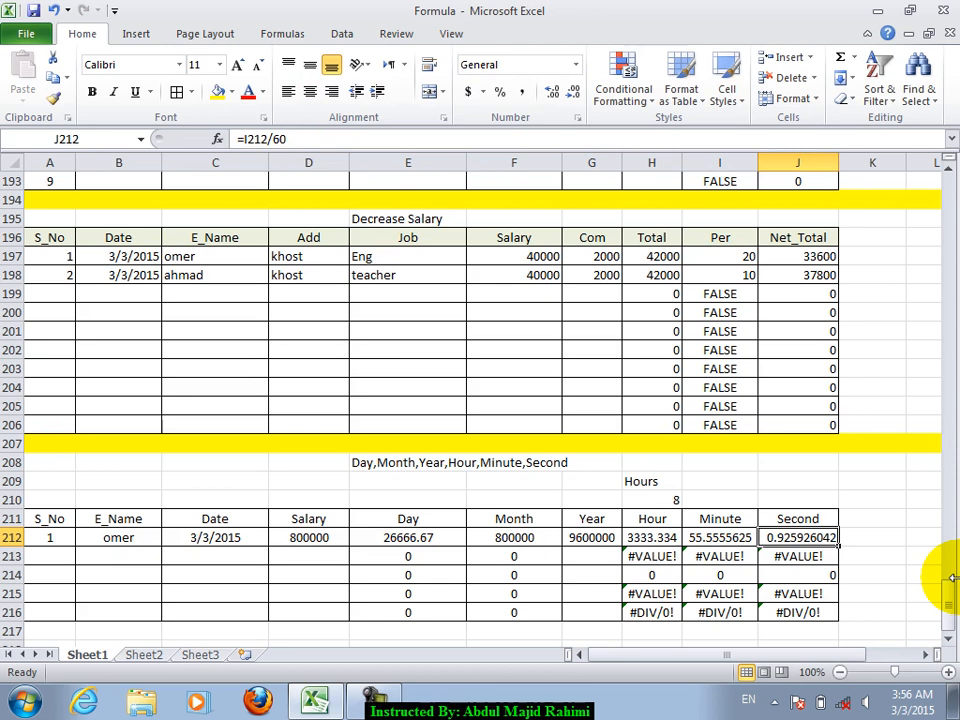
key(Up)
key(Down)
key(Left)
key(Left)
key(Left)
key(Left)
key(Left)
key(Right)
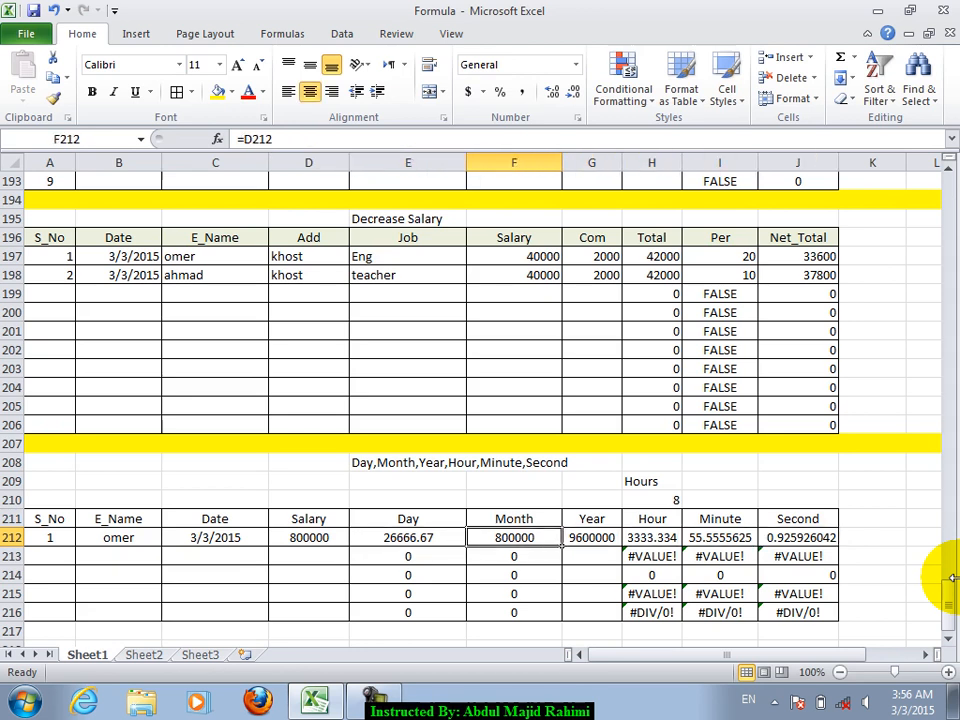
text(1000000000)
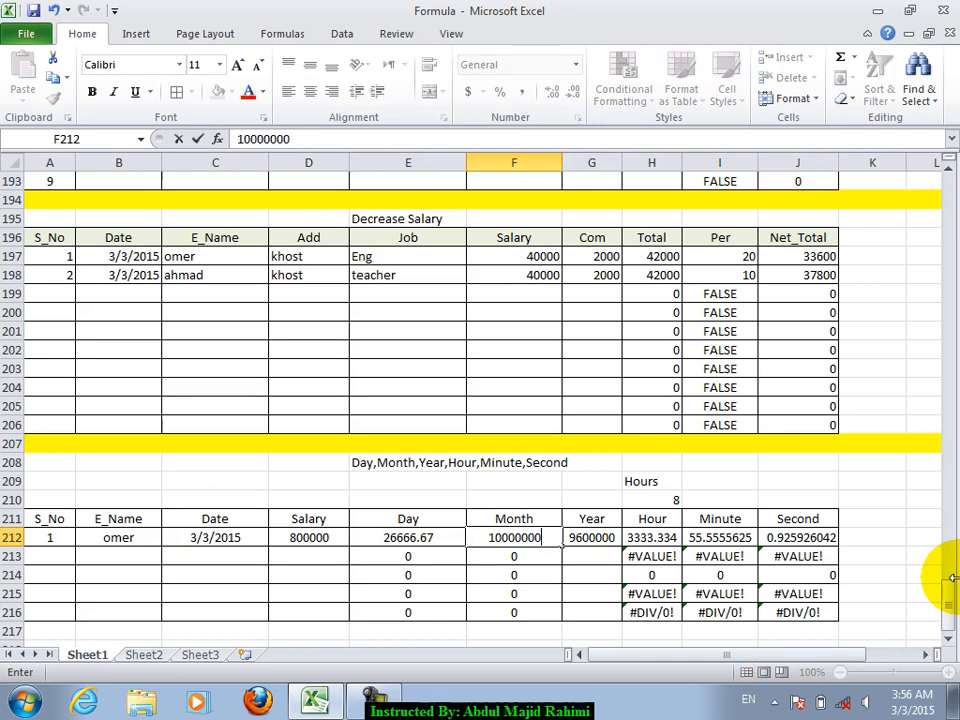
key(ctrl+Return)
Examine the Hour and Minute formulas in H212 and I212
key(Right)
key(Right)
key(Up)
key(Right)
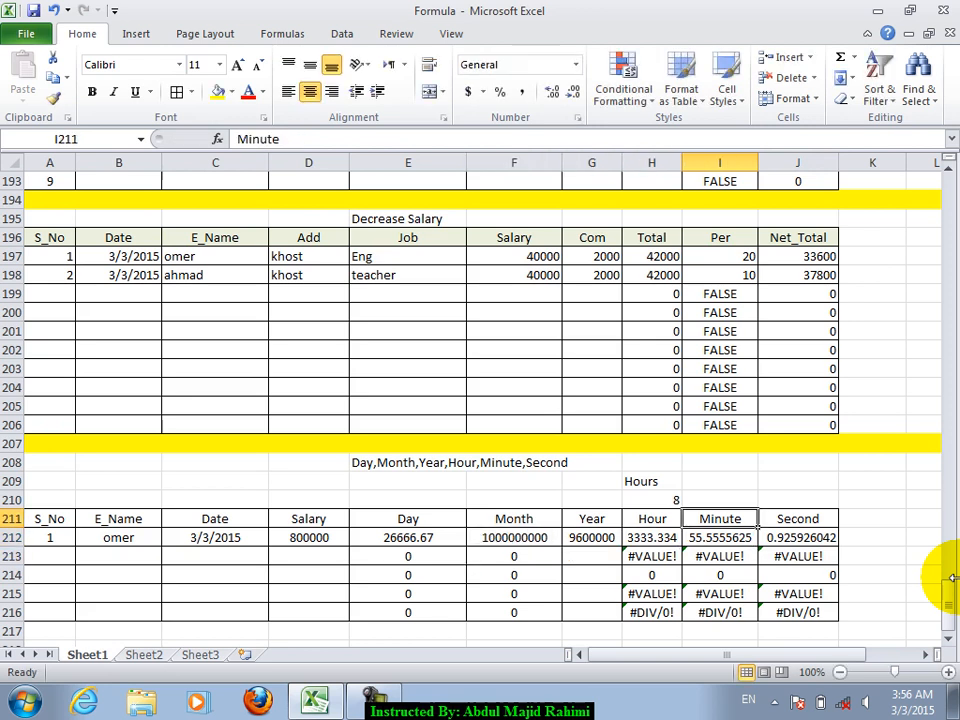
key(Up)
key(Left)
key(Down)
key(Down)
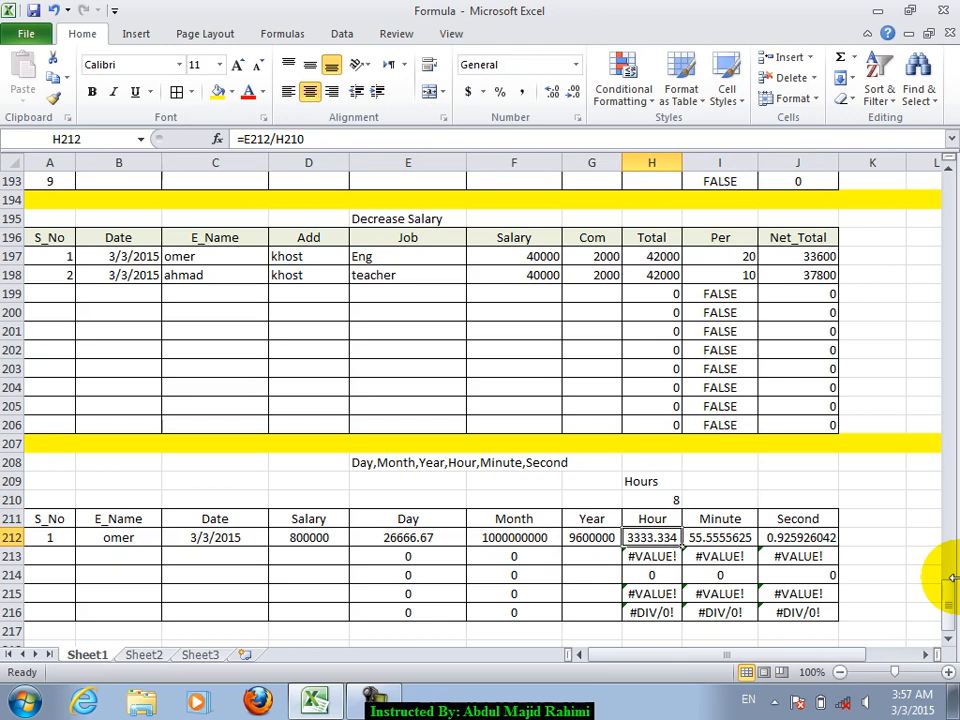
key(Right)
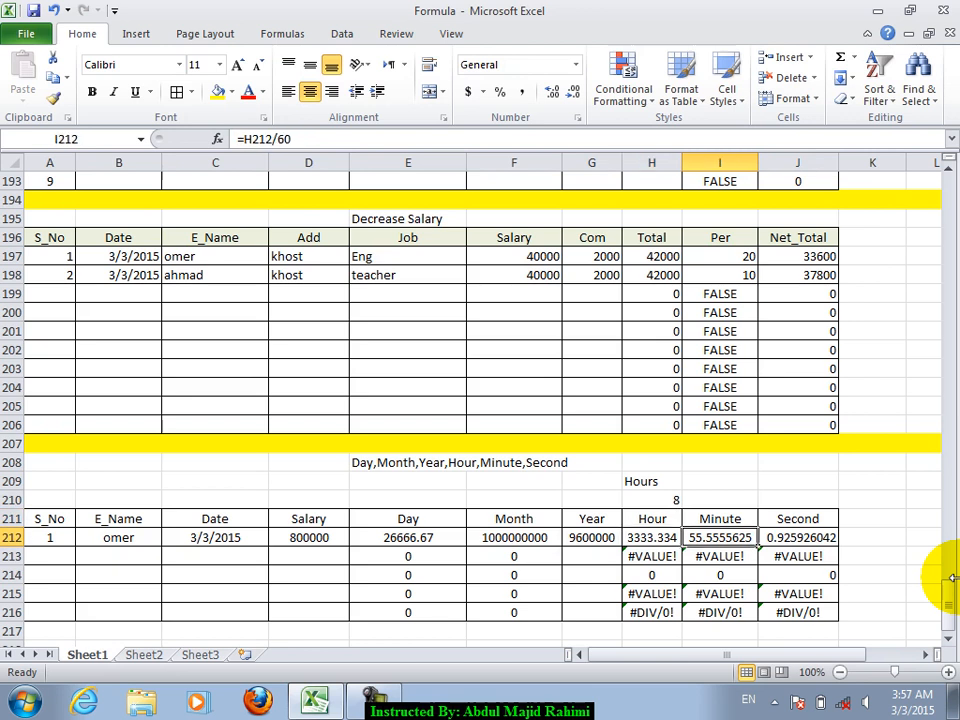
Enter 20 in J209 above the Second column
key(Right)
key(Up)
key(Up)
key(Up)
text(20)
key(Return)
key(Up)
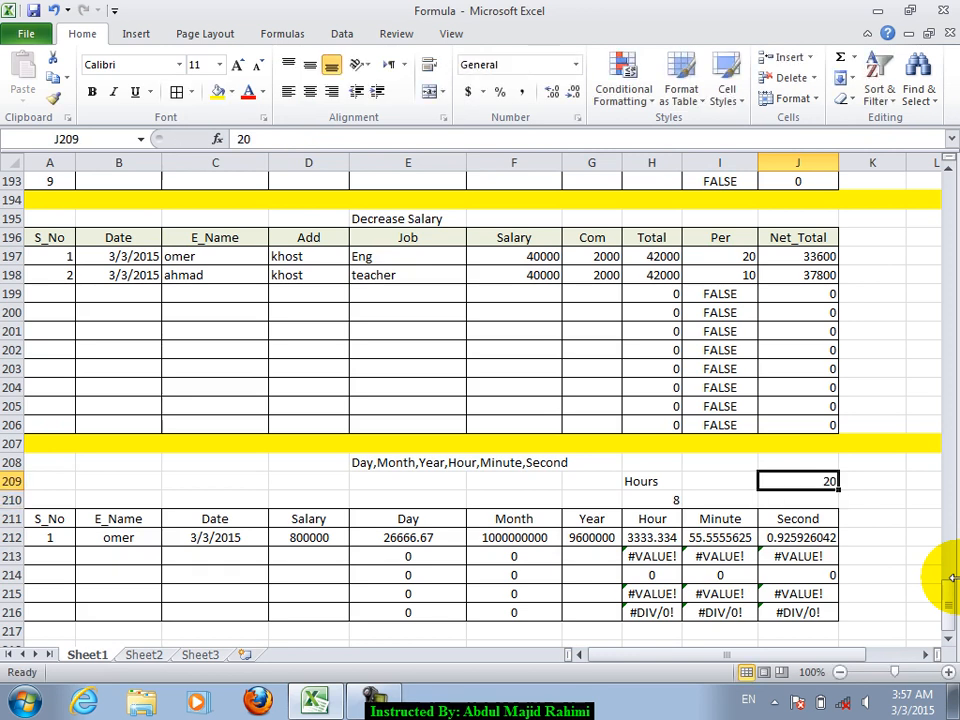
Enter the formula =J209*J212 in J210 to multiply the seconds by the pay per second
key(Down)
text(=)
key(Up)
text(*)
key(Down)
key(Down)
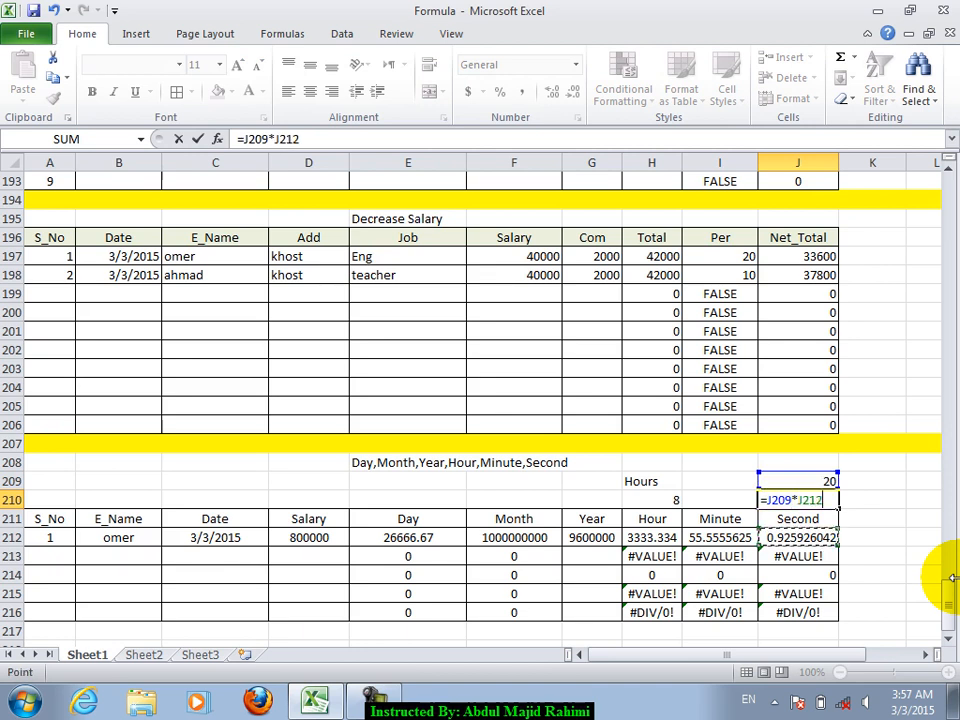
key(Return)
key(Up)
Clear the multiplication formula from J210
key(Right)
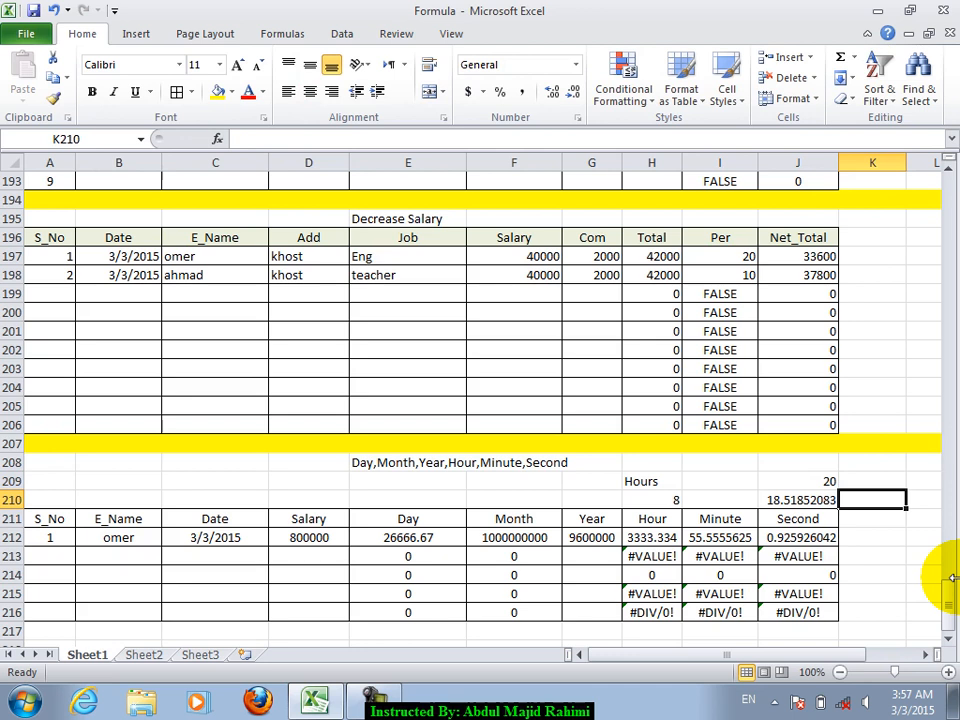
key(Left)
key(Delete)
Enter the formula =J212*J209 in L210, outside the table
key(Up)
key(Right)
key(Down)
key(Right)
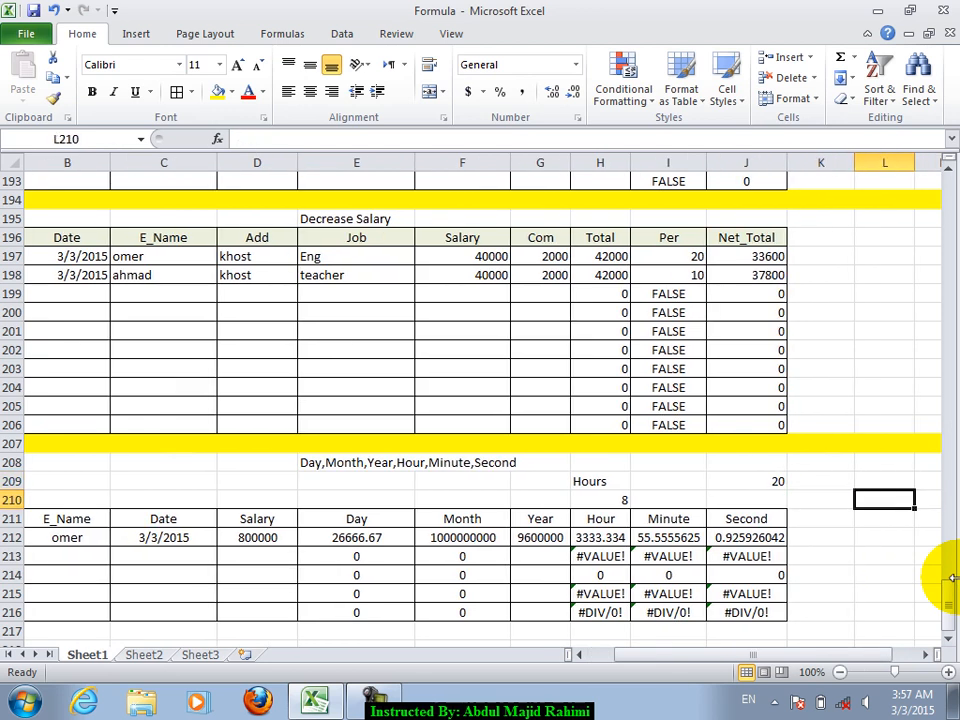
text(=)
key(Left)
key(Left)
key(Down)
key(Down)
key(Down)
key(Up)
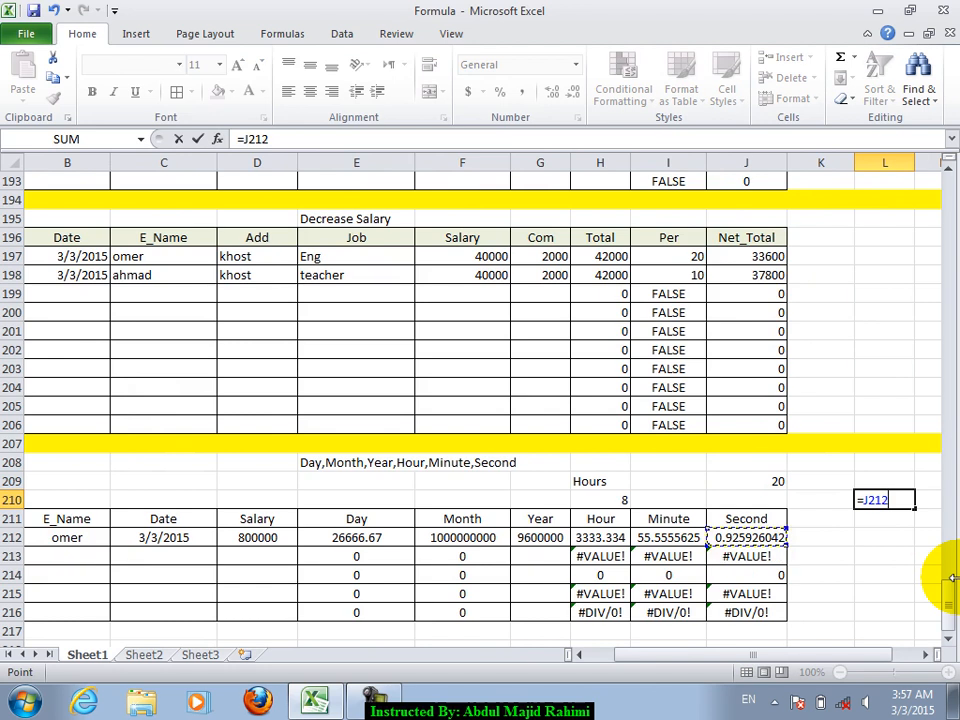
text(*)
key(Up)
key(Left)
key(Left)
key(Return)
key(Up)
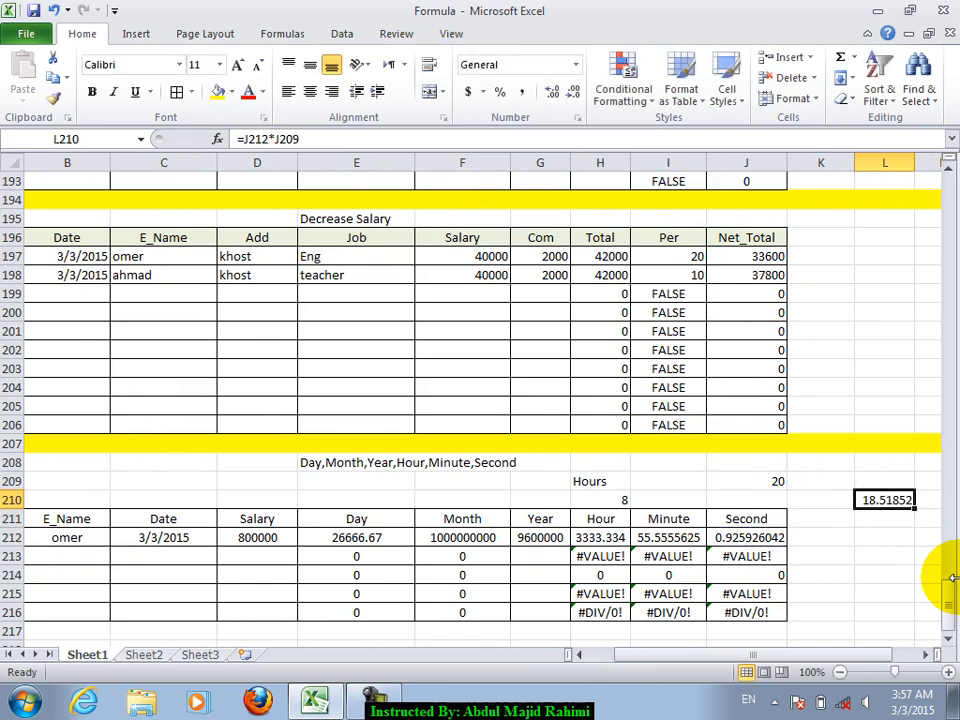
Enter 100 in L212
key(Down)
key(Down)
text(100)
key(Return)
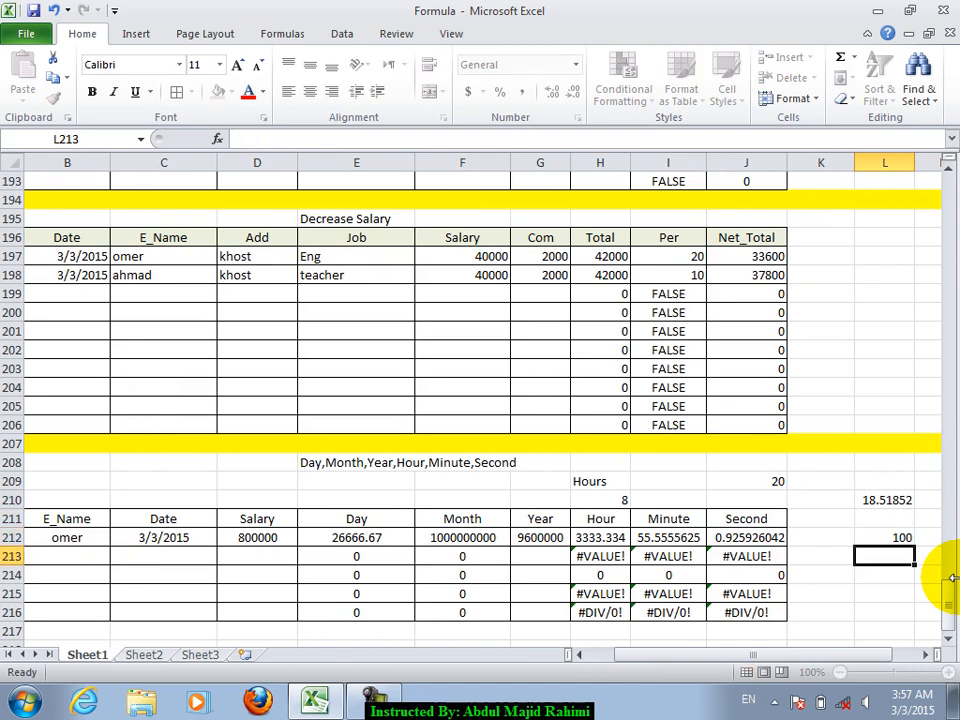
Enter the formula =L212*L210 in L214
key(Down)
text(=)
key(Up)
key(Up)
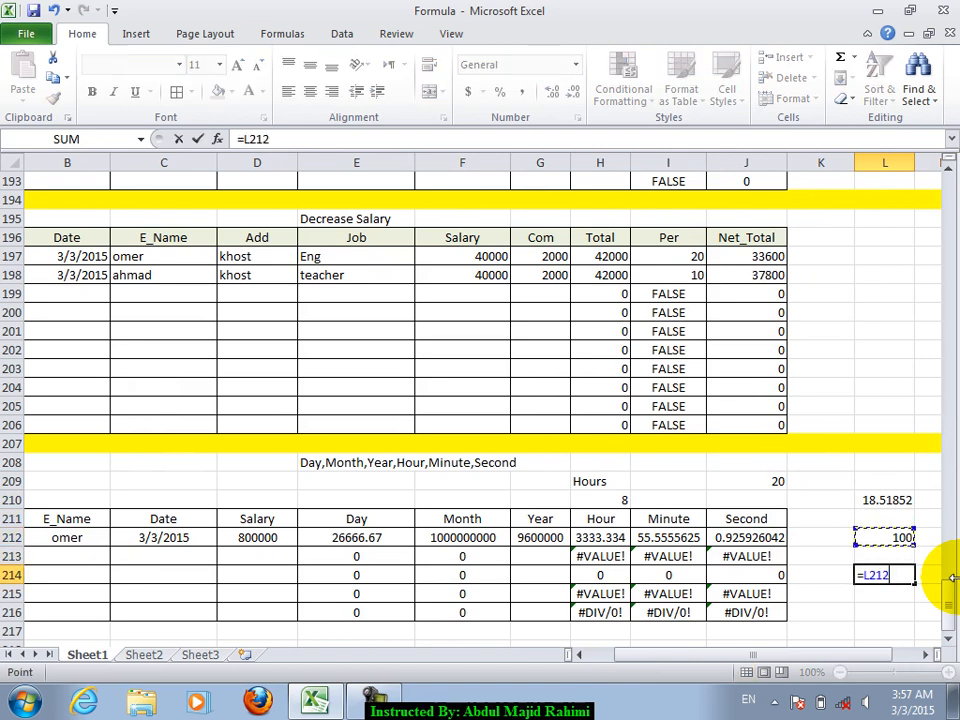
text(*)
key(Up)
key(Up)
key(Up)
key(Up)
key(Return)
Clear the test values and formulas in L214, L212 and L210
key(Up)
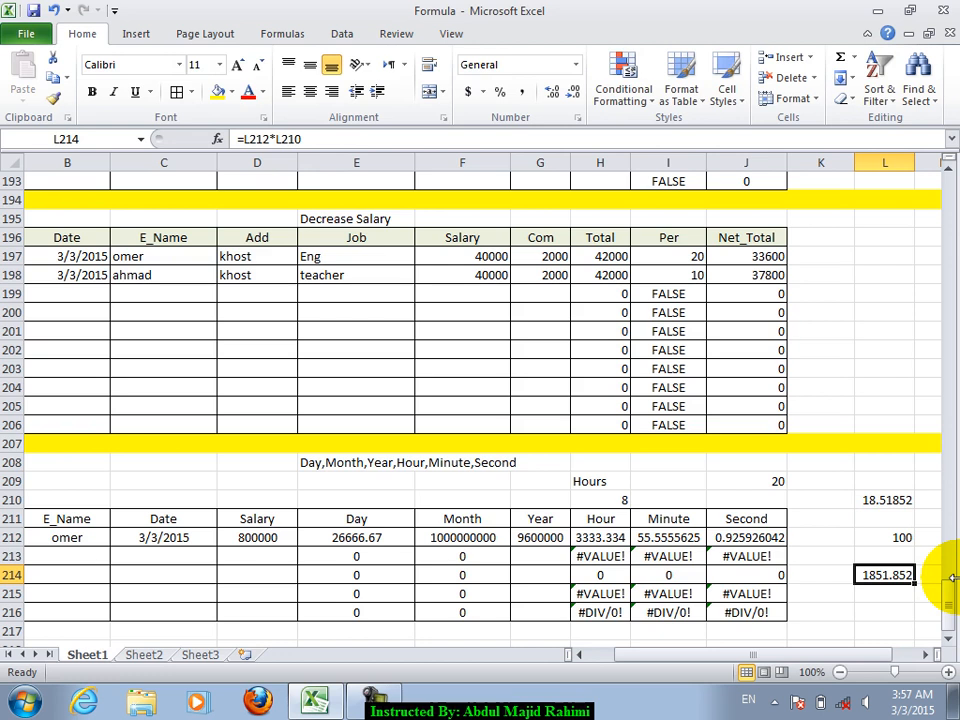
key(Delete)
key(Up)
key(Up)
key(Delete)
key(Up)
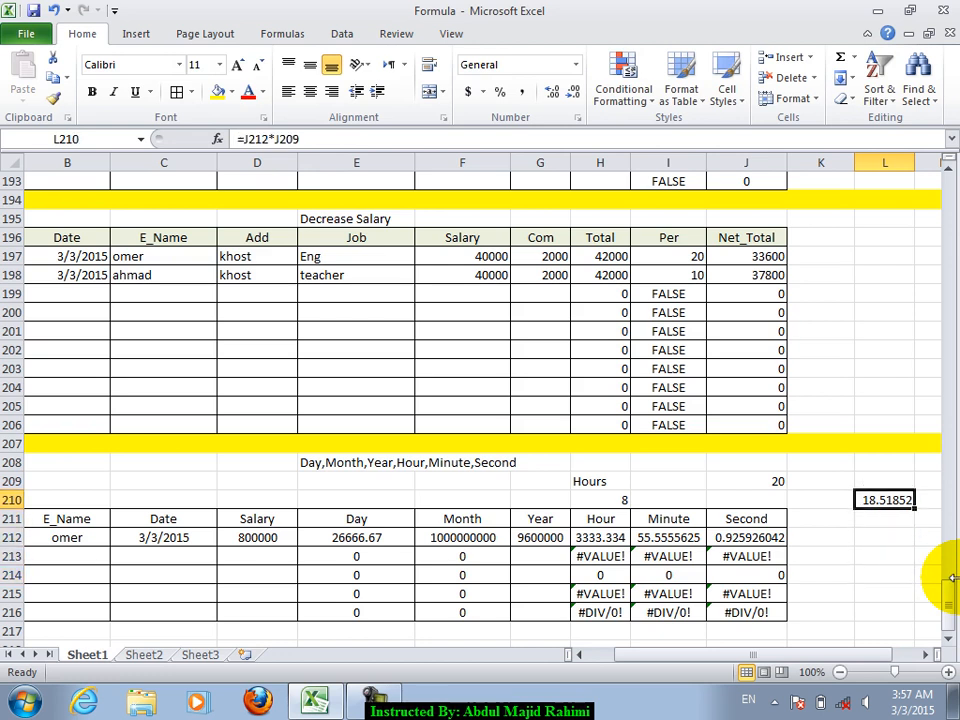
key(Up)
key(Delete)
Enter 50000 in the Month cell F212
key(Left)
key(Left)
key(Left)
key(Left)
key(Left)
key(Down)
key(Down)
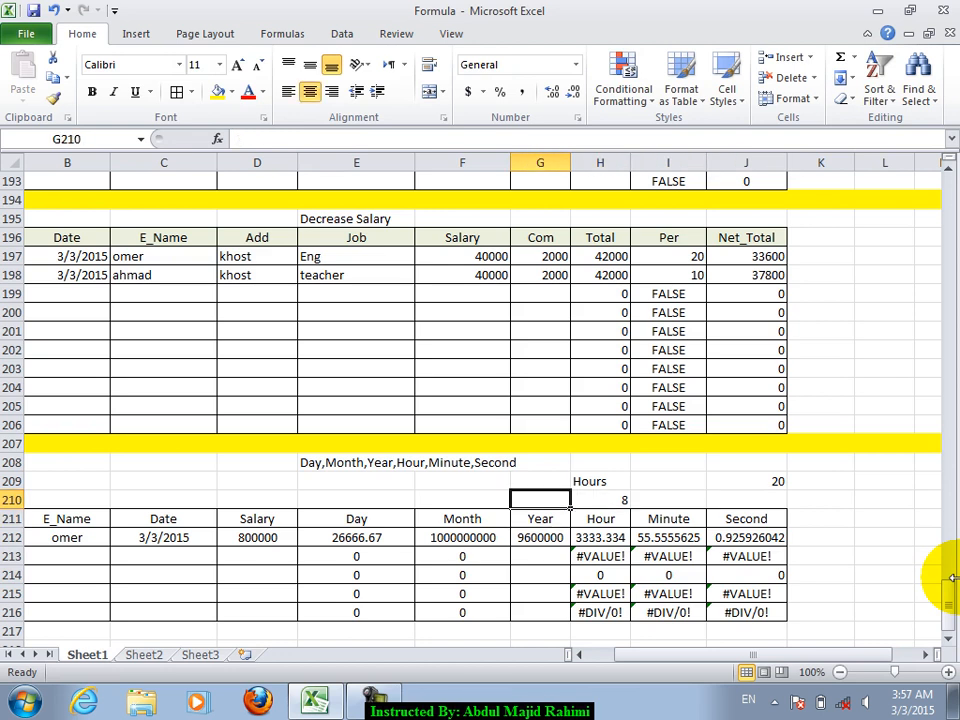
key(Left)
text(50000)
key(Return)
Test the table with 9 and 10 as the Hours value in H210
click(620, 500)
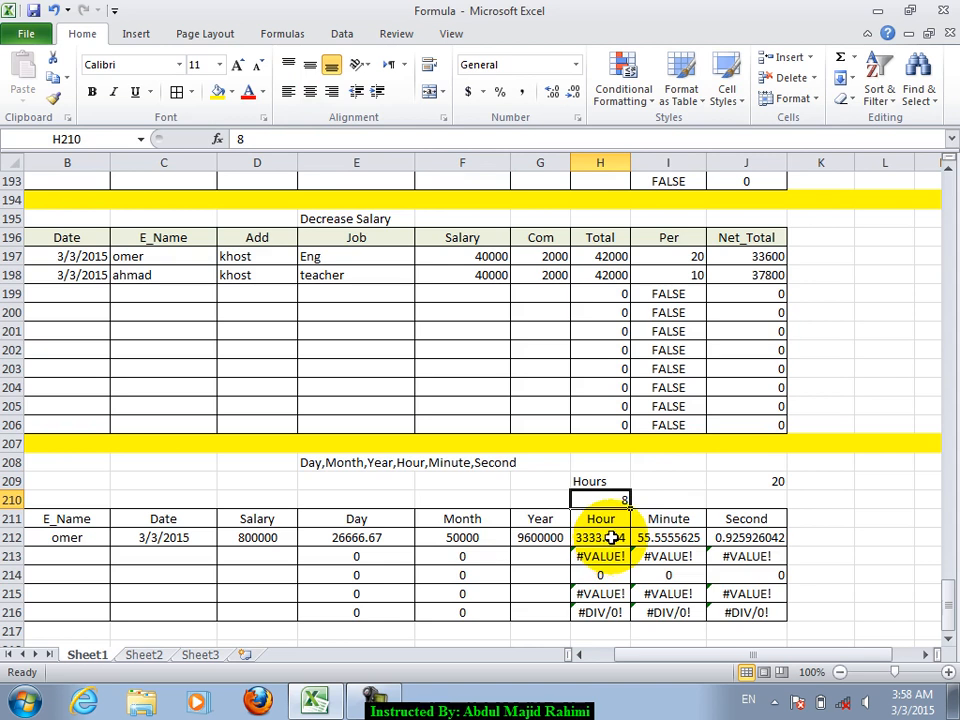
text(9)
key(Return)
key(Return)
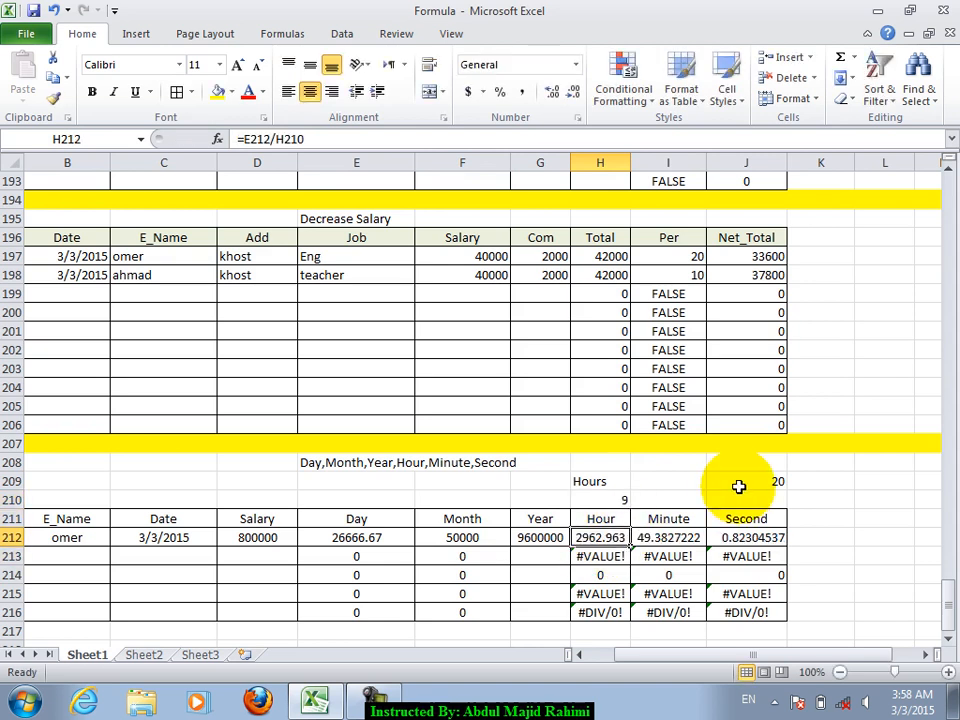
key(Up)
key(Up)
text(10)
key(Return)
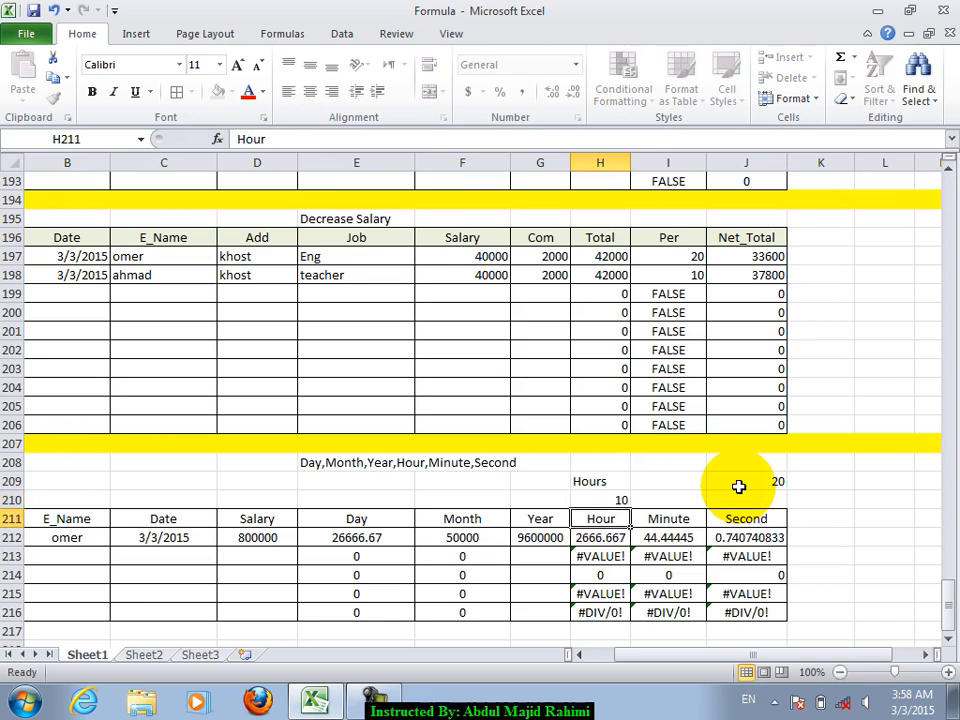
Test the table with 1 and 0 as the Hours value in H210
key(Up)
text(1)
key(Return)
key(Return)
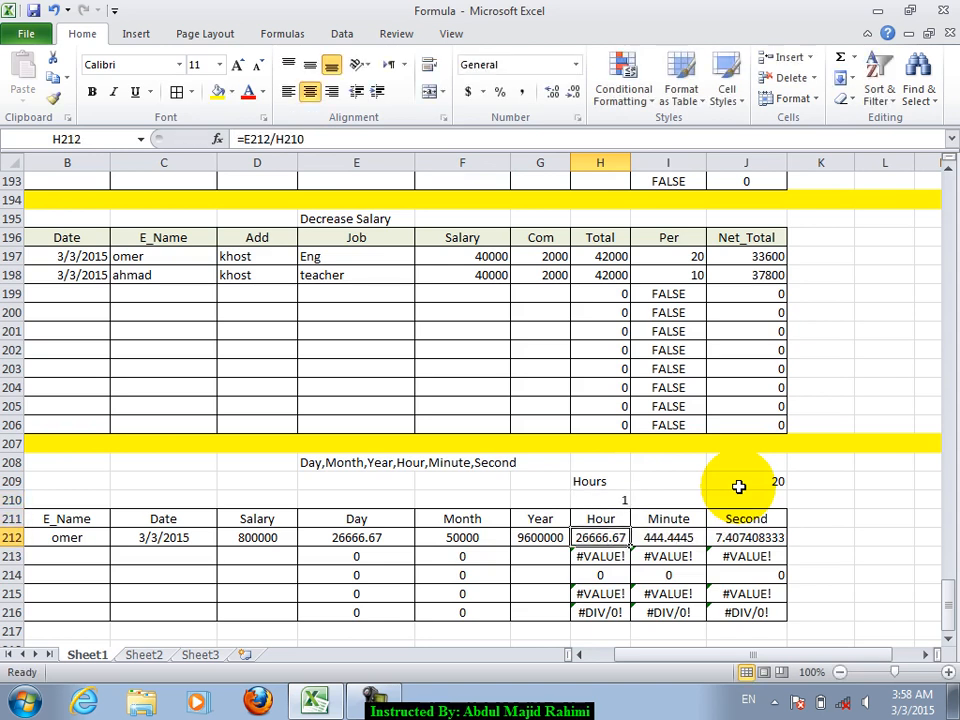
key(Up)
key(Up)
text(0)
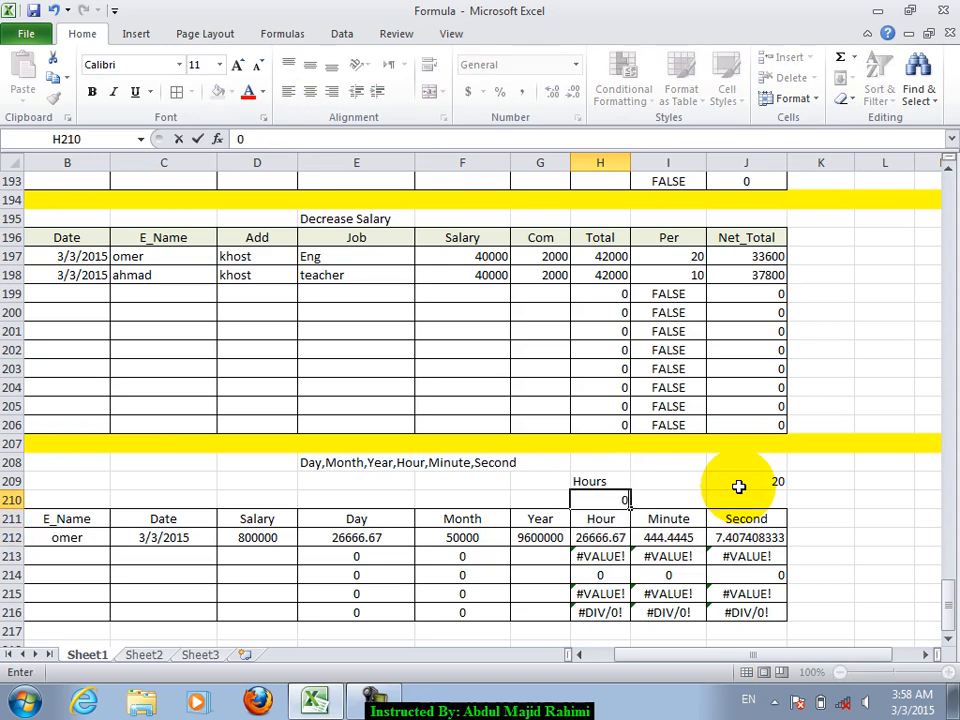
key(Return)
key(Return)
key(Up)
key(Up)
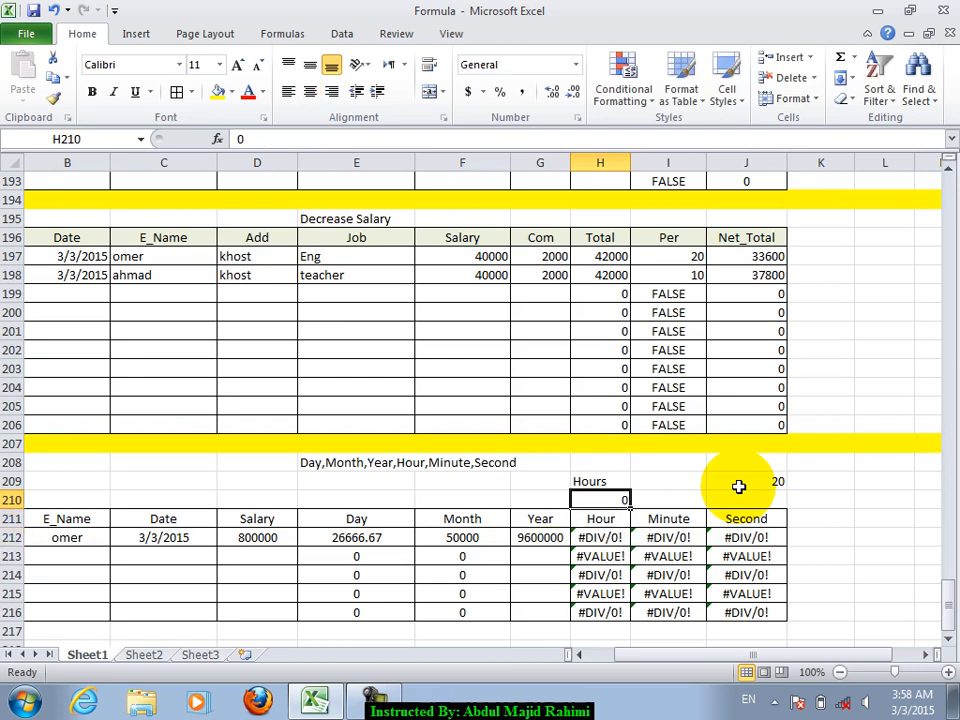
key(Return)
key(Return)
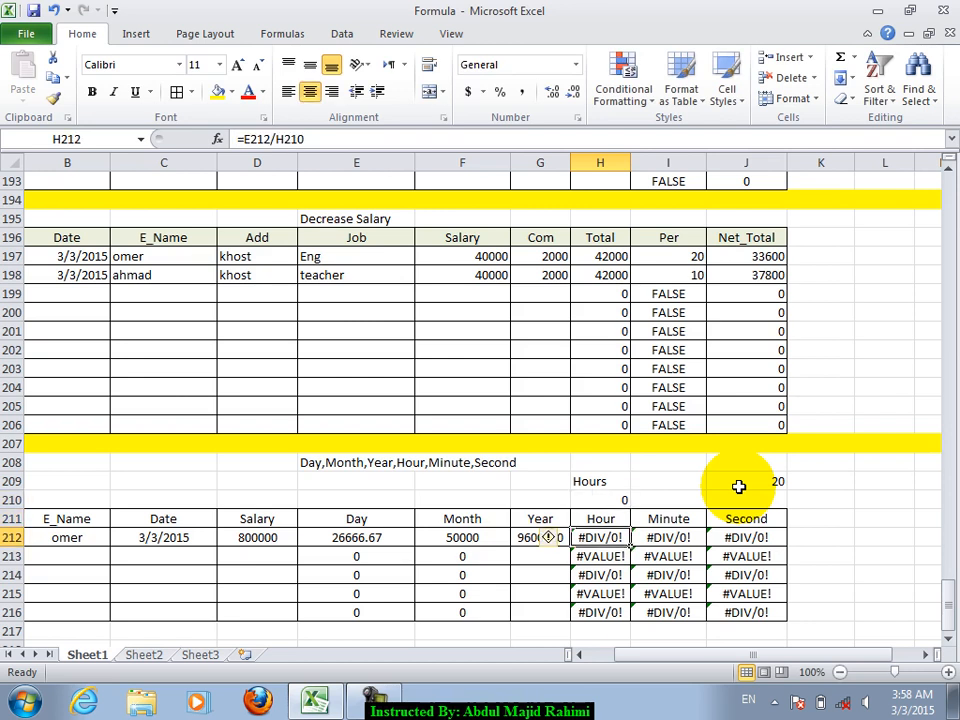
Delete the whole formula from the Hour cell H212
double_click(610, 538)
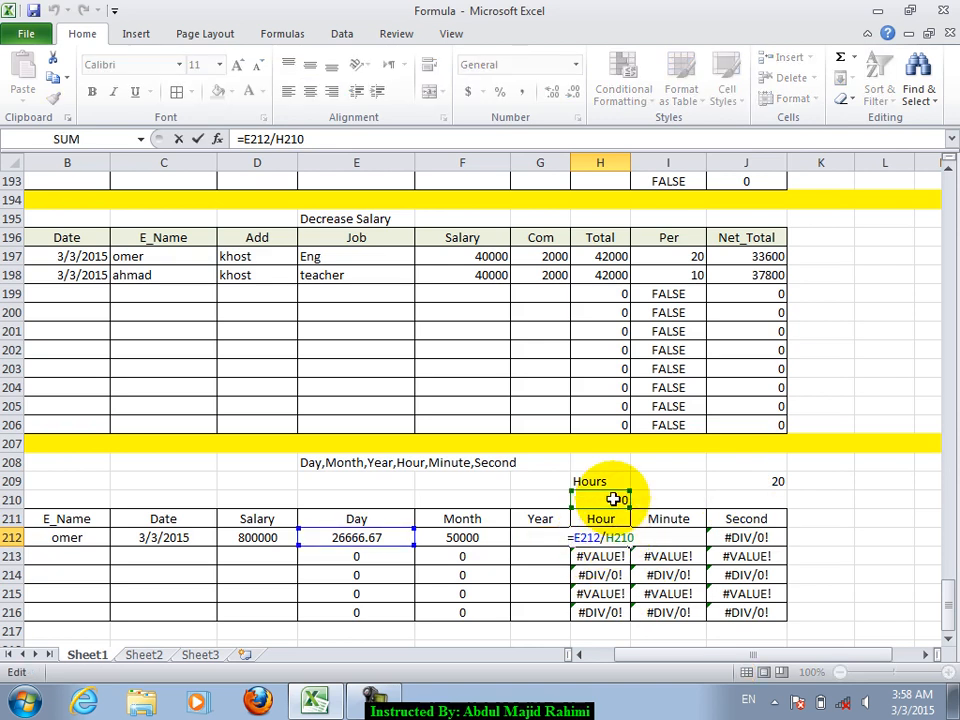
click(634, 540)
key(BackSpace)
key(BackSpace)
key(BackSpace)
key(BackSpace)
key(BackSpace)
key(BackSpace)
key(BackSpace)
key(BackSpace)
key(BackSpace)
key(BackSpace)
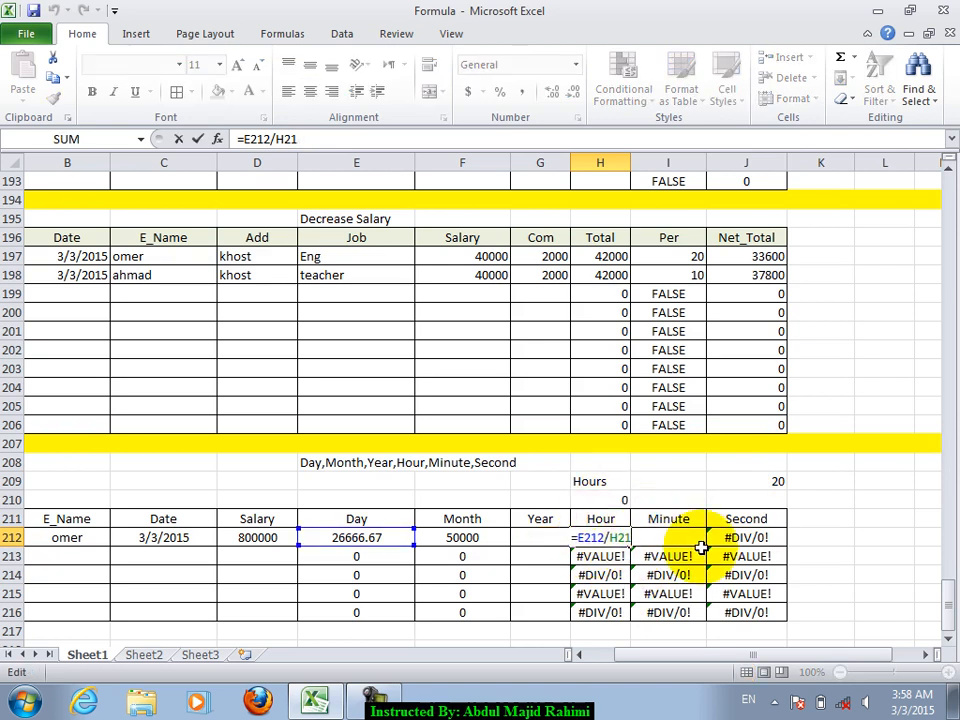
key(ctrl+Return)
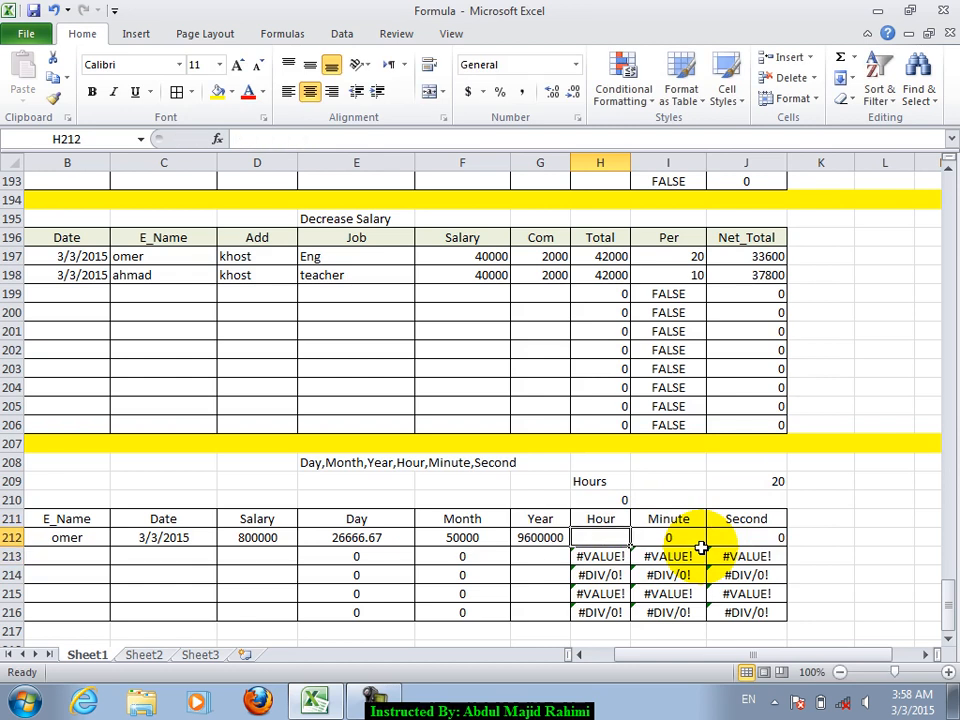
Enter the formula =E212/H210 in H212 to divide the daily pay by the hours
text(=)
key(Left)
key(Left)
key(Left)
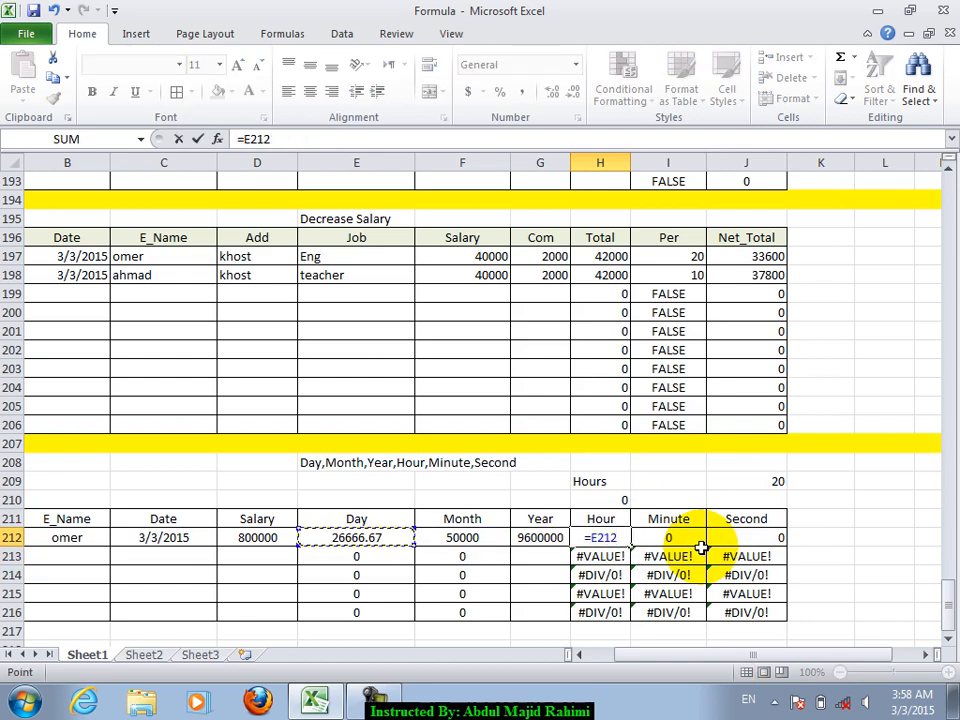
text(/)
key(Up)
key(Up)
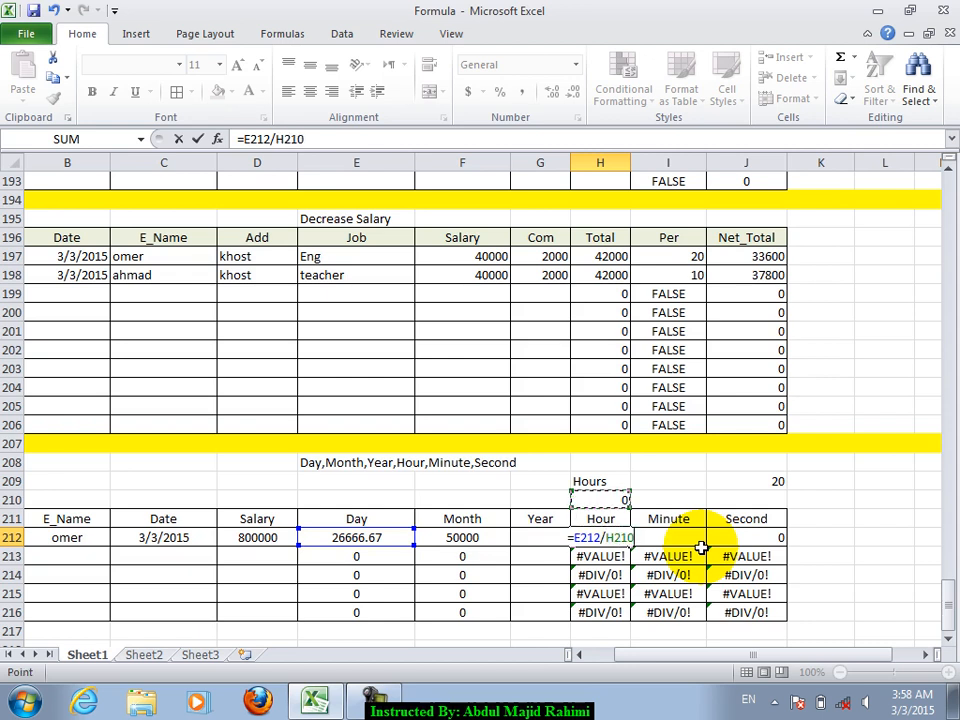
key(Return)
Set the Hours value in H210 to 8
key(Up)
key(Left)
key(Left)
key(Left)
key(Left)
key(Right)
key(Right)
key(Right)
key(Right)
key(Up)
key(Up)
text(8)
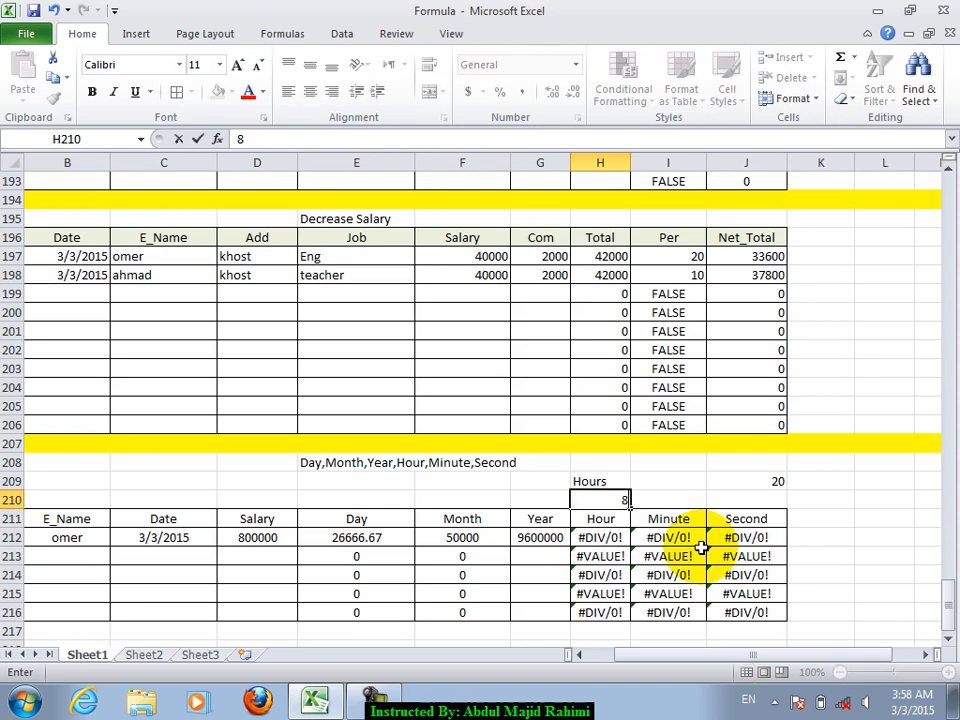
key(Return)
Set the Hours value in H210 to 6
key(Up)
text(6)
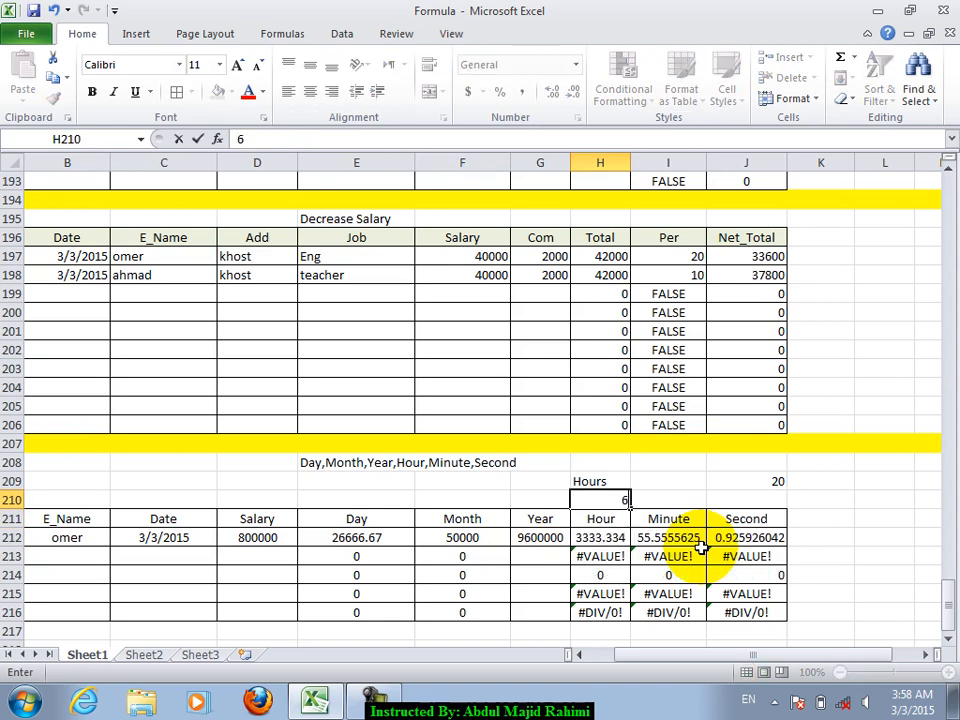
key(Return)
Change the salary in D212 to 10000
key(Up)
key(Left)
key(Left)
key(Left)
key(Left)
key(Down)
key(Down)
text(10000)
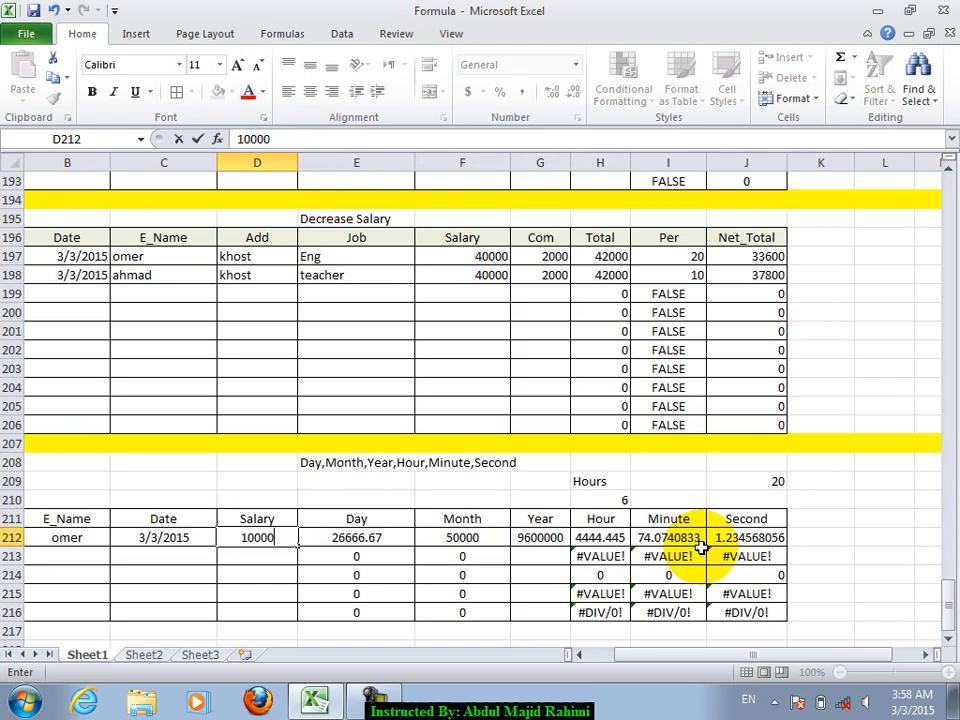
key(Return)
Delete the seconds test value from J209 above the Second column
key(Up)
key(Right)
key(Right)
key(Right)
key(Right)
key(Right)
key(Up)
key(Right)
key(Up)
key(Up)
key(Delete)
key(Left)
key(Down)
key(Down)
key(Left)
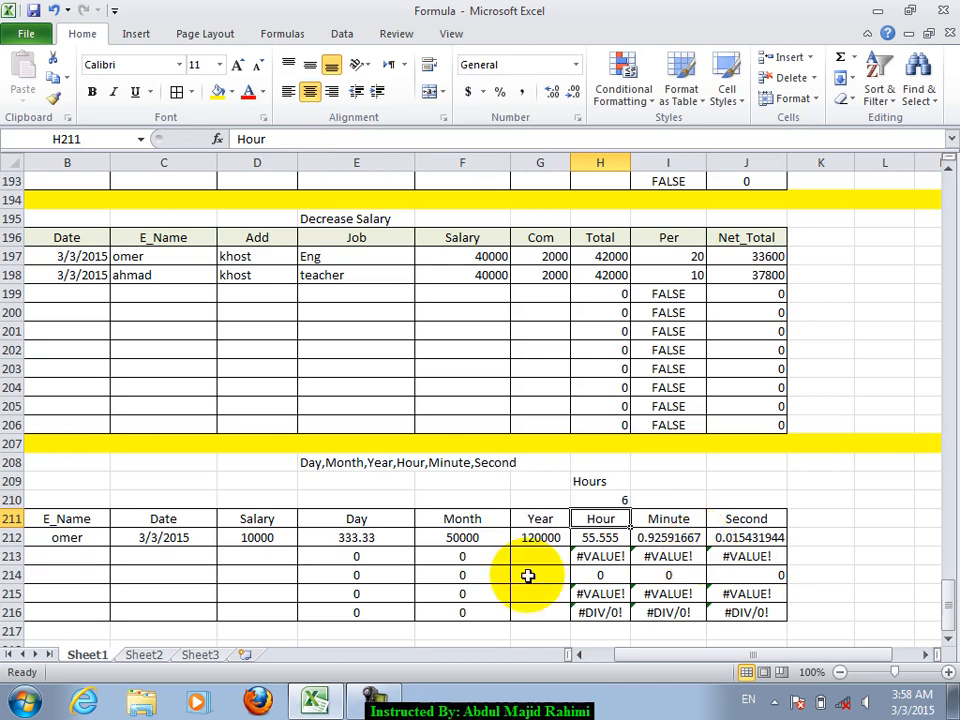
Fill row 217 with yellow as a separator below the Day,Month,Year,Hour,Minute,Second table
scroll(90, 578, down, 1)
click(18, 576)
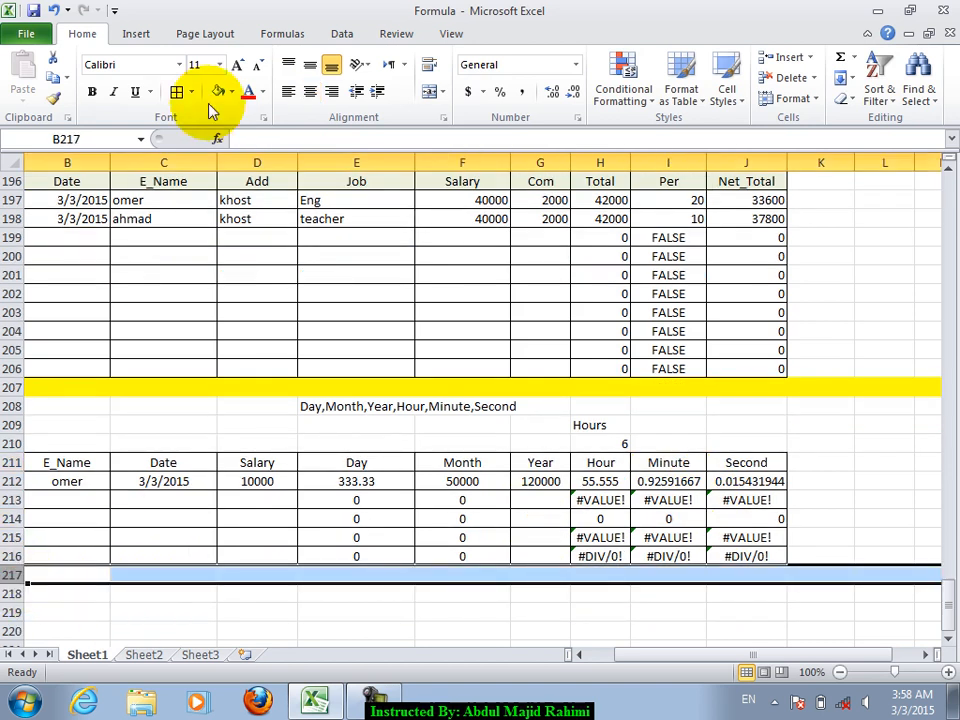
click(216, 92)
click(462, 518)
Look back through the earlier salary and money exchange tables further up the sheet
scroll(448, 446, up, 4)
click(450, 298)
scroll(457, 355, up, 3)
scroll(457, 355, up, 5)
click(446, 328)
scroll(446, 326, up, 4)
click(228, 324)
scroll(424, 356, up, 3)
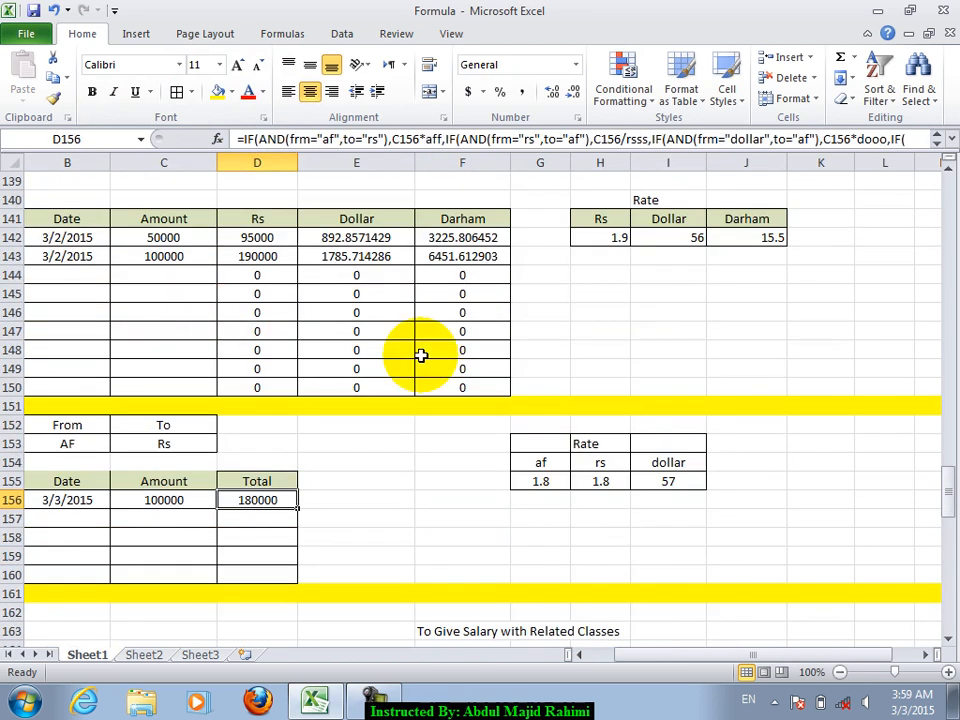
scroll(421, 355, up, 5)
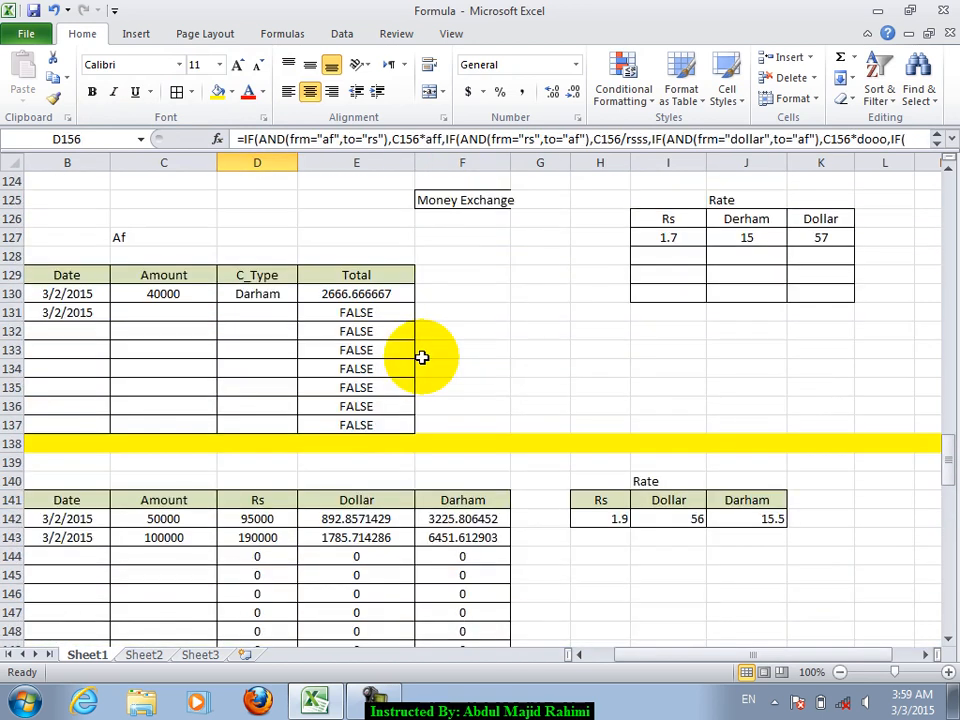
scroll(422, 357, down, 2)
Close the Formula workbook and answer the closing prompt
click(943, 10)
click(427, 390)
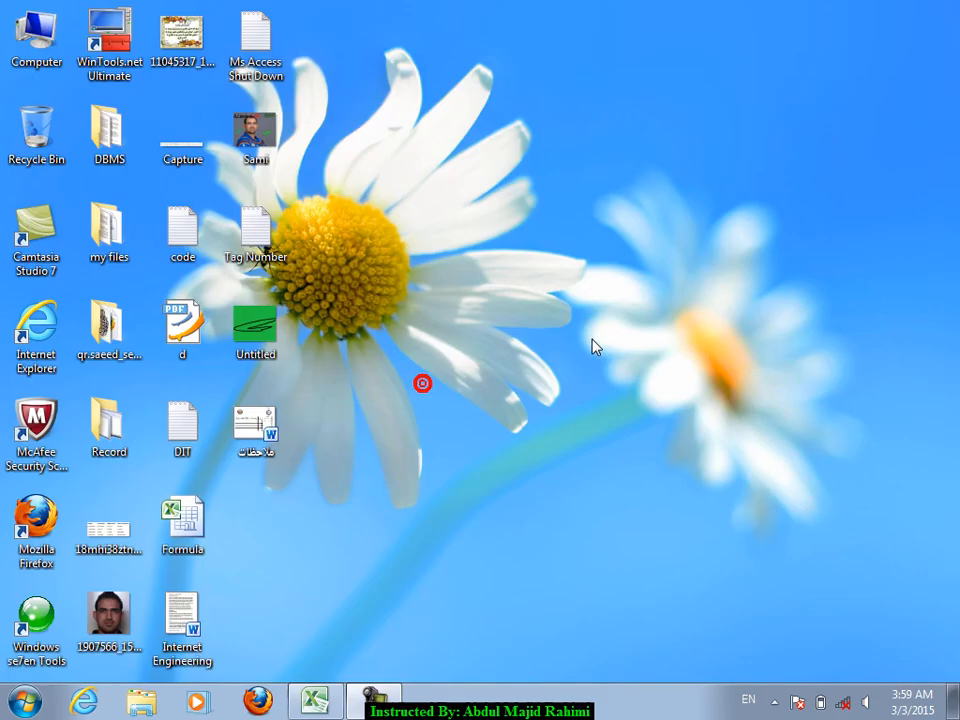